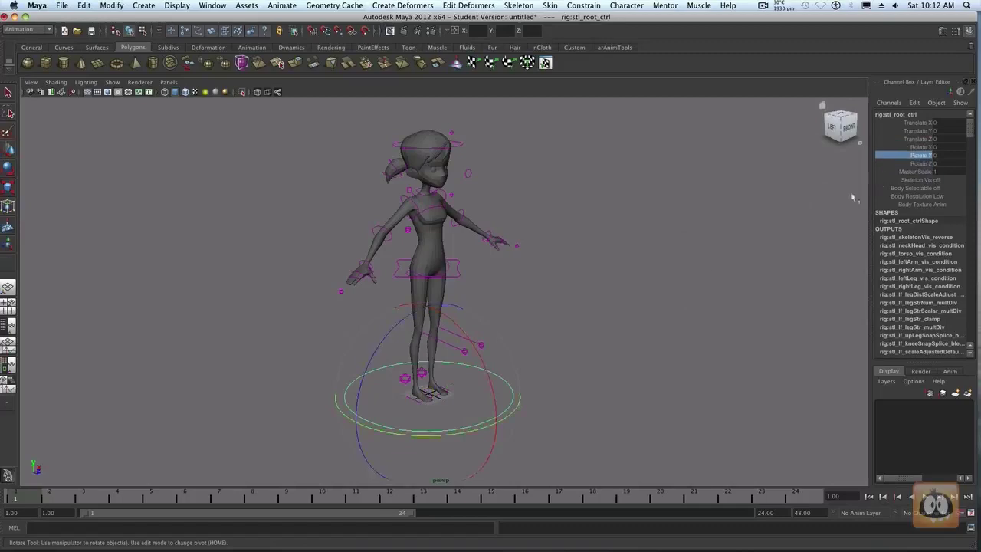
Rotate the character's root control to about -58.6 in Rotate Y, and check the rotation in the top view.
{"action": "middle_click_drag", "start_coordinate": [701, 266], "coordinate": [777, 233]}
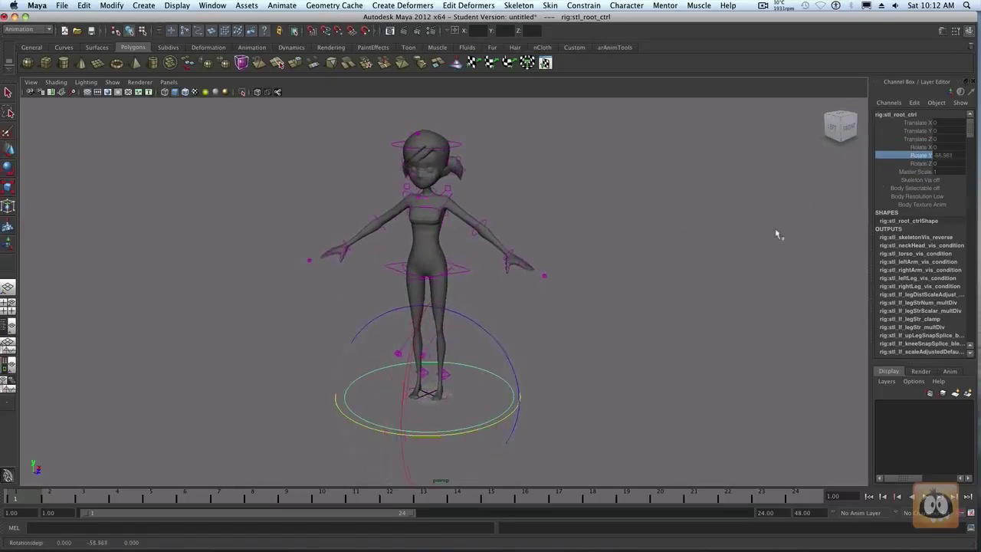
{"action": "key", "text": "space"}
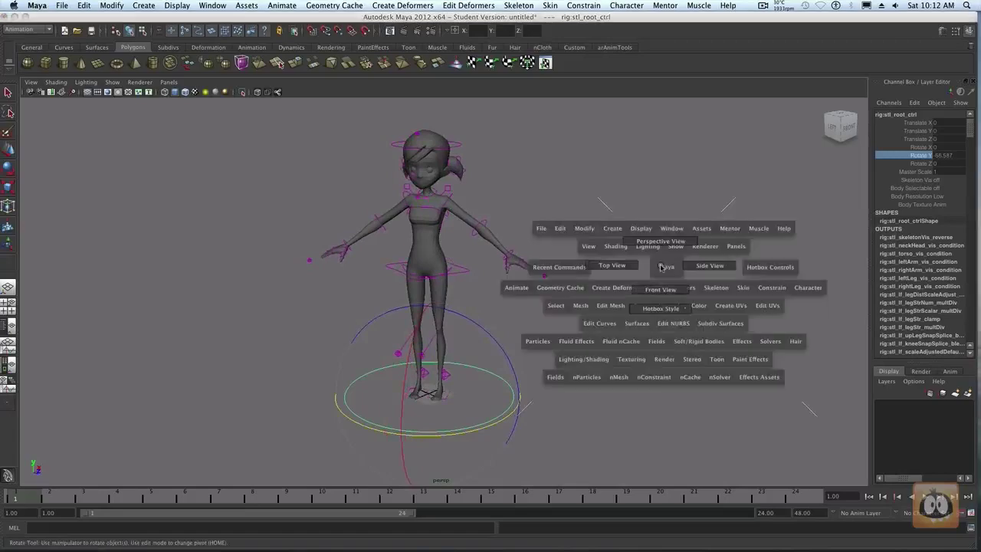
{"action": "left_click_drag", "start_coordinate": [662, 267], "coordinate": [612, 265]}
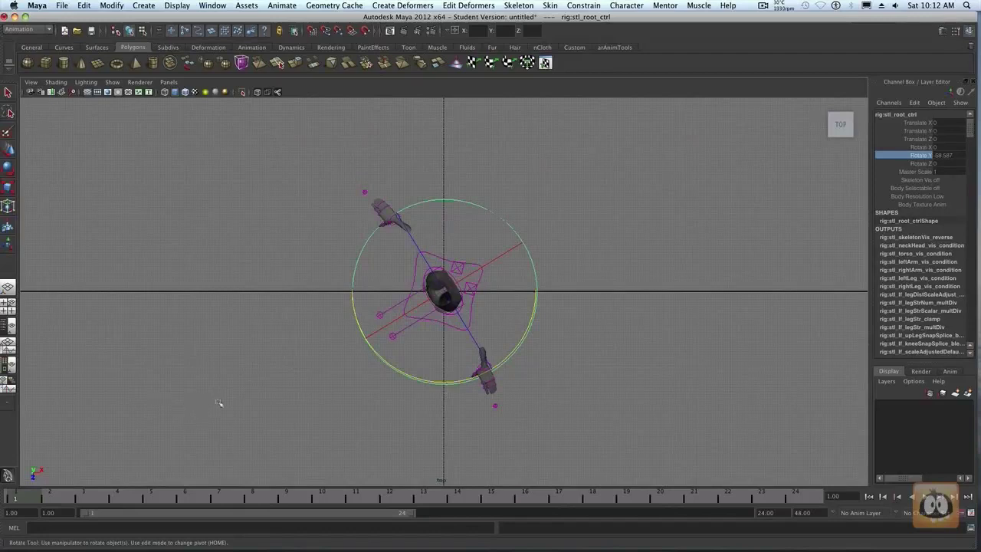
{"action": "scroll", "coordinate": [176, 400], "scroll_direction": "down", "scroll_amount": 2}
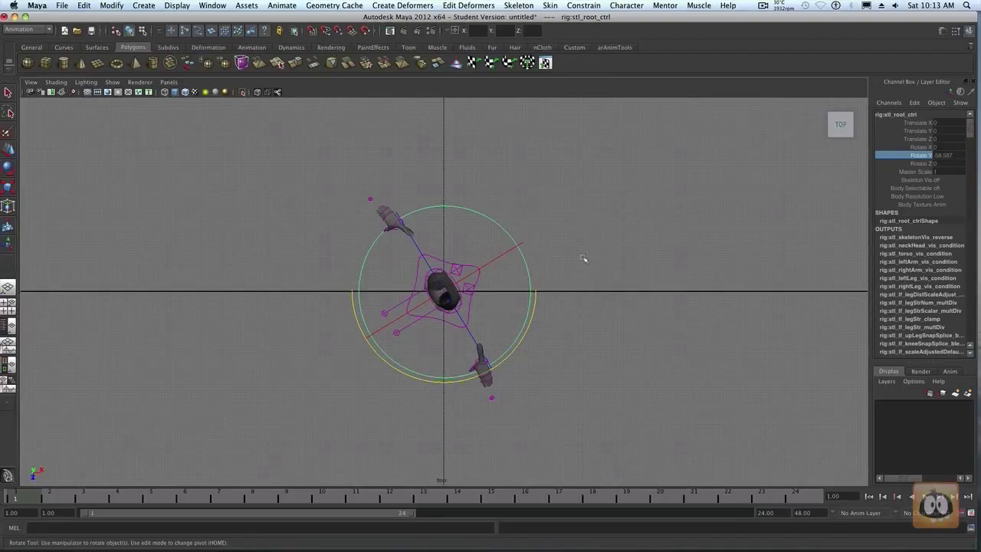
Return to the perspective view, activate the Move tool and deselect the root control.
{"action": "key", "text": "space"}
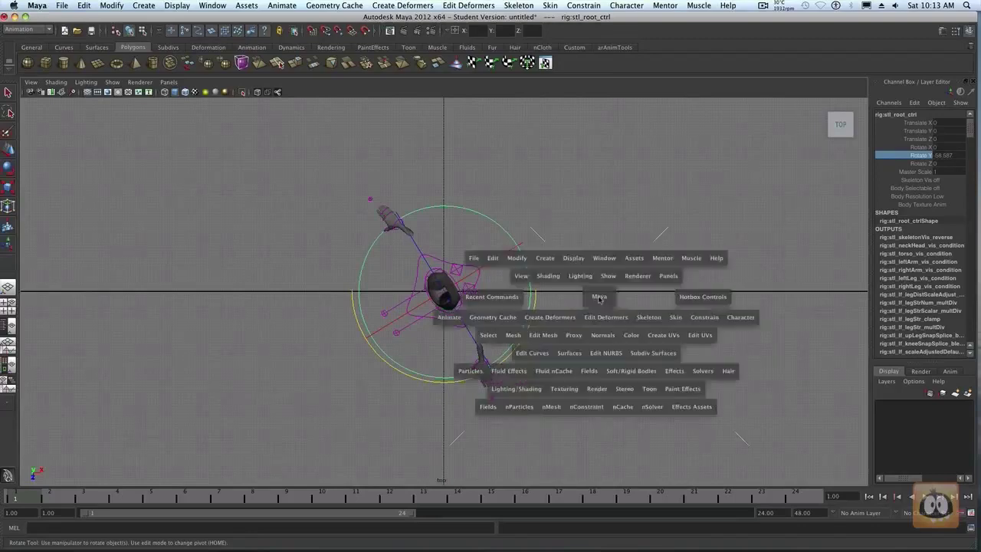
{"action": "left_click_drag", "start_coordinate": [601, 301], "coordinate": [598, 275]}
{"action": "key", "text": "w"}
{"action": "left_click", "coordinate": [594, 396]}
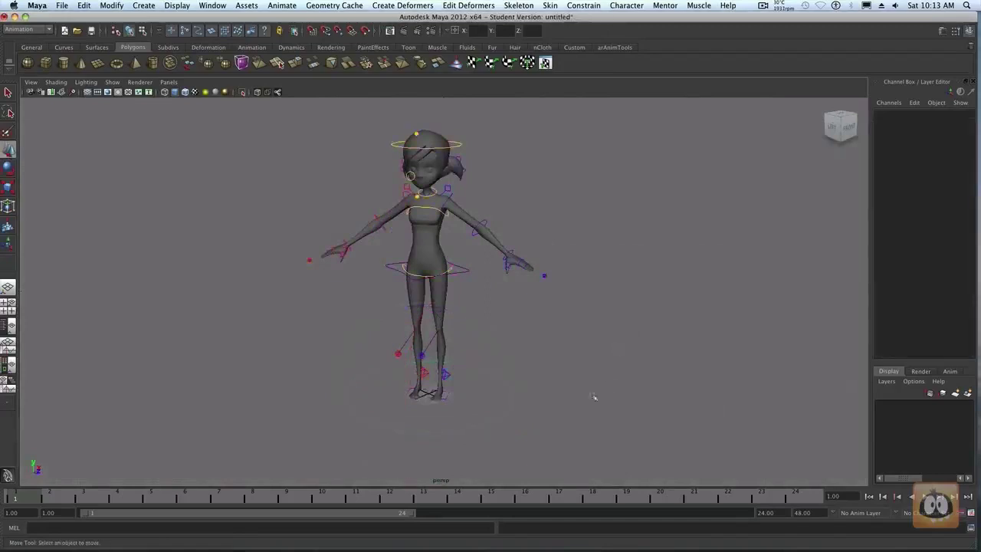
Select the root control under the feet, set its Body Resolution to Proxy and deselect it.
{"action": "left_click_drag", "start_coordinate": [502, 393], "coordinate": [586, 387]}
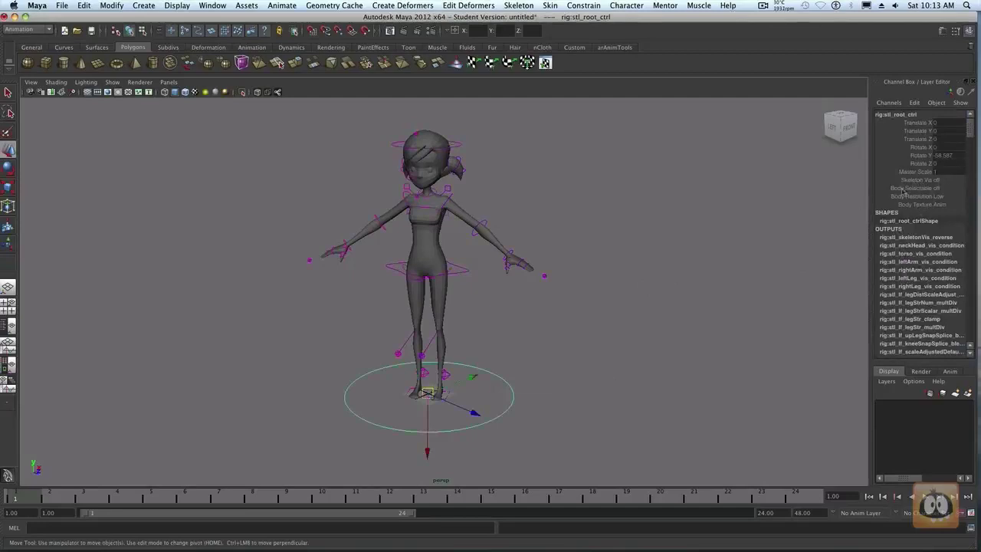
{"action": "left_click", "coordinate": [945, 197]}
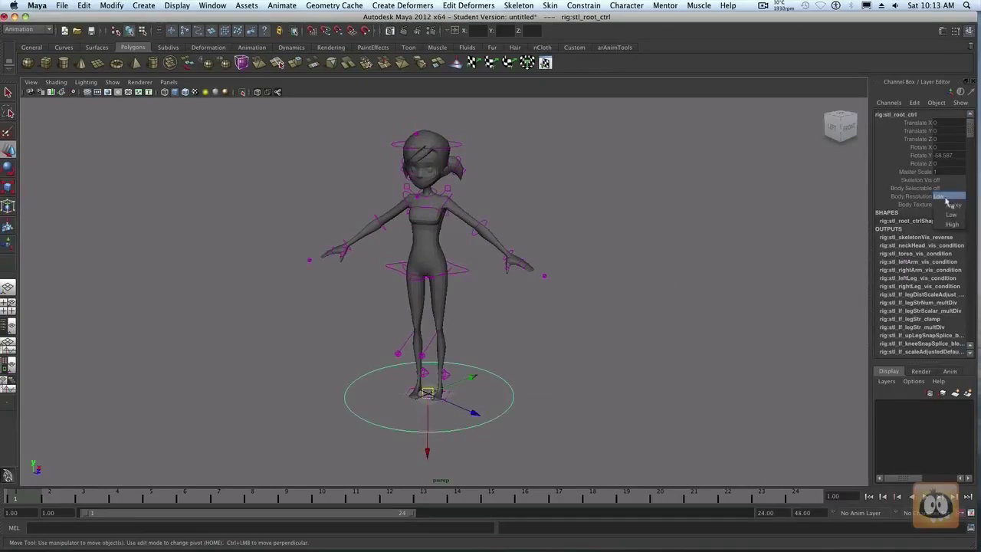
{"action": "left_click", "coordinate": [946, 199]}
{"action": "left_click", "coordinate": [950, 215]}
{"action": "left_click", "coordinate": [644, 292]}
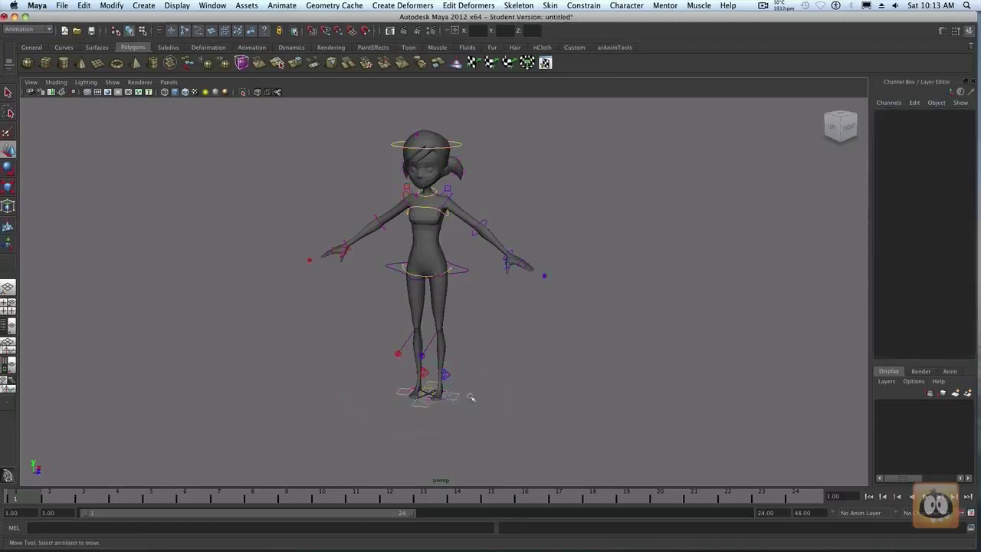
Select the proxy limb control at the feet and switch its Neck Head visibility off and back on.
{"action": "left_click", "coordinate": [466, 395]}
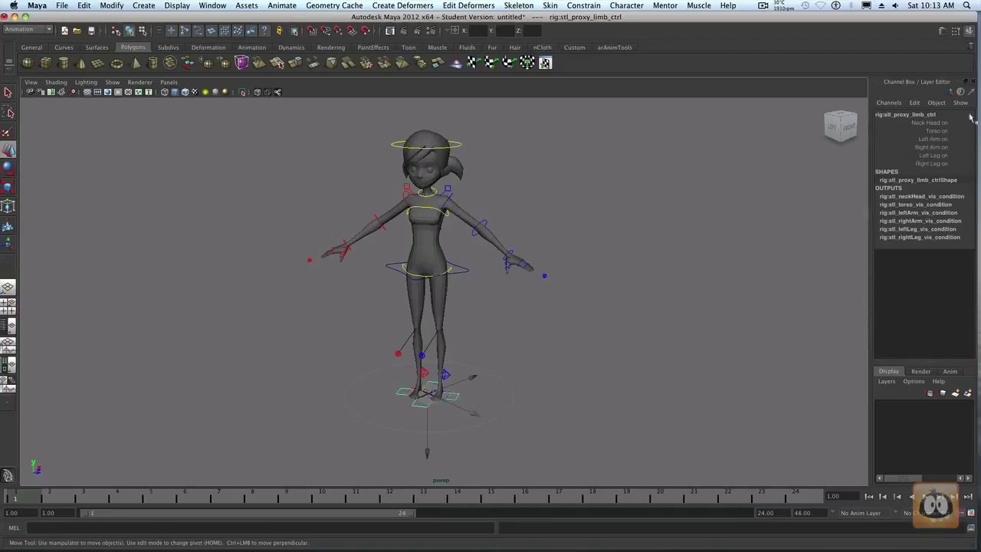
{"action": "double_click", "coordinate": [947, 123]}
{"action": "type", "text": "0"}
{"action": "key", "text": "Return"}
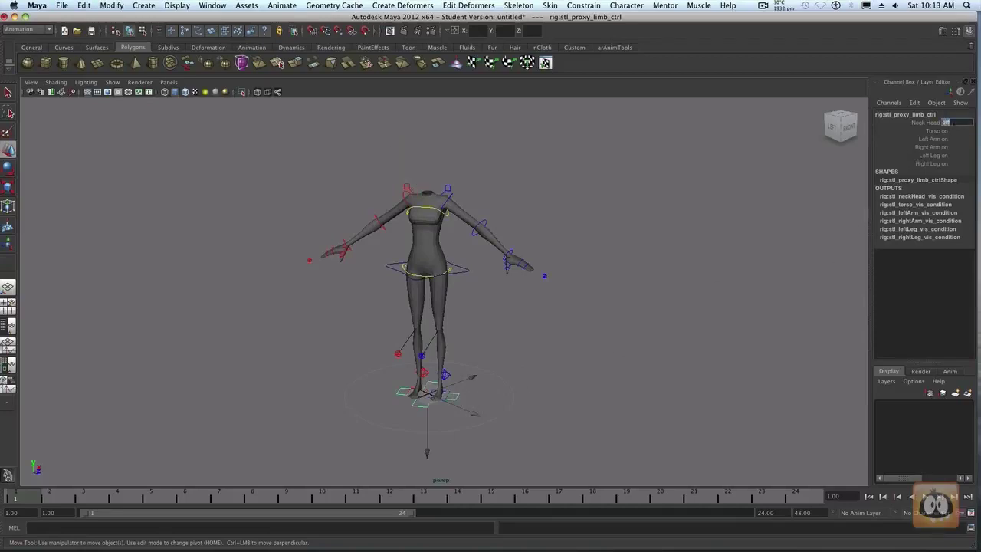
{"action": "type", "text": "1"}
{"action": "key", "text": "Return"}
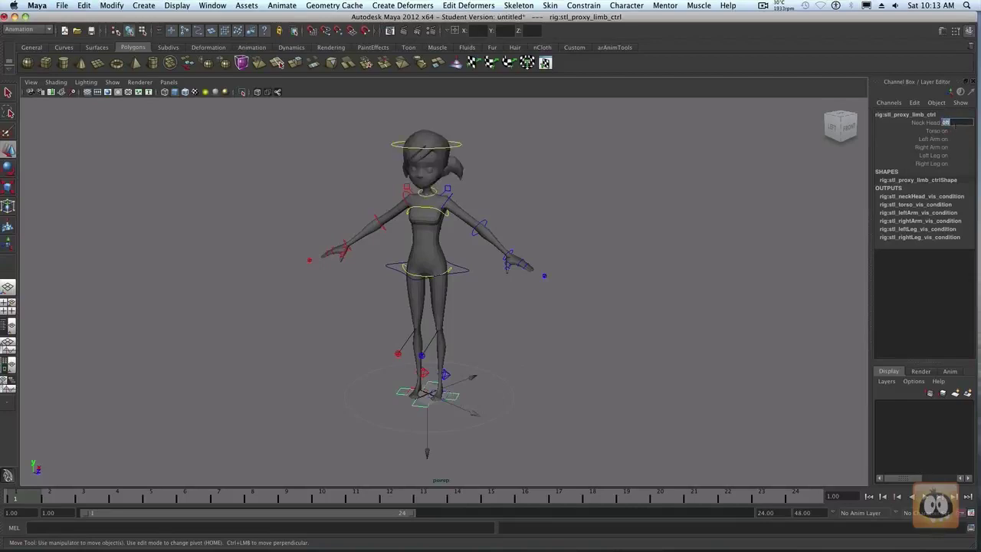
Turn off the Left Arm and Right Arm visibility on the proxy limb control.
{"action": "left_click", "coordinate": [948, 138]}
{"action": "type", "text": "0"}
{"action": "key", "text": "Return"}
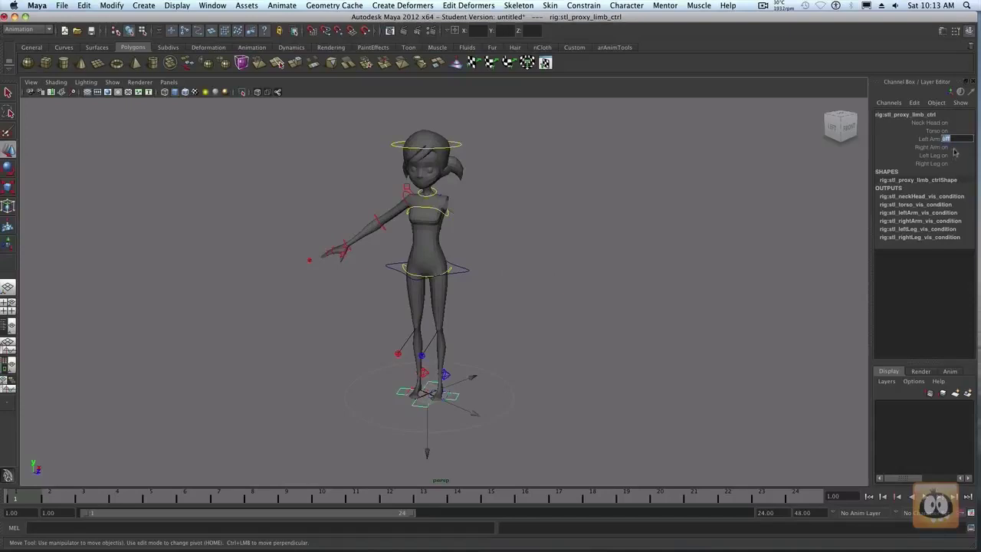
{"action": "left_click", "coordinate": [952, 147]}
{"action": "type", "text": "0"}
{"action": "key", "text": "Return"}
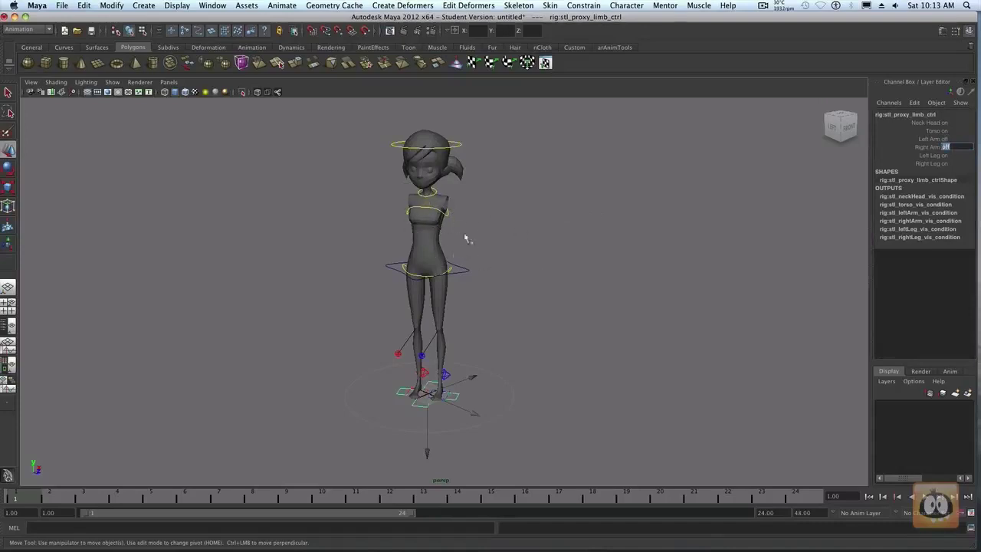
Turn off the Left Leg and Right Leg visibility on the proxy limb control.
{"action": "left_click", "coordinate": [958, 156]}
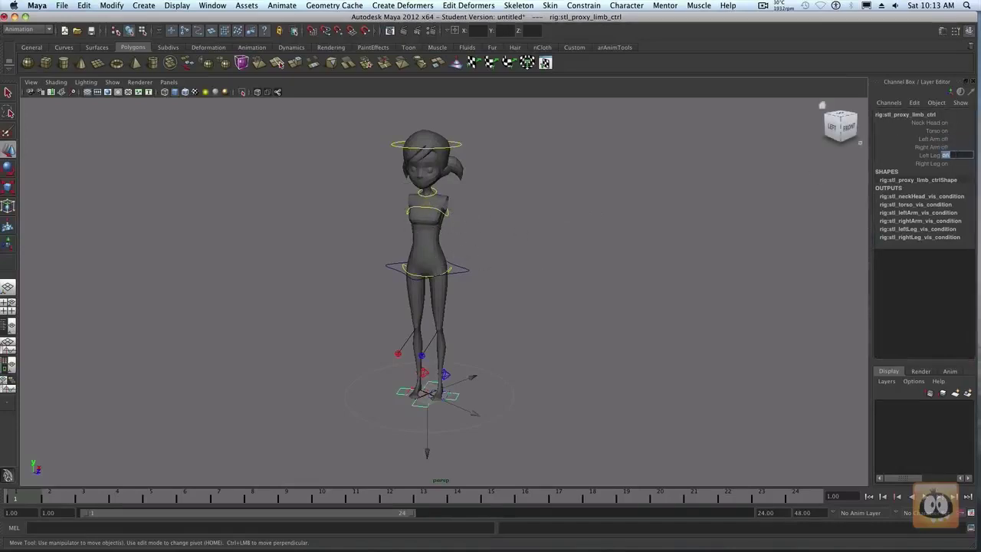
{"action": "type", "text": "0"}
{"action": "key", "text": "Return"}
{"action": "left_click", "coordinate": [956, 164]}
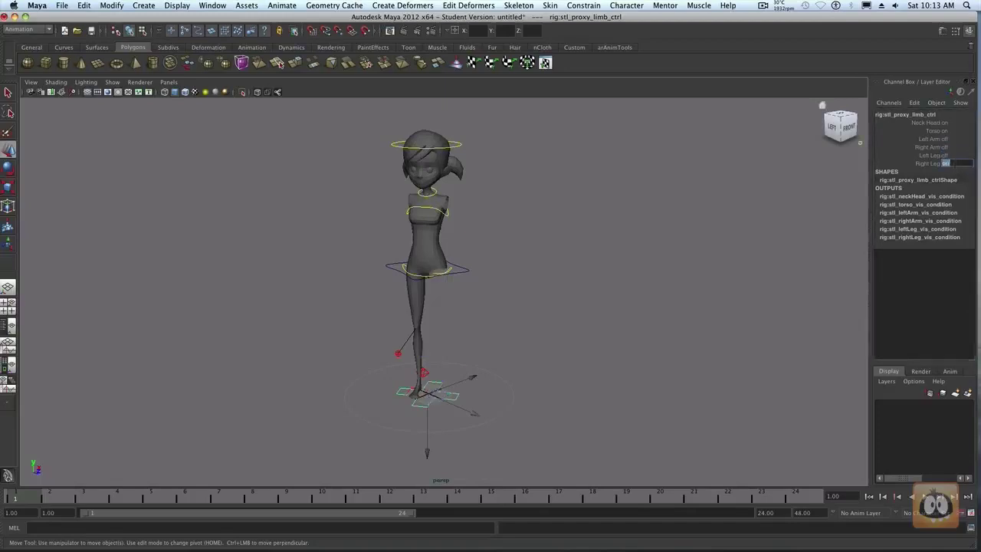
{"action": "type", "text": "0"}
{"action": "key", "text": "Return"}
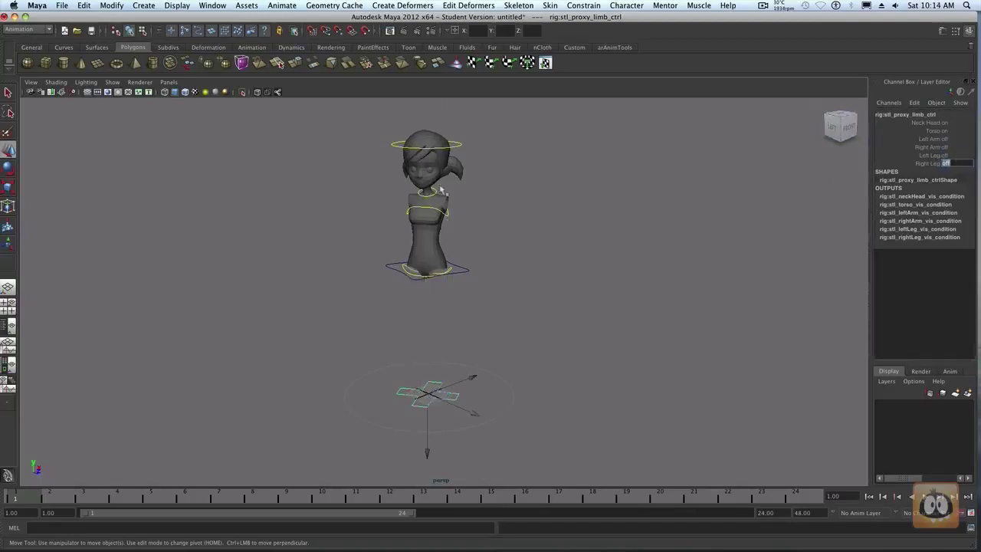
Turn the Right Leg and Left Leg visibility back on in the proxy limb control.
{"action": "type", "text": "1"}
{"action": "key", "text": "Return"}
{"action": "left_click", "coordinate": [949, 155]}
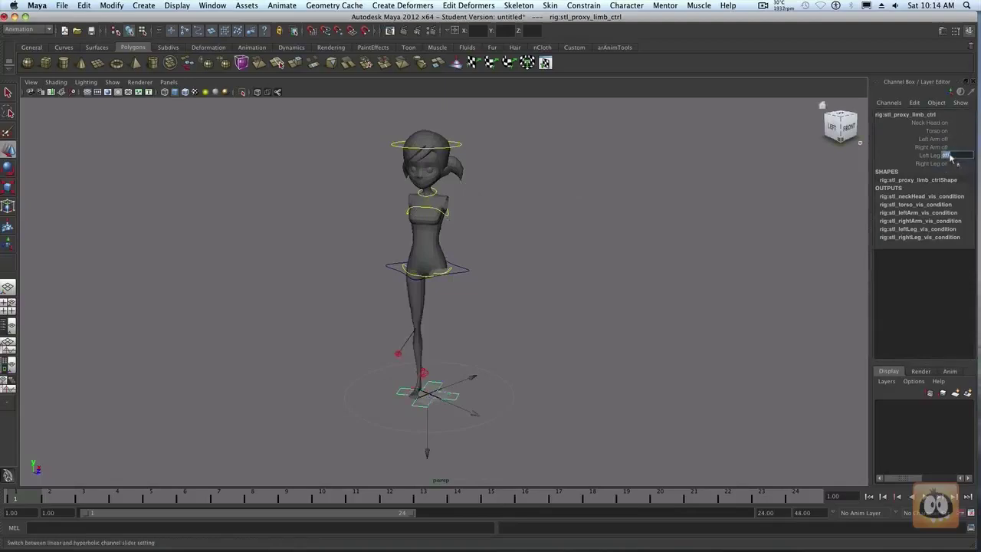
{"action": "type", "text": "1"}
{"action": "key", "text": "Return"}
Turn the Right Arm and Left Arm visibility back on in the proxy limb control.
{"action": "left_click", "coordinate": [948, 147]}
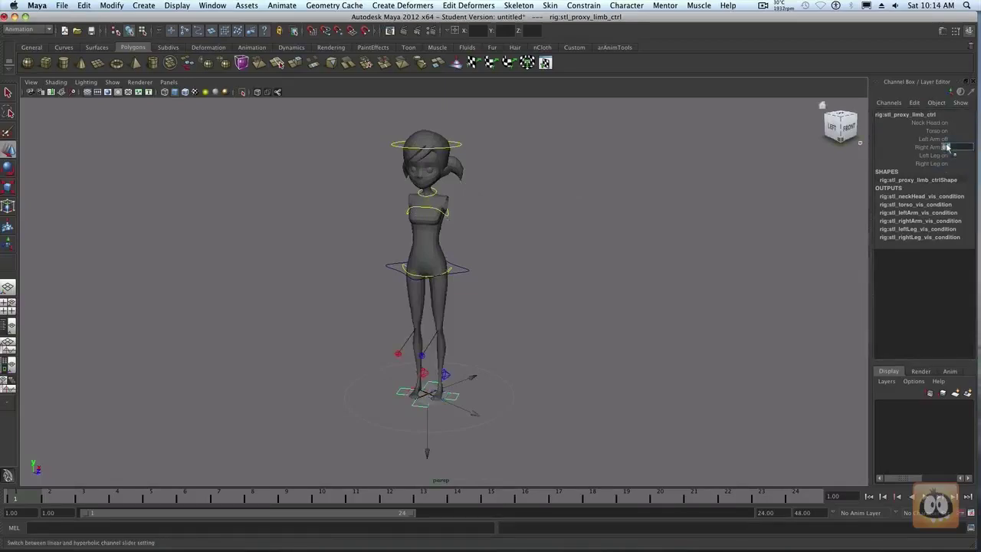
{"action": "type", "text": "1"}
{"action": "key", "text": "Return"}
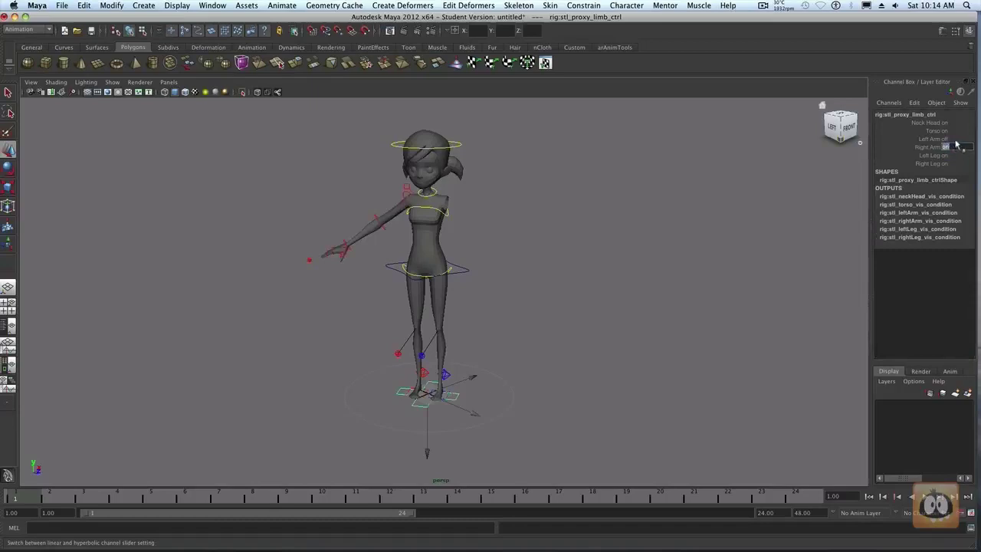
{"action": "left_click", "coordinate": [954, 139]}
{"action": "type", "text": "1"}
{"action": "key", "text": "Return"}
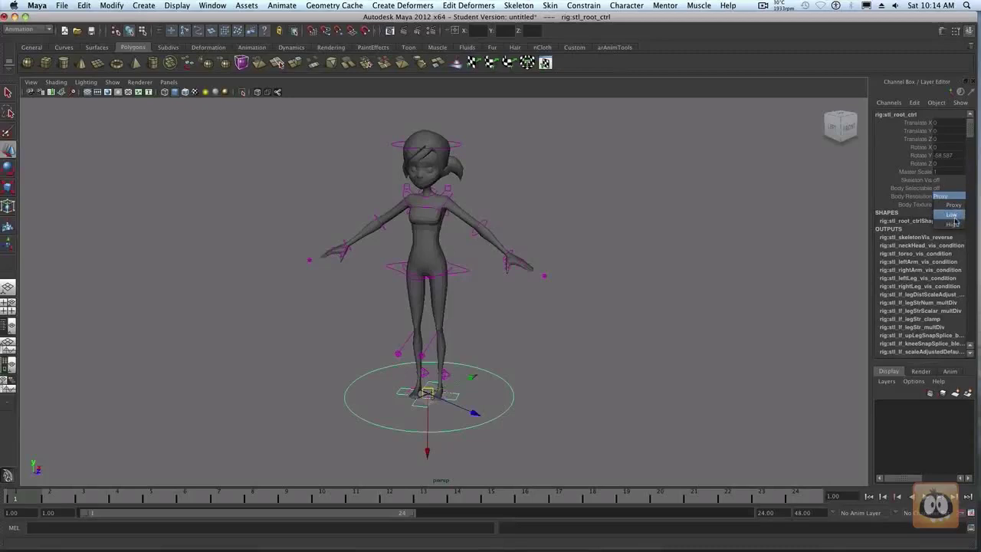
Set the root control's Body Resolution back to Low and view the character from several sides.
{"action": "left_click", "coordinate": [954, 217]}
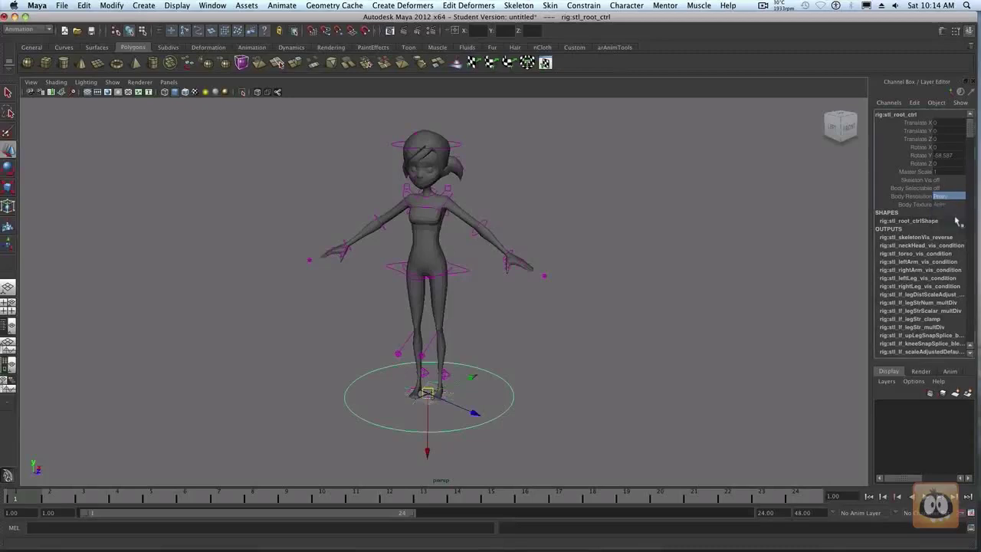
{"action": "left_click_drag", "start_coordinate": [542, 207], "coordinate": [514, 203], "text": "alt"}
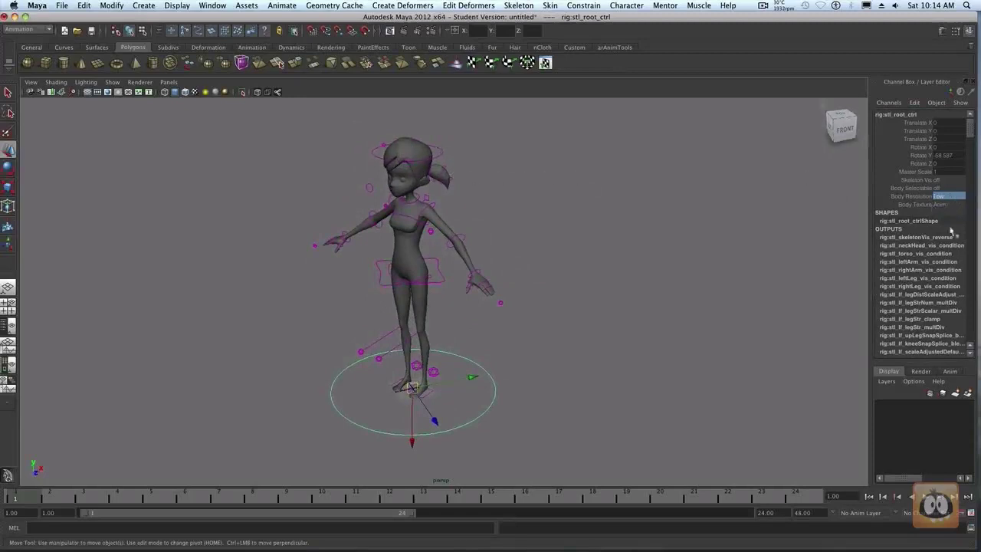
{"action": "left_click_drag", "start_coordinate": [508, 225], "coordinate": [618, 213], "text": "alt"}
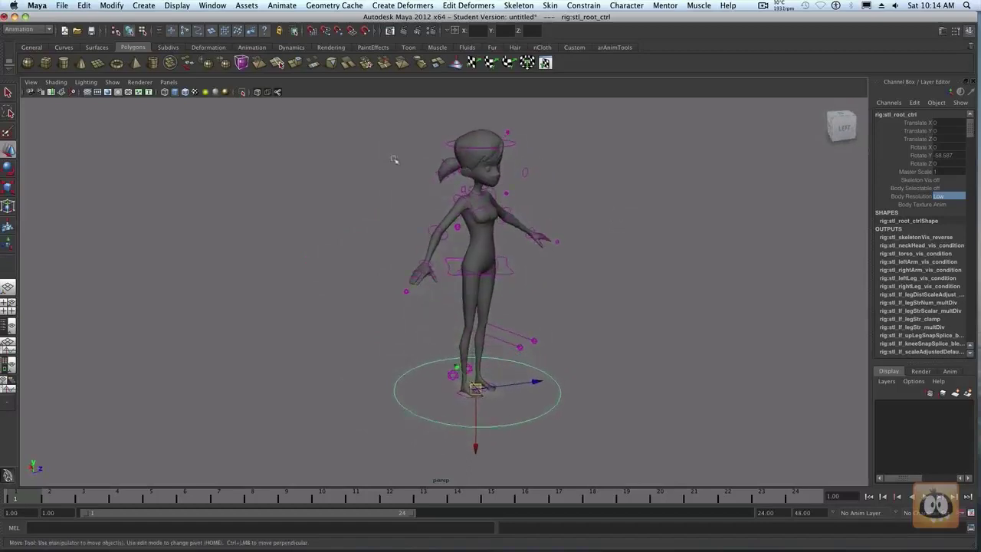
Test the upper face control above the head by shifting its Translate Y to about -0.06, and deselect it.
{"action": "left_click", "coordinate": [506, 131]}
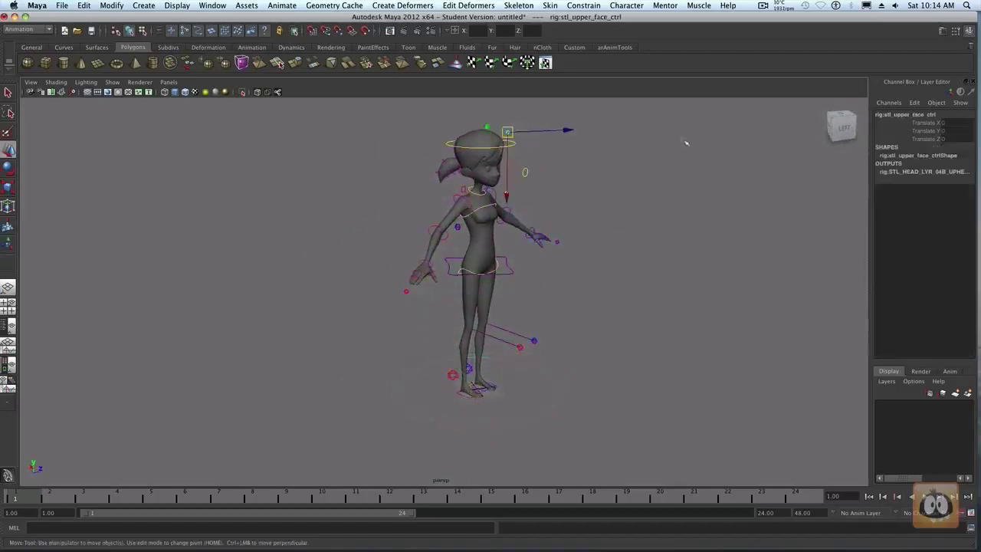
{"action": "left_click", "coordinate": [928, 131]}
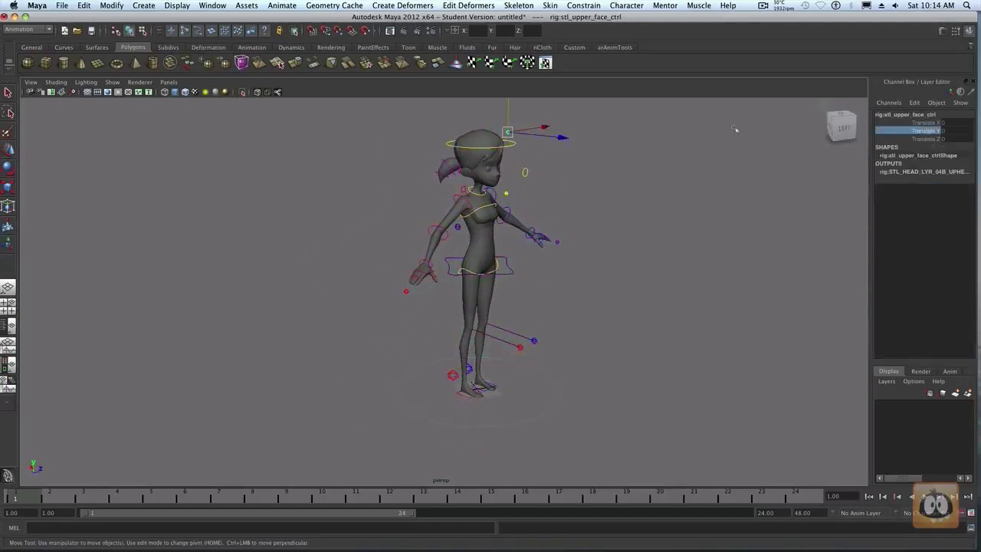
{"action": "middle_click_drag", "start_coordinate": [690, 136], "coordinate": [682, 134]}
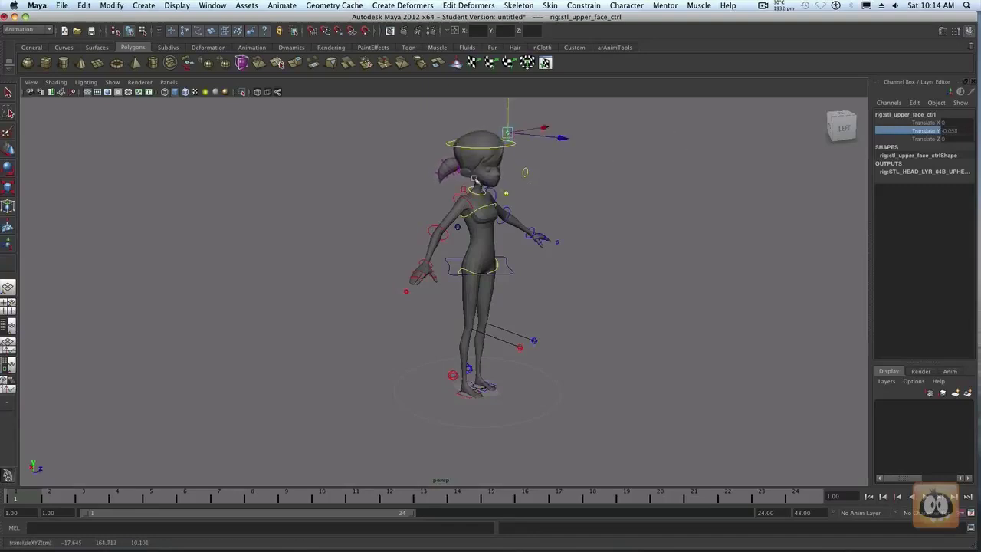
{"action": "middle_click_drag", "start_coordinate": [590, 167], "coordinate": [589, 166]}
{"action": "left_click", "coordinate": [578, 192]}
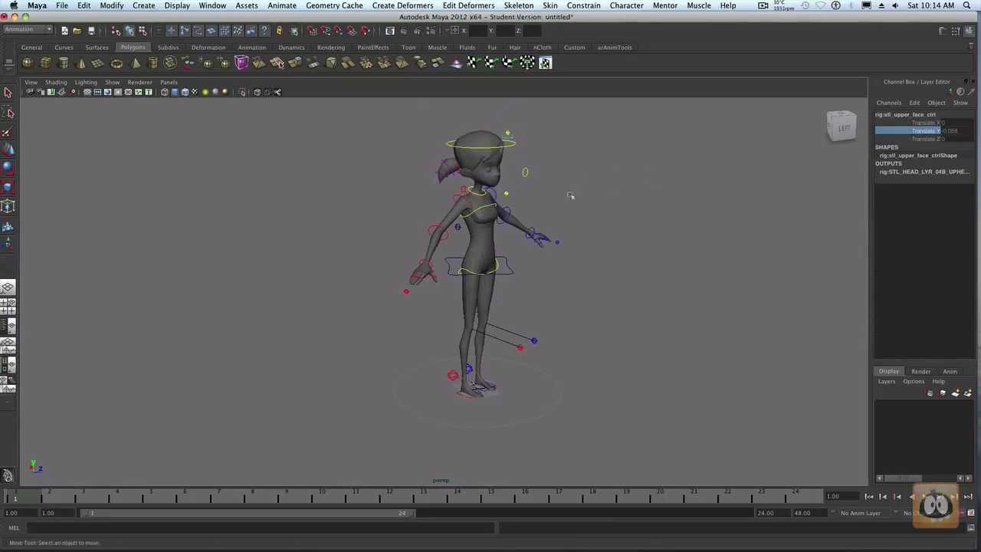
Try raising the lower face control to about 0.82 in Translate Y, return it to its original position and deselect it.
{"action": "left_click", "coordinate": [505, 192]}
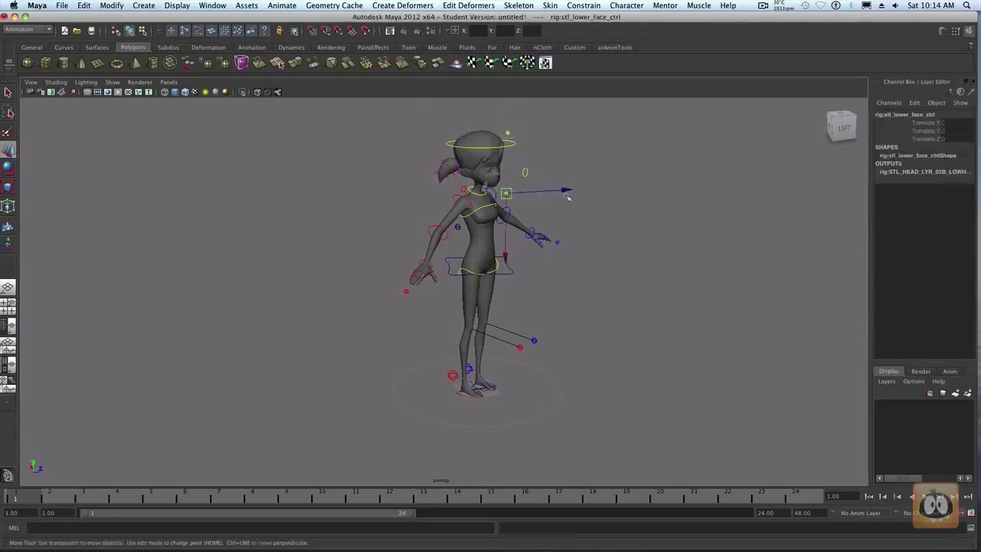
{"action": "left_click", "coordinate": [927, 131]}
{"action": "mouse_move", "coordinate": [705, 212]}
{"action": "middle_mouse_down"}
{"action": "mouse_move", "coordinate": [701, 223]}
{"action": "mouse_move", "coordinate": [706, 203]}
{"action": "middle_mouse_up"}
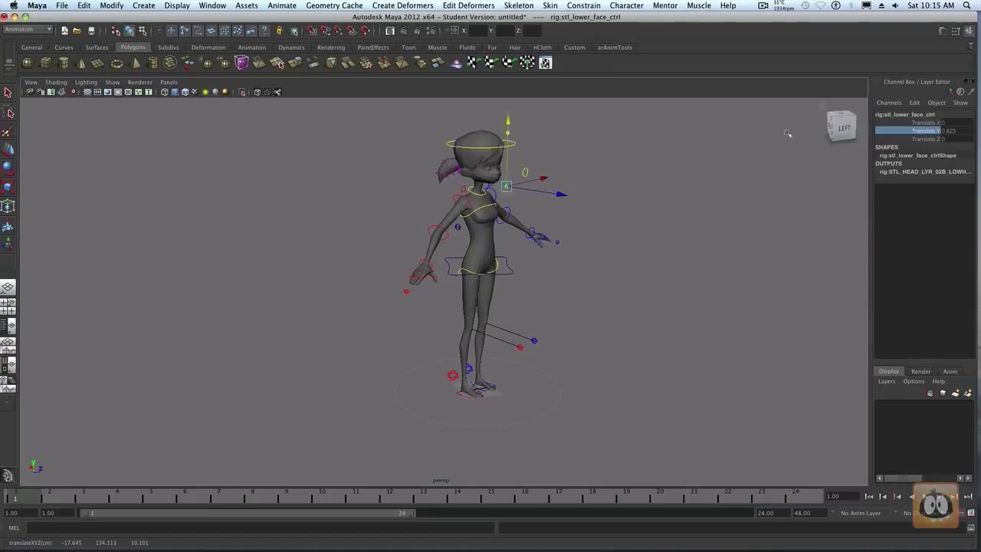
{"action": "double_click", "coordinate": [950, 131]}
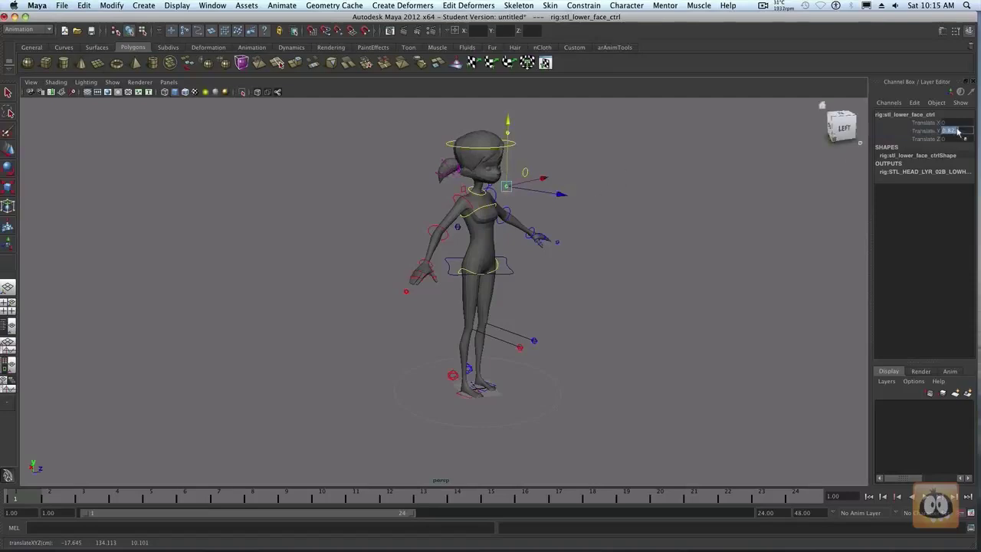
{"action": "left_click", "coordinate": [560, 145]}
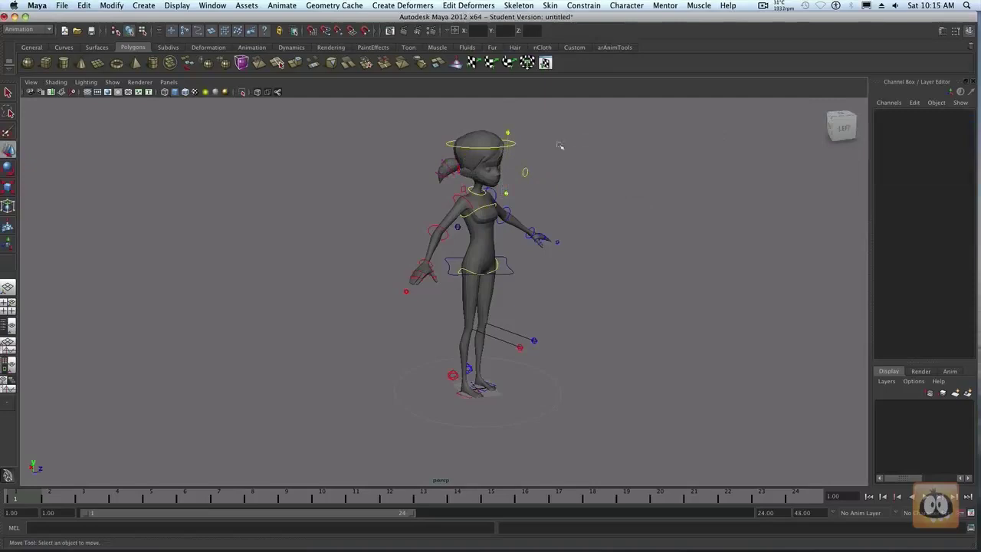
Reset the upper face control's Translate Y to 0 and deselect it.
{"action": "left_click", "coordinate": [508, 133]}
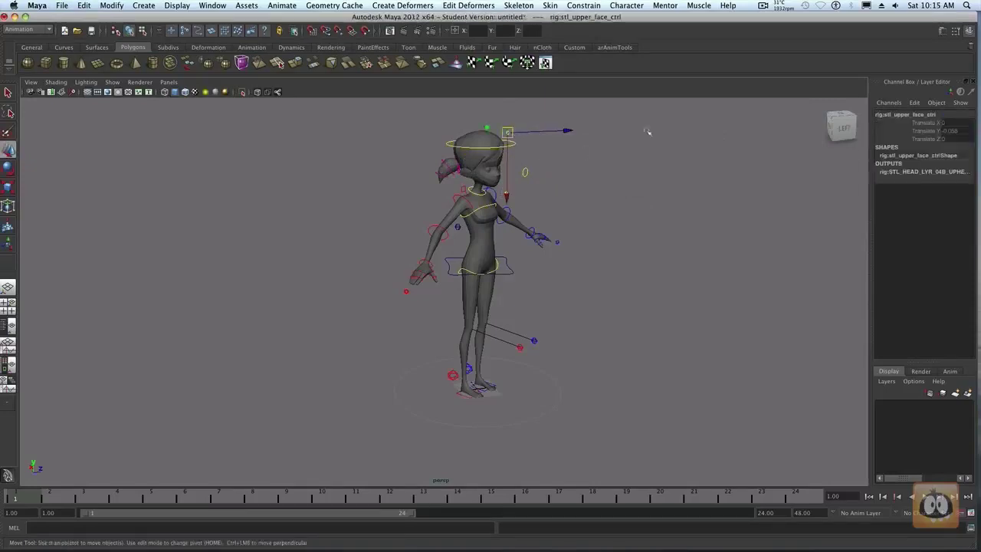
{"action": "double_click", "coordinate": [964, 132]}
{"action": "type", "text": "0"}
{"action": "key", "text": "Return"}
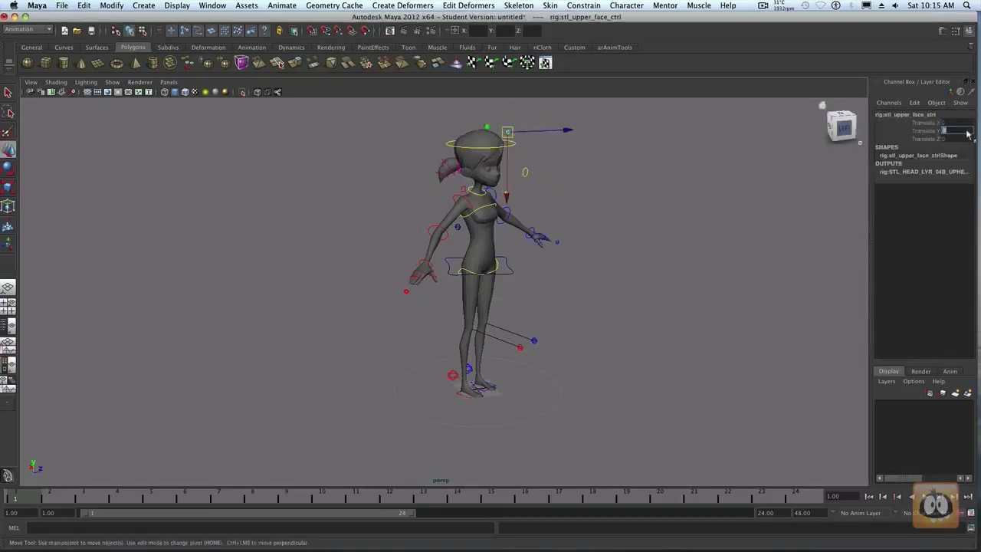
{"action": "left_click", "coordinate": [666, 228]}
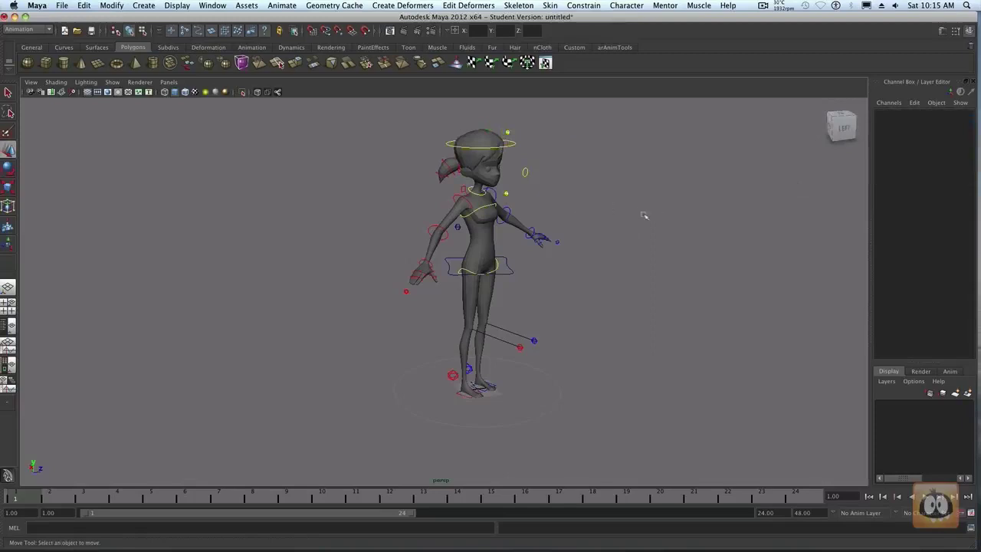
Examine the eyes control in front of the face and its blink attributes from several angles, and deselect it.
{"action": "left_click_drag", "start_coordinate": [645, 216], "coordinate": [554, 182], "text": "alt"}
{"action": "left_click", "coordinate": [460, 155]}
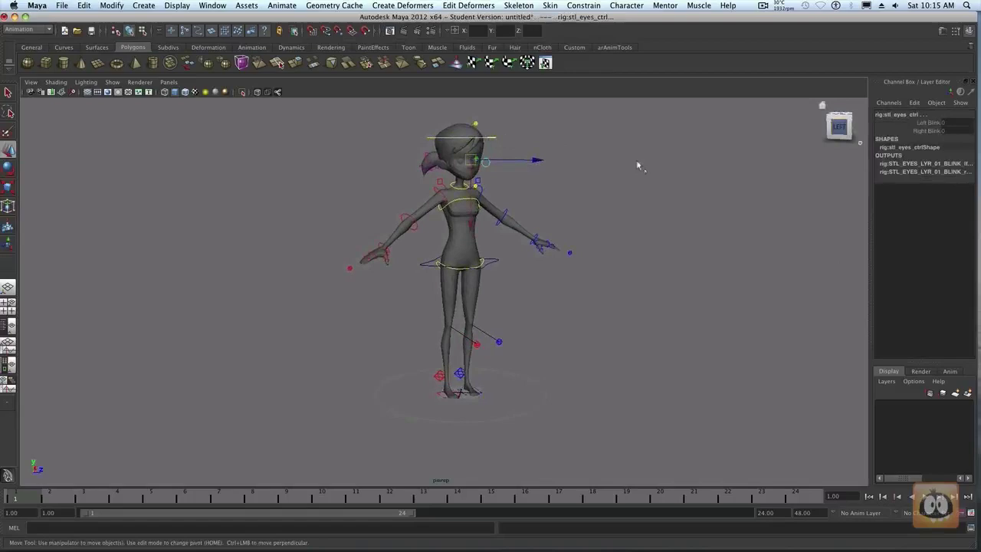
{"action": "left_click_drag", "start_coordinate": [540, 175], "coordinate": [627, 168], "text": "alt"}
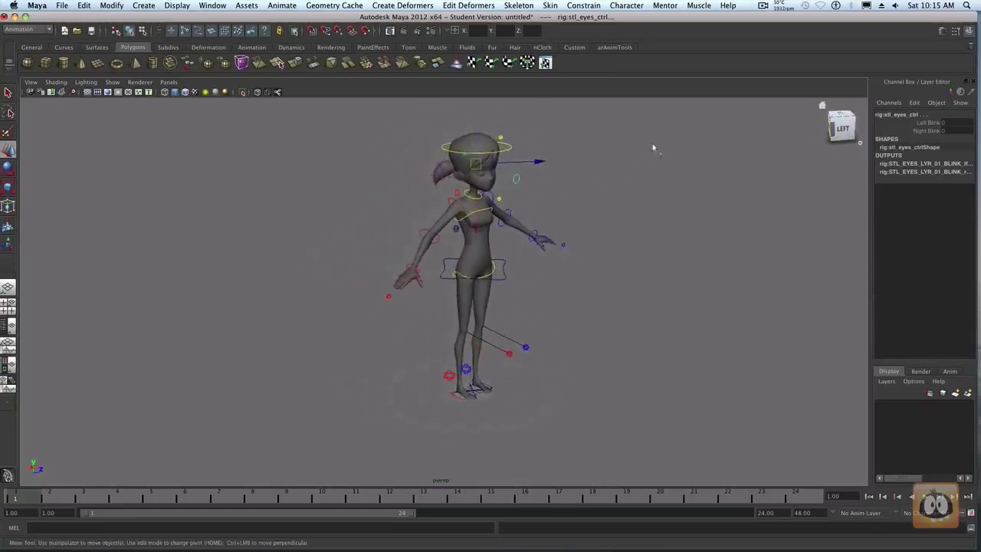
{"action": "left_click_drag", "start_coordinate": [344, 193], "coordinate": [604, 179], "text": "alt"}
{"action": "left_click", "coordinate": [573, 167]}
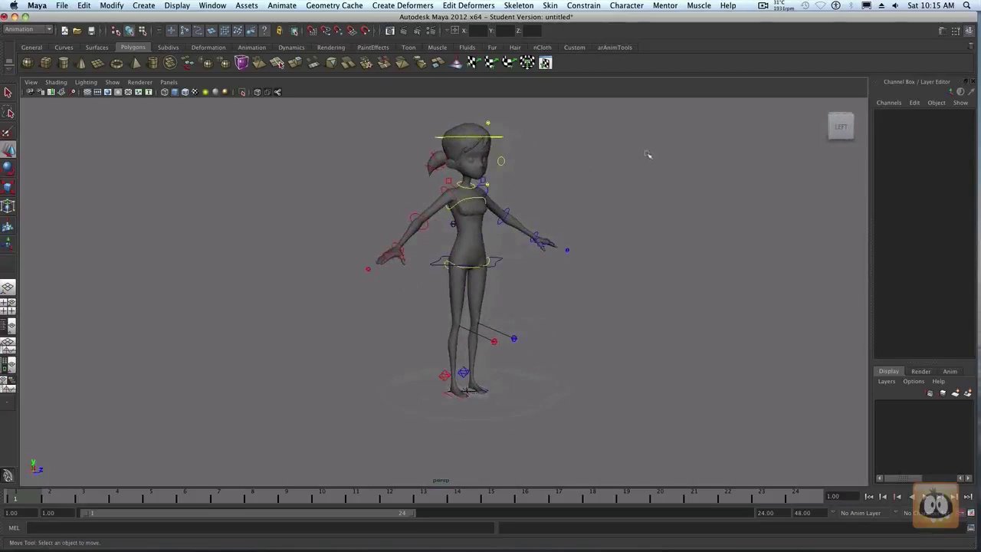
Set the head control's Follow Align to 1 and deselect the control.
{"action": "left_click_drag", "start_coordinate": [576, 173], "coordinate": [695, 187], "text": "alt"}
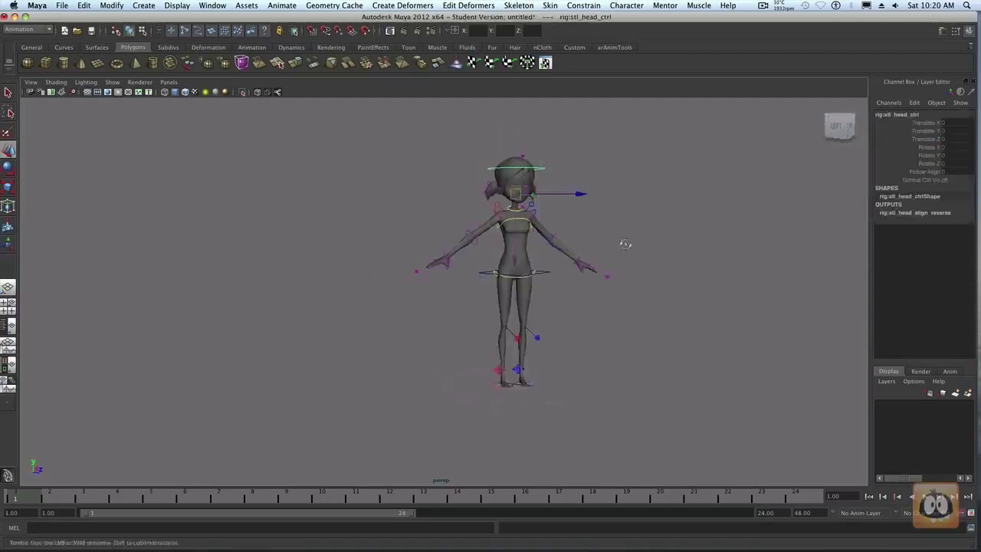
{"action": "mouse_move", "coordinate": [624, 241]}
{"action": "right_mouse_down", "text": "alt"}
{"action": "mouse_move", "coordinate": [672, 232]}
{"action": "mouse_move", "coordinate": [591, 235]}
{"action": "mouse_move", "coordinate": [622, 236]}
{"action": "right_mouse_up", "text": "alt"}
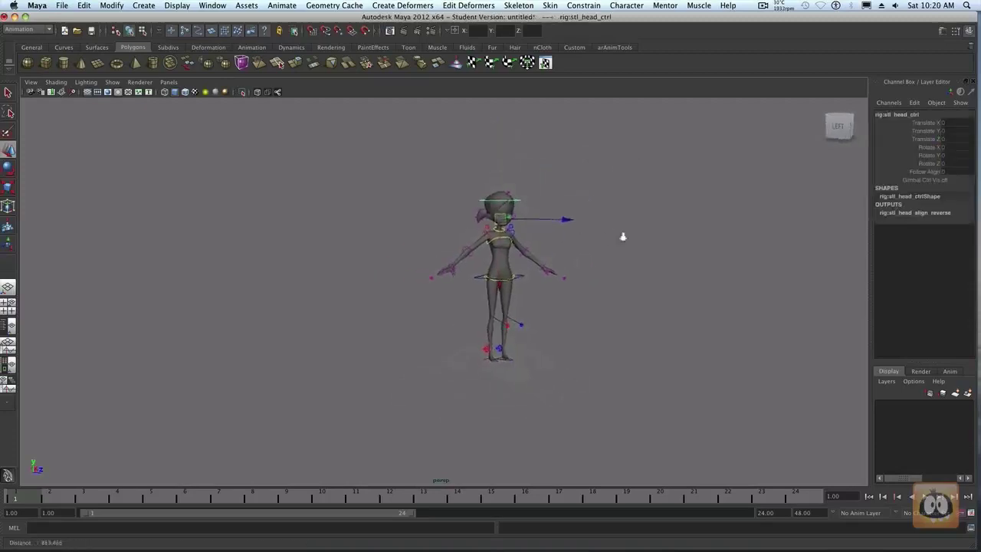
{"action": "left_click_drag", "start_coordinate": [623, 237], "coordinate": [690, 200], "text": "alt"}
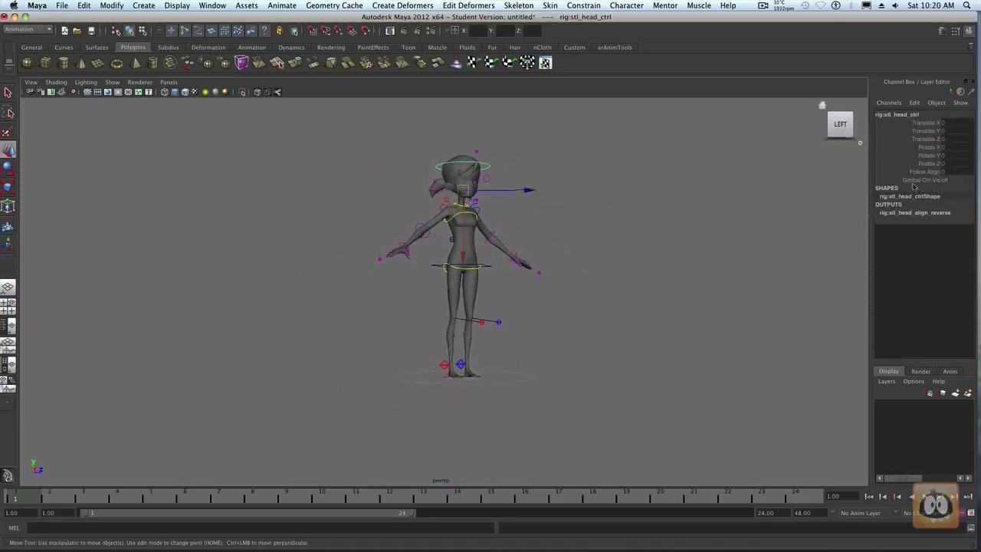
{"action": "double_click", "coordinate": [944, 172]}
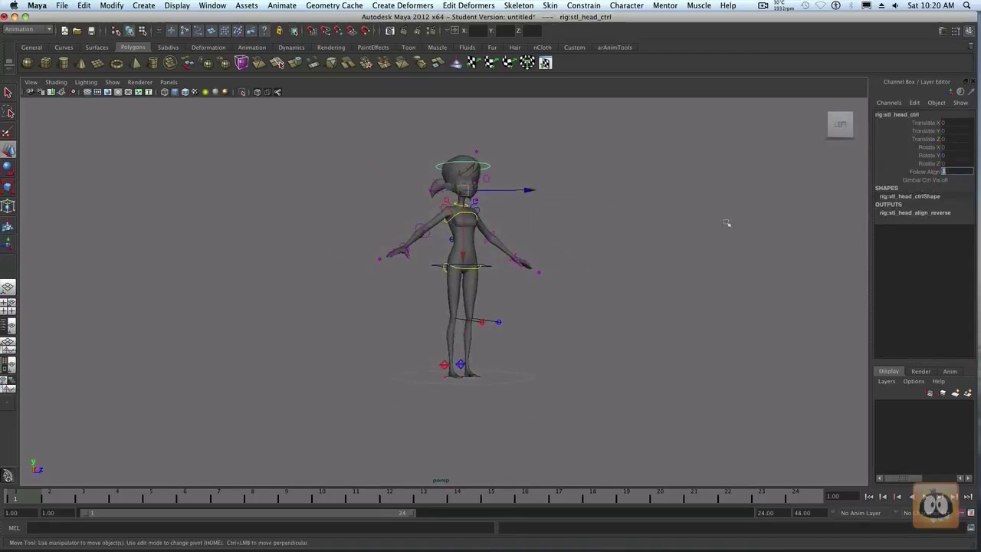
{"action": "left_click_drag", "start_coordinate": [728, 220], "coordinate": [705, 235], "text": "alt"}
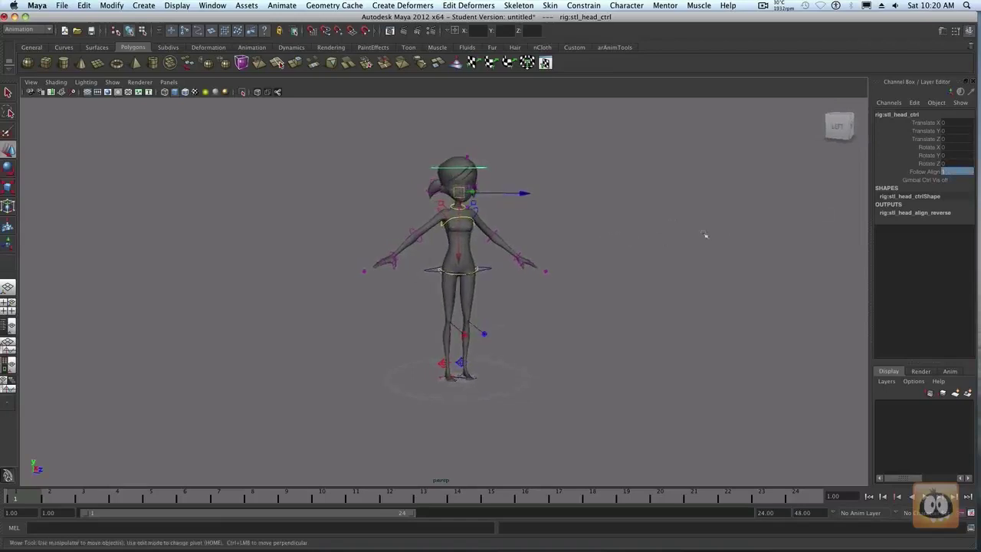
{"action": "left_click", "coordinate": [928, 174]}
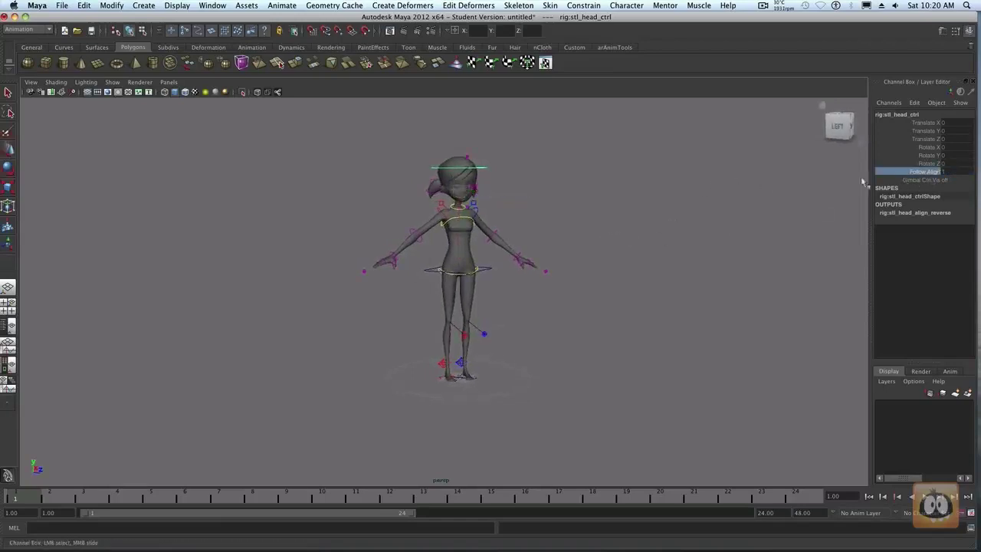
{"action": "left_click", "coordinate": [473, 187]}
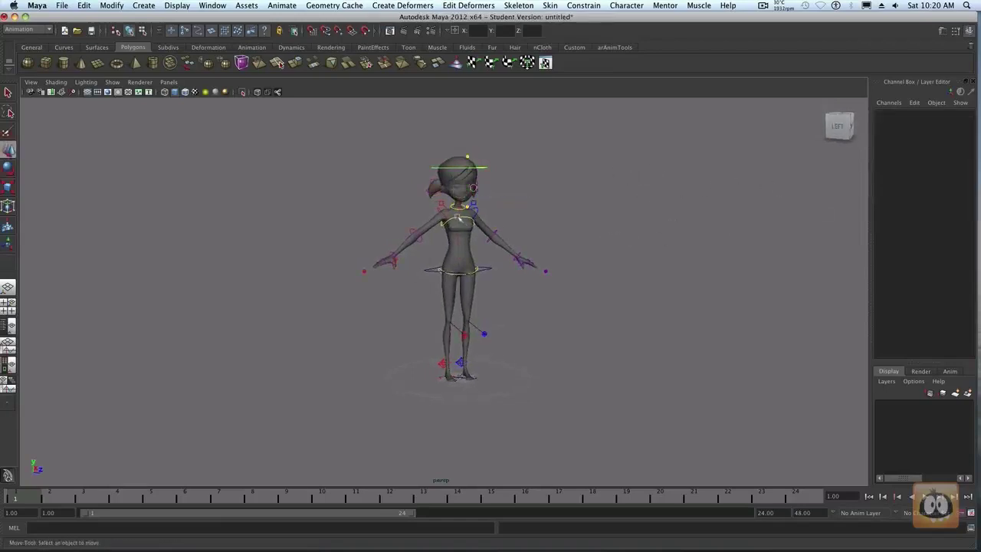
Try rotating the spine's shoulder control in Rotate Z to test the head alignment, return it to 0 and deselect it.
{"action": "left_click", "coordinate": [473, 187]}
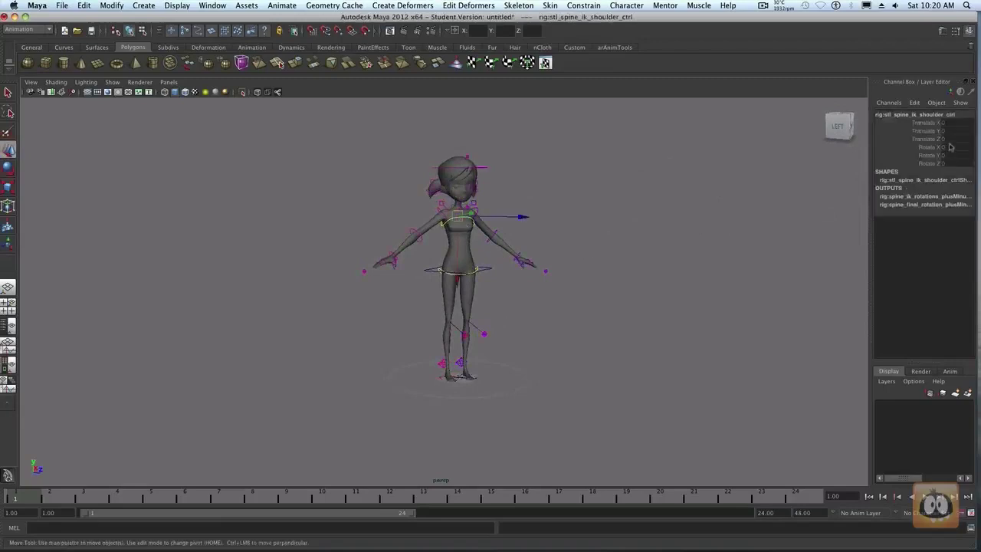
{"action": "left_click", "coordinate": [926, 163]}
{"action": "key", "text": "e"}
{"action": "mouse_move", "coordinate": [636, 245]}
{"action": "middle_mouse_down"}
{"action": "mouse_move", "coordinate": [692, 225]}
{"action": "mouse_move", "coordinate": [567, 276]}
{"action": "mouse_move", "coordinate": [660, 258]}
{"action": "mouse_move", "coordinate": [647, 252]}
{"action": "middle_mouse_up"}
{"action": "key", "text": "w"}
{"action": "left_click", "coordinate": [652, 252]}
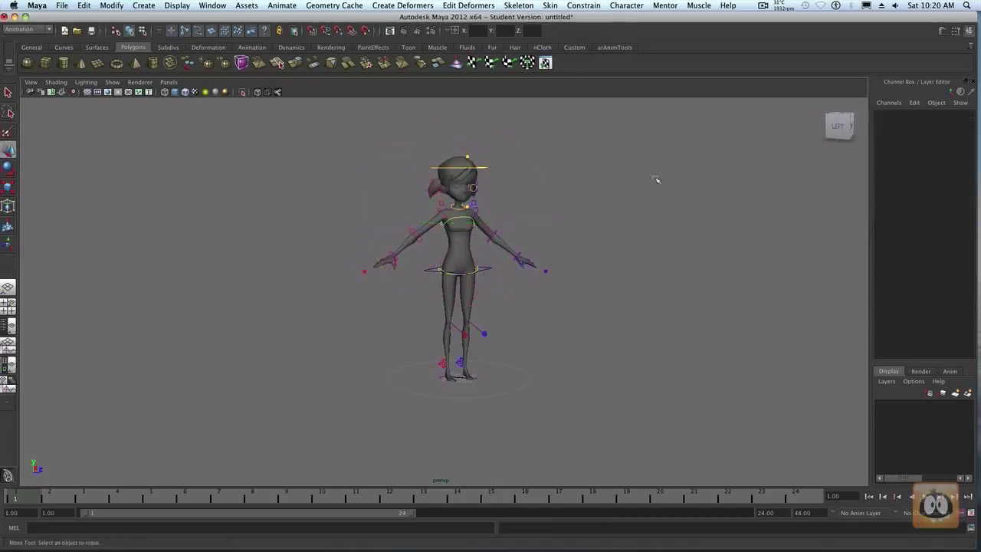
Set the head control's Follow Align back to 0 and test the shoulder control's Rotate Z again, returning it to 0.
{"action": "left_click", "coordinate": [493, 174]}
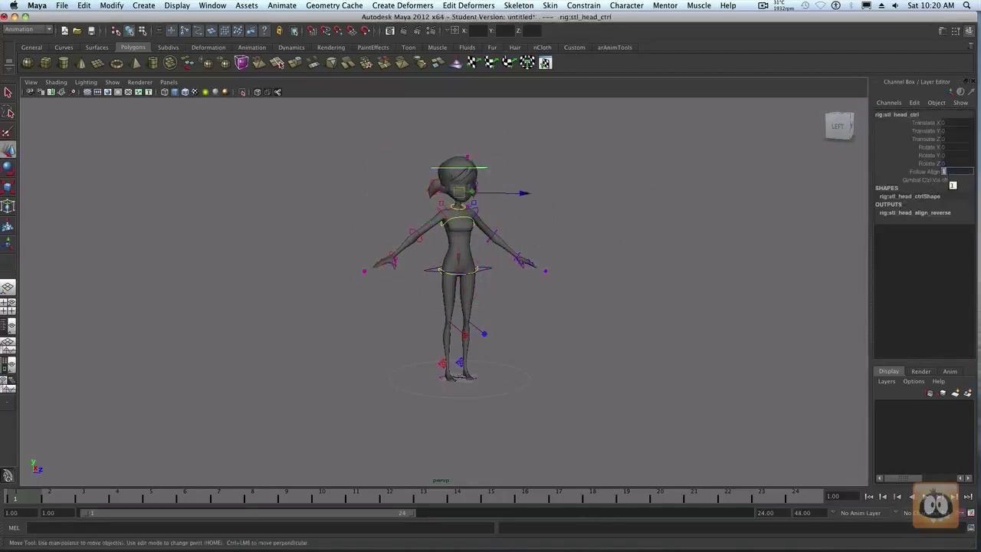
{"action": "left_click", "coordinate": [639, 238]}
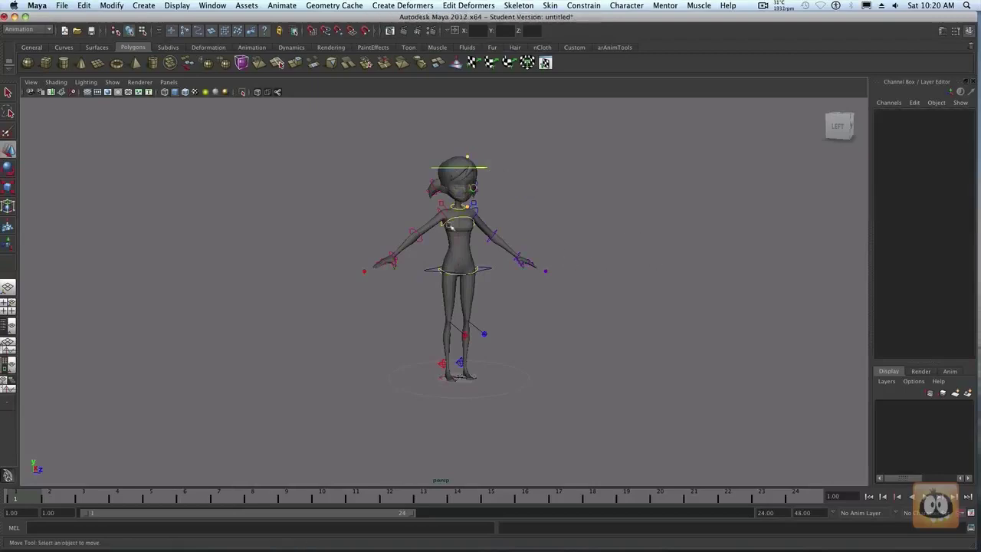
{"action": "left_click", "coordinate": [462, 220]}
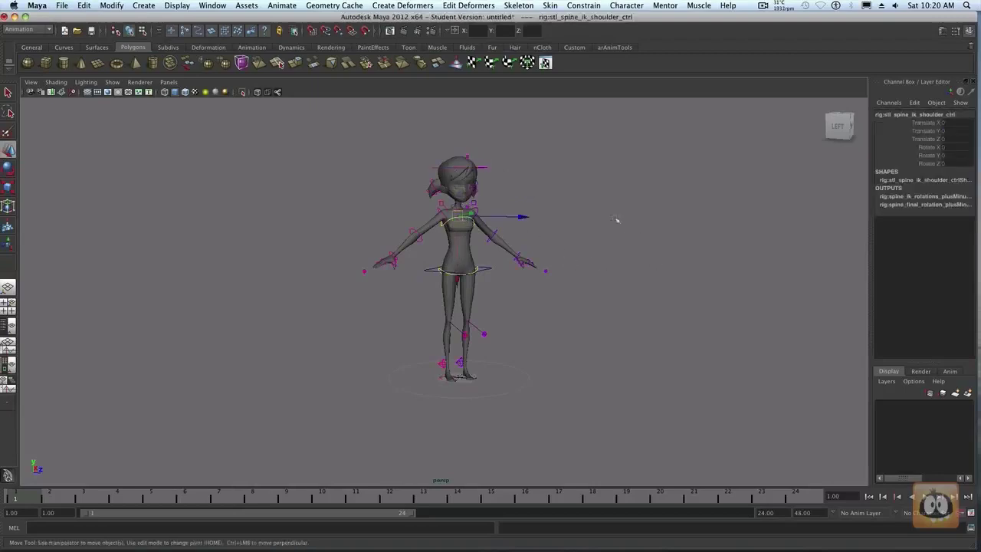
{"action": "left_click", "coordinate": [929, 163]}
{"action": "middle_click_drag", "start_coordinate": [729, 242], "coordinate": [692, 272]}
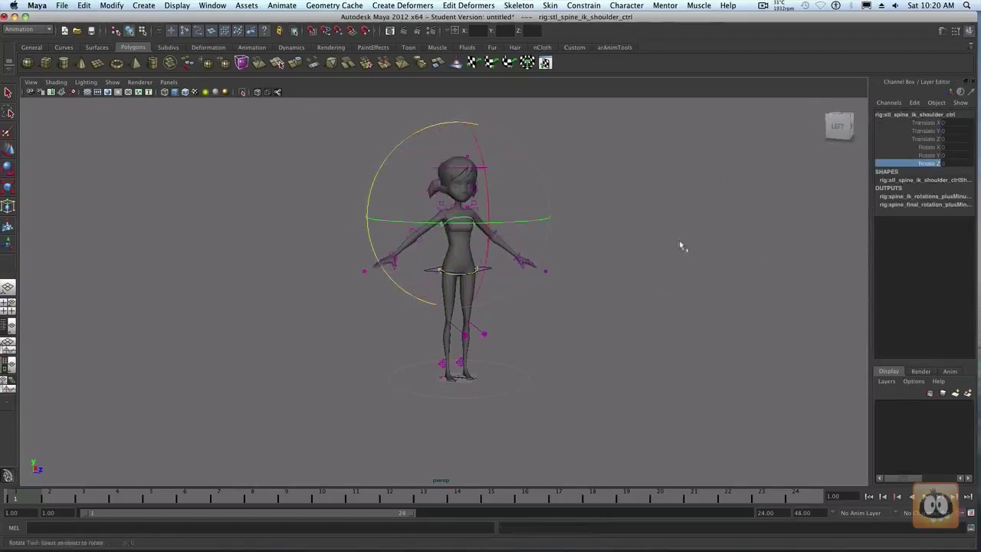
{"action": "left_click", "coordinate": [679, 249]}
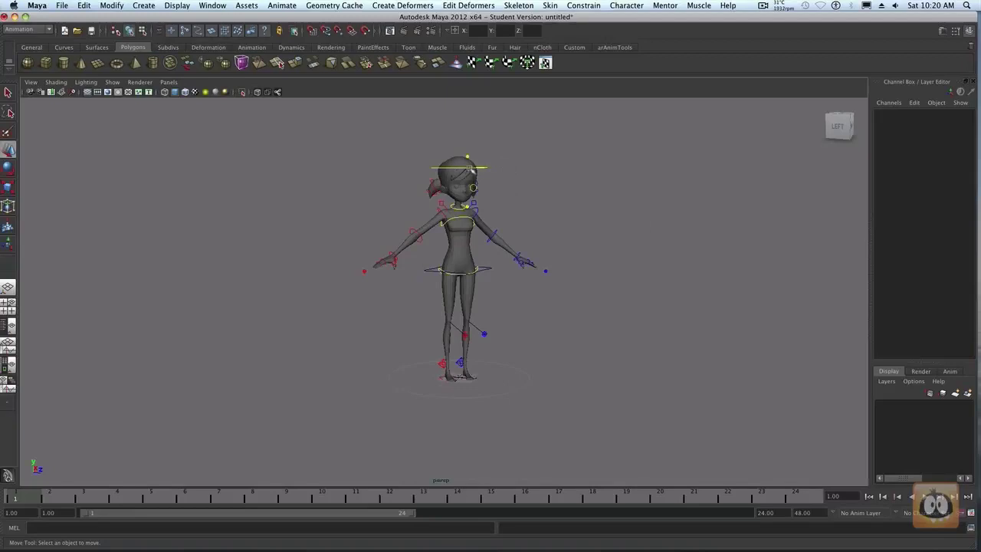
Turn on the head control's Gimbal Ctrl Vis and deselect the control.
{"action": "left_click", "coordinate": [462, 167]}
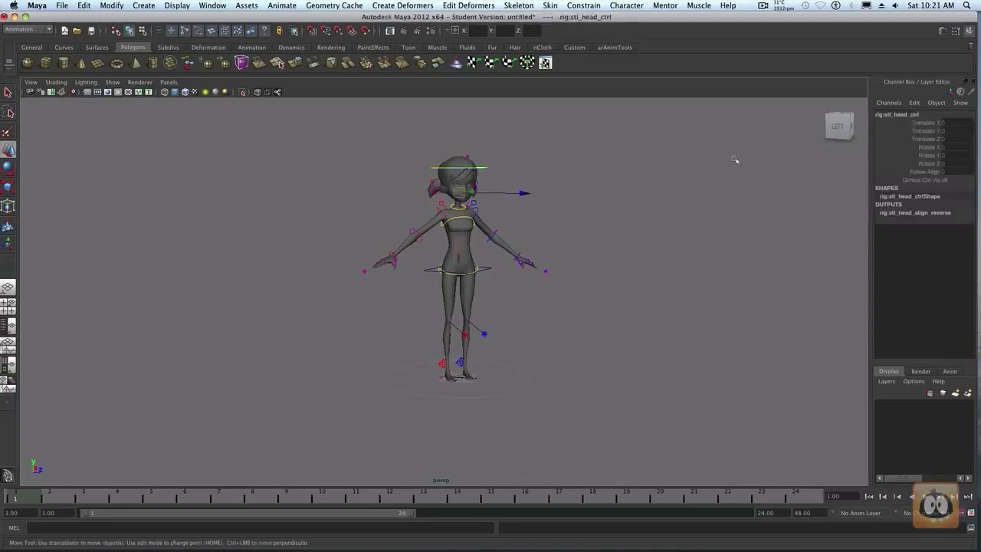
{"action": "left_click", "coordinate": [925, 180]}
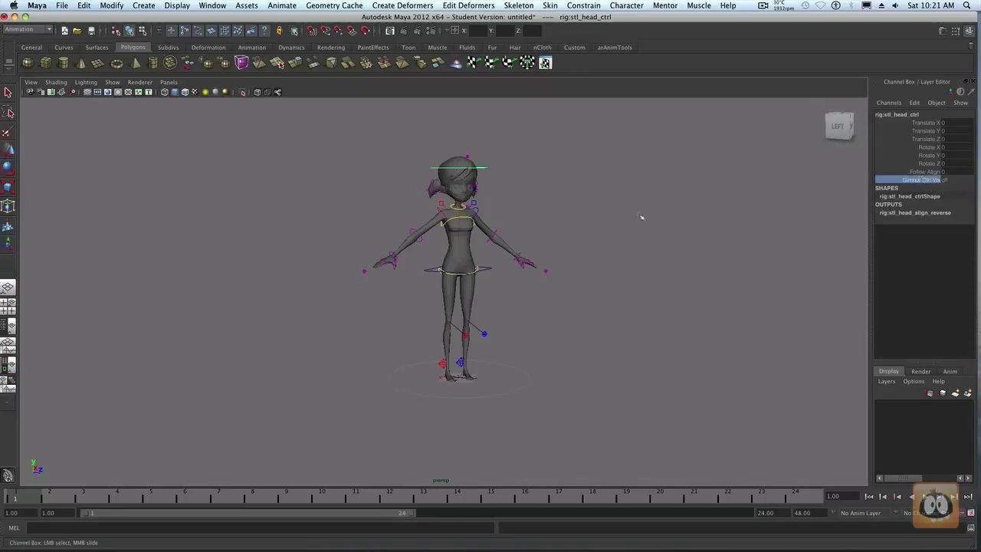
{"action": "mouse_move", "coordinate": [640, 215]}
{"action": "left_mouse_down", "text": "alt"}
{"action": "mouse_move", "coordinate": [650, 191]}
{"action": "mouse_move", "coordinate": [648, 210]}
{"action": "left_mouse_up", "text": "alt"}
{"action": "right_click_drag", "start_coordinate": [648, 210], "coordinate": [657, 176], "text": "alt"}
{"action": "mouse_move", "coordinate": [657, 175]}
{"action": "left_mouse_down", "text": "alt"}
{"action": "mouse_move", "coordinate": [624, 230]}
{"action": "mouse_move", "coordinate": [664, 188]}
{"action": "left_mouse_up", "text": "alt"}
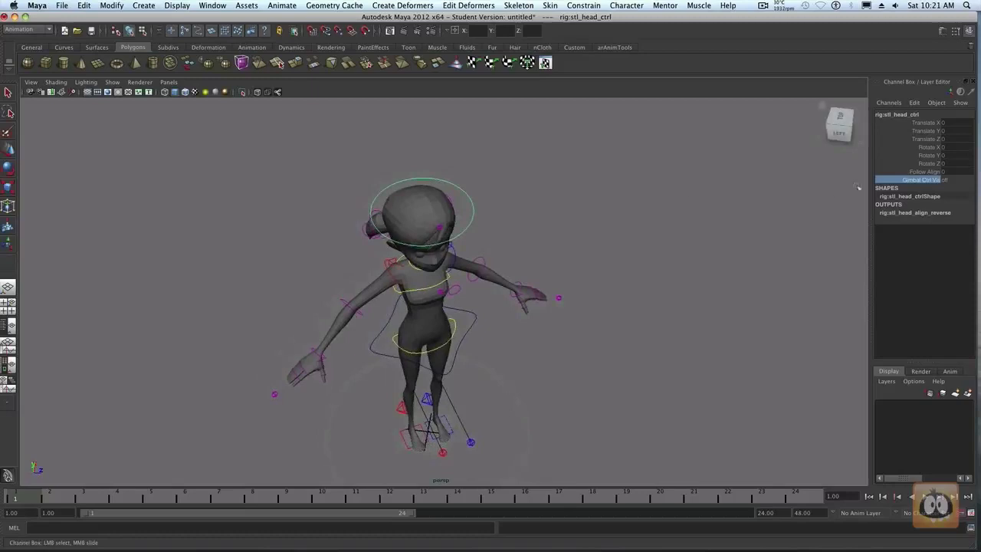
{"action": "double_click", "coordinate": [946, 180]}
{"action": "type", "text": "1"}
{"action": "key", "text": "Return"}
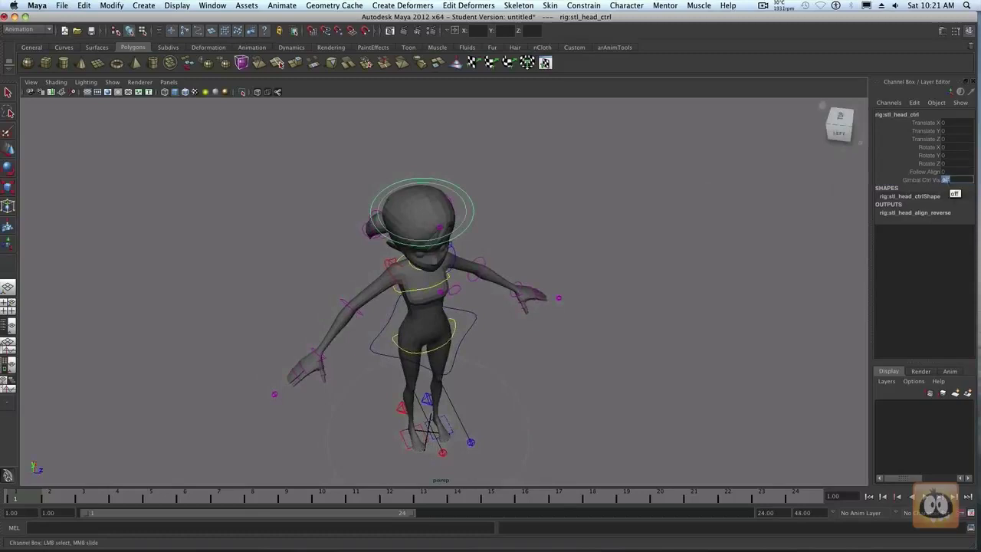
{"action": "left_click", "coordinate": [628, 178]}
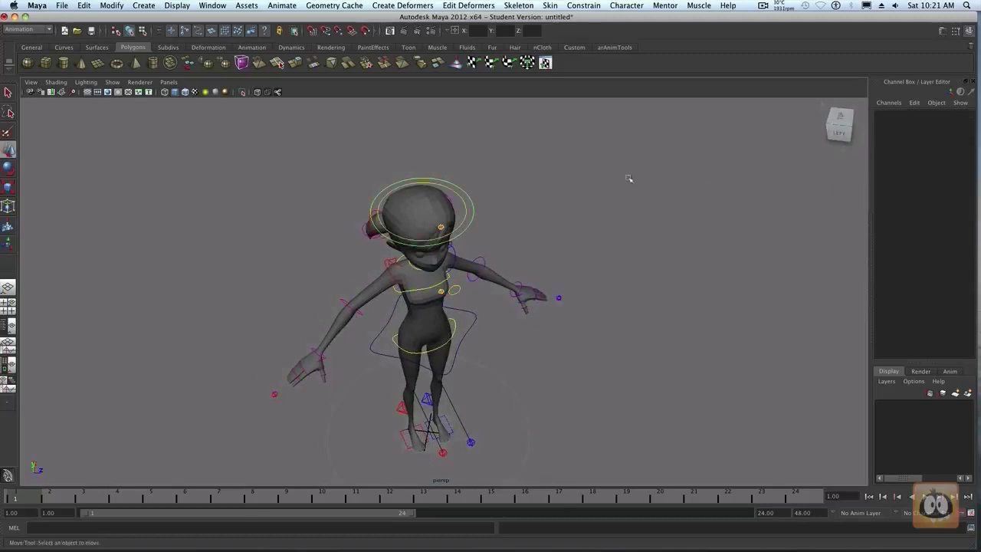
Select the outer head control and the inner gimbal control in turn to tell them apart, and clear the selection.
{"action": "left_click", "coordinate": [470, 208]}
{"action": "left_click", "coordinate": [566, 199]}
{"action": "left_click", "coordinate": [467, 207]}
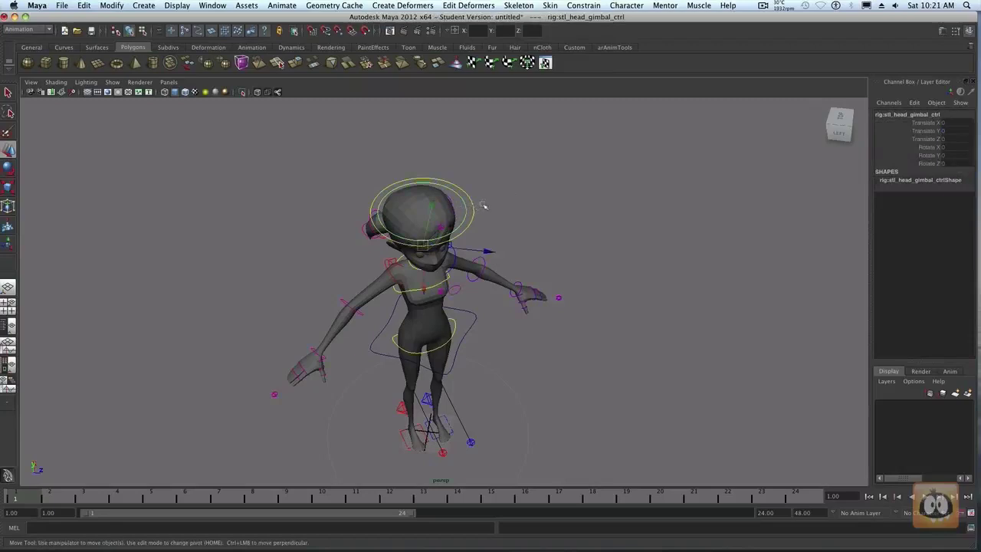
{"action": "left_click", "coordinate": [480, 205]}
{"action": "left_click", "coordinate": [512, 202]}
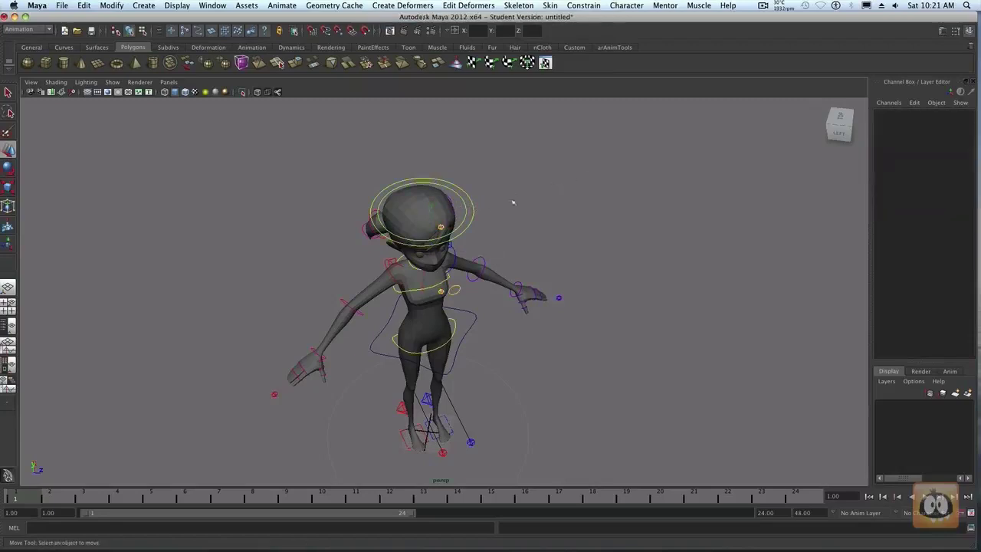
{"action": "left_click", "coordinate": [471, 204]}
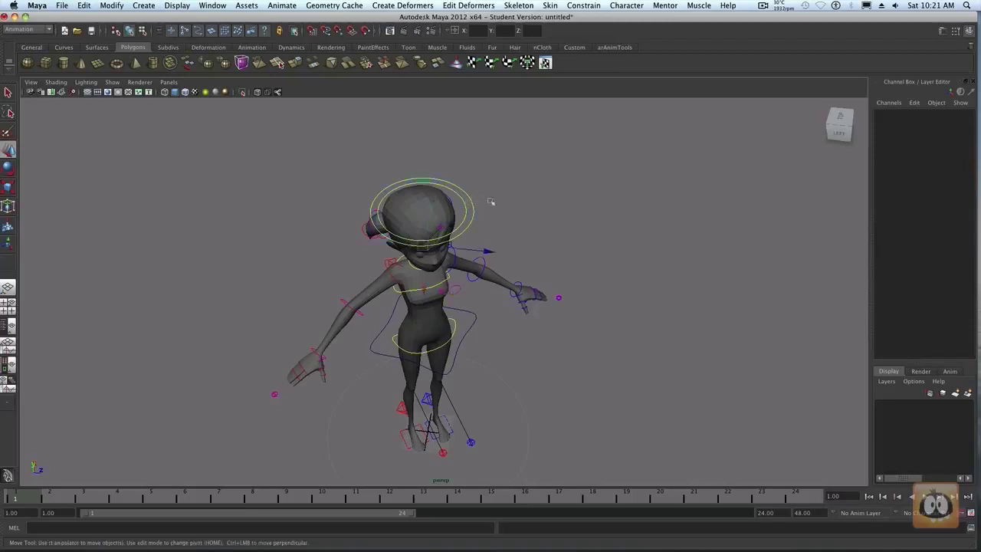
{"action": "left_click", "coordinate": [591, 181]}
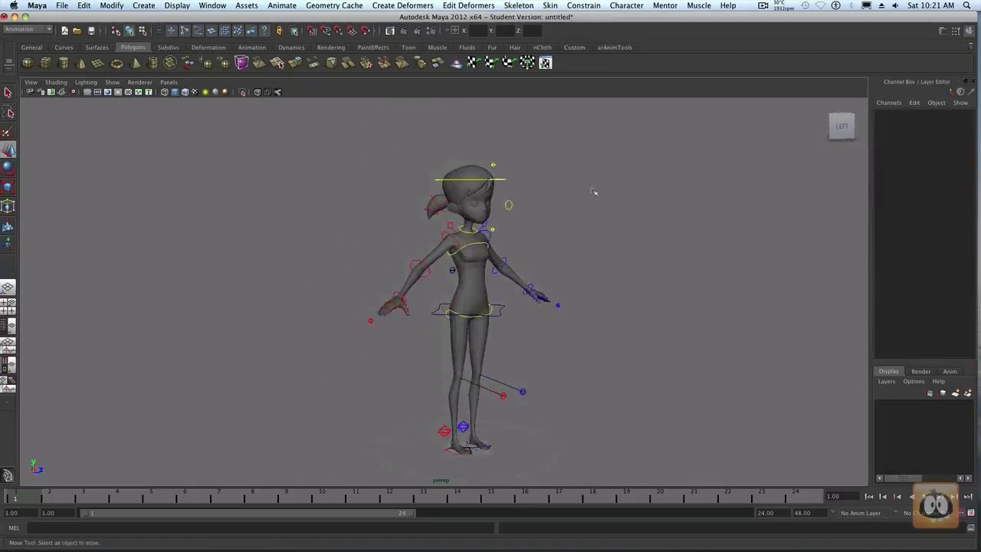
Examine the two head rings from above, compare the channels of the gimbal control and the head control, and deselect them.
{"action": "left_click_drag", "start_coordinate": [595, 192], "coordinate": [648, 228], "text": "alt"}
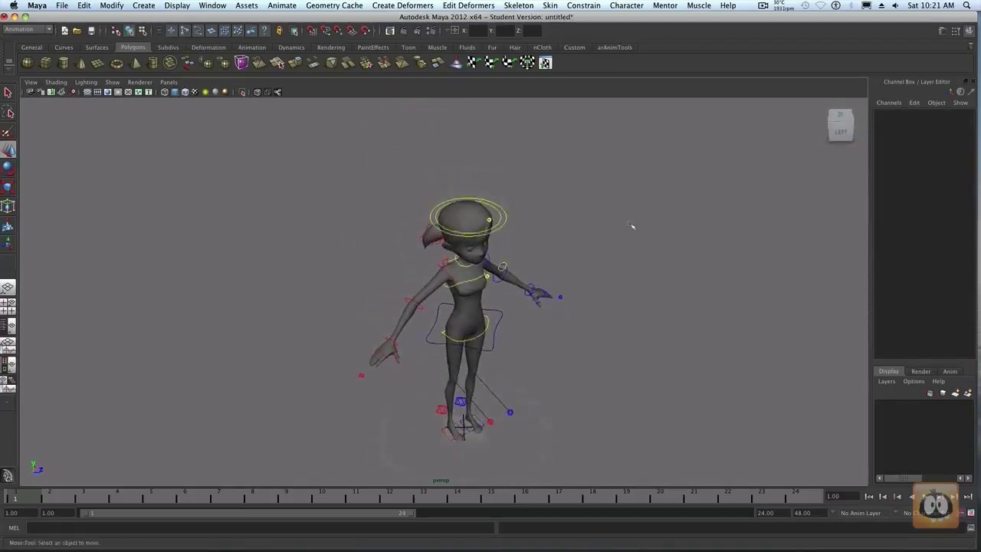
{"action": "left_click_drag", "start_coordinate": [635, 230], "coordinate": [631, 225], "text": "alt"}
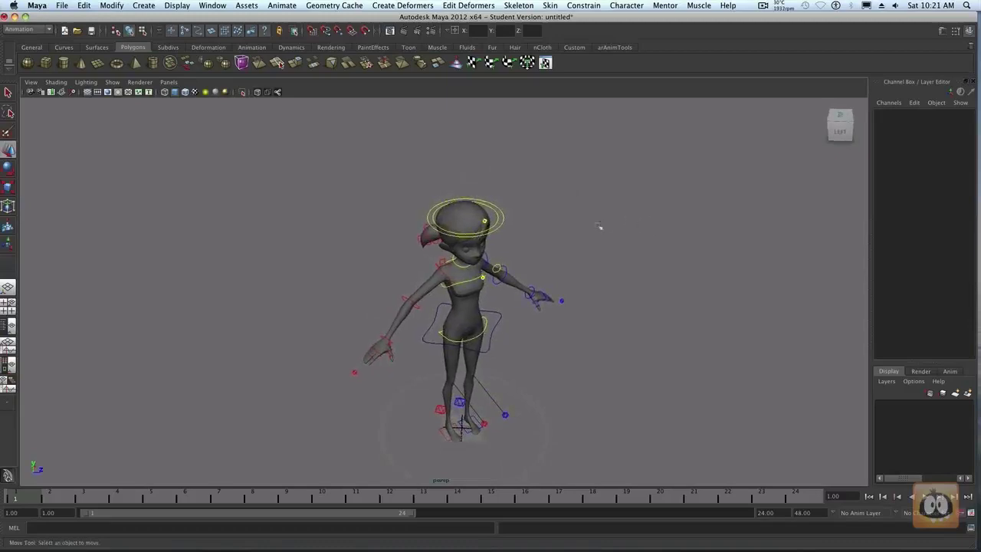
{"action": "left_click_drag", "start_coordinate": [600, 227], "coordinate": [631, 236], "text": "alt"}
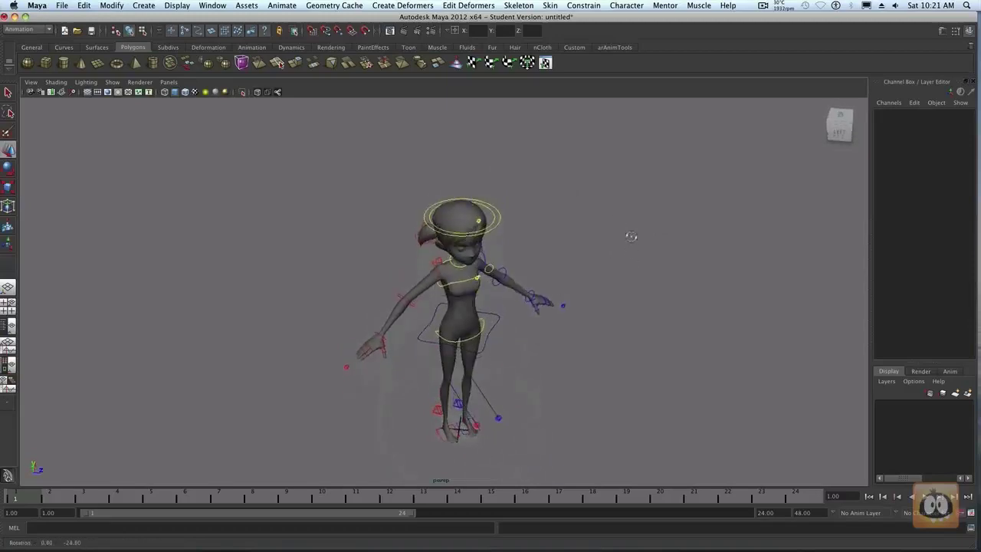
{"action": "key", "text": "w"}
{"action": "left_click", "coordinate": [497, 219]}
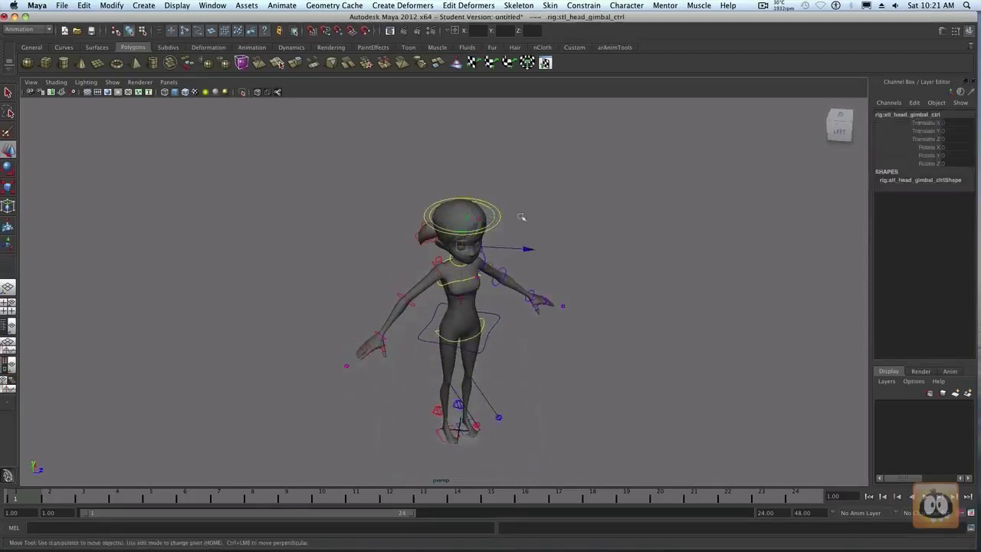
{"action": "left_click", "coordinate": [499, 217]}
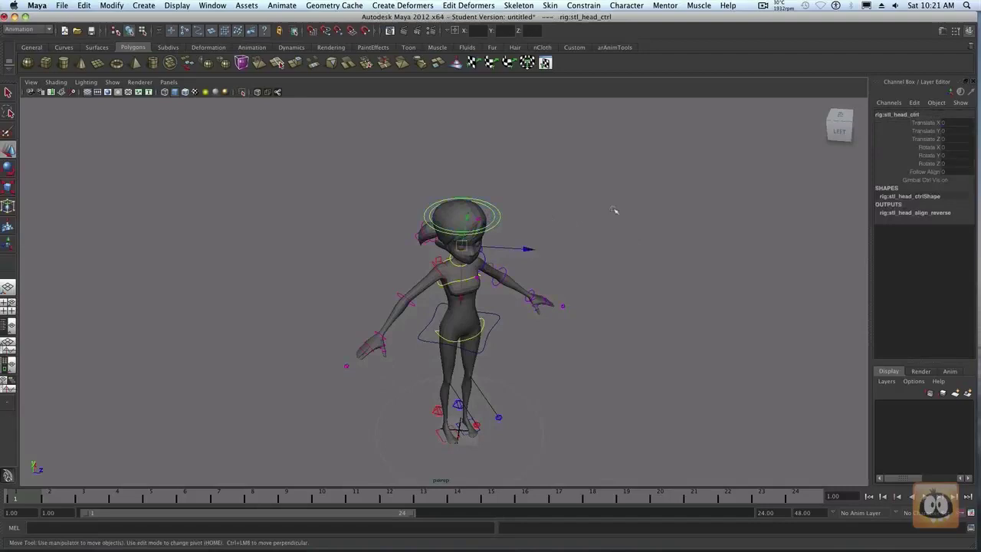
{"action": "left_click", "coordinate": [603, 193]}
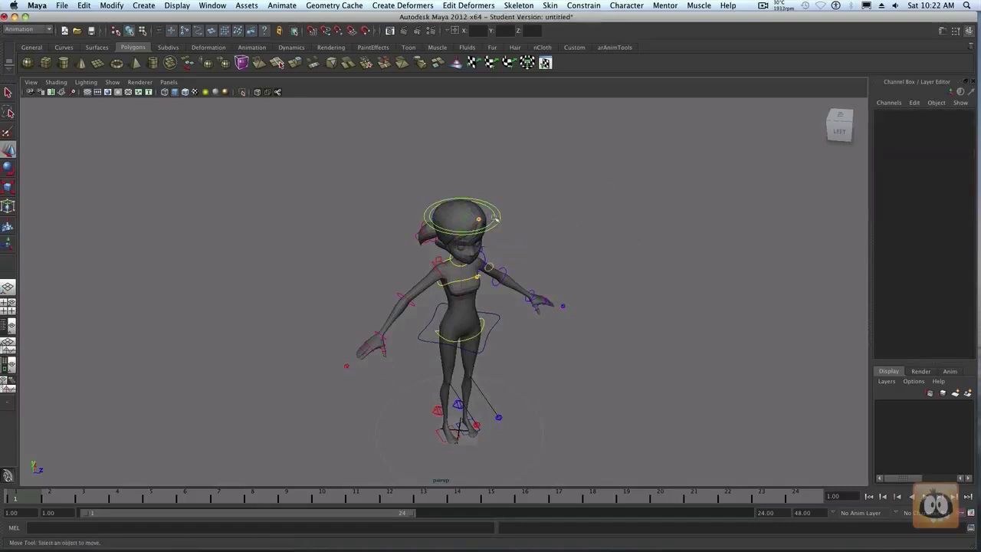
{"action": "left_click", "coordinate": [512, 217]}
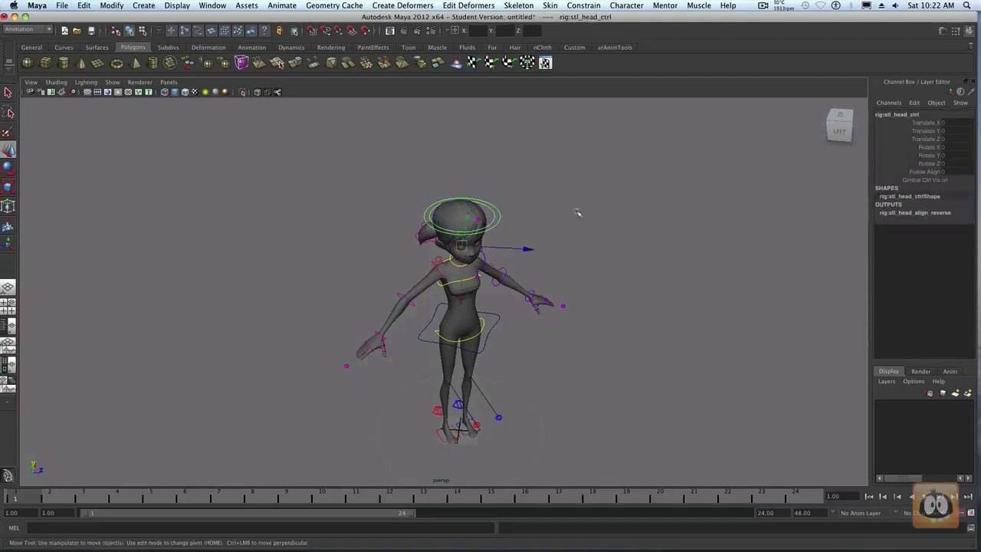
{"action": "left_click", "coordinate": [495, 220]}
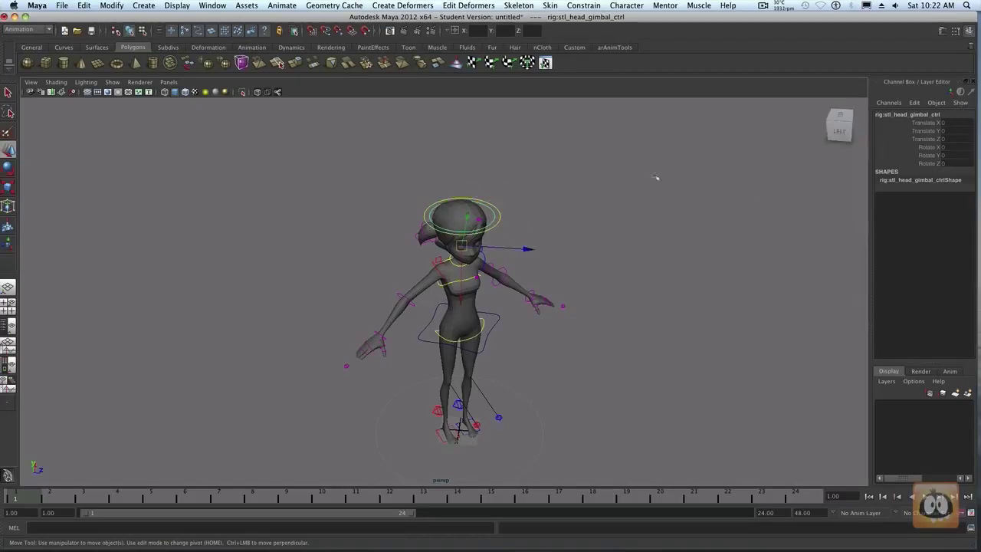
{"action": "left_click", "coordinate": [533, 208]}
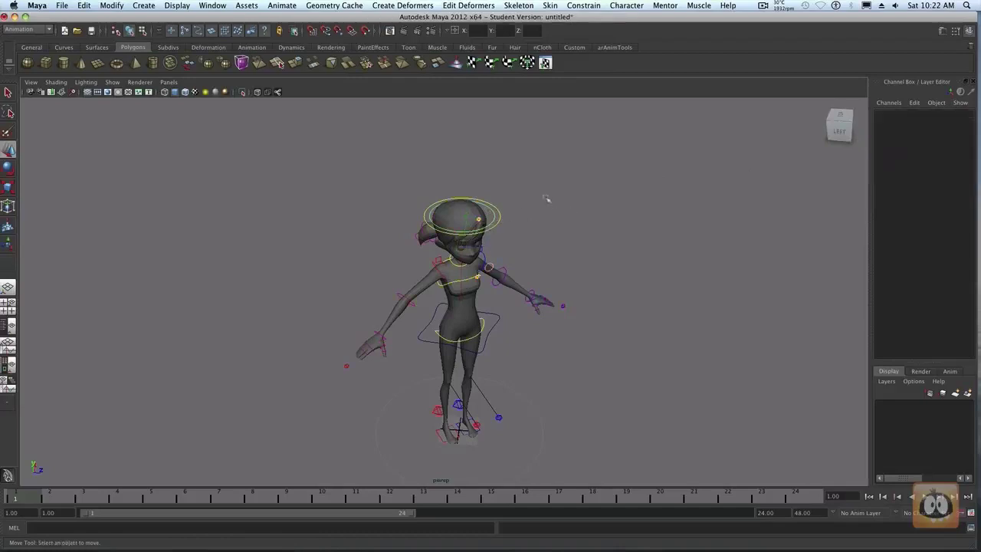
Select the head control and turn off its Gimbal Ctrl Vis, leaving the control deselected.
{"action": "left_click_drag", "start_coordinate": [648, 240], "coordinate": [636, 219], "text": "alt"}
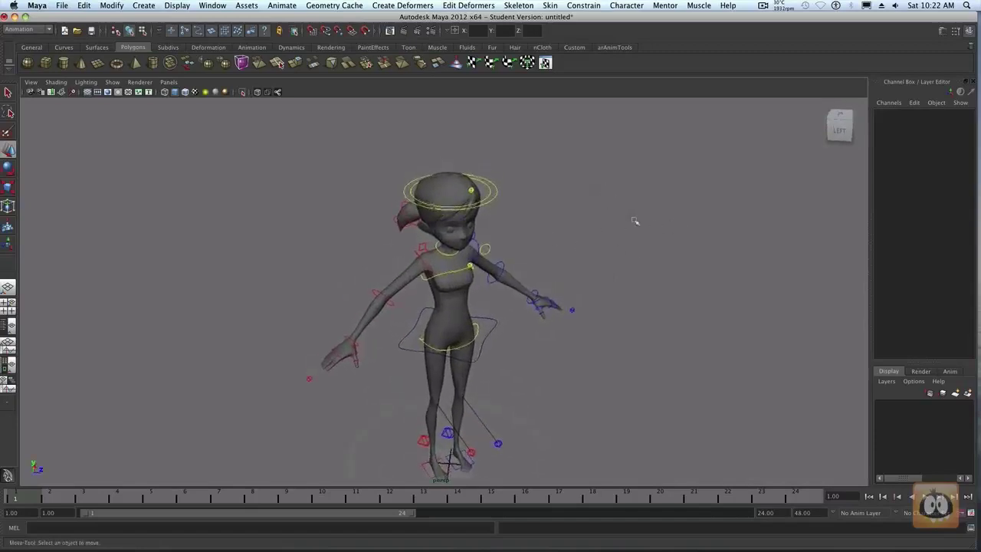
{"action": "left_click", "coordinate": [496, 194]}
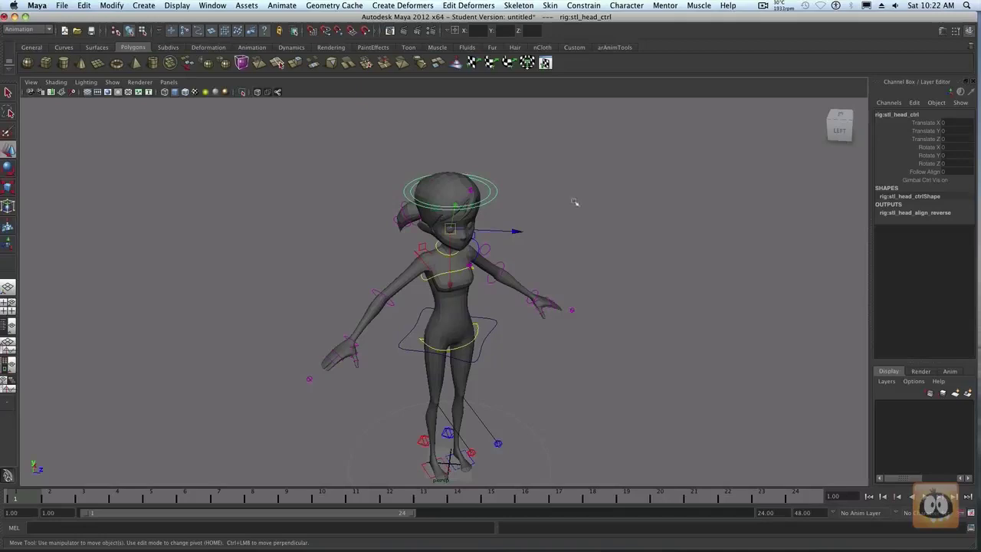
{"action": "left_click_drag", "start_coordinate": [578, 201], "coordinate": [604, 208], "text": "alt"}
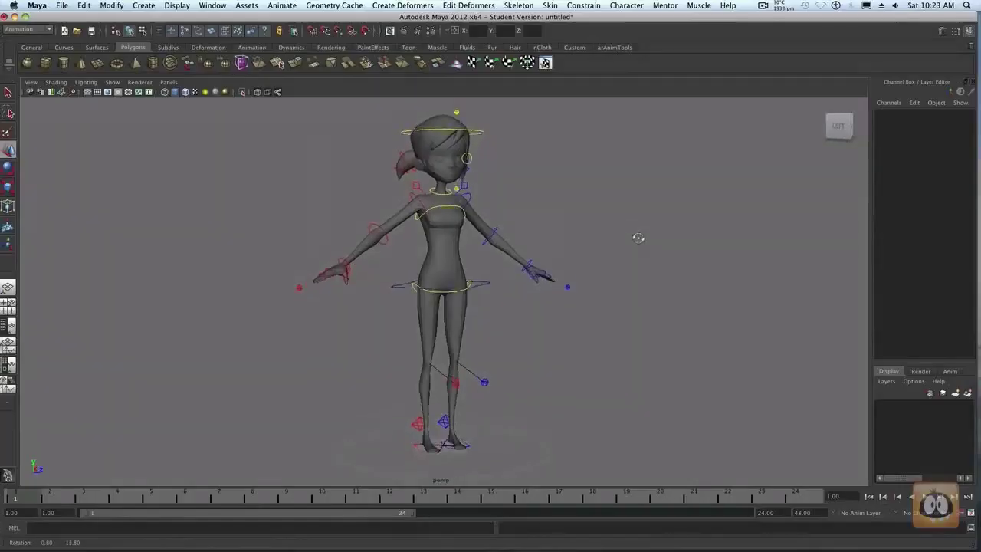
{"action": "left_click_drag", "start_coordinate": [638, 237], "coordinate": [646, 252], "text": "alt"}
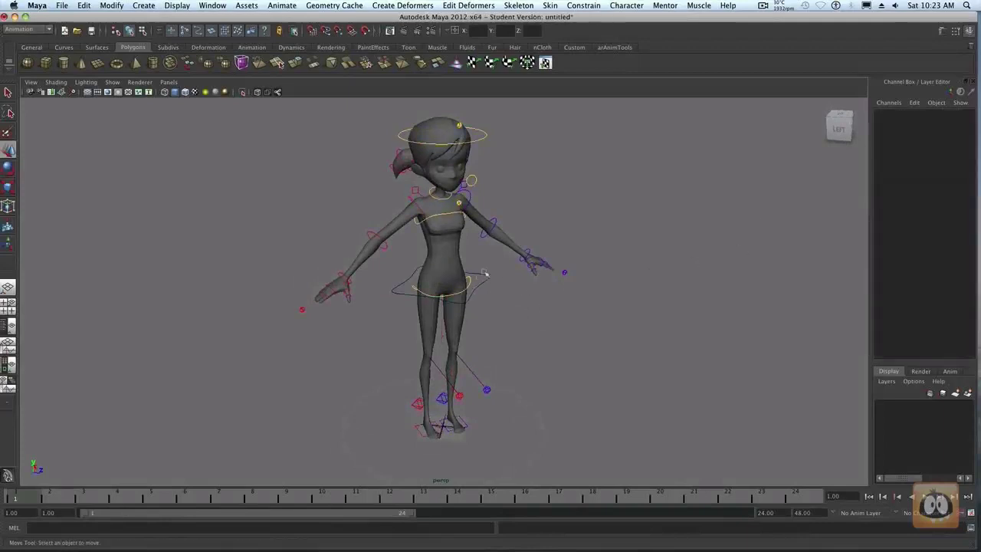
Turn on Gimbal COG on the COG control at the hips and deselect the control.
{"action": "left_click", "coordinate": [486, 275]}
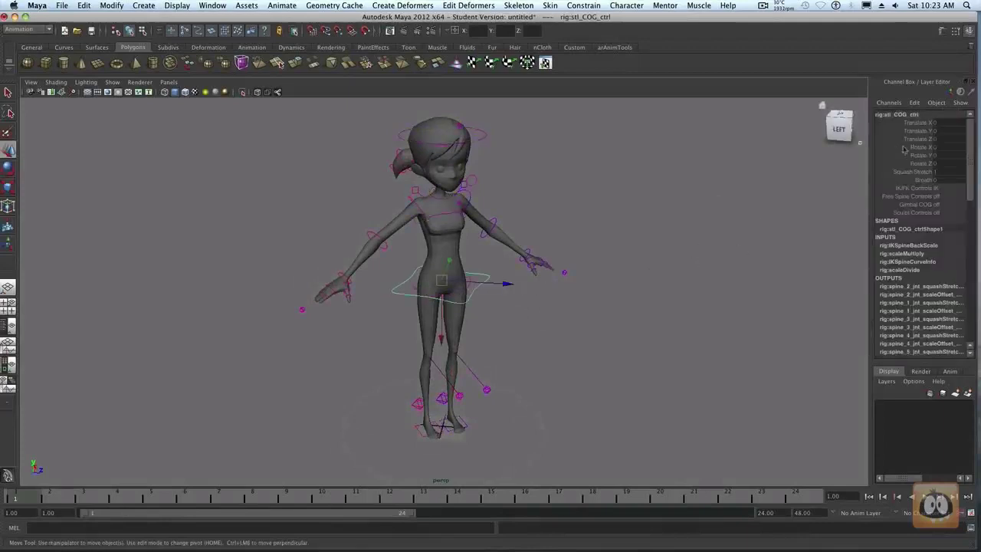
{"action": "left_click", "coordinate": [920, 204]}
{"action": "left_click", "coordinate": [939, 204]}
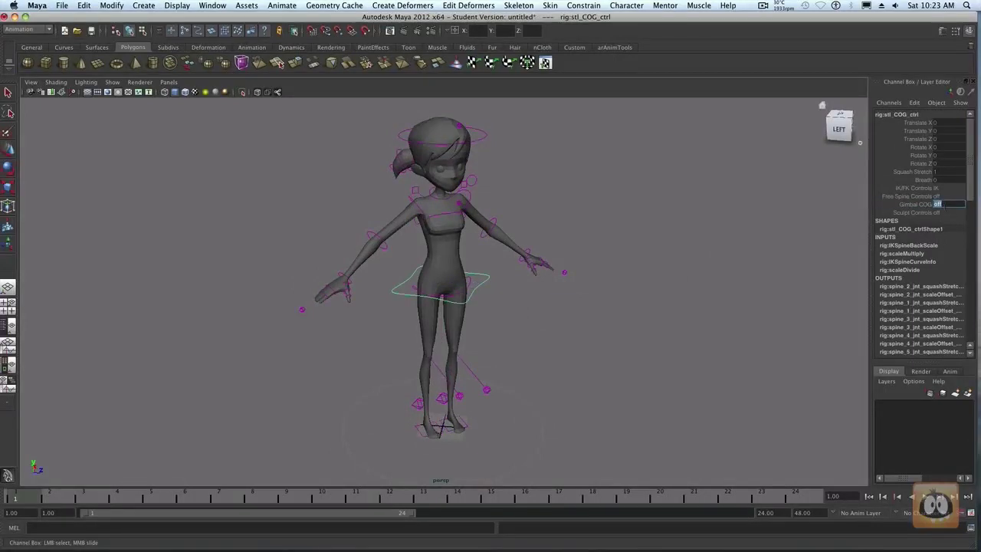
{"action": "type", "text": "1"}
{"action": "key", "text": "Return"}
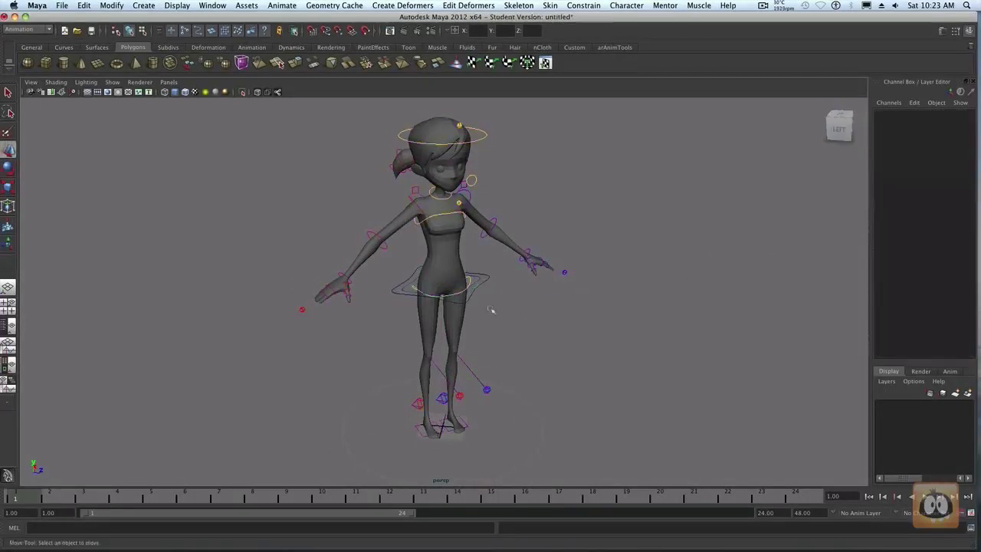
{"action": "key", "text": "w"}
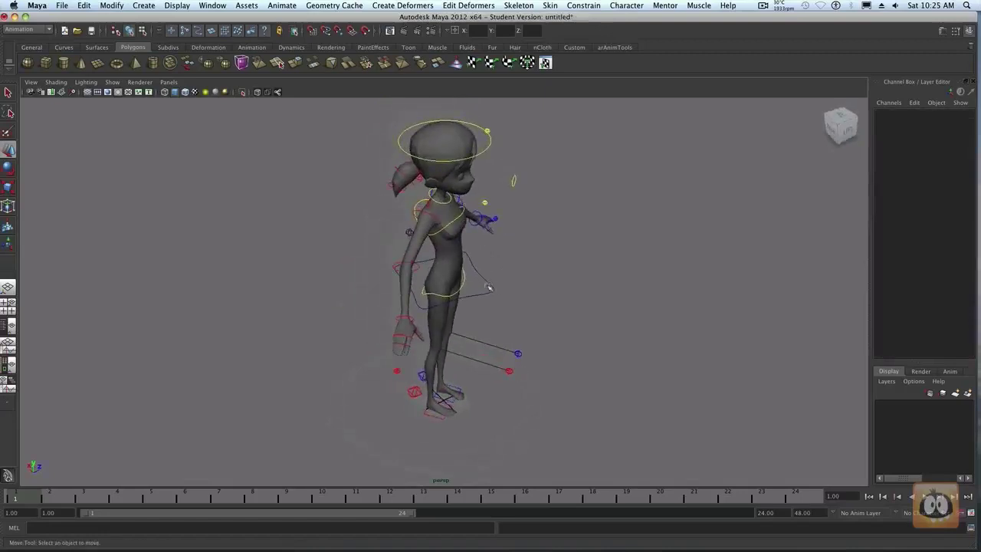
Select the COG control at the hips and turn on its Sculpt Controls.
{"action": "left_click", "coordinate": [490, 288]}
{"action": "mouse_move", "coordinate": [624, 340]}
{"action": "left_mouse_down", "text": "alt"}
{"action": "mouse_move", "coordinate": [605, 328]}
{"action": "mouse_move", "coordinate": [624, 332]}
{"action": "left_mouse_up", "text": "alt"}
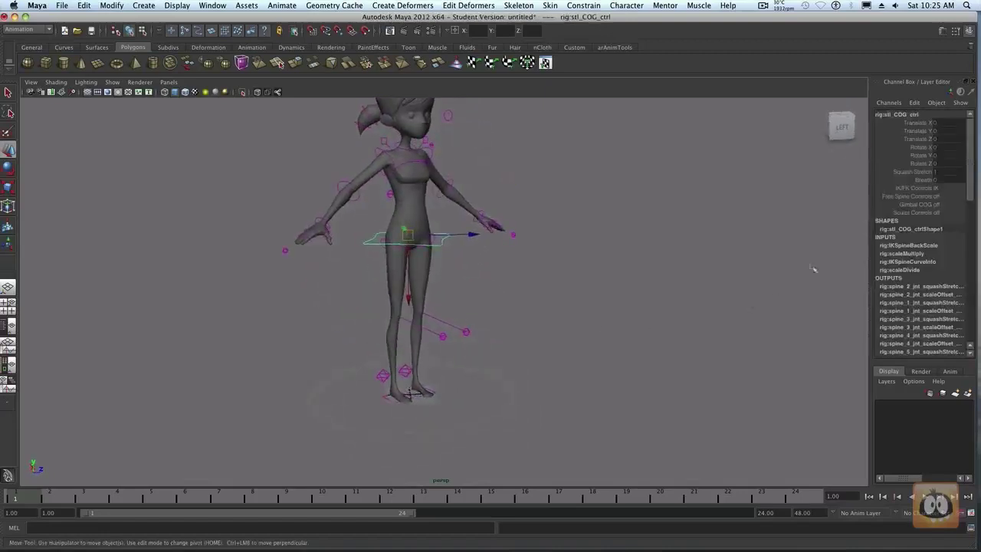
{"action": "left_click", "coordinate": [944, 213]}
{"action": "left_click_drag", "start_coordinate": [576, 287], "coordinate": [539, 305], "text": "alt"}
{"action": "right_click_drag", "start_coordinate": [539, 304], "coordinate": [596, 322], "text": "alt"}
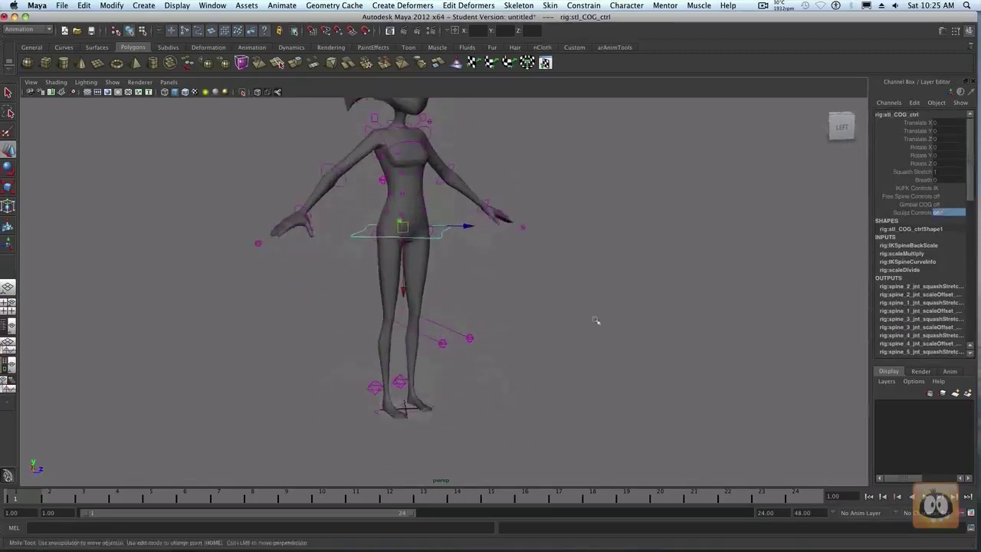
{"action": "left_click_drag", "start_coordinate": [596, 322], "coordinate": [611, 287], "text": "alt"}
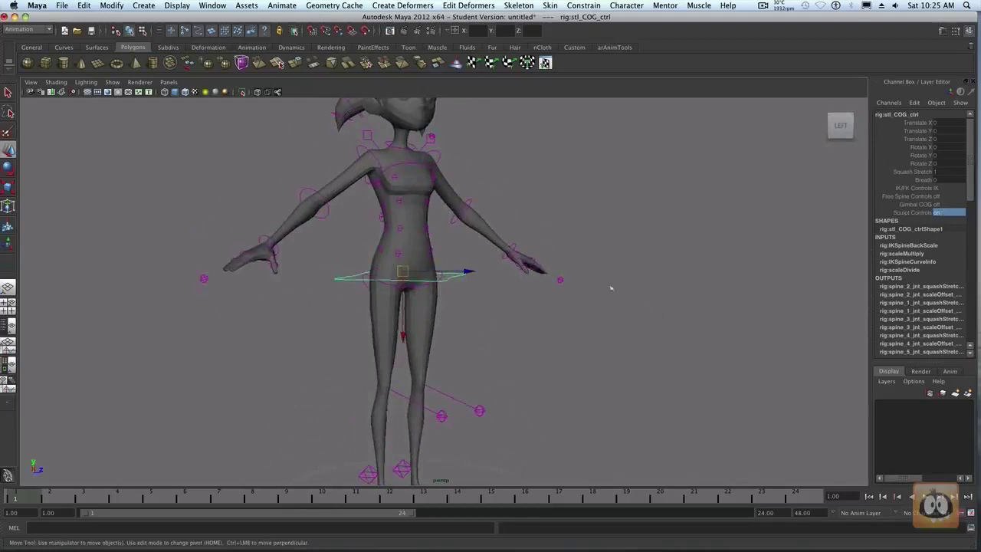
Test-move the third right rear sculpt control on the torso, return it to its original position, and deselect it.
{"action": "left_click", "coordinate": [400, 227]}
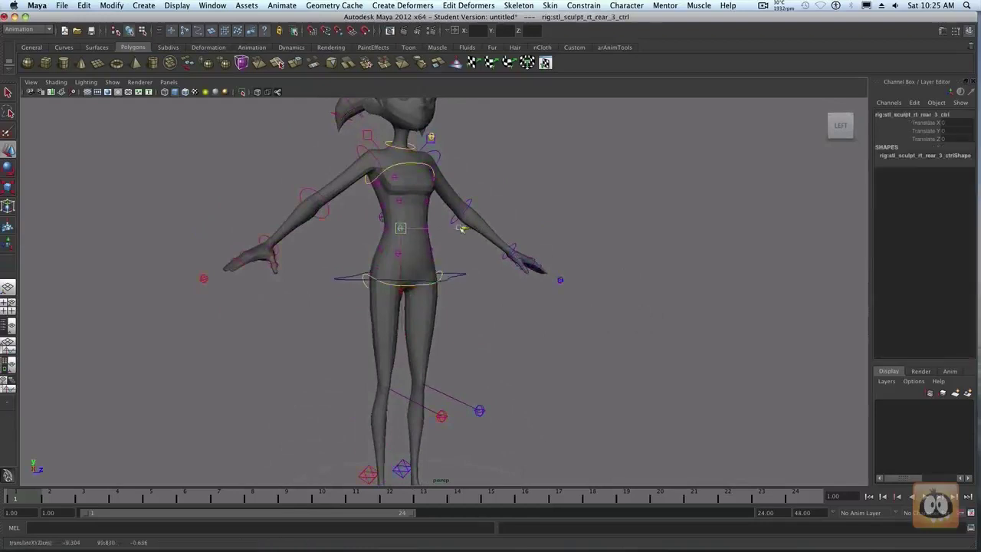
{"action": "left_click_drag", "start_coordinate": [456, 229], "coordinate": [464, 230]}
{"action": "left_click_drag", "start_coordinate": [506, 335], "coordinate": [575, 334], "text": "alt"}
{"action": "right_click_drag", "start_coordinate": [575, 334], "coordinate": [532, 298], "text": "alt"}
{"action": "middle_click_drag", "start_coordinate": [531, 298], "coordinate": [647, 307], "text": "alt"}
{"action": "right_click_drag", "start_coordinate": [646, 307], "coordinate": [624, 317], "text": "alt"}
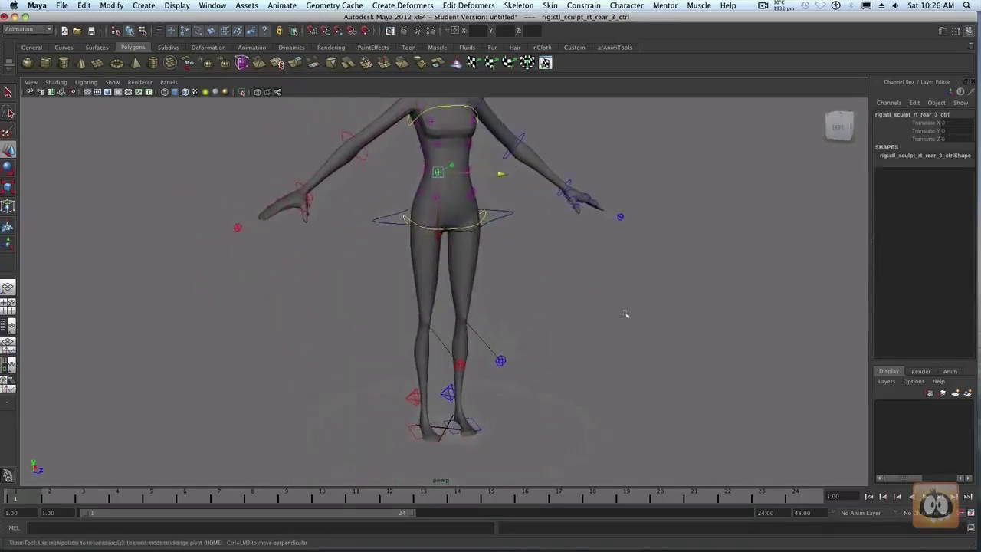
{"action": "left_click", "coordinate": [529, 285]}
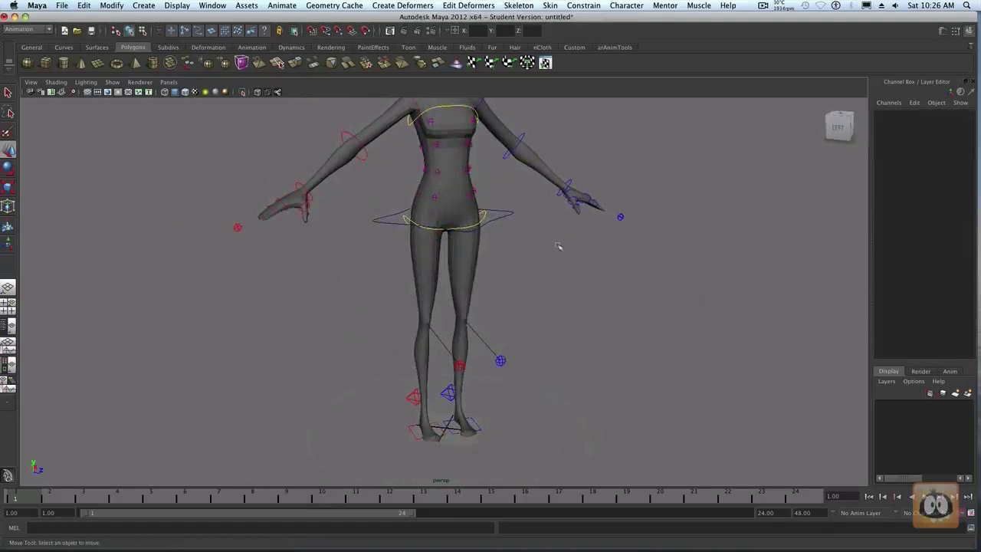
Create a polygon cube at the origin, set its Scale X, Y and Z to 10, and deselect it.
{"action": "mouse_move", "coordinate": [558, 247]}
{"action": "left_mouse_down", "text": "alt"}
{"action": "mouse_move", "coordinate": [578, 259]}
{"action": "mouse_move", "coordinate": [566, 231]}
{"action": "left_mouse_up", "text": "alt"}
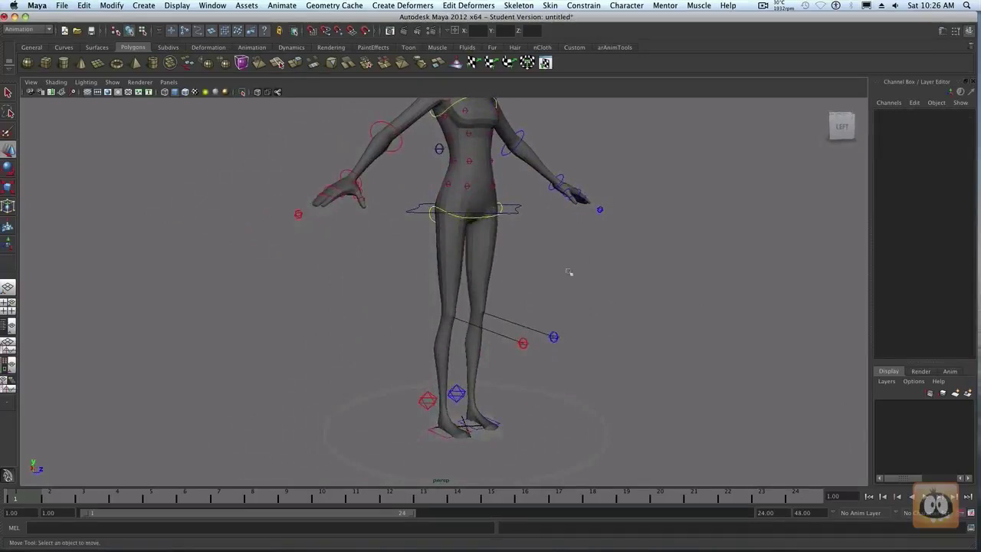
{"action": "left_click_drag", "start_coordinate": [629, 290], "coordinate": [612, 289], "text": "alt"}
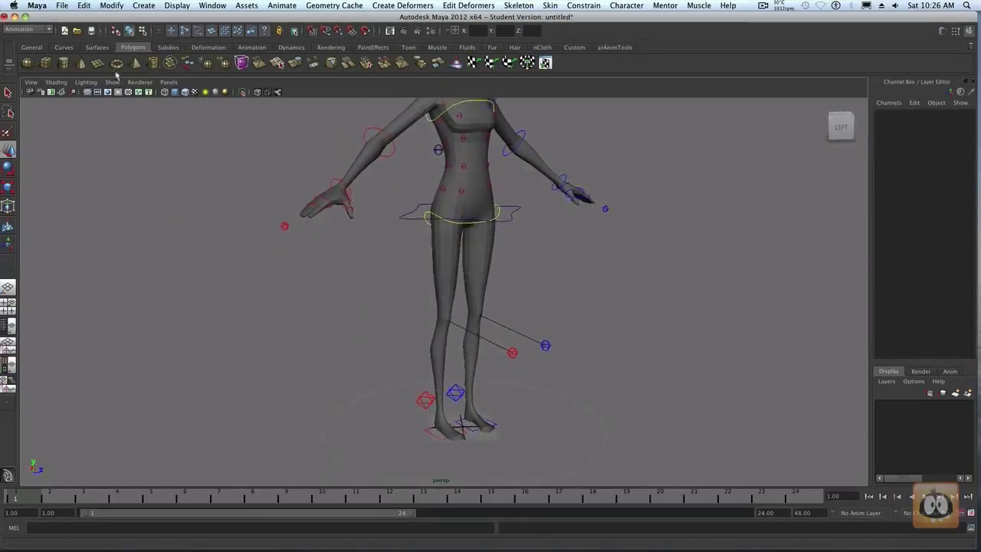
{"action": "left_click", "coordinate": [45, 62]}
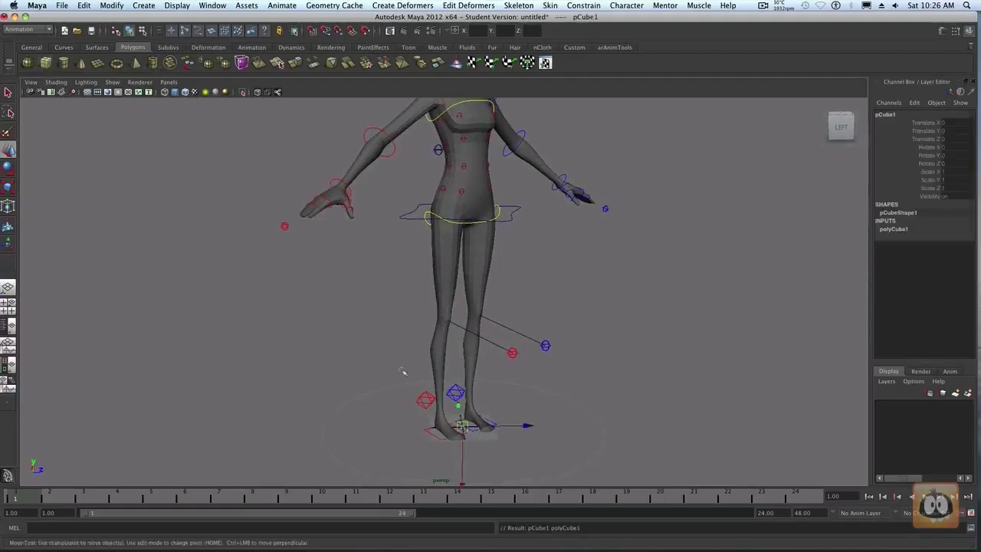
{"action": "left_click_drag", "start_coordinate": [951, 171], "coordinate": [952, 187]}
{"action": "type", "text": "1"}
{"action": "key", "text": "Return"}
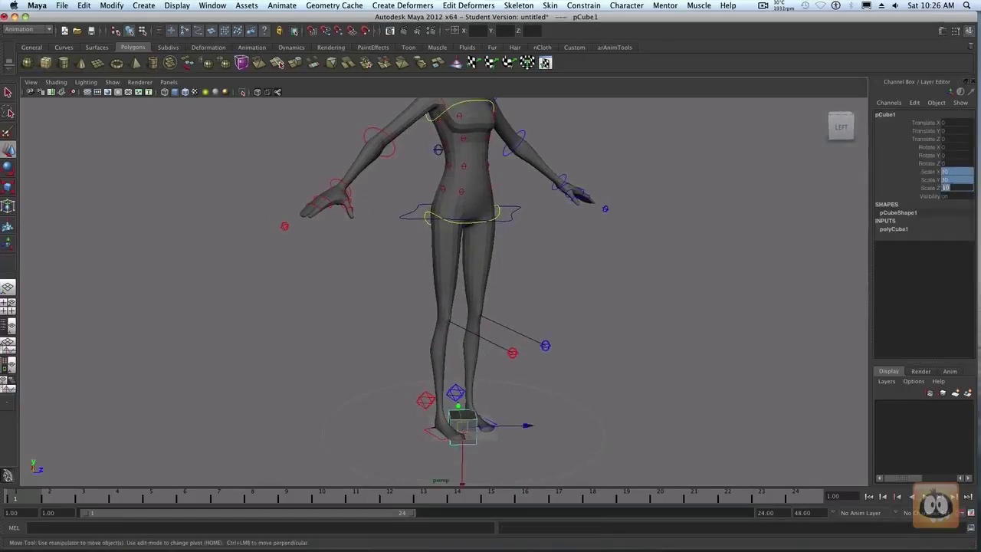
{"action": "left_click", "coordinate": [709, 276]}
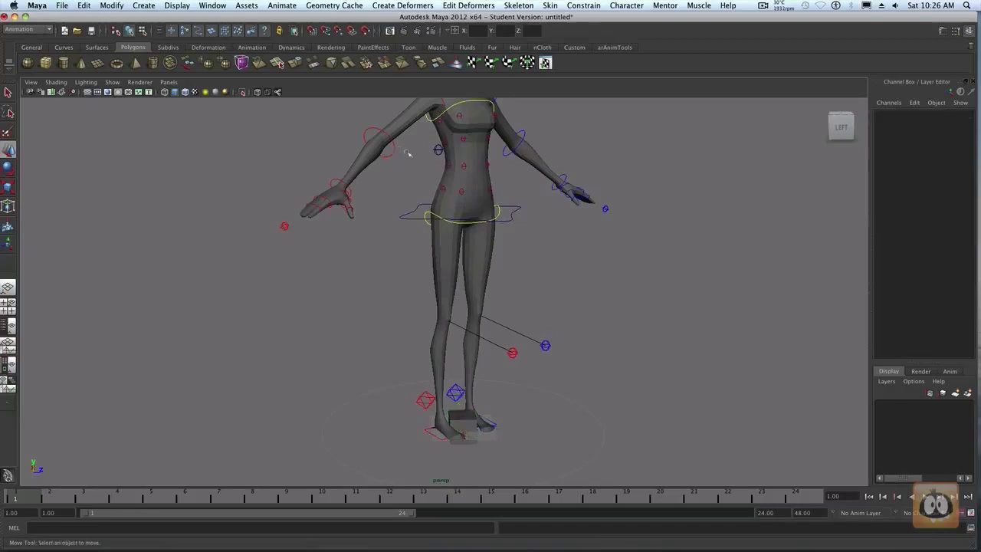
Point constrain the cube to the third right side sculpt control at the waist and clear the selection.
{"action": "left_click", "coordinate": [448, 165]}
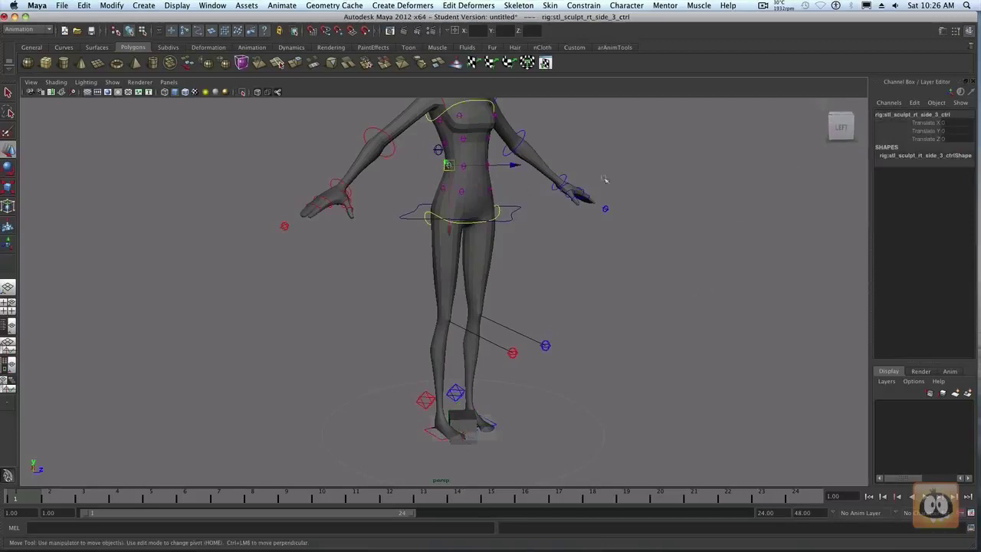
{"action": "left_click", "coordinate": [454, 424]}
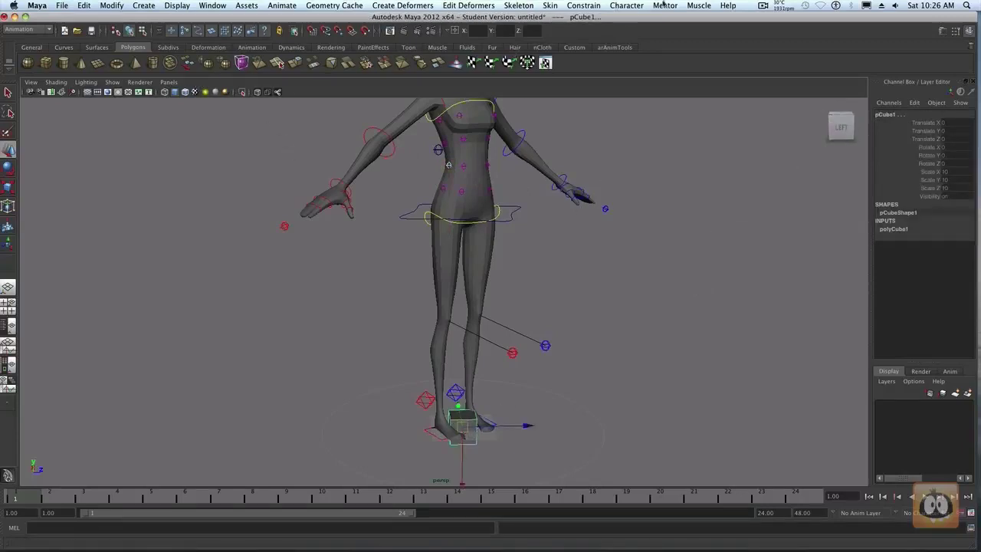
{"action": "left_click", "coordinate": [599, 6]}
{"action": "left_click", "coordinate": [586, 21]}
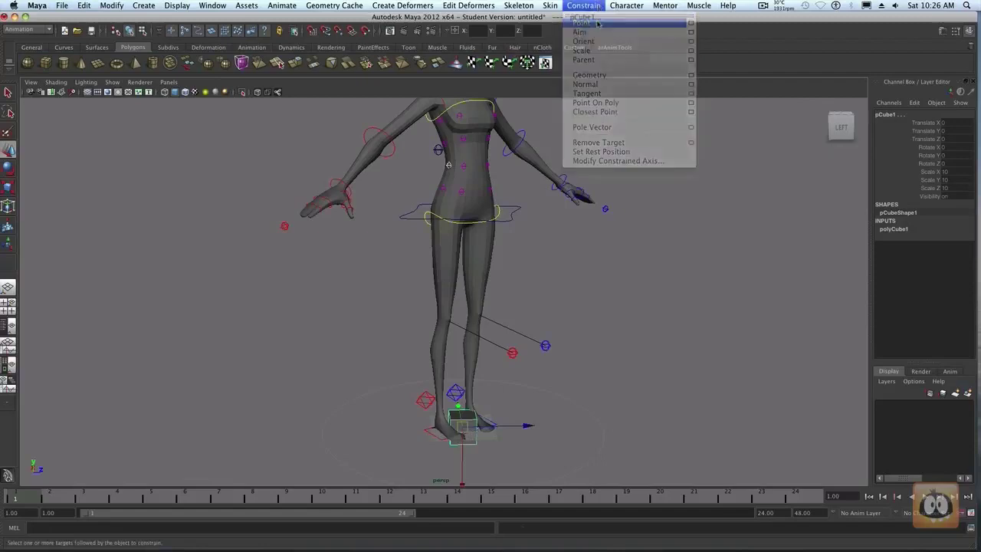
{"action": "left_click_drag", "start_coordinate": [668, 283], "coordinate": [621, 290], "text": "alt"}
{"action": "left_click", "coordinate": [564, 303]}
Move the COG control sideways to test the constrained cube, and briefly select the third left rear sculpt control.
{"action": "left_click", "coordinate": [458, 223]}
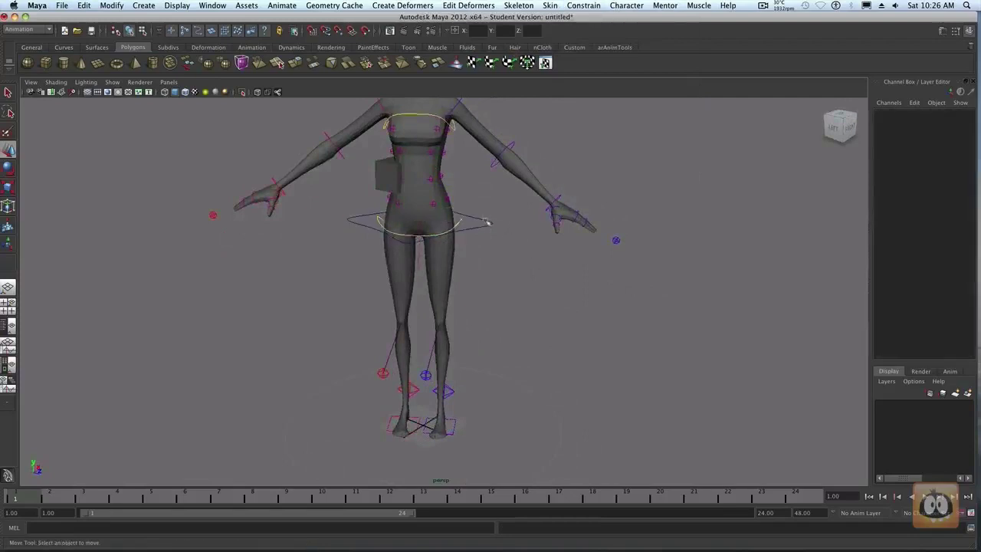
{"action": "mouse_move", "coordinate": [476, 226]}
{"action": "left_mouse_down"}
{"action": "mouse_move", "coordinate": [471, 236]}
{"action": "mouse_move", "coordinate": [531, 238]}
{"action": "mouse_move", "coordinate": [407, 220]}
{"action": "mouse_move", "coordinate": [478, 241]}
{"action": "left_mouse_up"}
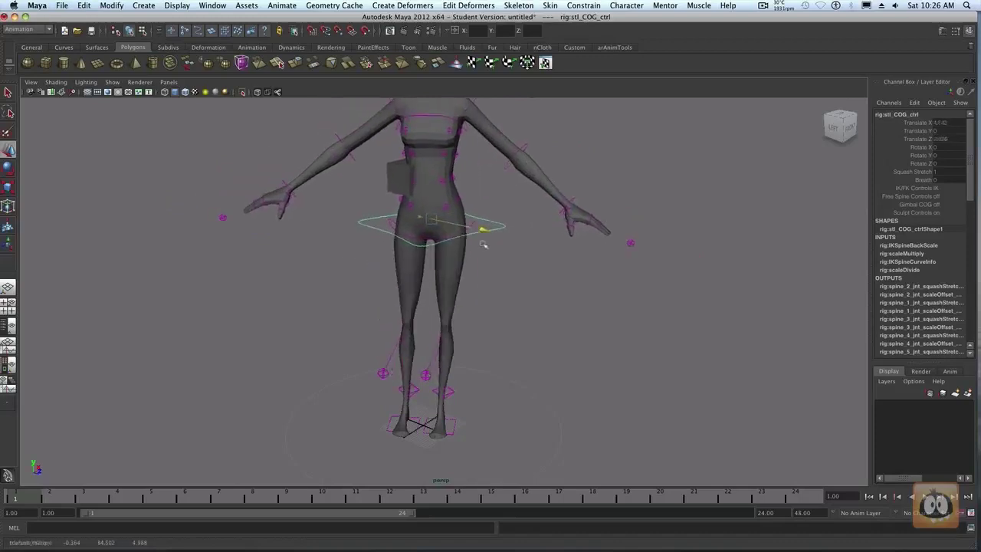
{"action": "left_click", "coordinate": [544, 279]}
{"action": "left_click_drag", "start_coordinate": [544, 279], "coordinate": [436, 195], "text": "alt"}
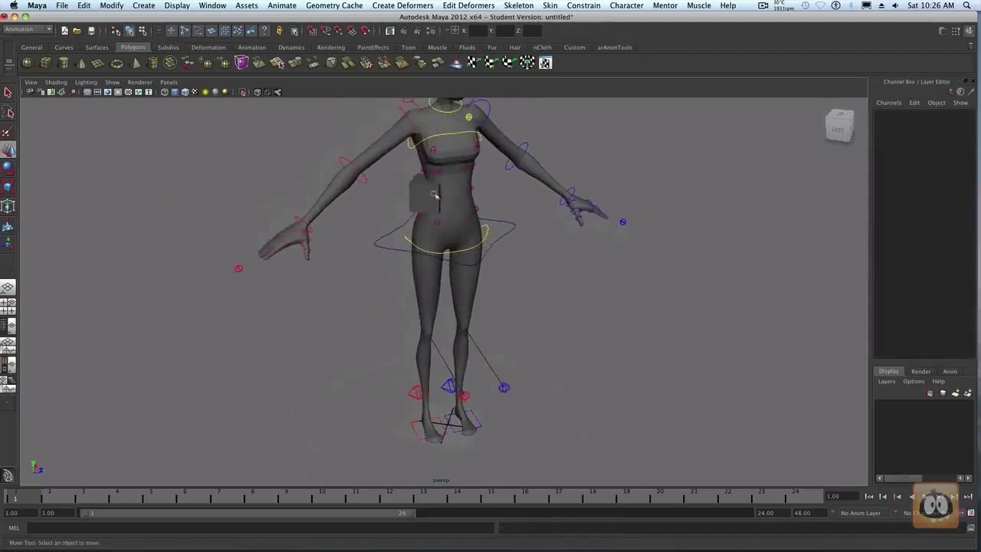
{"action": "left_click", "coordinate": [470, 197]}
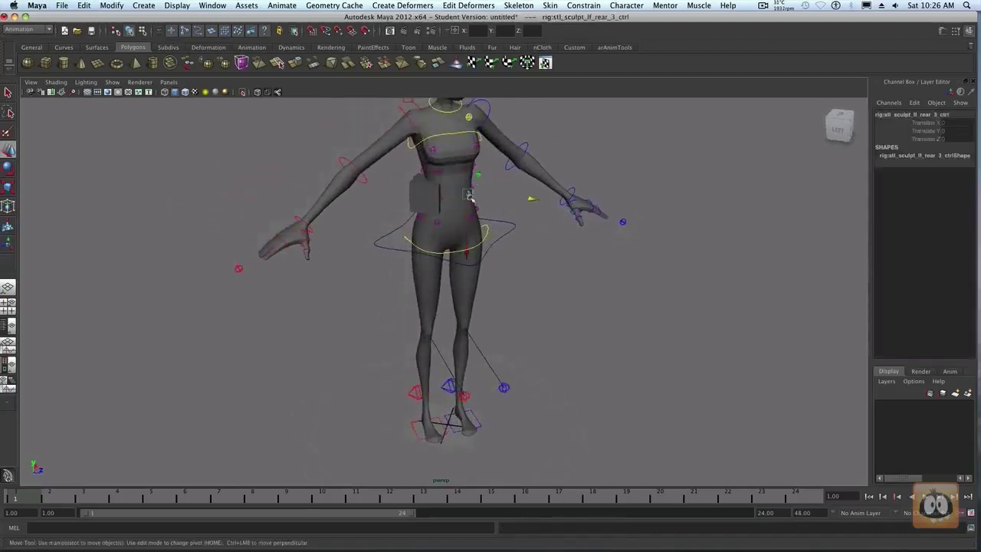
{"action": "left_click", "coordinate": [577, 277]}
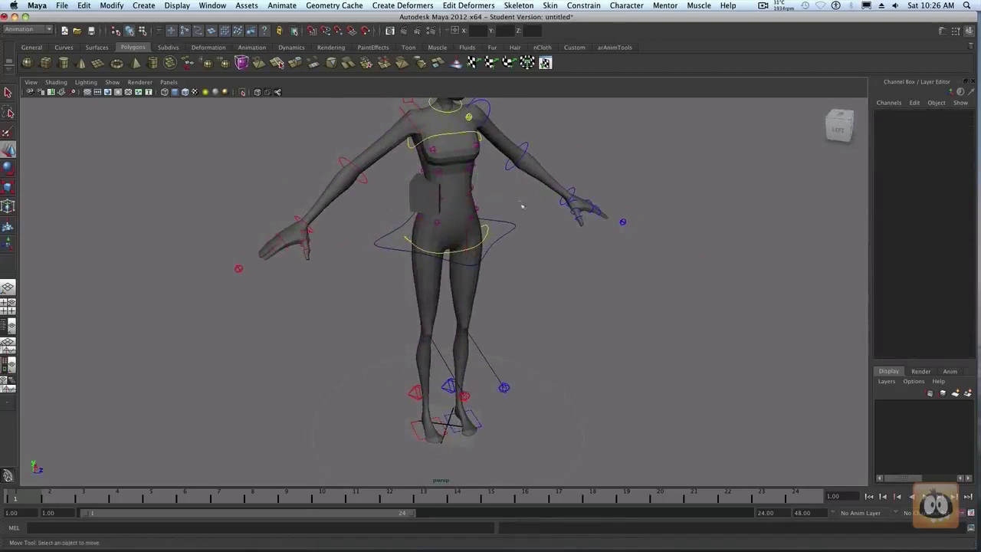
Undo the COG movement and the test setup with the constrained cube.
{"action": "key", "text": "z"}
{"action": "key", "text": "z"}
{"action": "key", "text": "z"}
{"action": "key", "text": "z"}
{"action": "key", "text": "z"}
{"action": "key", "text": "z"}
{"action": "key", "text": "z"}
{"action": "key", "text": "z"}
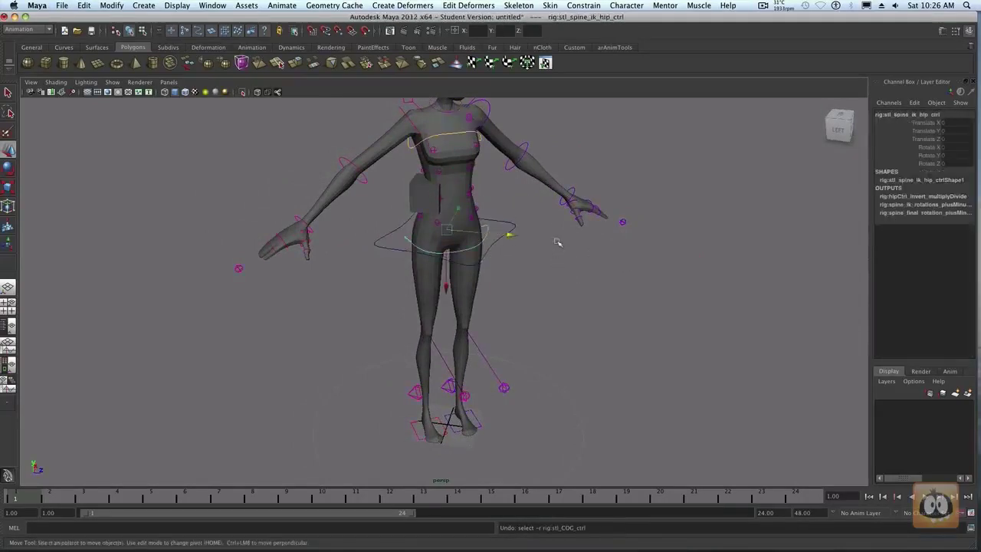
{"action": "key", "text": "z"}
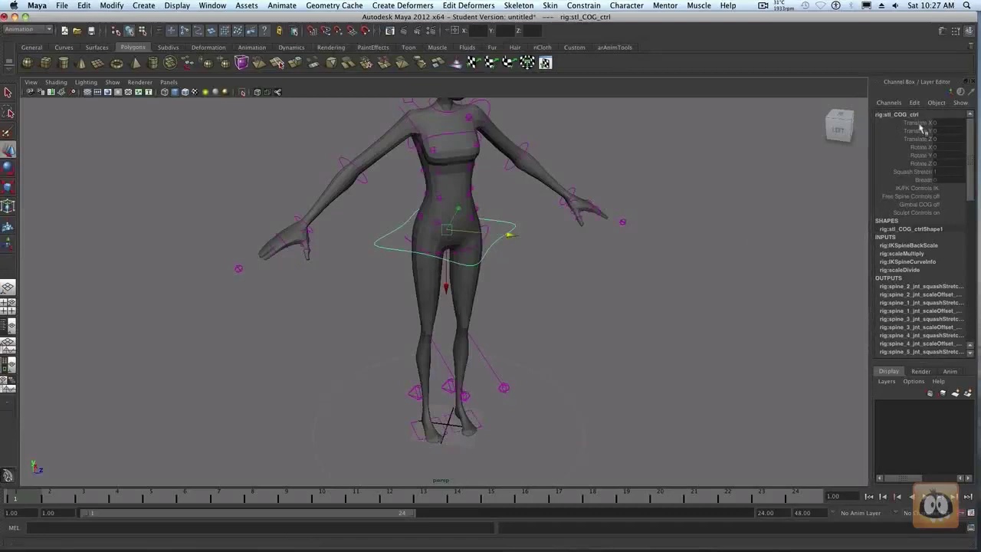
Scrub the COG control's Breath attribute to test the breathing deformation, returning it to 0.
{"action": "left_click", "coordinate": [923, 180]}
{"action": "mouse_move", "coordinate": [698, 254]}
{"action": "middle_mouse_down"}
{"action": "mouse_move", "coordinate": [711, 248]}
{"action": "mouse_move", "coordinate": [700, 248]}
{"action": "middle_mouse_up"}
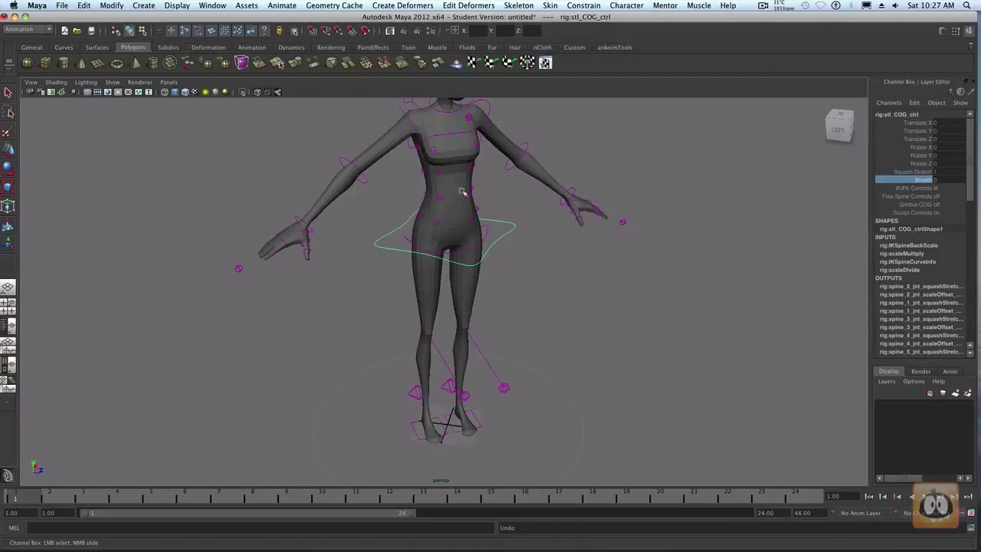
{"action": "middle_click_drag", "start_coordinate": [642, 173], "coordinate": [648, 173]}
{"action": "left_click_drag", "start_coordinate": [633, 176], "coordinate": [670, 216], "text": "alt"}
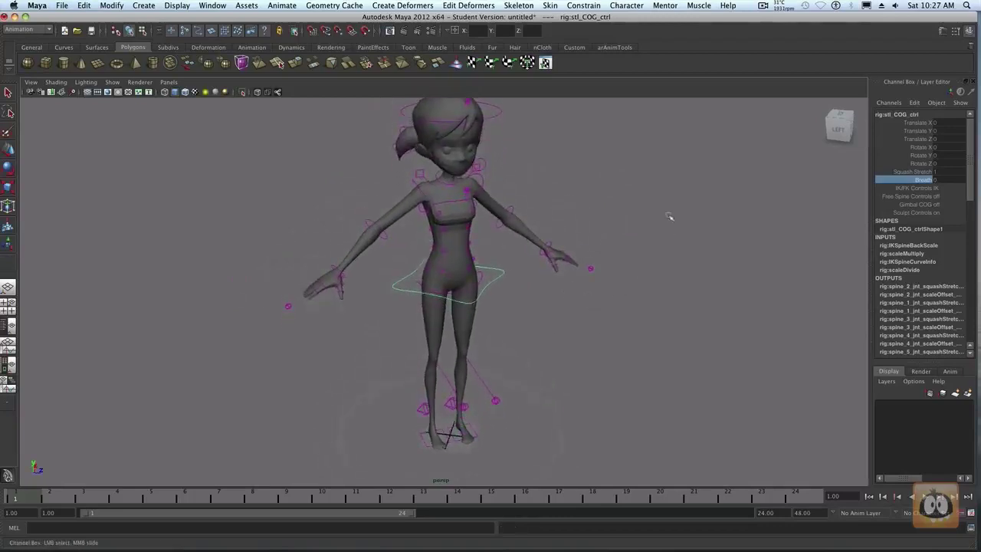
Test the spine shoulder control by adjusting its Rotate X, deselect it, and select the COG control for moving.
{"action": "left_click_drag", "start_coordinate": [673, 313], "coordinate": [668, 298], "text": "alt"}
{"action": "left_click", "coordinate": [439, 172]}
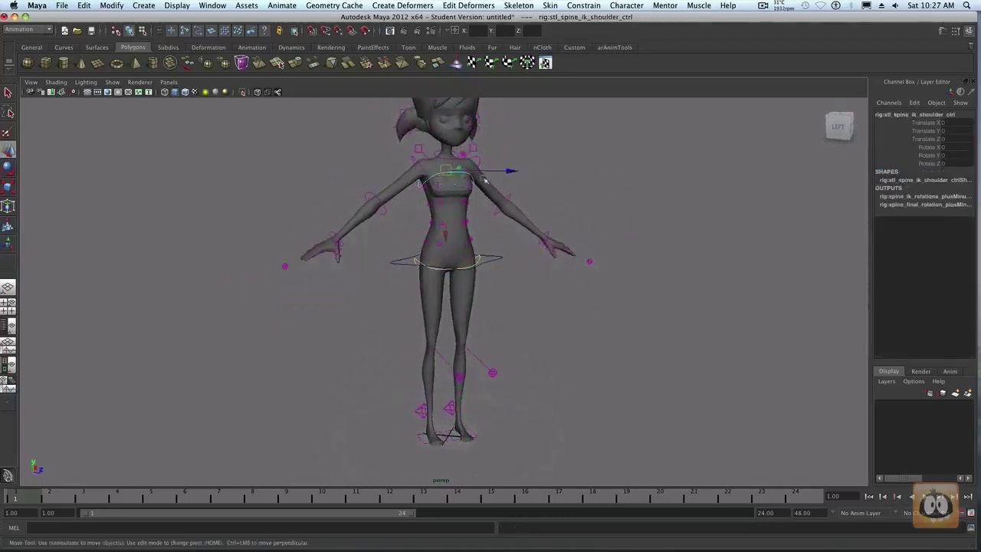
{"action": "left_click", "coordinate": [928, 146]}
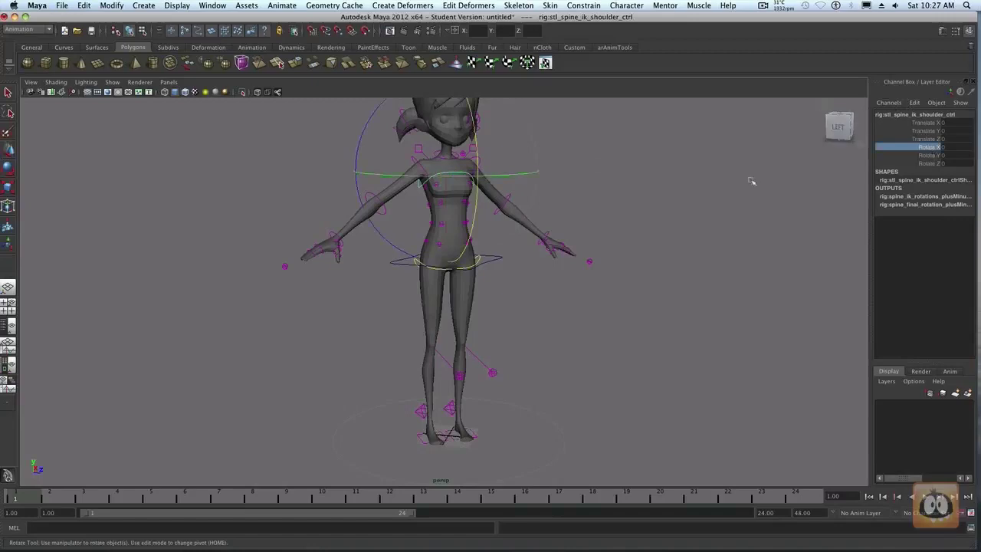
{"action": "middle_click_drag", "start_coordinate": [767, 181], "coordinate": [760, 180]}
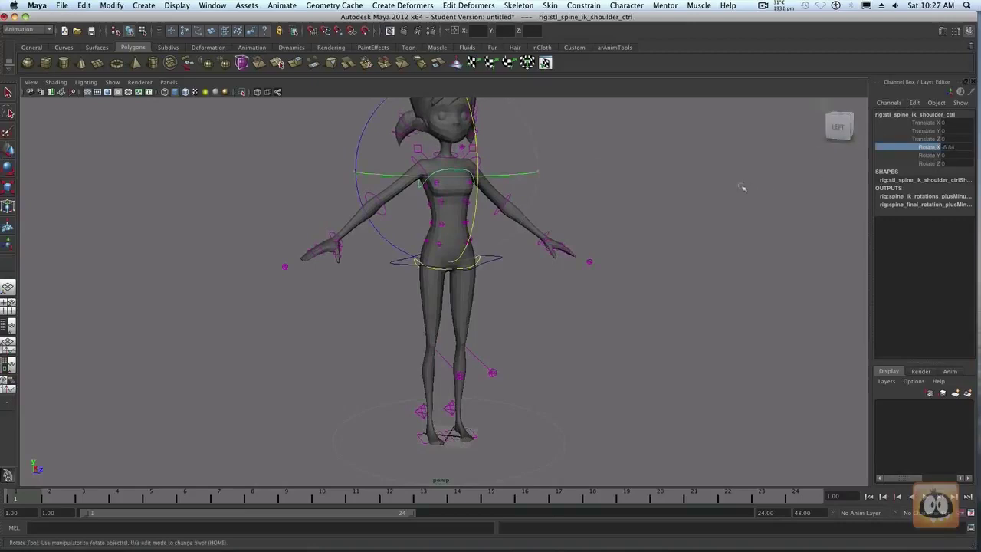
{"action": "left_click", "coordinate": [662, 207]}
{"action": "key", "text": "w"}
{"action": "left_click", "coordinate": [499, 260]}
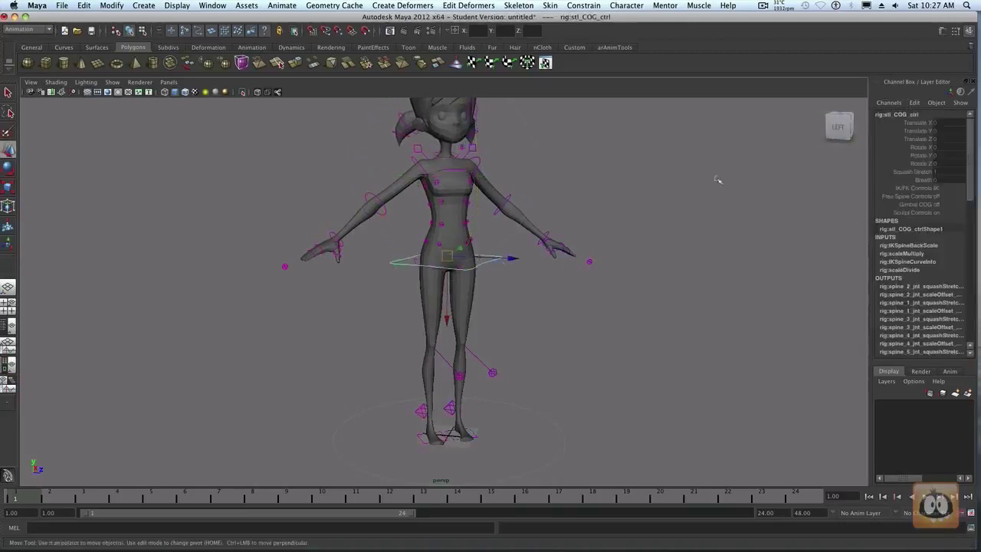
Raise the COG control's Breath to about 3.3 and key it at frame 1, and key the spine shoulder control's current pose.
{"action": "left_click", "coordinate": [928, 180]}
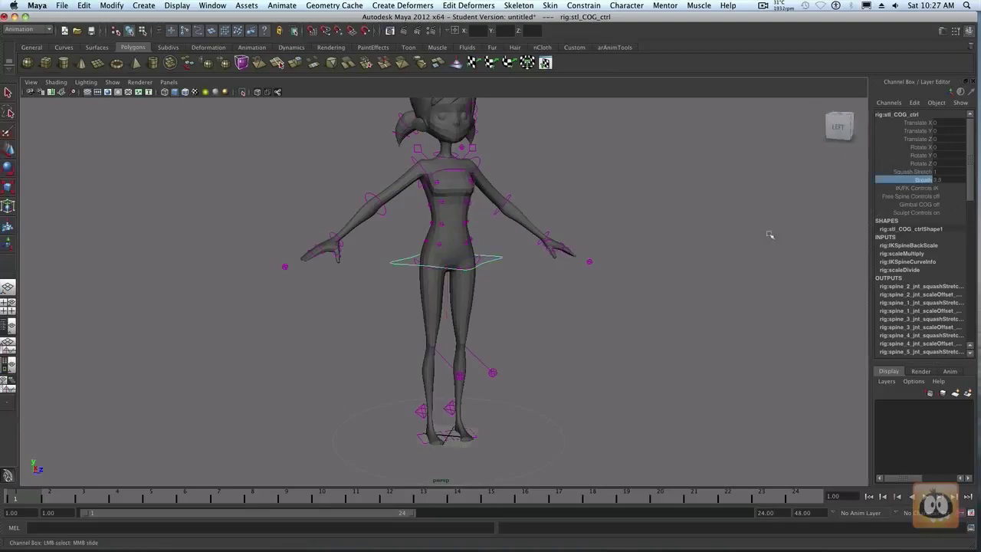
{"action": "key", "text": "s"}
{"action": "left_click", "coordinate": [597, 201]}
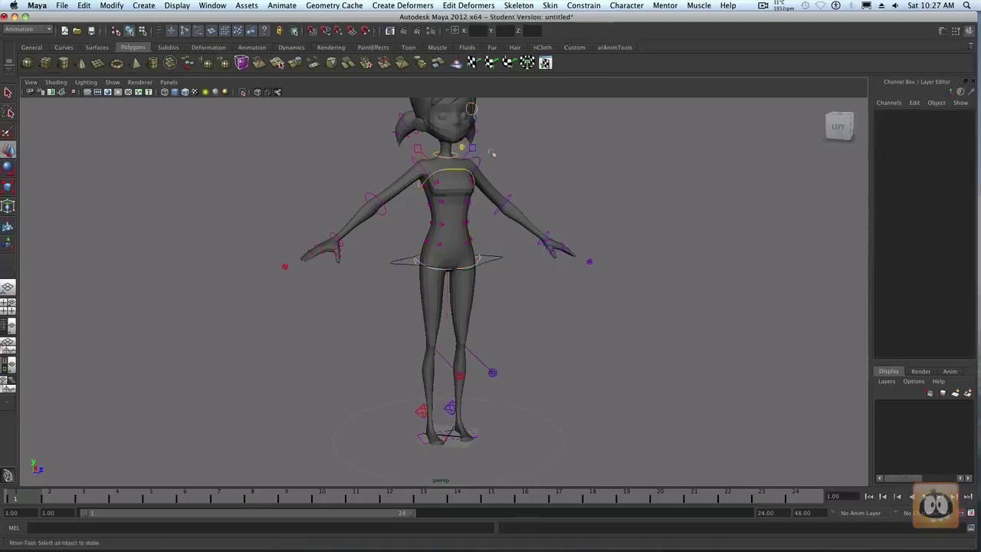
{"action": "left_click", "coordinate": [457, 170]}
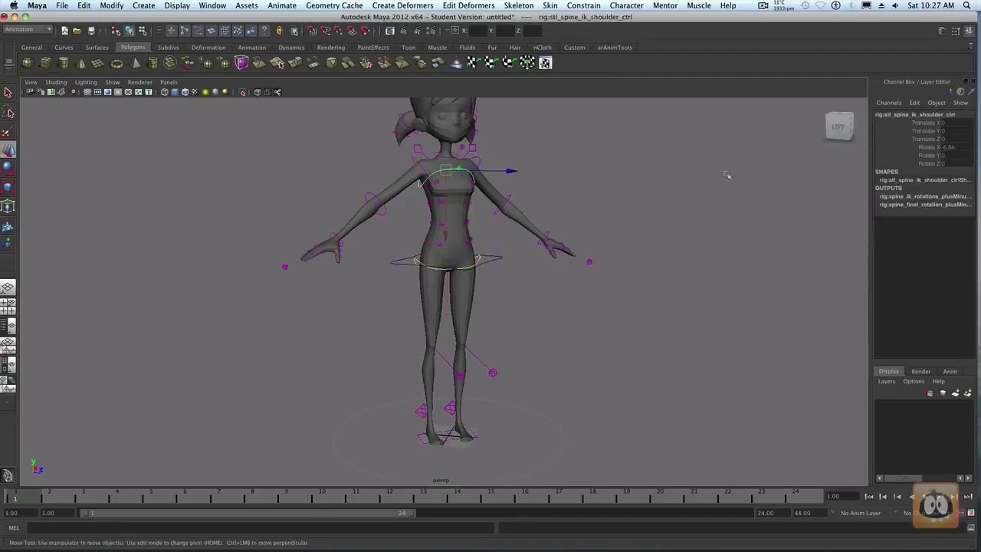
{"action": "key", "text": "s"}
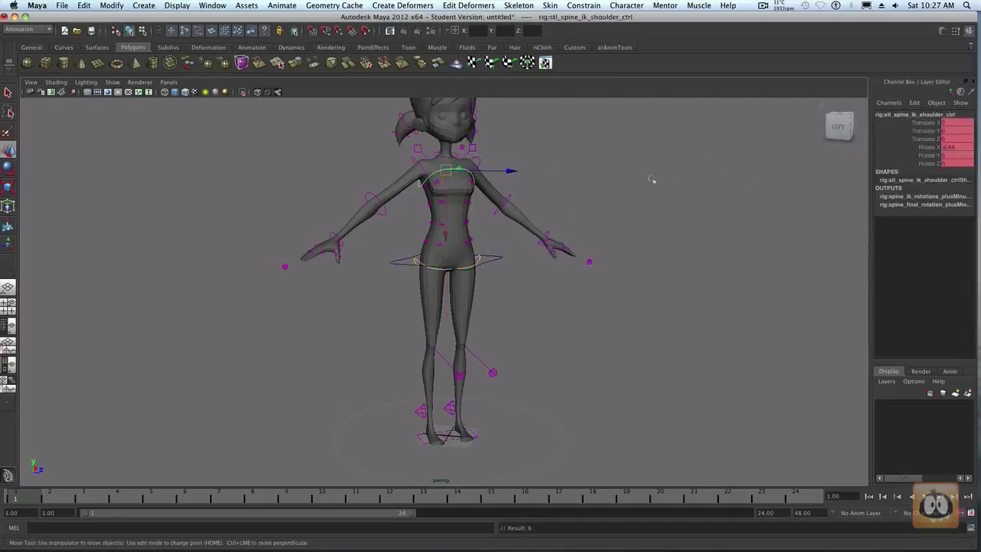
Raise the left clavicle control slightly along Translate Y and key it at frame 1.
{"action": "left_click", "coordinate": [471, 149]}
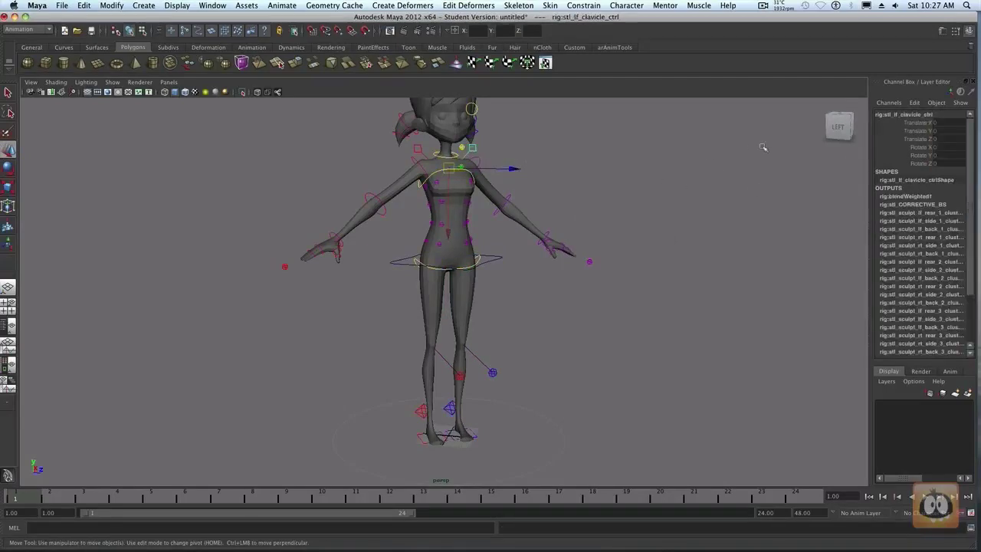
{"action": "left_click", "coordinate": [918, 131]}
{"action": "middle_click_drag", "start_coordinate": [736, 215], "coordinate": [553, 211]}
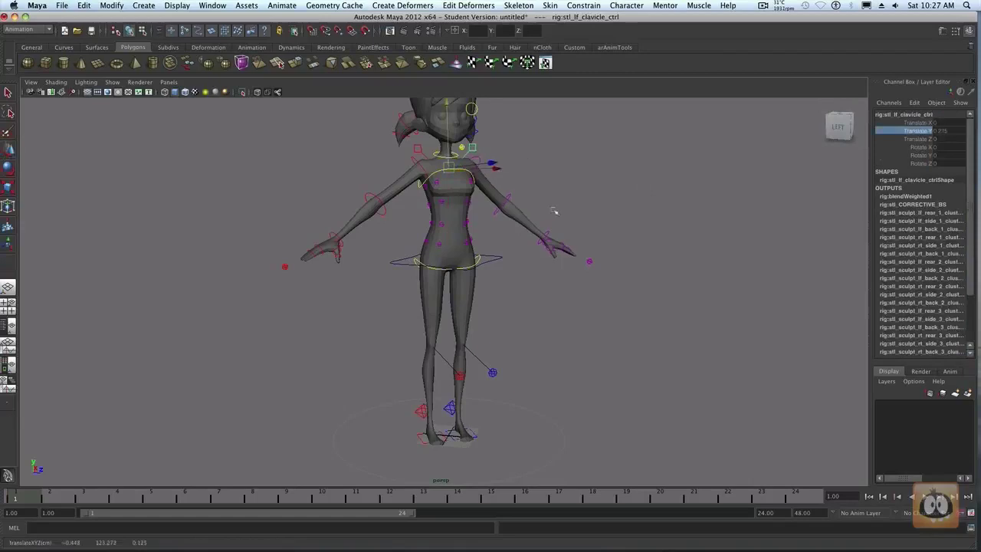
{"action": "key", "text": "s"}
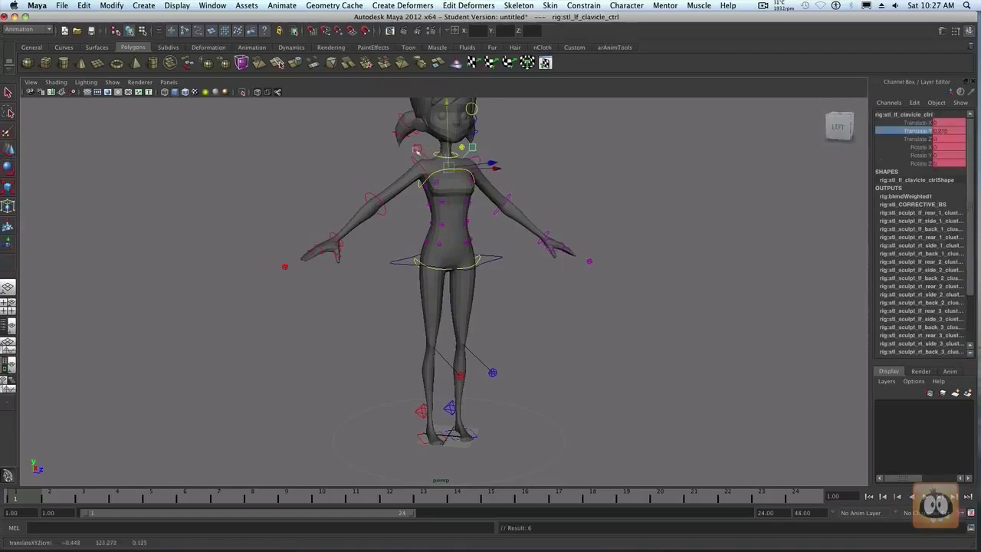
Move the right clavicle control slightly to raise that shoulder, key it at frame 1, and clear the selection.
{"action": "left_click", "coordinate": [418, 150]}
{"action": "key", "text": "w"}
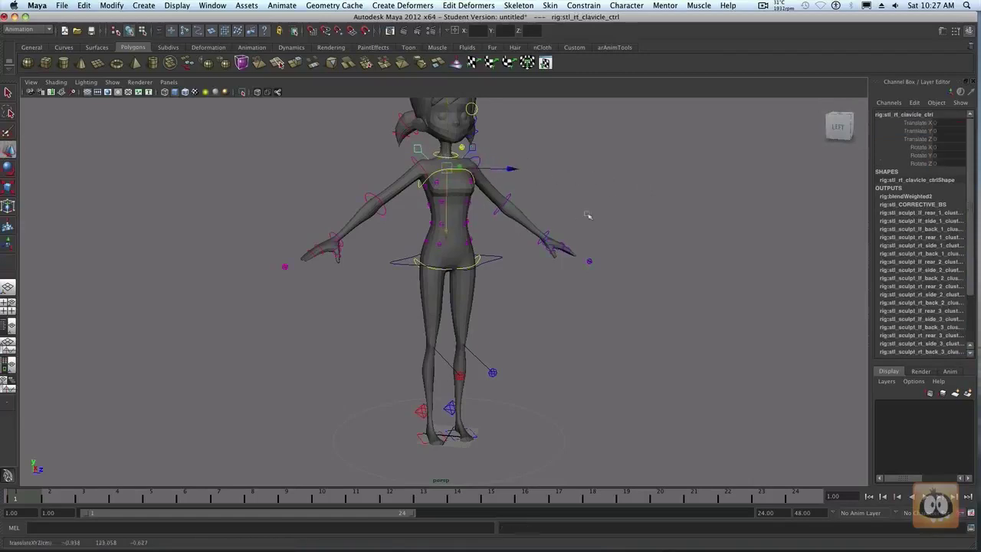
{"action": "middle_click_drag", "start_coordinate": [586, 212], "coordinate": [602, 213]}
{"action": "key", "text": "s"}
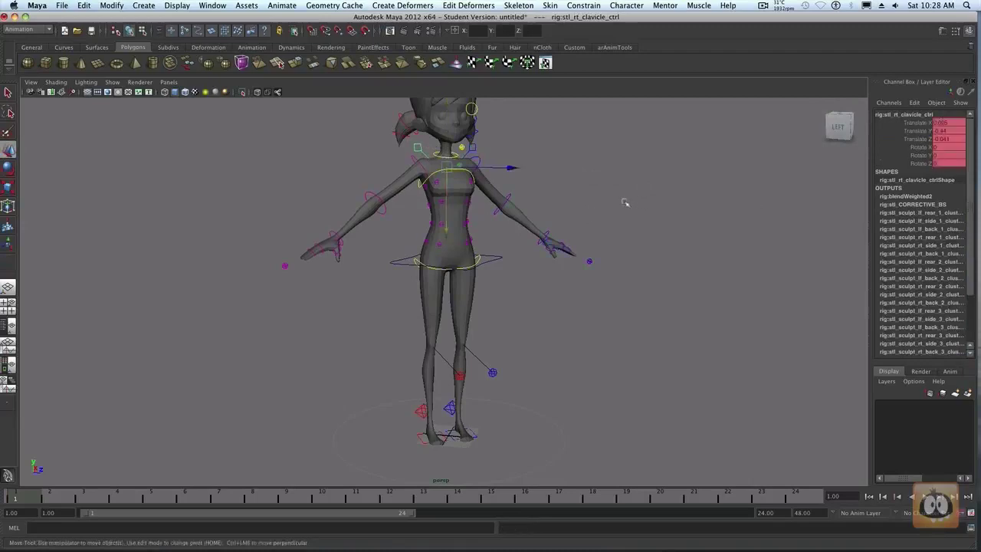
{"action": "left_click", "coordinate": [624, 203]}
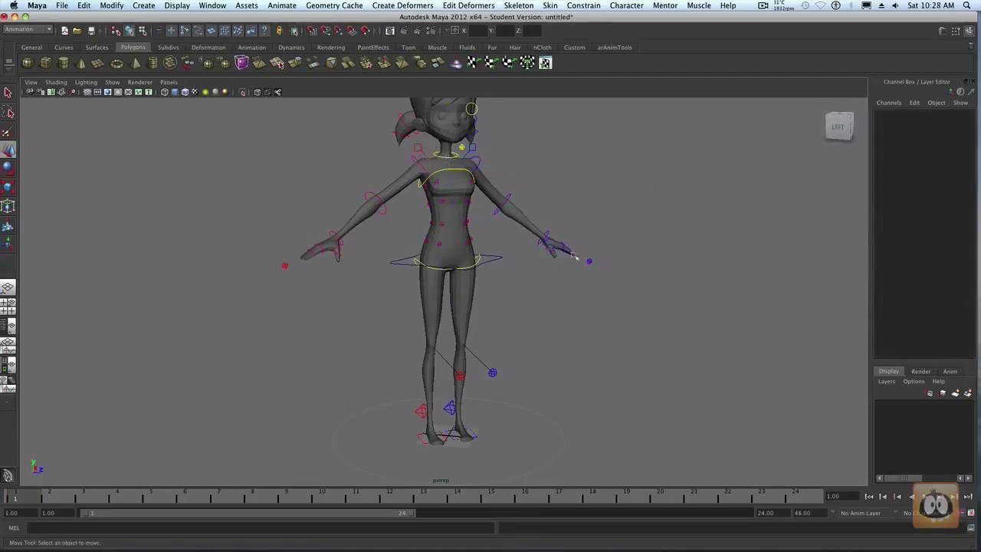
At frame 18, set the COG control's Breath and the spine shoulder control's Rotate X to 0.
{"action": "left_click", "coordinate": [502, 264]}
{"action": "left_click", "coordinate": [674, 207]}
{"action": "left_click", "coordinate": [321, 498]}
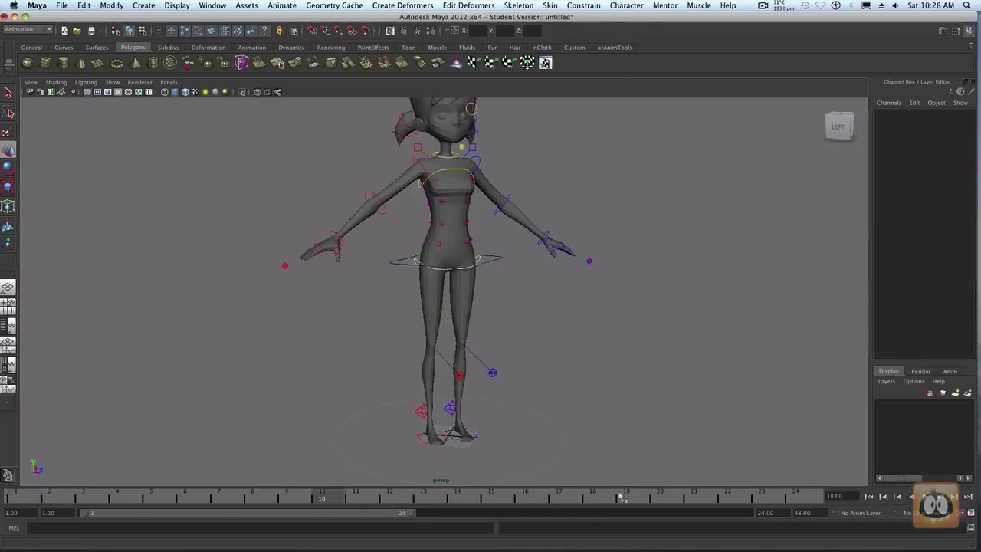
{"action": "left_click", "coordinate": [592, 499]}
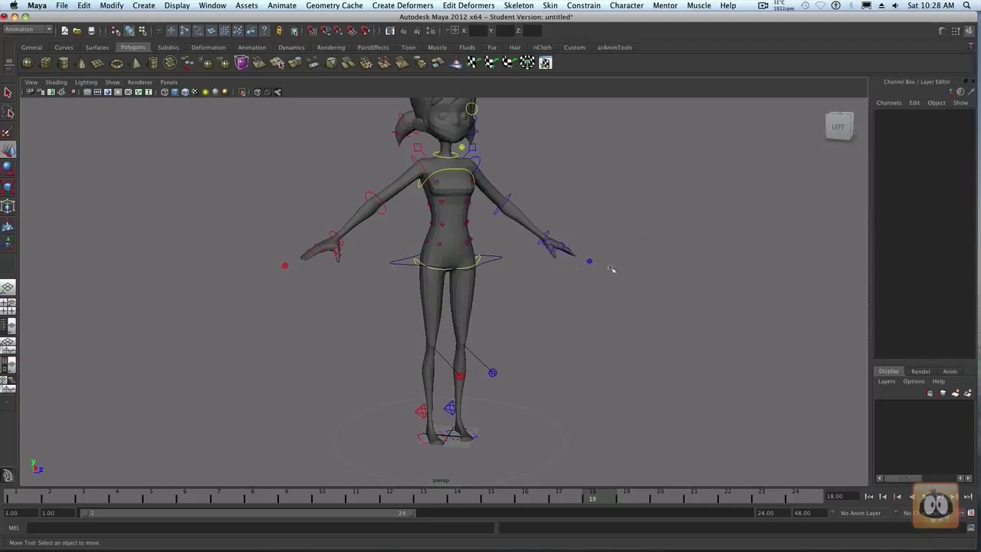
{"action": "left_click", "coordinate": [497, 256]}
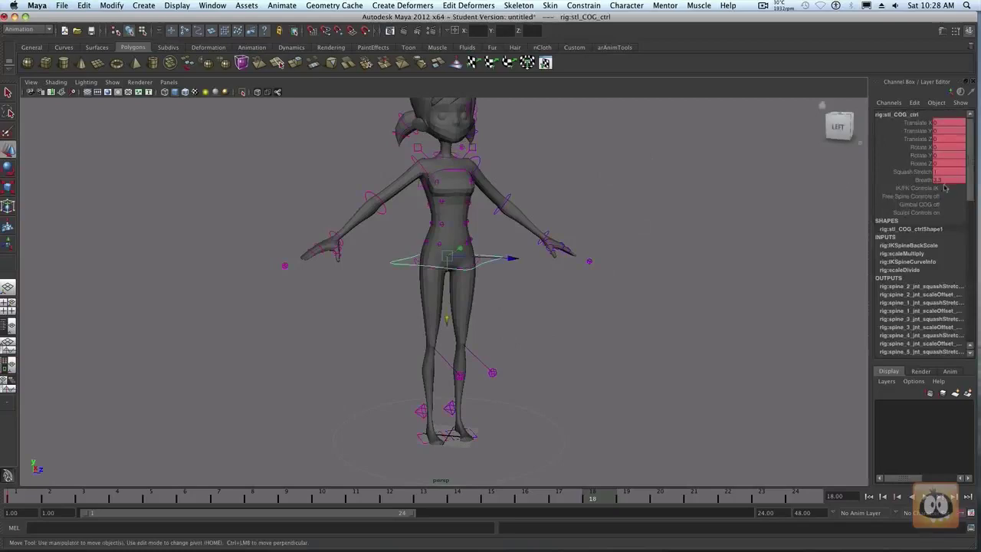
{"action": "left_click", "coordinate": [946, 181]}
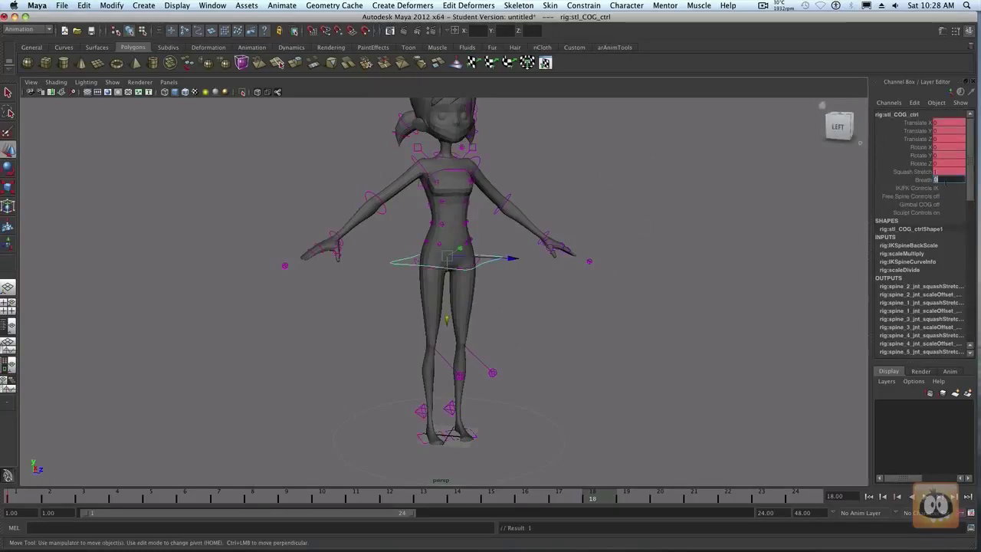
{"action": "left_click", "coordinate": [718, 204]}
{"action": "left_click", "coordinate": [448, 170]}
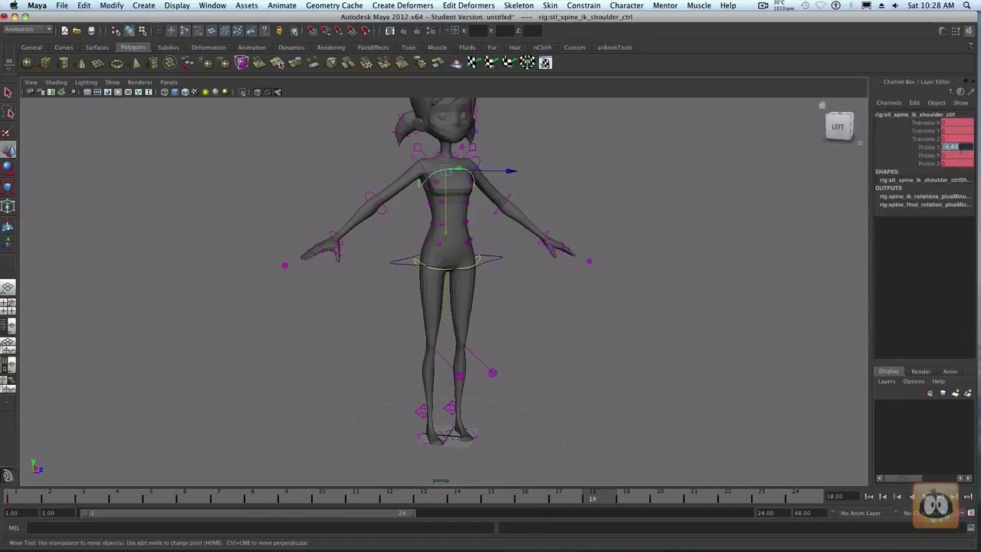
{"action": "left_click", "coordinate": [589, 170]}
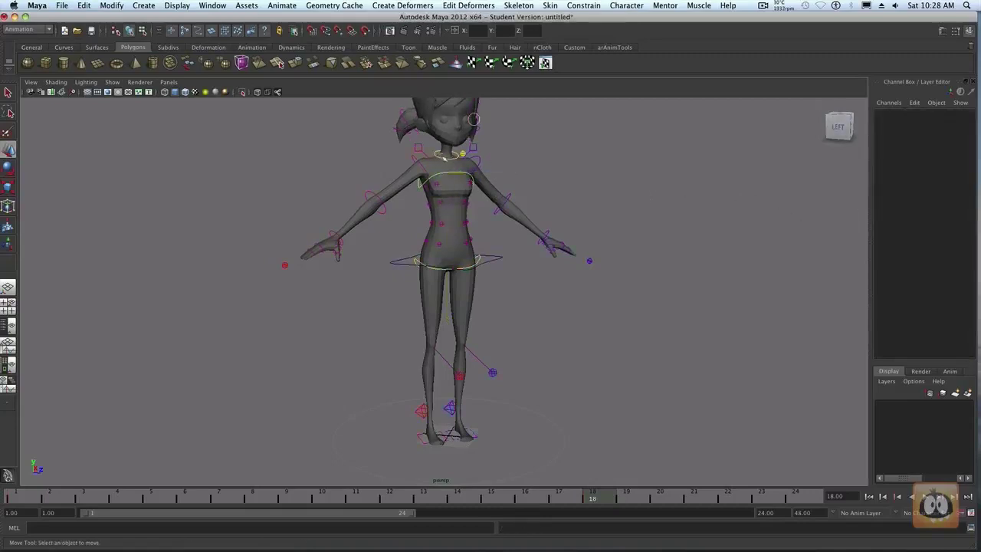
Set the right clavicle control's Translate X, Y and Z to 0 at frame 18.
{"action": "left_click", "coordinate": [420, 149]}
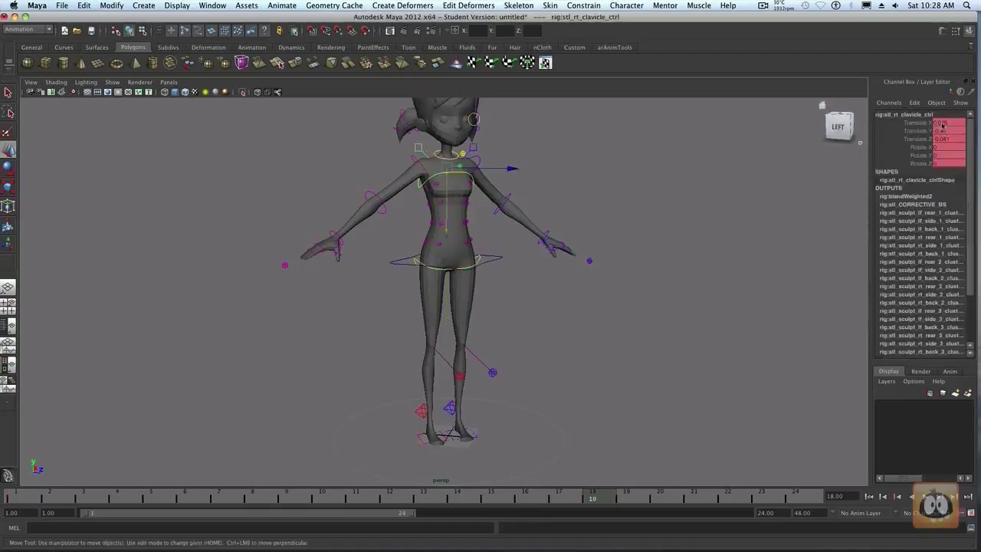
{"action": "left_click_drag", "start_coordinate": [942, 127], "coordinate": [951, 138]}
{"action": "type", "text": "0"}
{"action": "key", "text": "Return"}
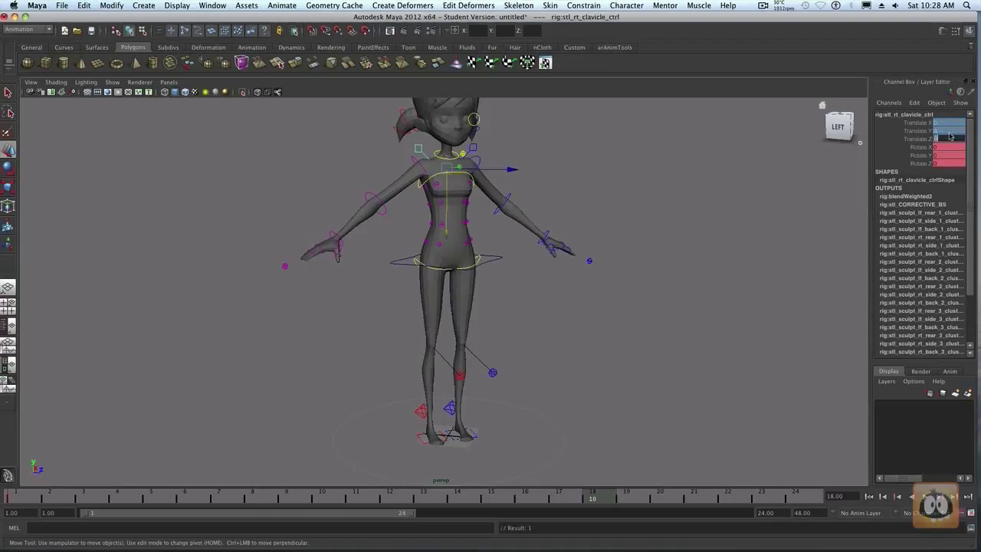
{"action": "left_click", "coordinate": [567, 144]}
Set the left clavicle control's Translate Y to 0 at frame 18.
{"action": "left_click", "coordinate": [475, 147]}
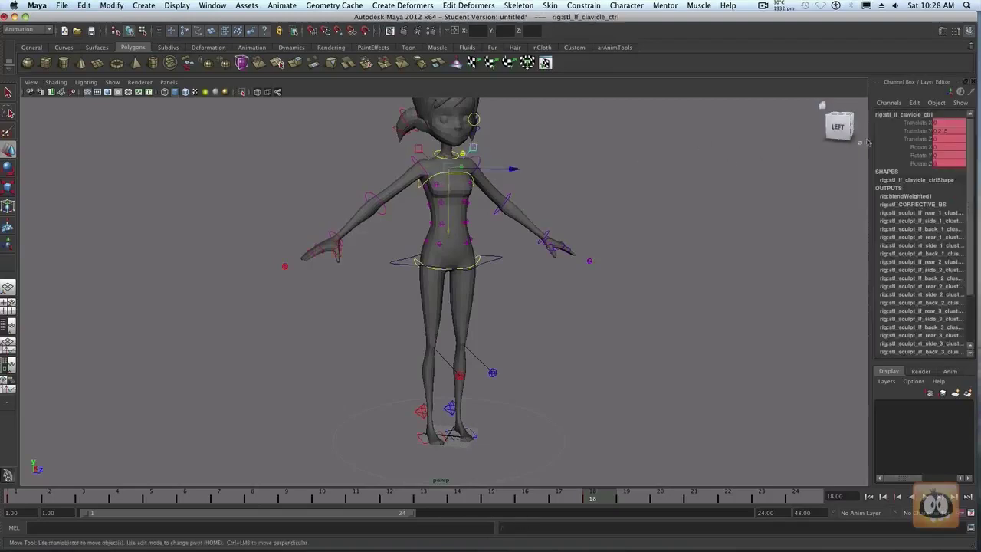
{"action": "double_click", "coordinate": [943, 130]}
{"action": "type", "text": "0"}
{"action": "key", "text": "Return"}
{"action": "left_click", "coordinate": [902, 135]}
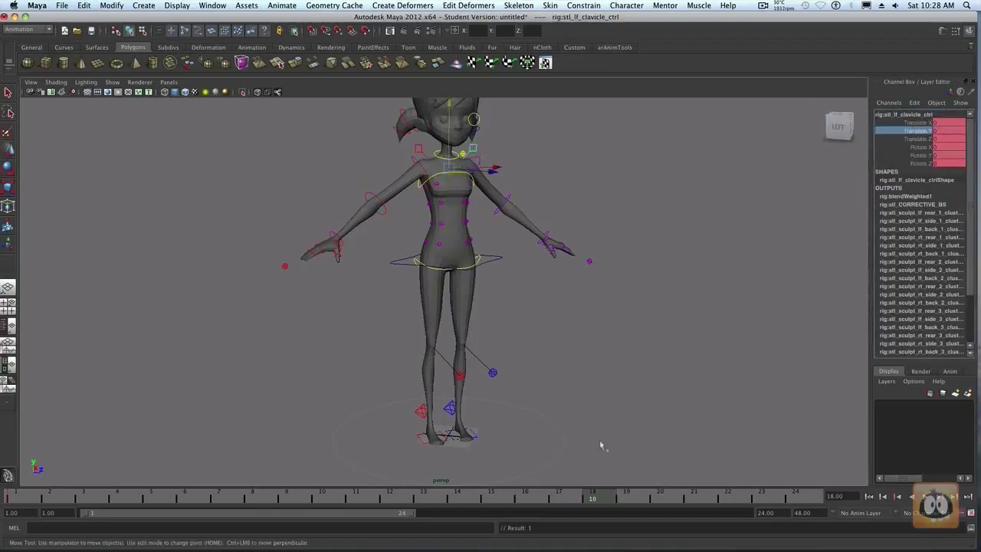
Jump between the keyed frames 1 and 18 to preview the breathing animation.
{"action": "left_click", "coordinate": [895, 498]}
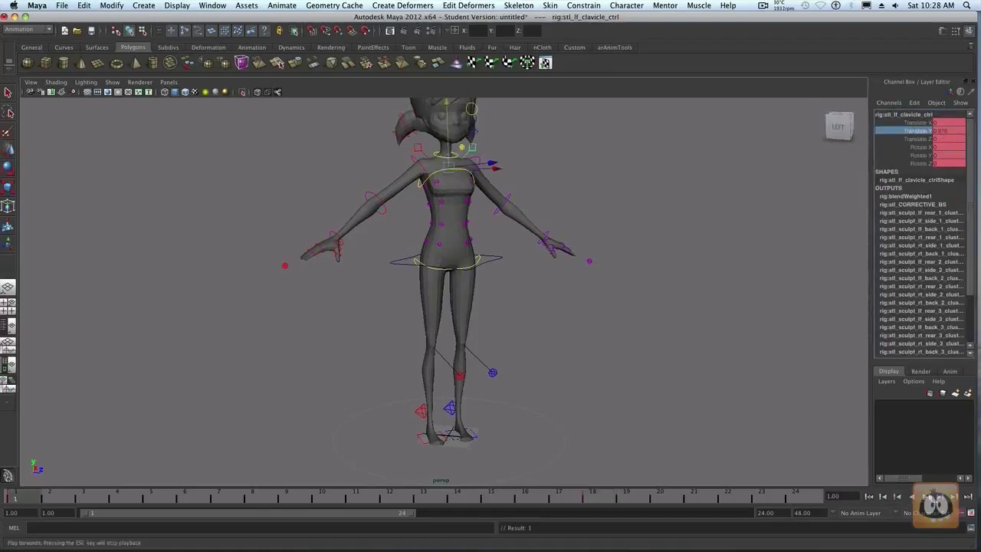
{"action": "left_click", "coordinate": [896, 497]}
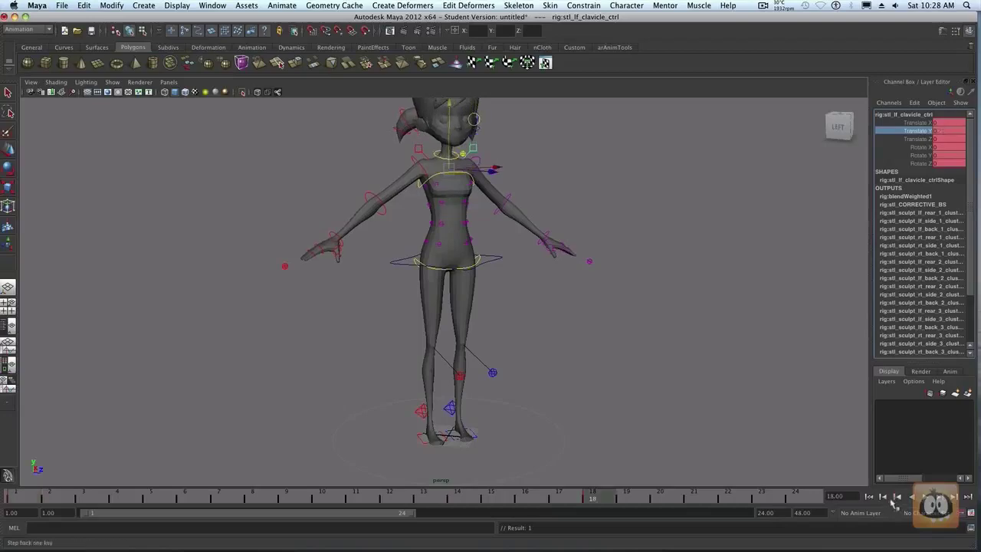
{"action": "left_click", "coordinate": [895, 498]}
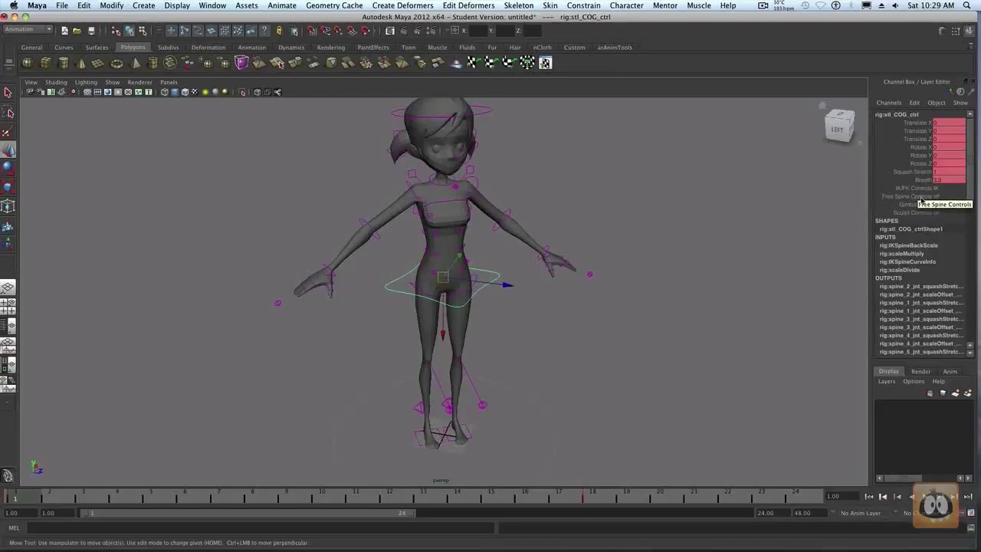
Try turning on the COG control's Free Spine Controls option.
{"action": "left_click", "coordinate": [937, 196]}
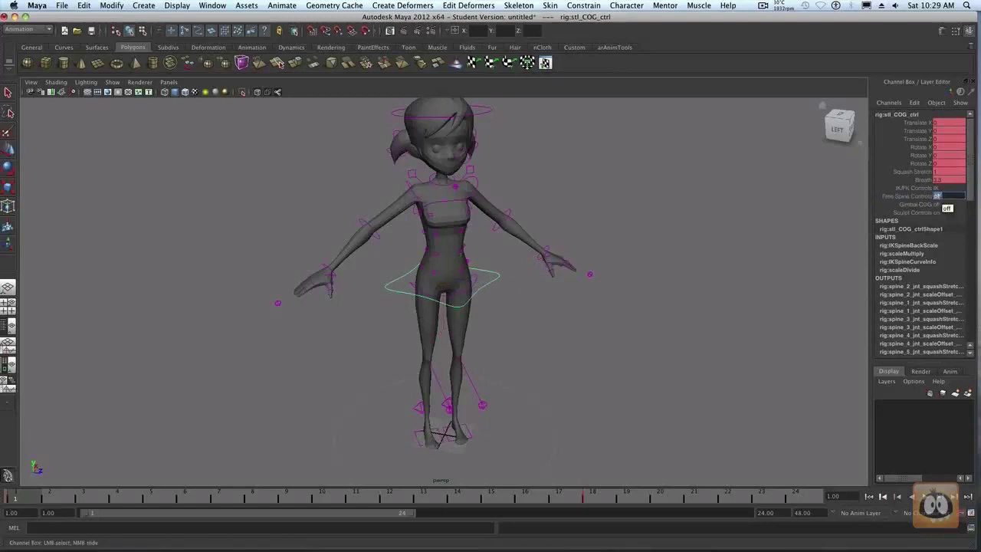
{"action": "type", "text": "on"}
{"action": "key", "text": "Return"}
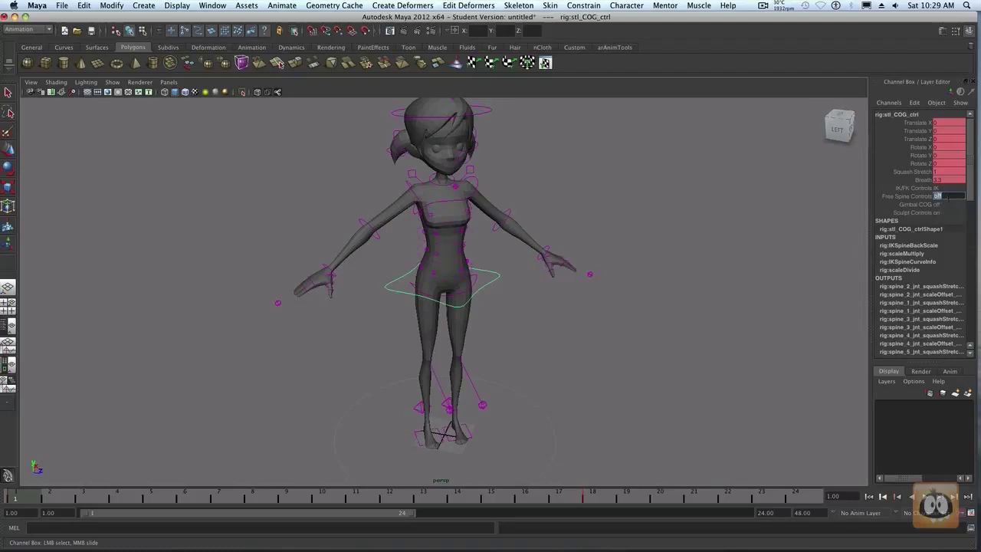
Switch the COG control's Sculpt Controls option off to hide the torso sculpt controls.
{"action": "left_click", "coordinate": [938, 212]}
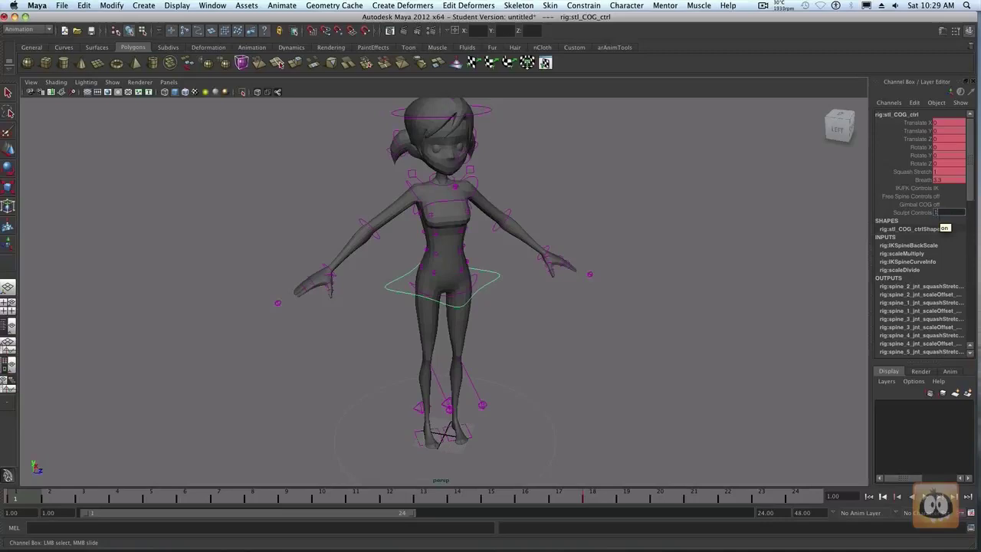
{"action": "left_click", "coordinate": [712, 217]}
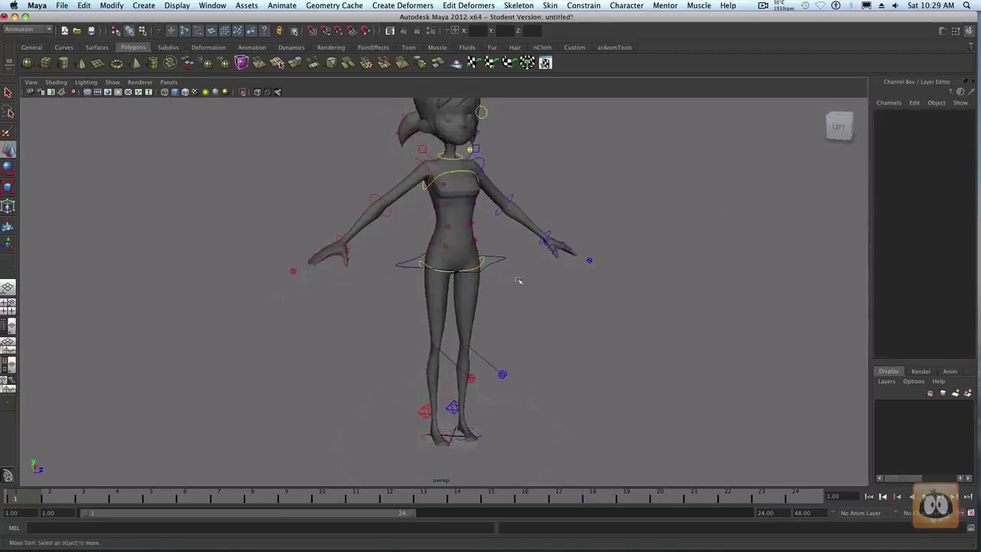
{"action": "left_click", "coordinate": [504, 261]}
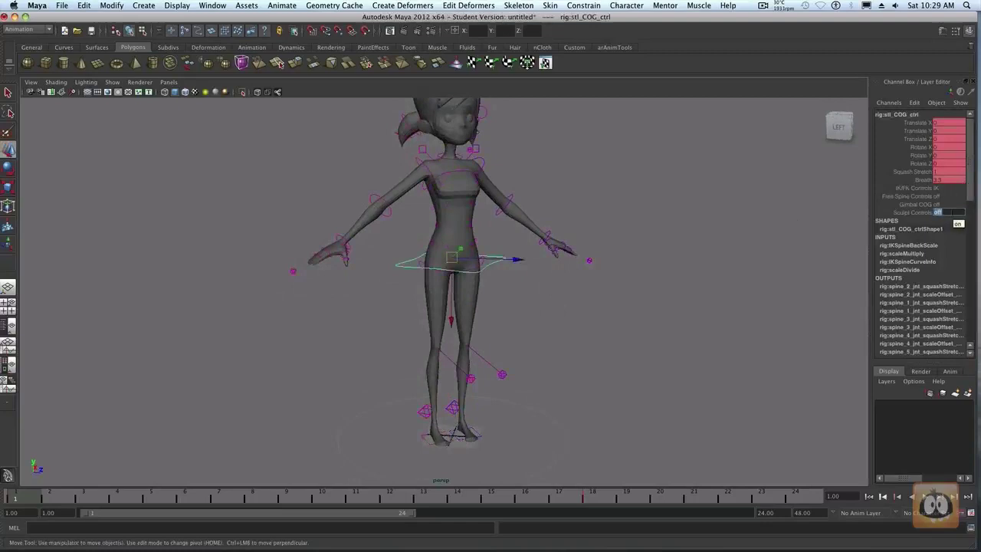
{"action": "left_click", "coordinate": [656, 308]}
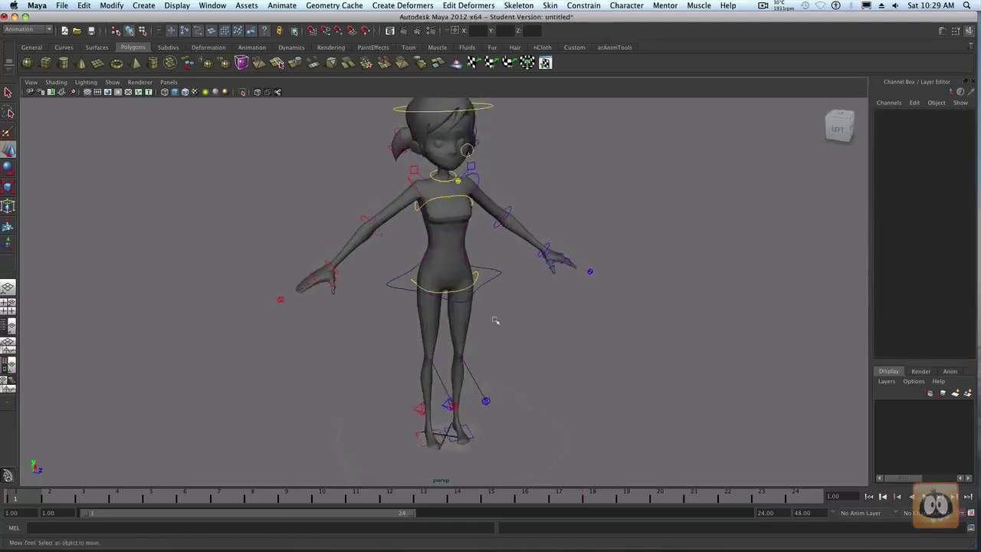
Set the COG control's IK/FK Controls option to Both to display both sets of spine controls.
{"action": "left_click", "coordinate": [502, 276]}
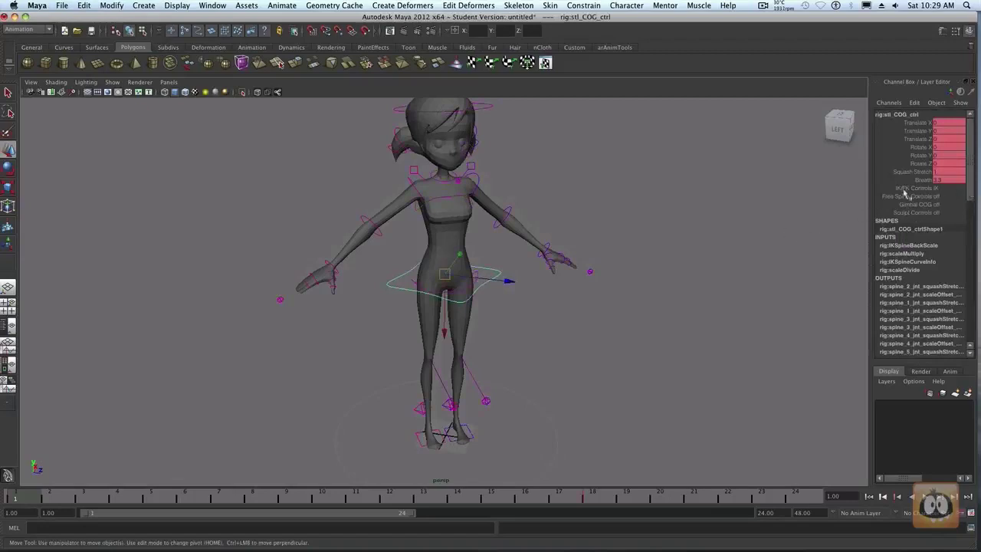
{"action": "left_click", "coordinate": [943, 190]}
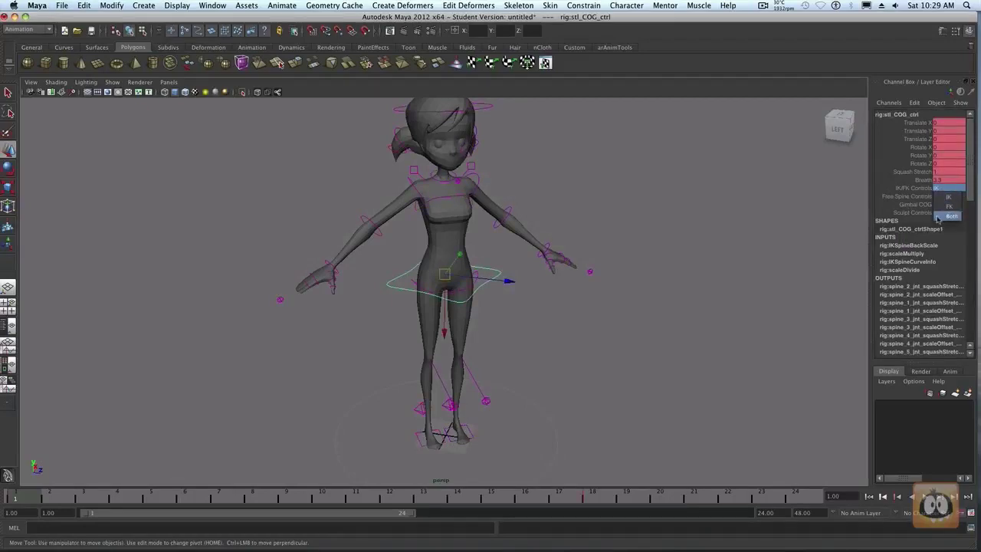
{"action": "left_click", "coordinate": [949, 216]}
{"action": "left_click", "coordinate": [687, 256]}
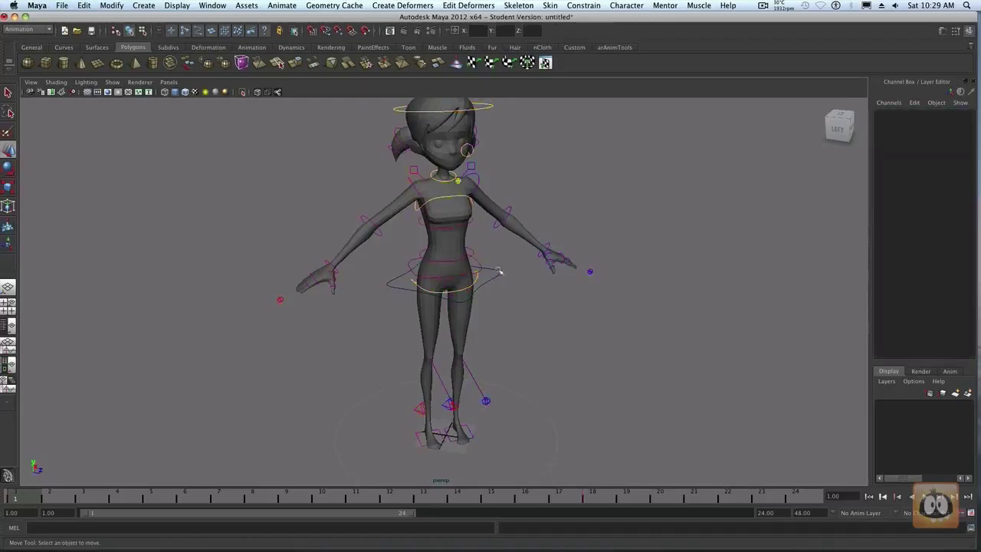
Try moving the IK hip control along its Z axis.
{"action": "left_click", "coordinate": [509, 281]}
{"action": "left_click", "coordinate": [504, 262]}
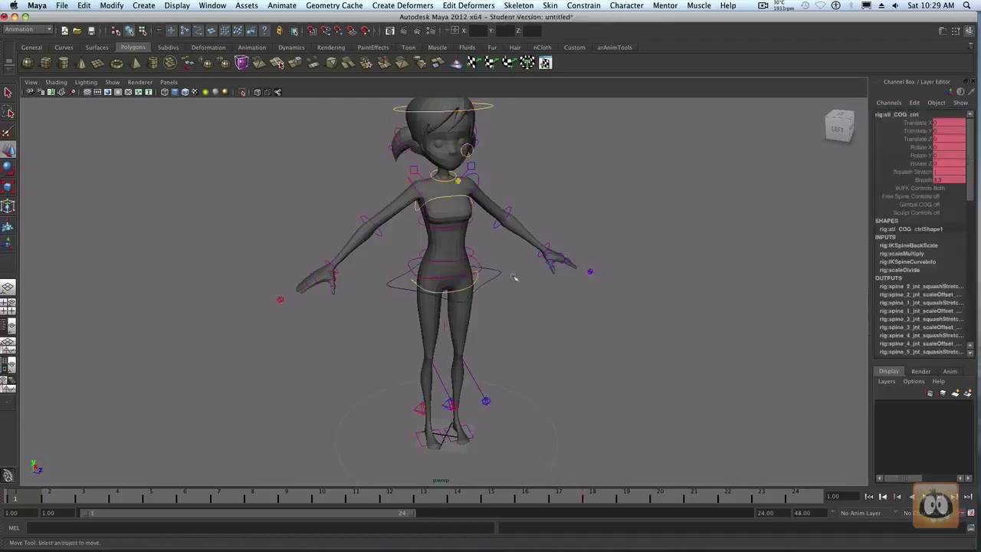
{"action": "left_click", "coordinate": [478, 284]}
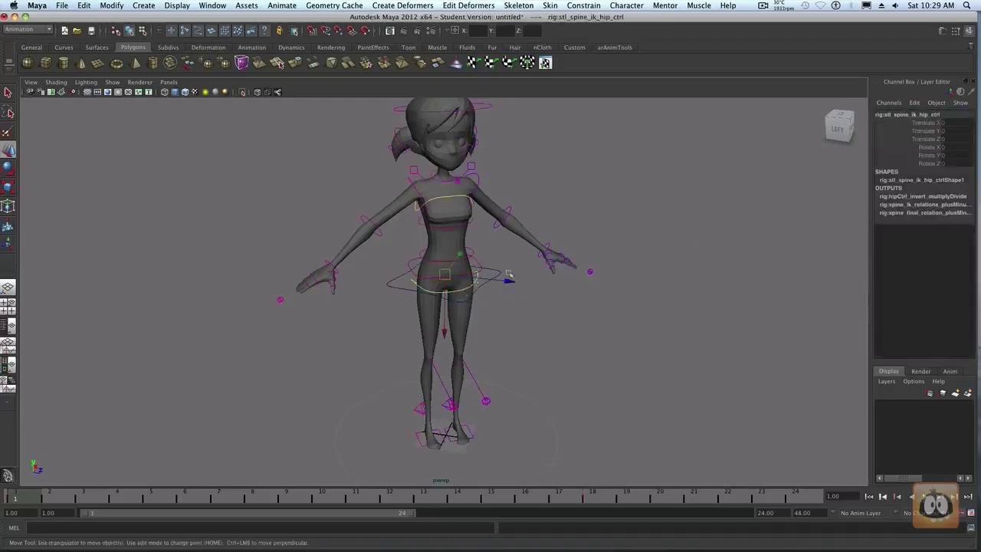
{"action": "left_click", "coordinate": [926, 140]}
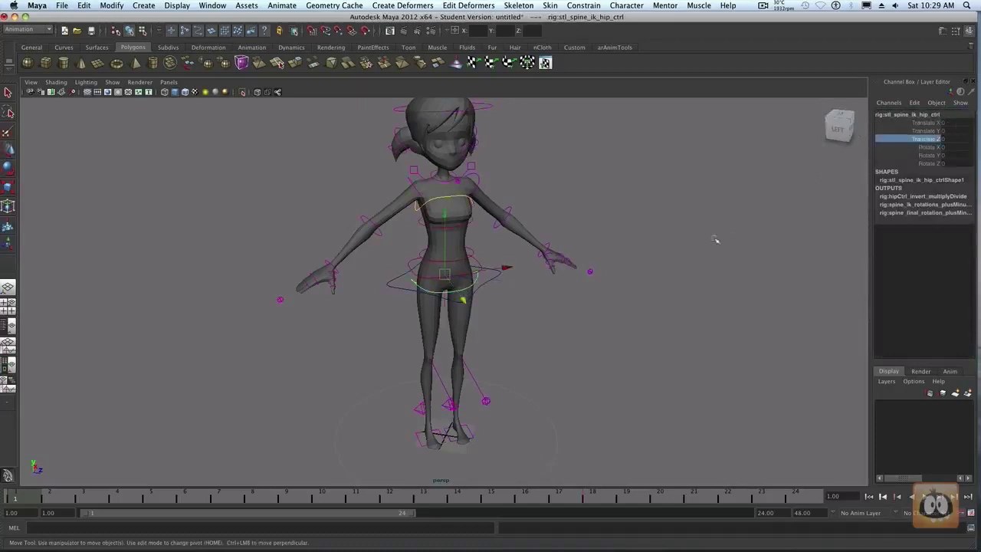
{"action": "left_click_drag", "start_coordinate": [505, 273], "coordinate": [511, 268]}
{"action": "left_click", "coordinate": [721, 231]}
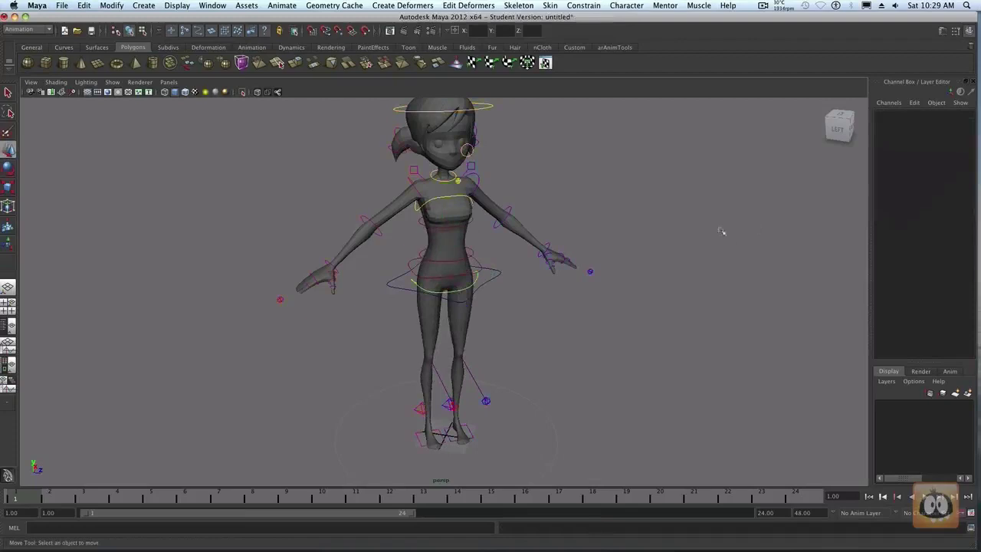
Try rotating the upper FK spine control around X to test the torso bend.
{"action": "left_click", "coordinate": [465, 225]}
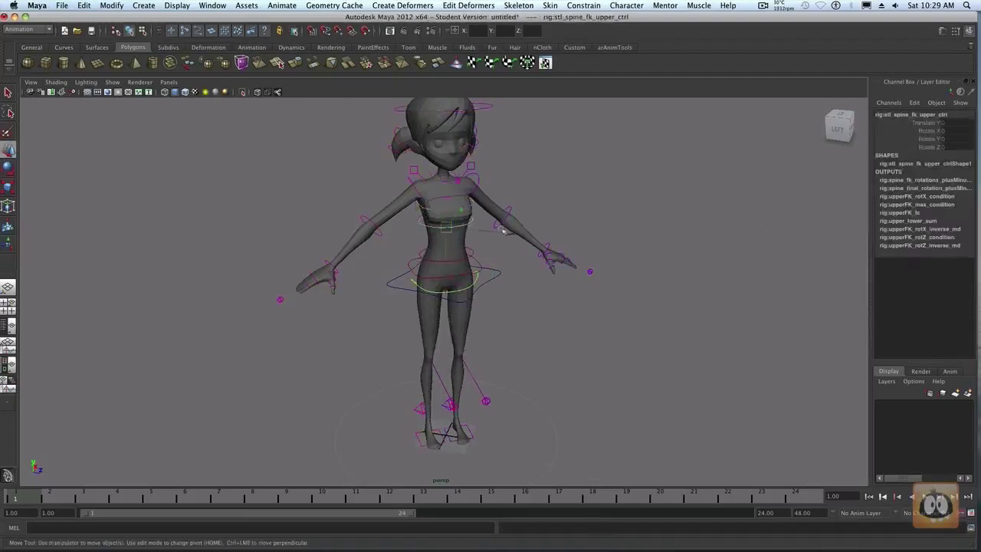
{"action": "key", "text": "e"}
{"action": "left_click", "coordinate": [929, 147]}
{"action": "left_click", "coordinate": [929, 131]}
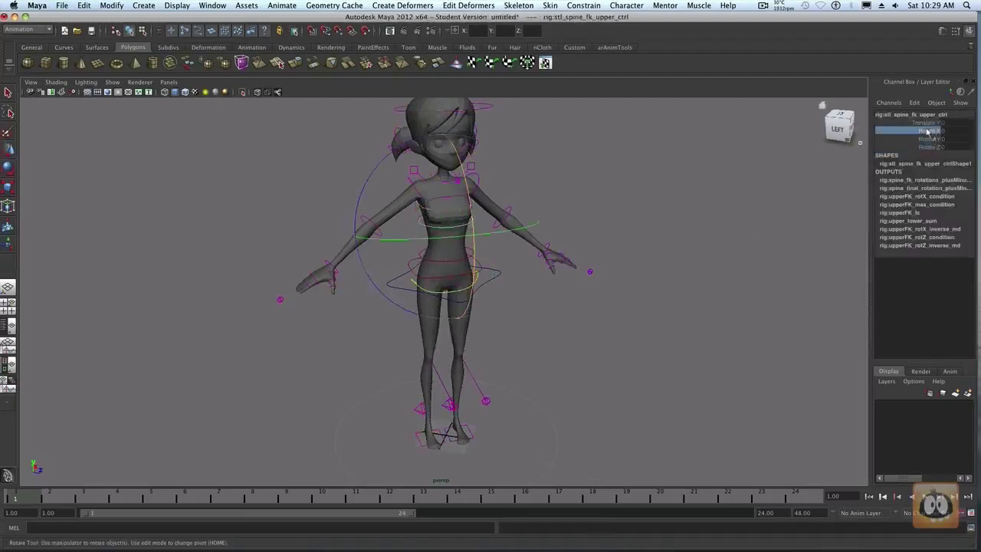
{"action": "mouse_move", "coordinate": [607, 256]}
{"action": "middle_mouse_down"}
{"action": "mouse_move", "coordinate": [649, 243]}
{"action": "mouse_move", "coordinate": [612, 262]}
{"action": "middle_mouse_up"}
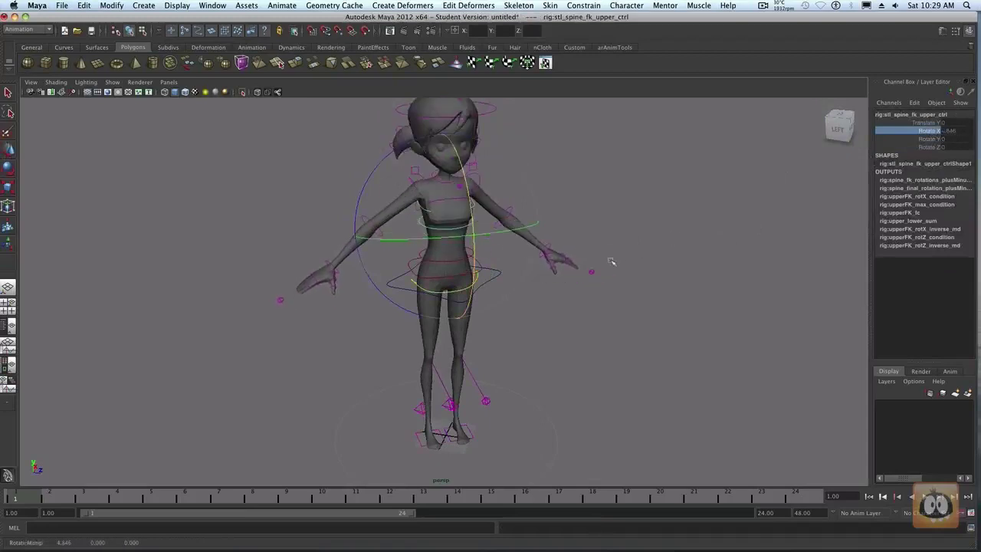
{"action": "middle_click_drag", "start_coordinate": [721, 228], "coordinate": [714, 228]}
{"action": "key", "text": "w"}
{"action": "left_click", "coordinate": [714, 261]}
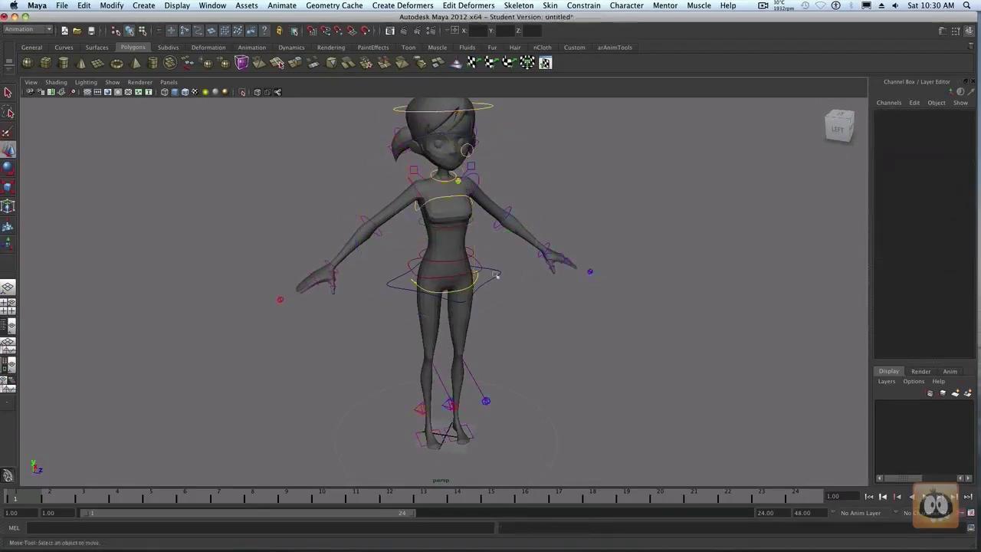
Check the choices offered by the COG control's IK/FK Controls option without changing it.
{"action": "left_click", "coordinate": [497, 274]}
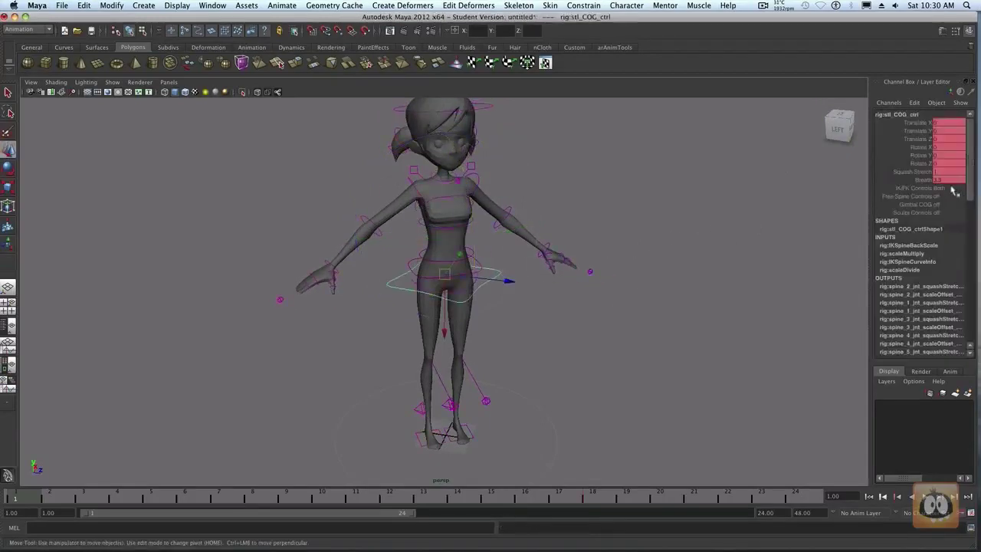
{"action": "left_click", "coordinate": [953, 189]}
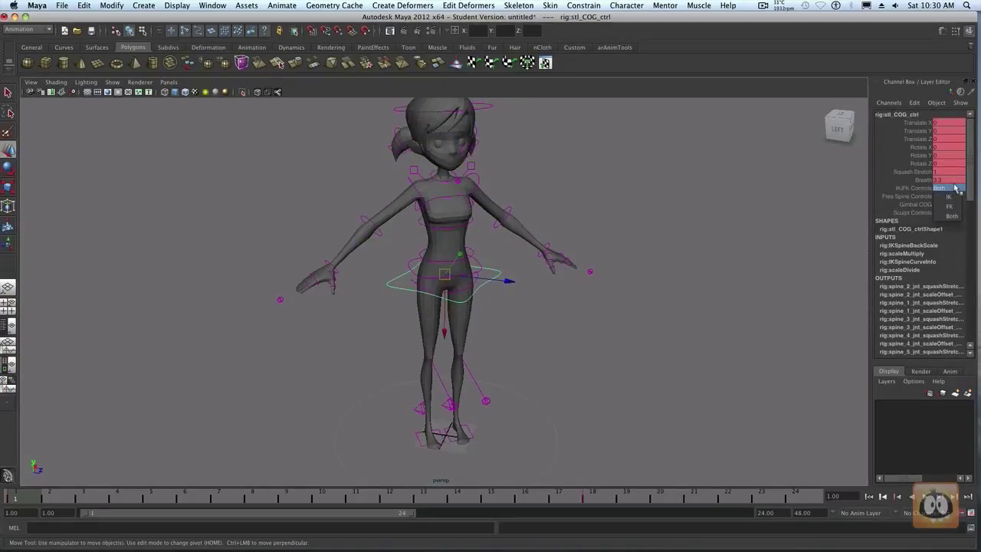
{"action": "left_click", "coordinate": [748, 221]}
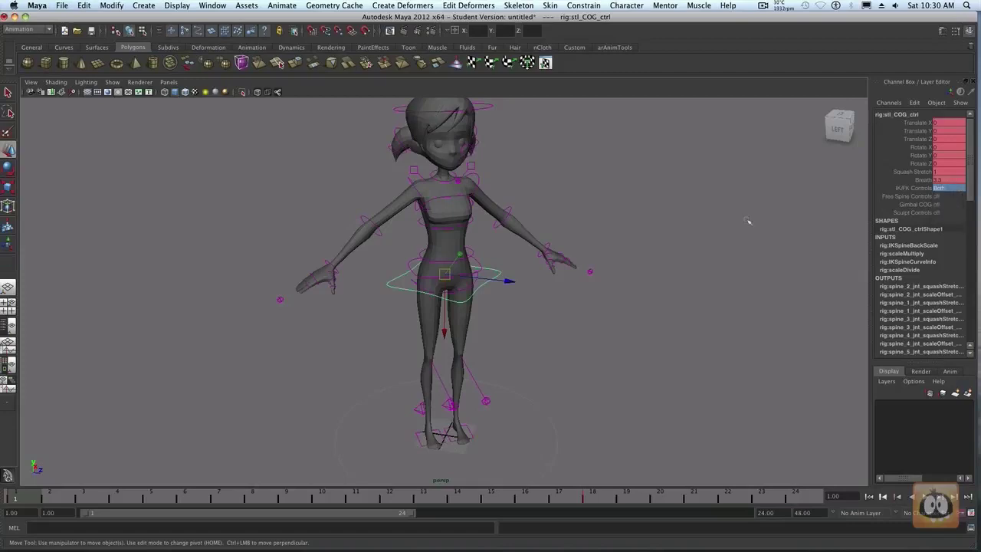
{"action": "left_click", "coordinate": [779, 214]}
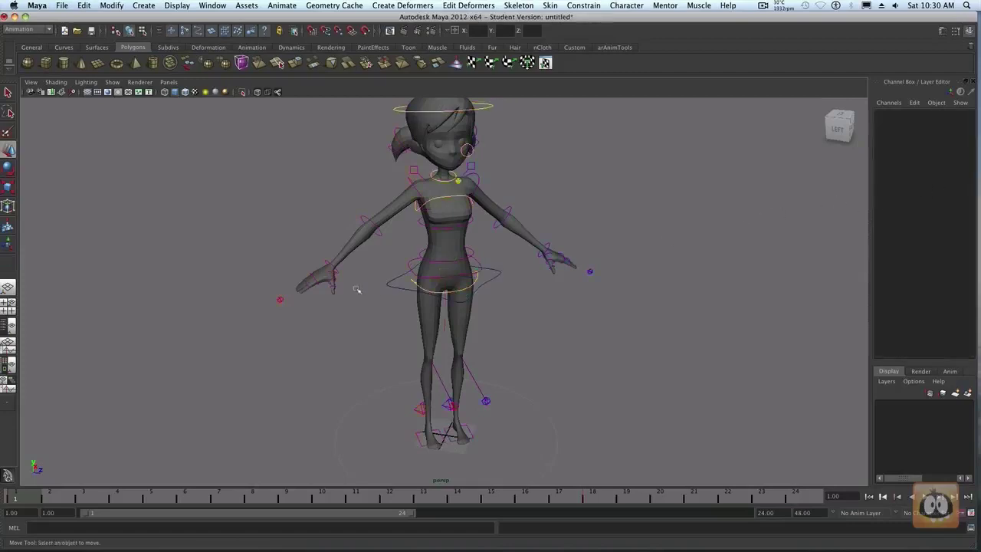
Cycle the COG control's IK/FK Controls option through IK, FK and Both to compare the displayed spine controls.
{"action": "left_click", "coordinate": [479, 283]}
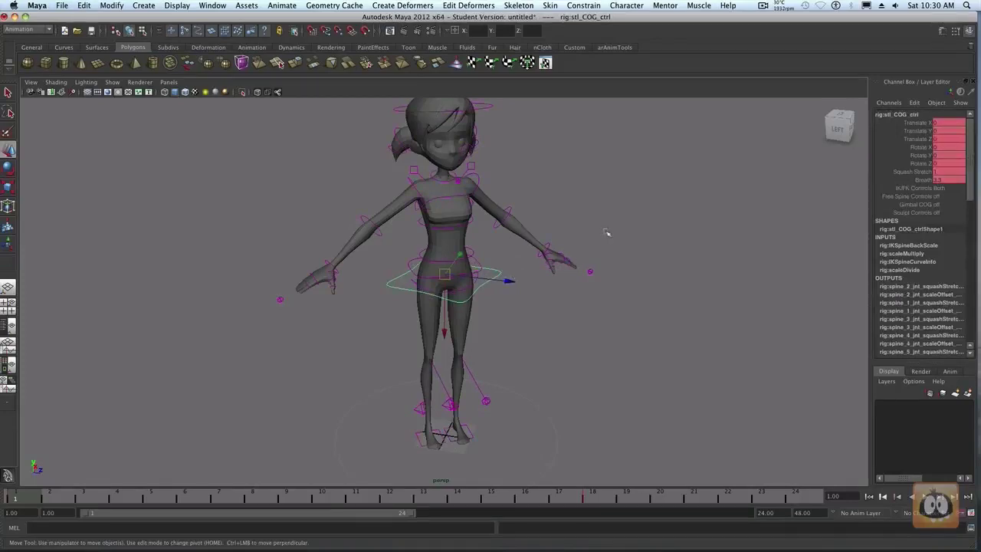
{"action": "left_click", "coordinate": [942, 190]}
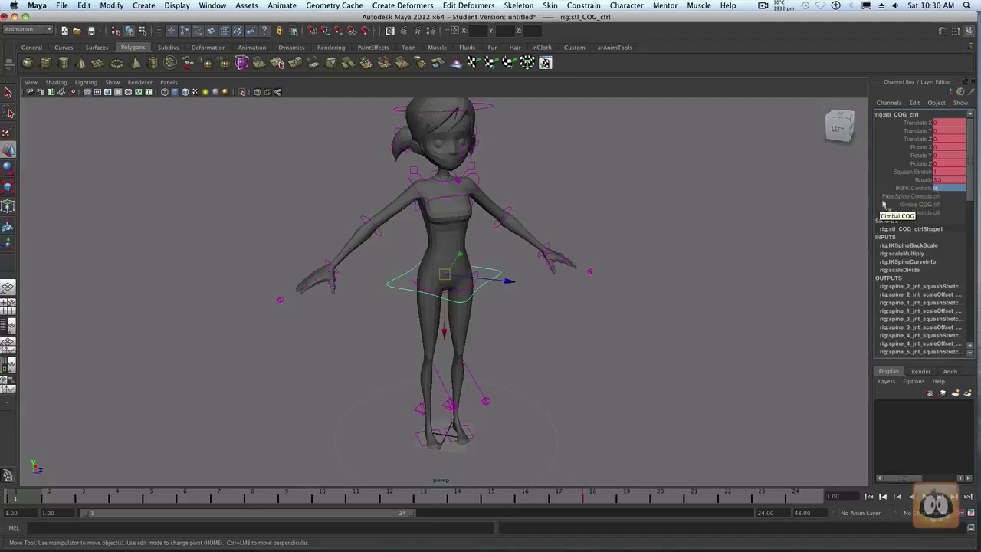
{"action": "left_click", "coordinate": [949, 189]}
{"action": "left_click", "coordinate": [949, 207]}
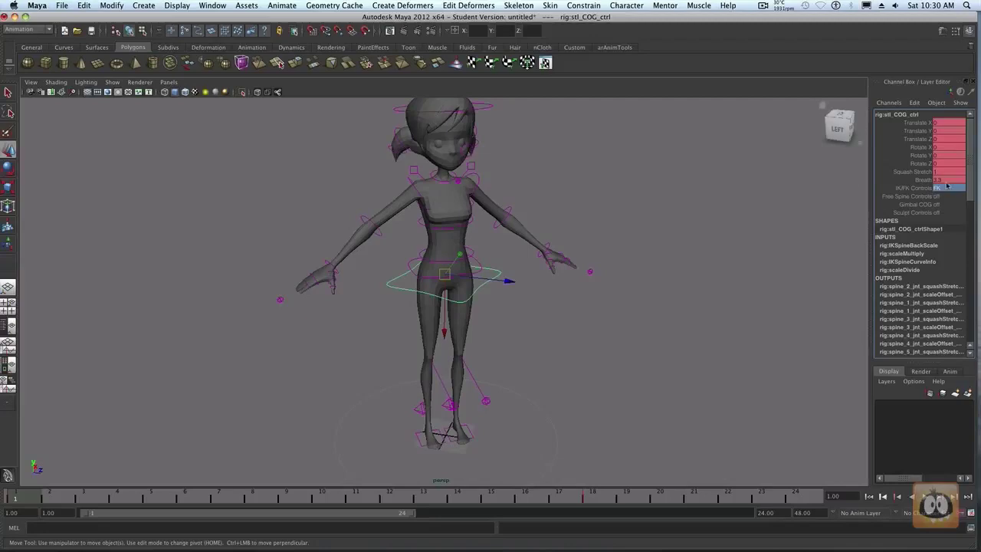
{"action": "left_click", "coordinate": [947, 190]}
{"action": "left_click", "coordinate": [950, 217]}
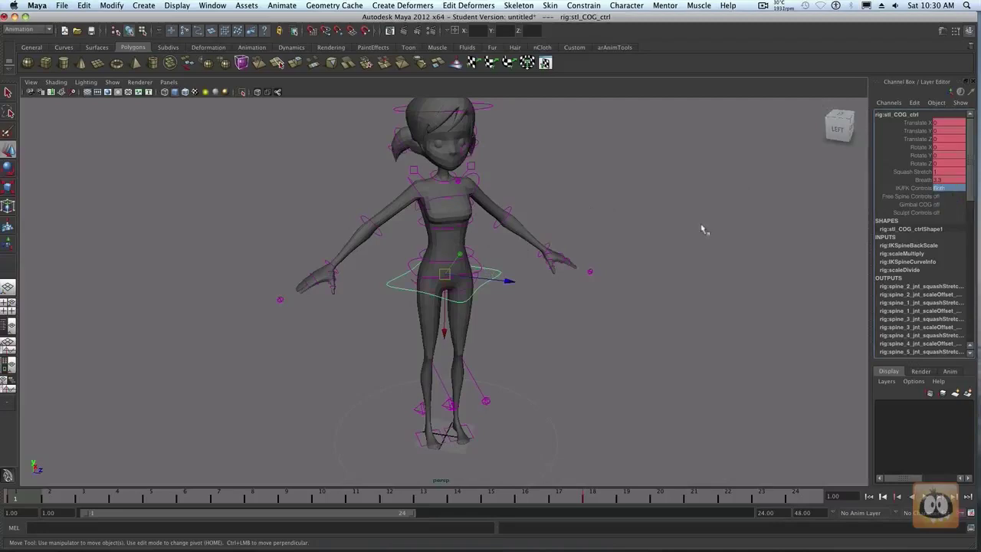
{"action": "left_click", "coordinate": [664, 244]}
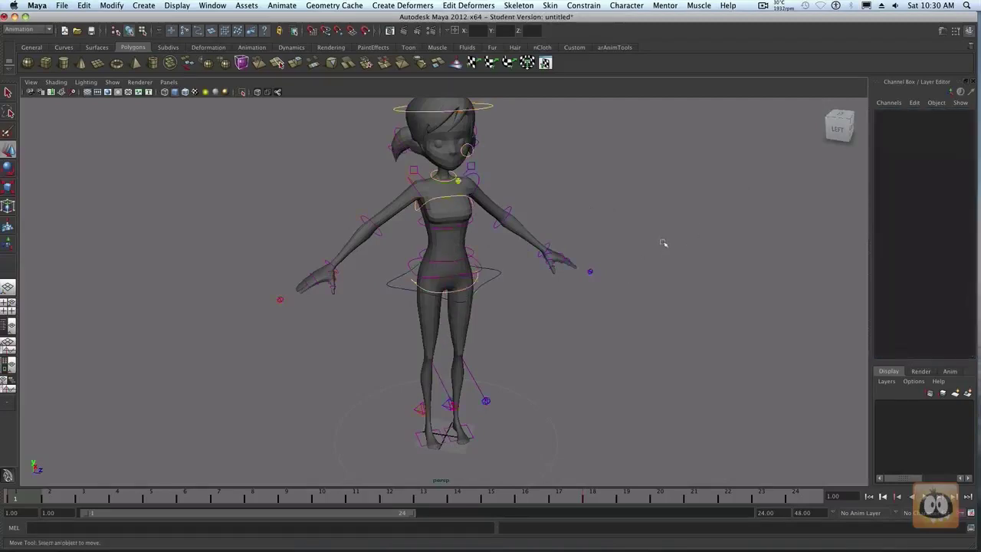
Set the COG control's IK/FK Controls option to FK to display only the FK spine controls.
{"action": "left_click", "coordinate": [509, 282]}
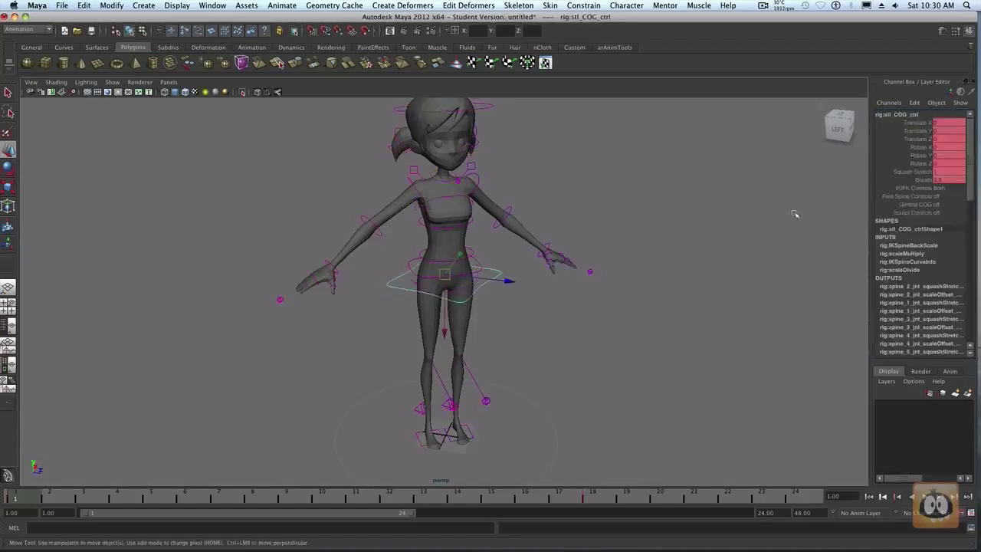
{"action": "left_click", "coordinate": [947, 188]}
{"action": "left_click", "coordinate": [956, 206]}
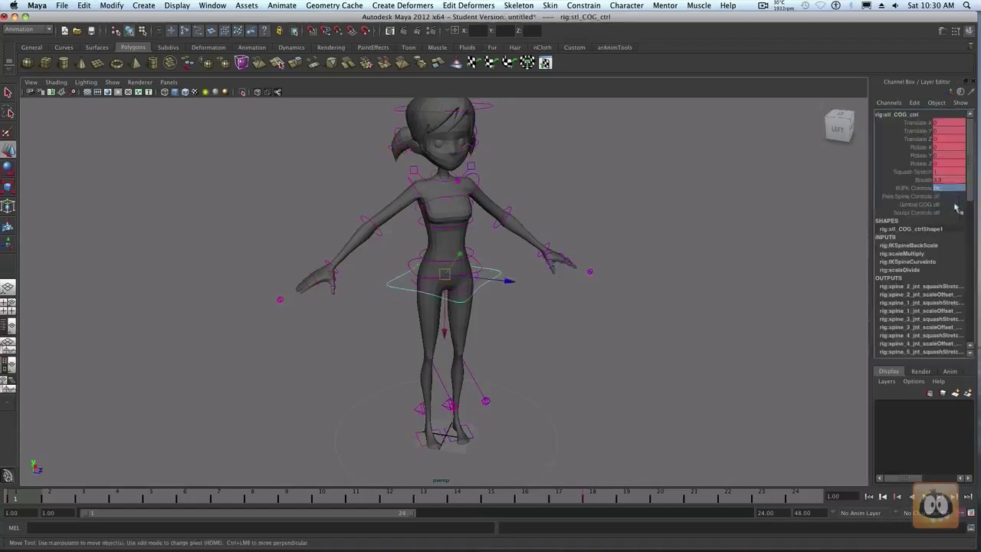
Try rotating the COG control around X with only the FK spine controls displayed.
{"action": "left_click_drag", "start_coordinate": [537, 361], "coordinate": [563, 305], "text": "alt"}
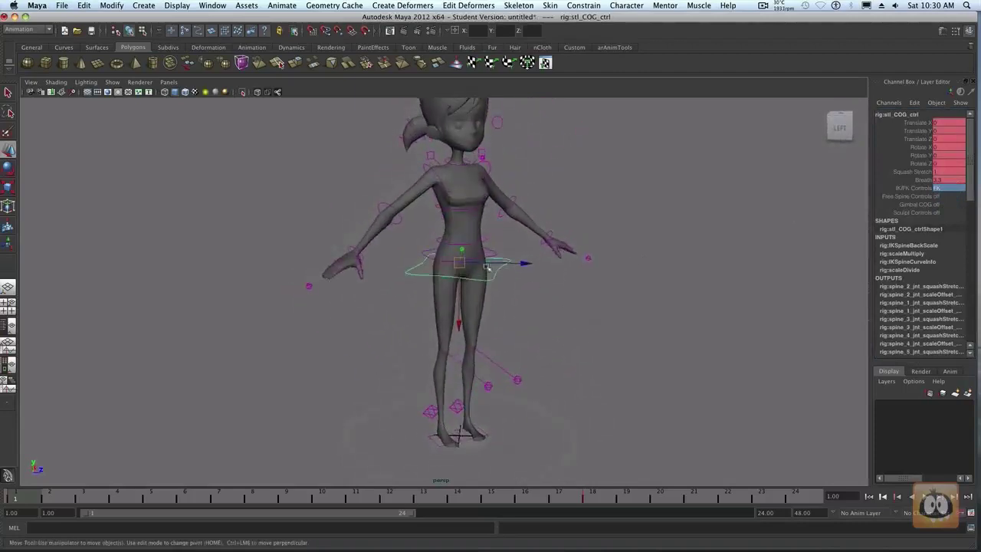
{"action": "left_click", "coordinate": [922, 147]}
{"action": "mouse_move", "coordinate": [727, 228]}
{"action": "middle_mouse_down"}
{"action": "mouse_move", "coordinate": [723, 241]}
{"action": "mouse_move", "coordinate": [647, 254]}
{"action": "mouse_move", "coordinate": [736, 235]}
{"action": "mouse_move", "coordinate": [713, 241]}
{"action": "middle_mouse_up"}
{"action": "left_click", "coordinate": [713, 240]}
Try rotating the FK shoulder control around X to test the upper chest.
{"action": "left_click_drag", "start_coordinate": [580, 322], "coordinate": [642, 352], "text": "alt"}
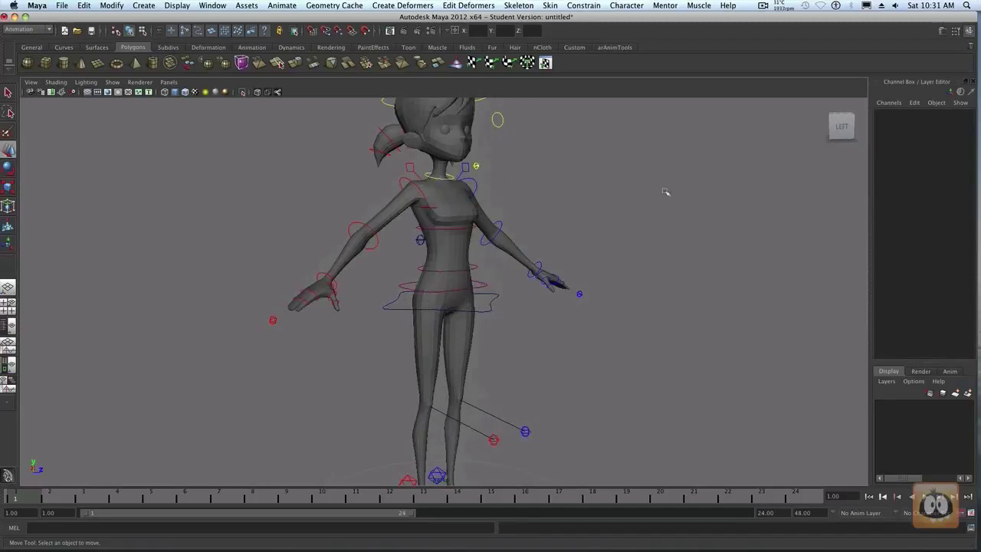
{"action": "left_click", "coordinate": [431, 207]}
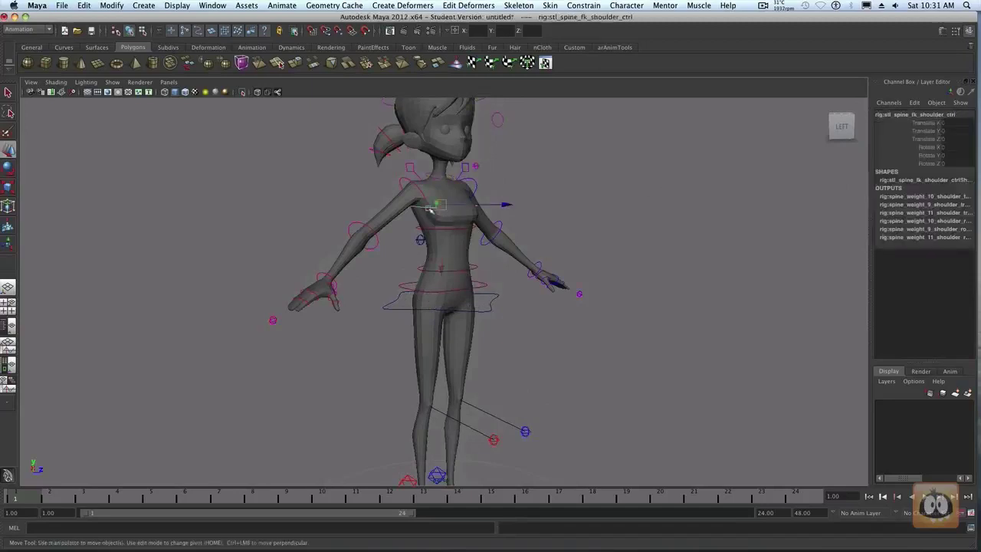
{"action": "left_click", "coordinate": [928, 147]}
{"action": "key", "text": "e"}
{"action": "middle_click_drag", "start_coordinate": [634, 225], "coordinate": [714, 248]}
{"action": "left_click", "coordinate": [550, 328]}
{"action": "key", "text": "w"}
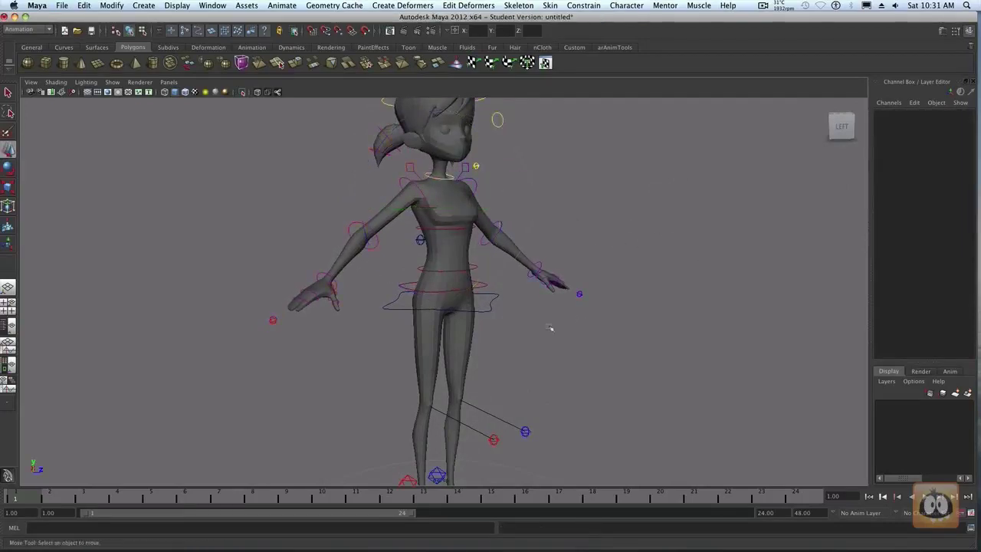
Try rotating the FK hip control around X to test the hip movement.
{"action": "left_click", "coordinate": [495, 286]}
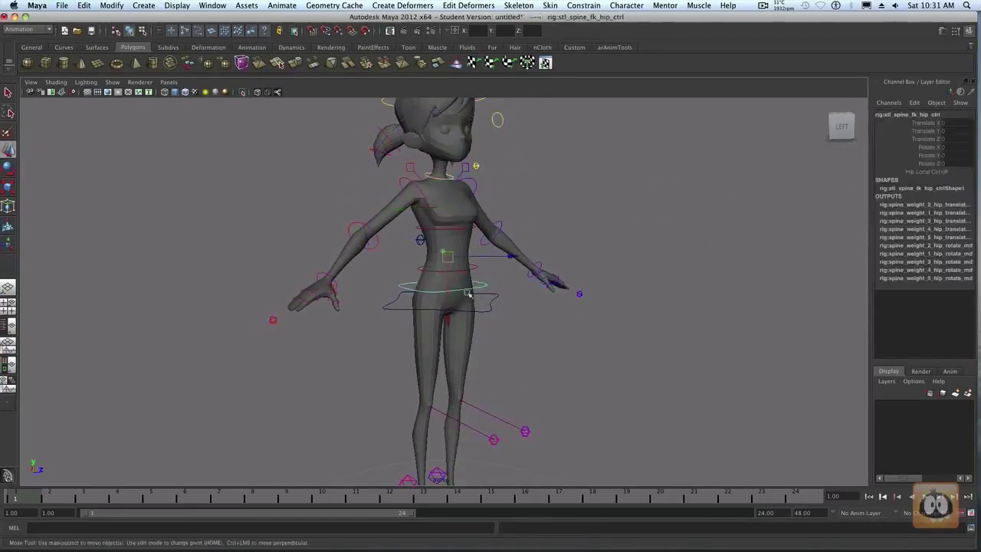
{"action": "left_click_drag", "start_coordinate": [637, 311], "coordinate": [648, 328], "text": "alt"}
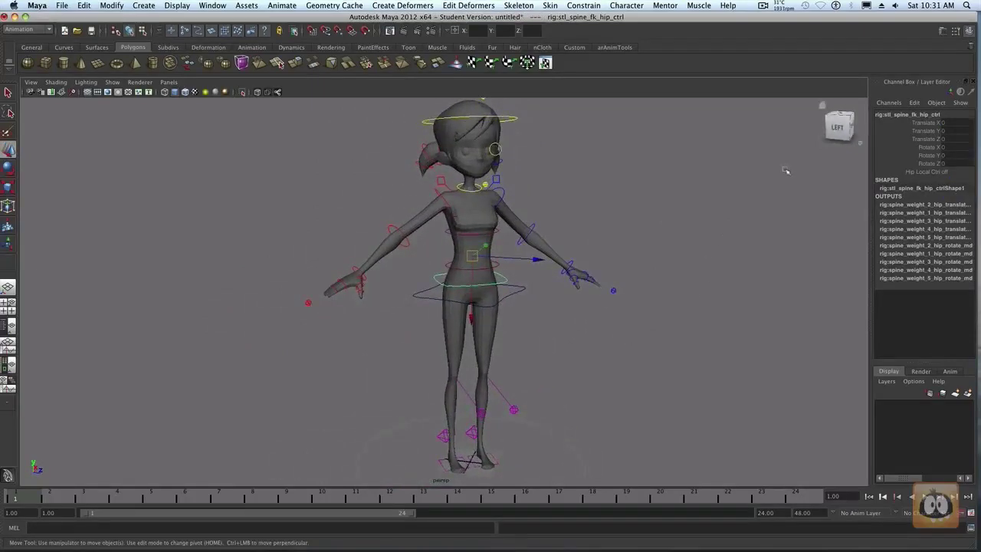
{"action": "left_click", "coordinate": [928, 148]}
{"action": "key", "text": "e"}
{"action": "middle_click_drag", "start_coordinate": [763, 246], "coordinate": [780, 228]}
{"action": "key", "text": "w"}
{"action": "left_click", "coordinate": [565, 294]}
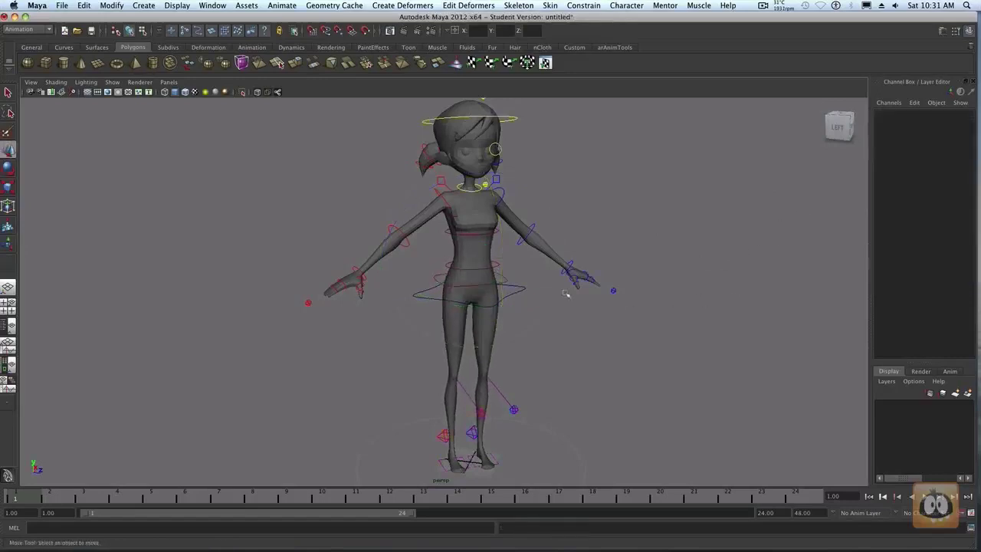
Try rotating the COG control around X for comparison with the hip control, and undo the rotation.
{"action": "left_click", "coordinate": [519, 286]}
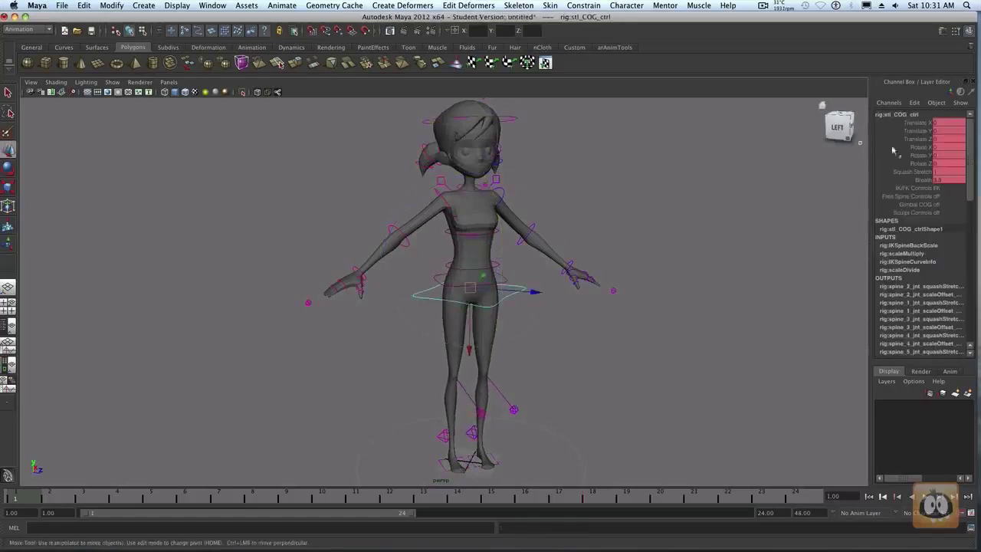
{"action": "left_click", "coordinate": [918, 147]}
{"action": "key", "text": "e"}
{"action": "middle_click_drag", "start_coordinate": [713, 202], "coordinate": [743, 198]}
{"action": "key", "text": "ctrl+z"}
{"action": "key", "text": "w"}
{"action": "left_click", "coordinate": [559, 278]}
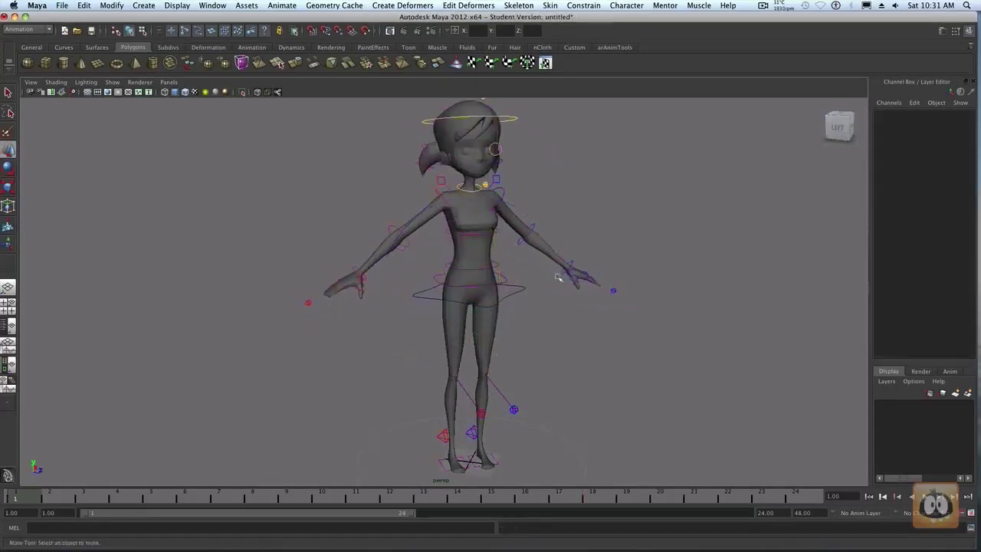
Try rotating the FK hip control around X again and undo the rotation.
{"action": "left_click", "coordinate": [502, 280]}
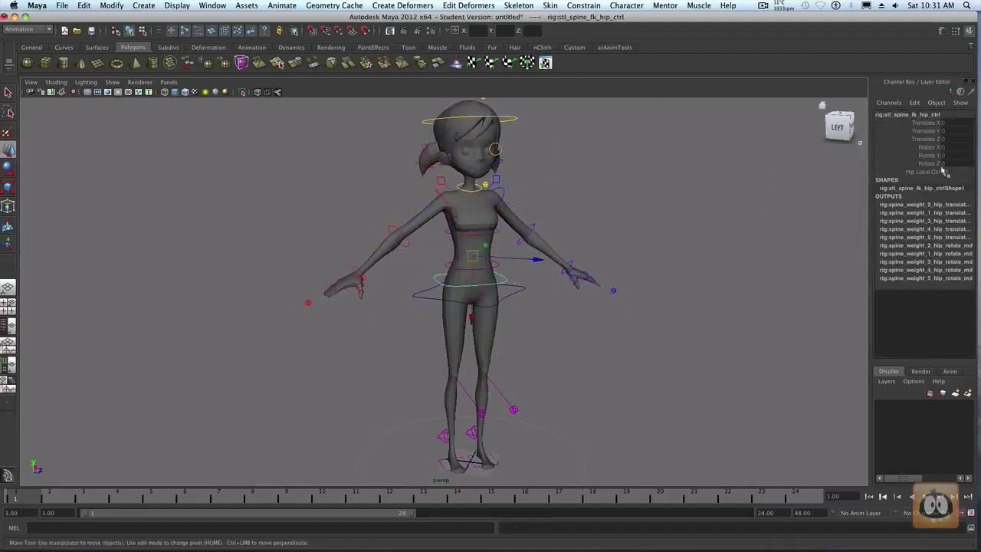
{"action": "left_click", "coordinate": [931, 148]}
{"action": "key", "text": "e"}
{"action": "middle_click_drag", "start_coordinate": [688, 224], "coordinate": [709, 219]}
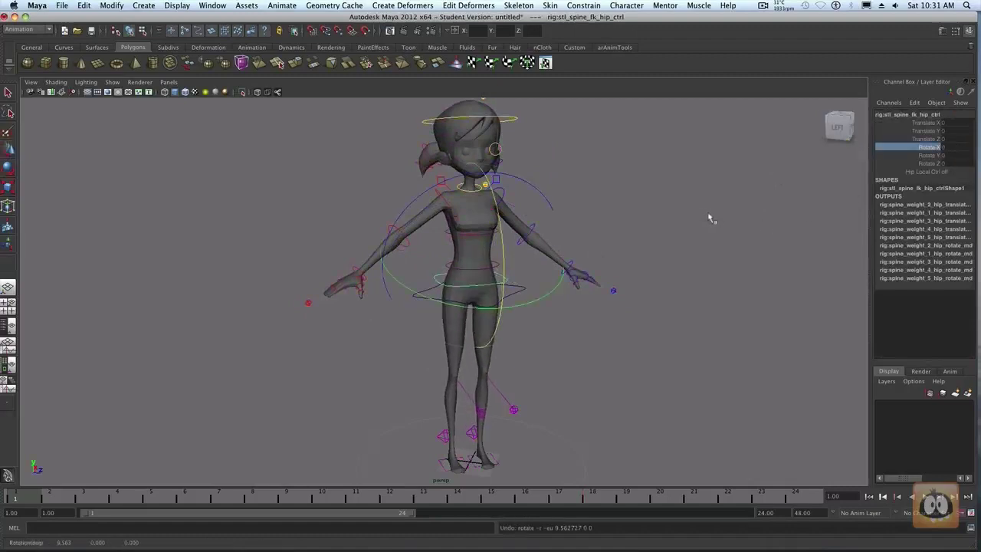
{"action": "key", "text": "w"}
{"action": "left_click", "coordinate": [619, 282]}
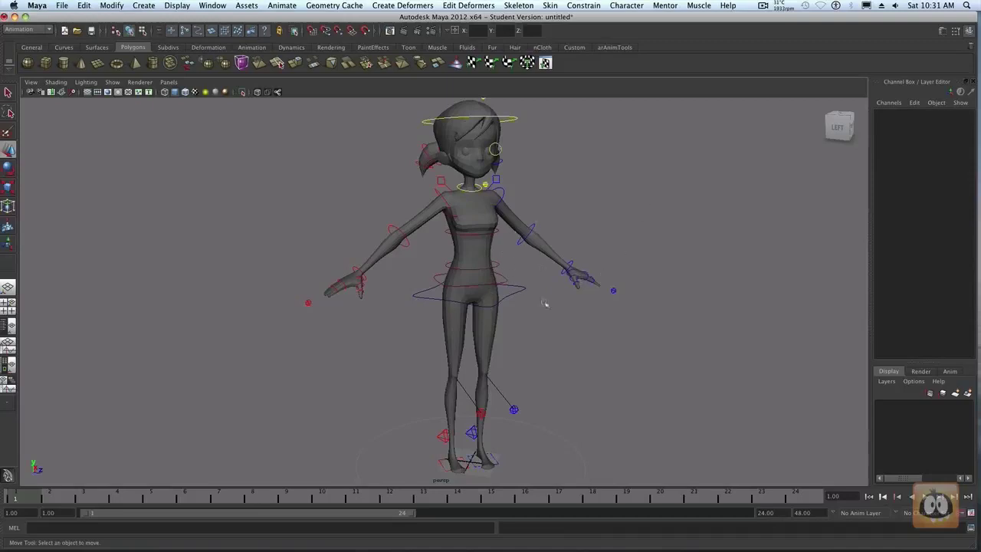
Try shifting the FK hip control sideways along X to about -7.56.
{"action": "left_click", "coordinate": [504, 280]}
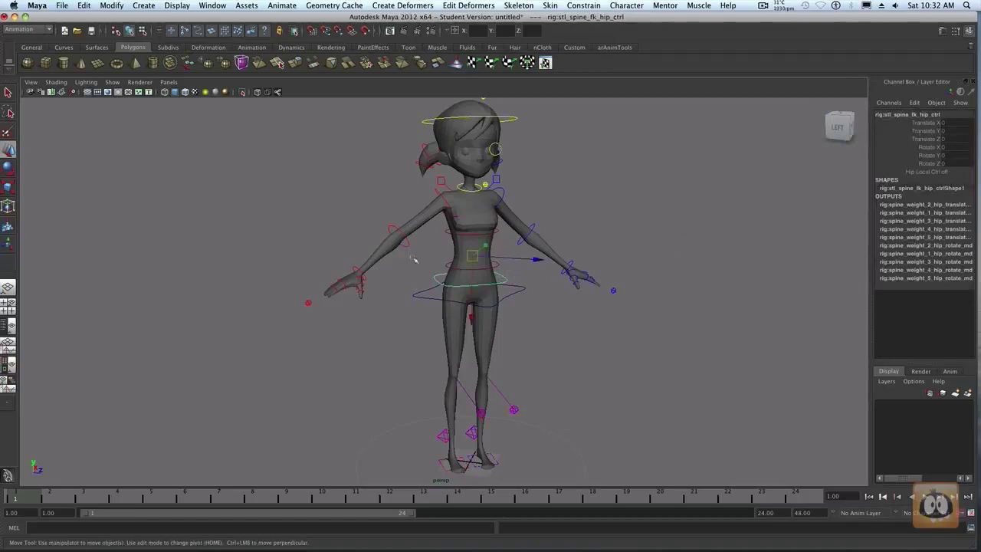
{"action": "left_click", "coordinate": [928, 123]}
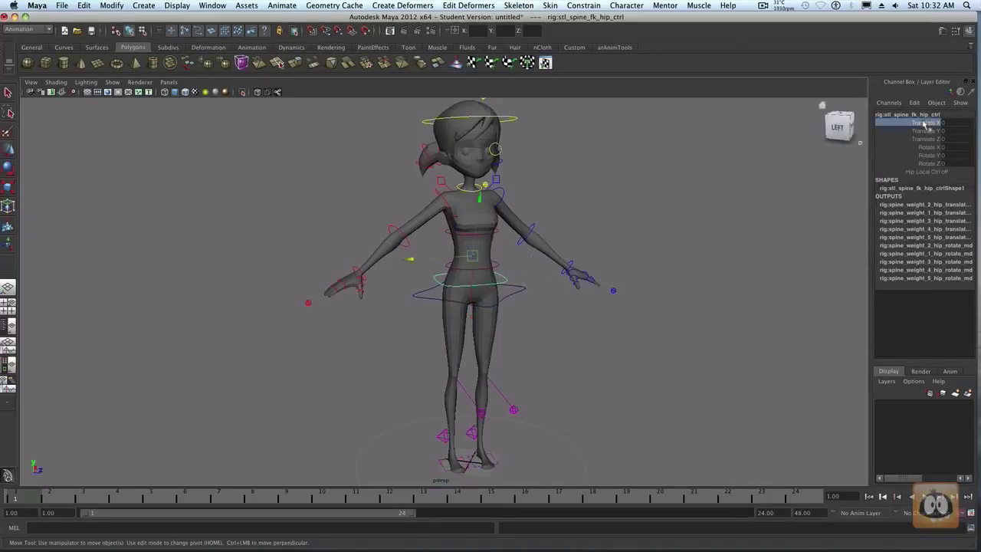
{"action": "middle_click_drag", "start_coordinate": [659, 229], "coordinate": [679, 226]}
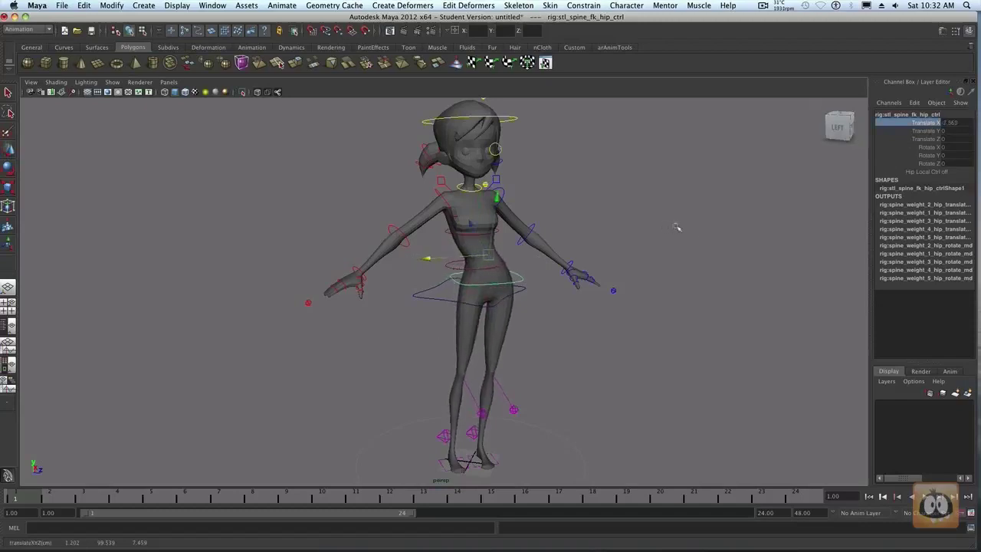
Try rotating the FK hip control around Z and Y, undo the hip changes, and deselect the control.
{"action": "left_click", "coordinate": [928, 164]}
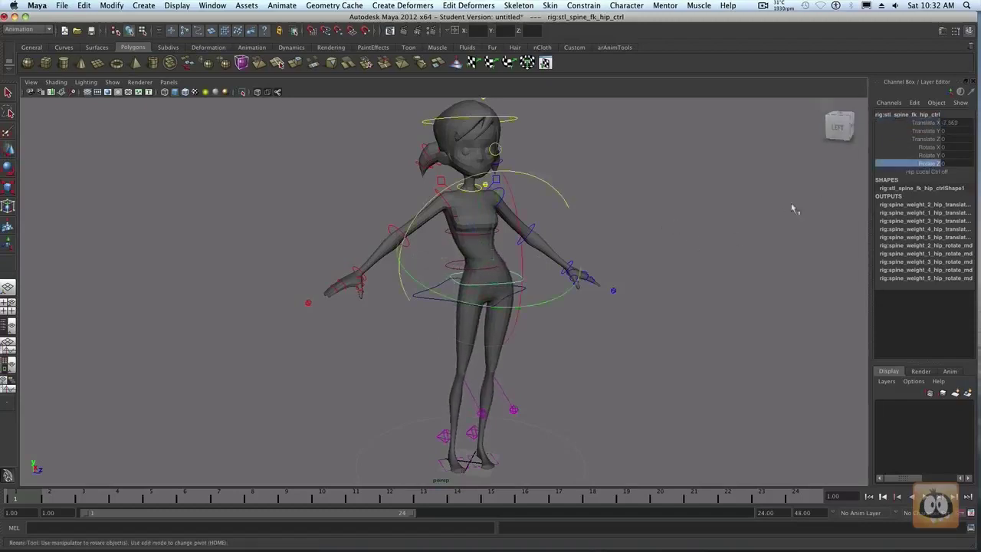
{"action": "middle_click_drag", "start_coordinate": [761, 207], "coordinate": [785, 202]}
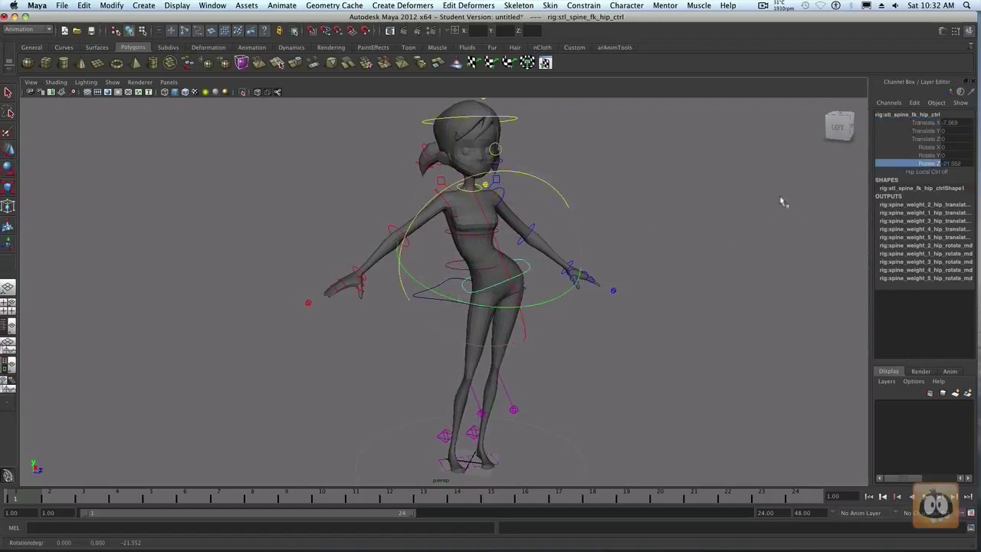
{"action": "left_click", "coordinate": [936, 155]}
{"action": "middle_click_drag", "start_coordinate": [769, 202], "coordinate": [740, 207]}
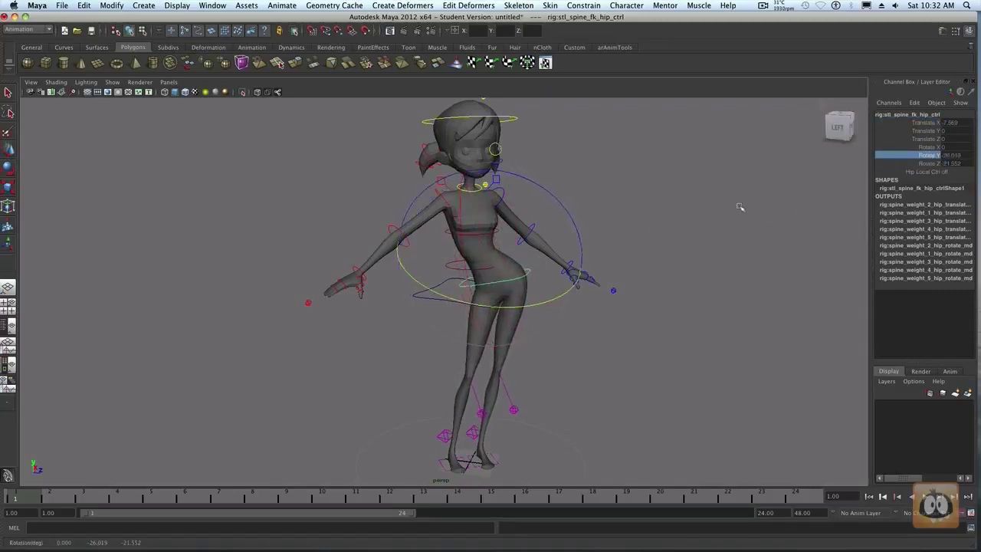
{"action": "key", "text": "ctrl+z"}
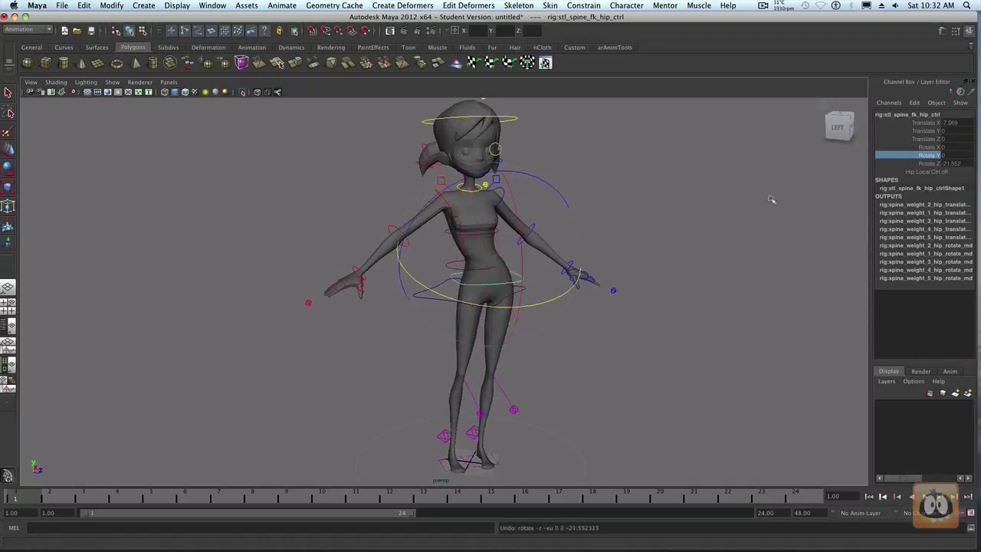
{"action": "key", "text": "w"}
{"action": "left_click", "coordinate": [537, 314]}
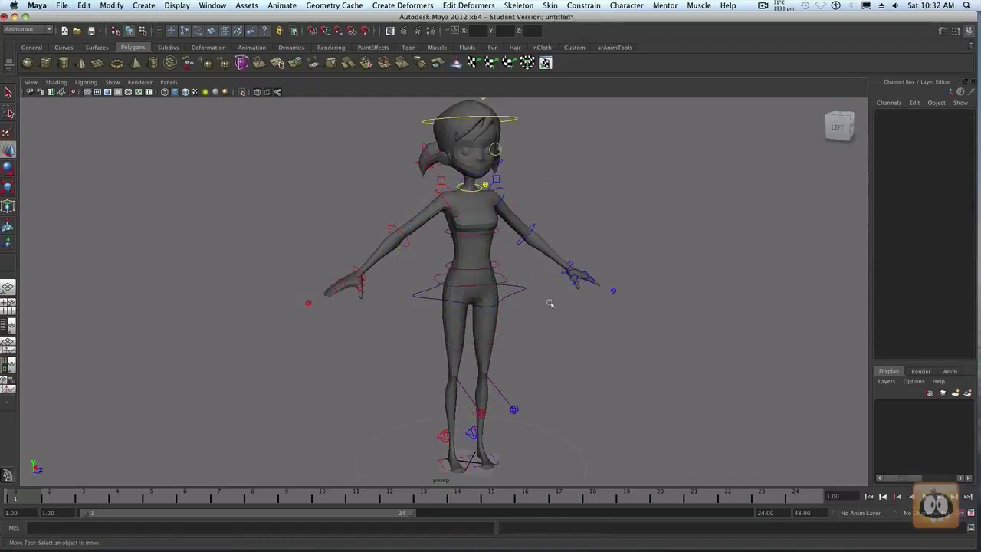
Switch the COG control's IK/FK Controls option to IK for the spine.
{"action": "left_click_drag", "start_coordinate": [534, 322], "coordinate": [669, 246], "text": "alt"}
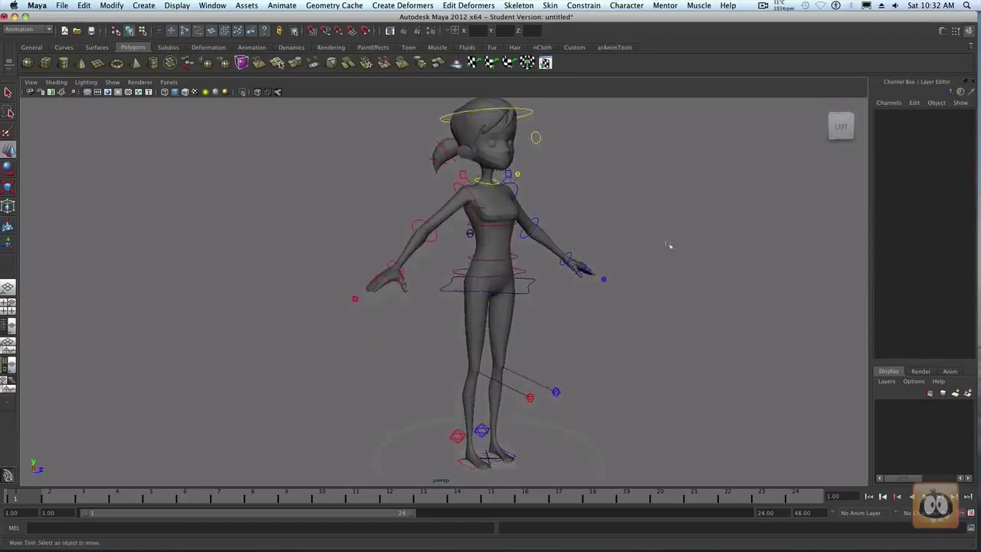
{"action": "left_click_drag", "start_coordinate": [537, 324], "coordinate": [543, 309], "text": "alt"}
{"action": "left_click", "coordinate": [525, 301]}
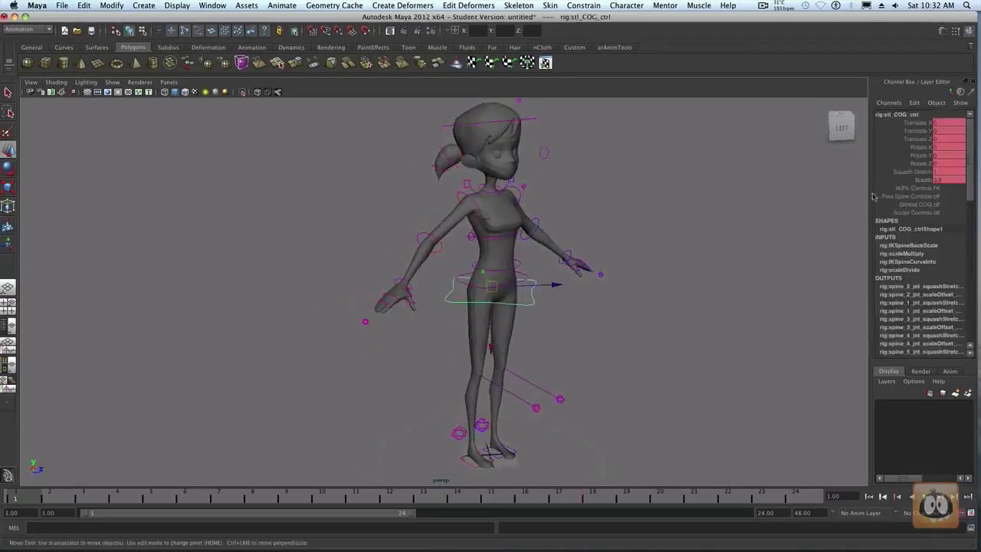
{"action": "left_click", "coordinate": [929, 189]}
{"action": "left_click", "coordinate": [949, 189]}
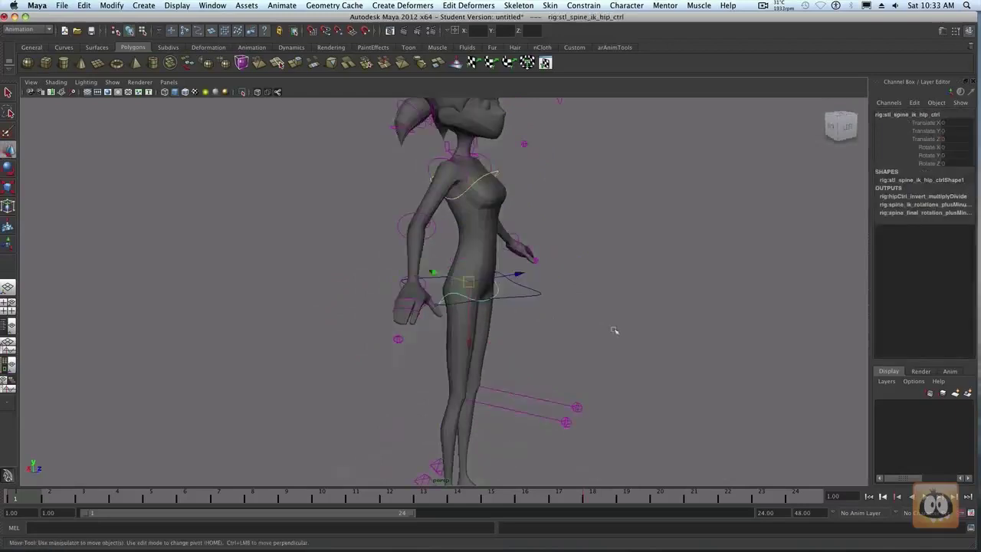
Examine the IK spine setup around the hip control, the IK shoulder control and the neck control.
{"action": "mouse_move", "coordinate": [592, 340]}
{"action": "left_mouse_down", "text": "alt"}
{"action": "mouse_move", "coordinate": [677, 340]}
{"action": "mouse_move", "coordinate": [636, 326]}
{"action": "mouse_move", "coordinate": [576, 332]}
{"action": "left_mouse_up", "text": "alt"}
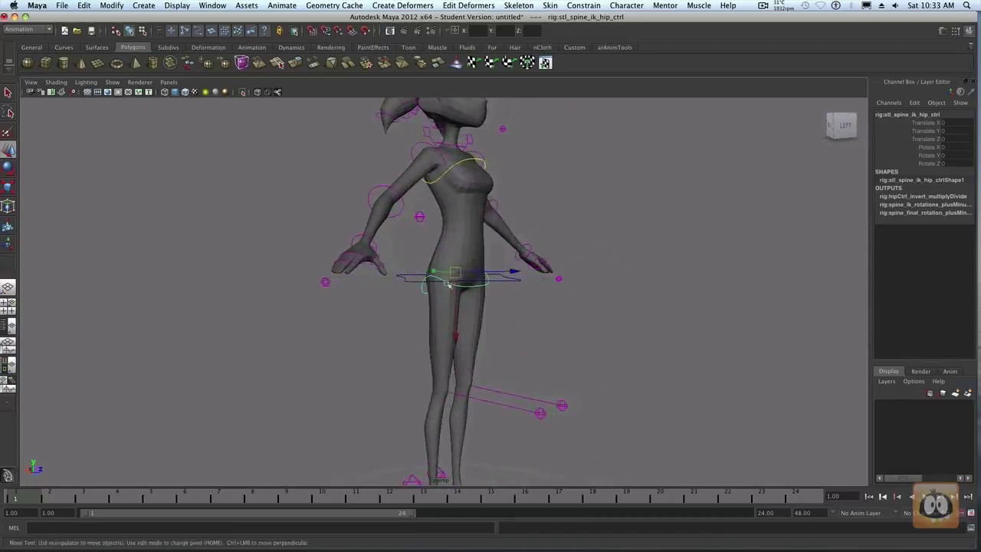
{"action": "left_click", "coordinate": [633, 254]}
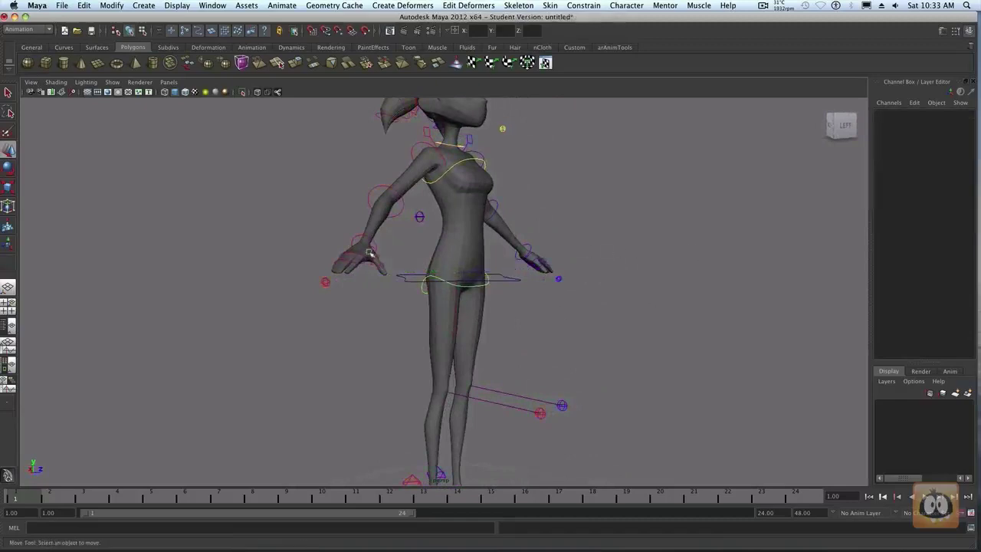
{"action": "left_click", "coordinate": [463, 163]}
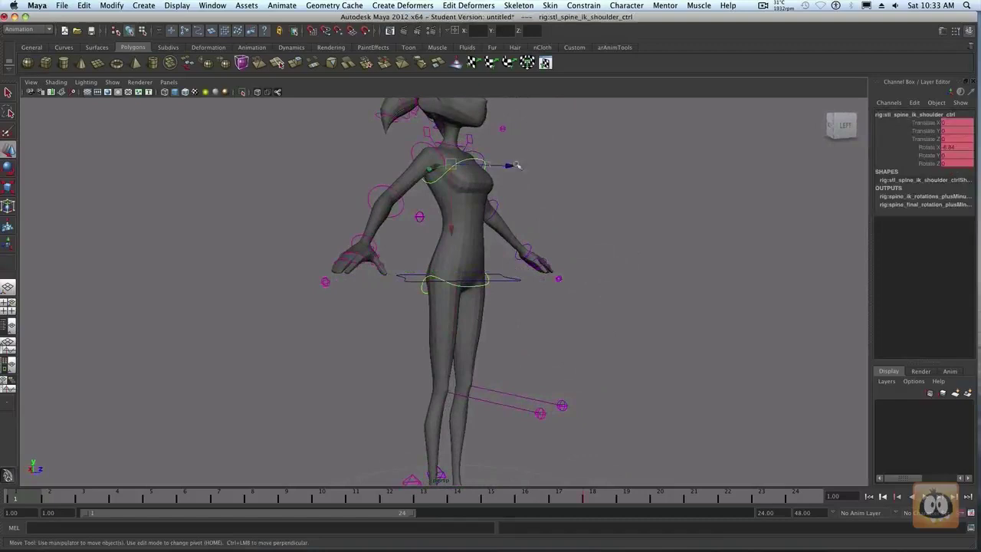
{"action": "left_click", "coordinate": [608, 163]}
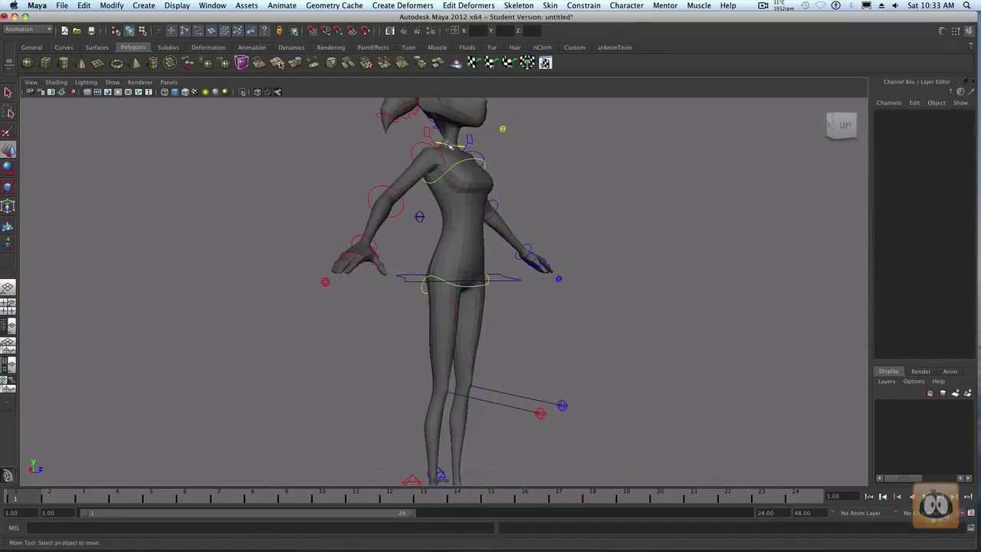
{"action": "left_click", "coordinate": [450, 146]}
{"action": "left_click", "coordinate": [639, 152]}
{"action": "left_click_drag", "start_coordinate": [460, 335], "coordinate": [426, 300], "text": "alt"}
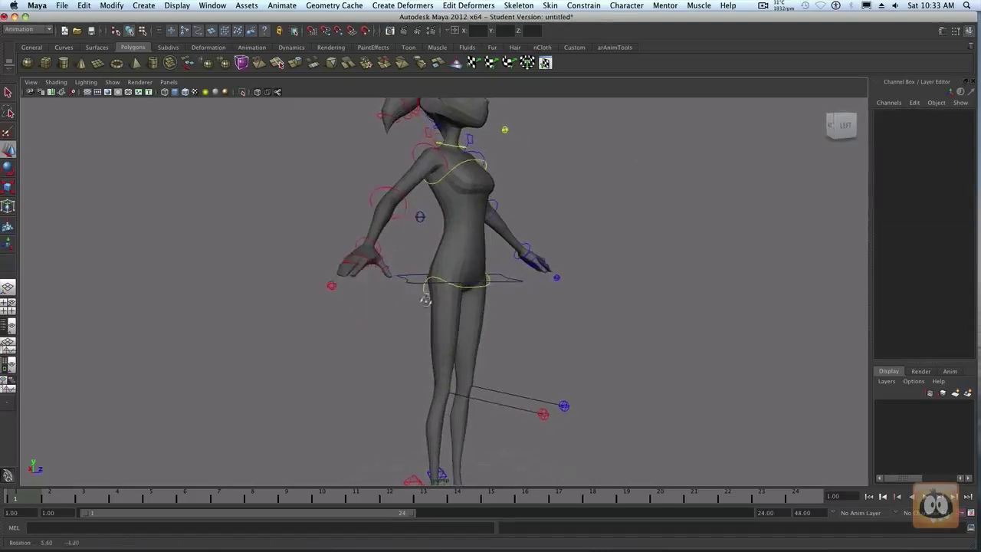
Try moving the spine curvature control behind the back to bend the spine, and undo the move.
{"action": "left_click", "coordinate": [422, 217]}
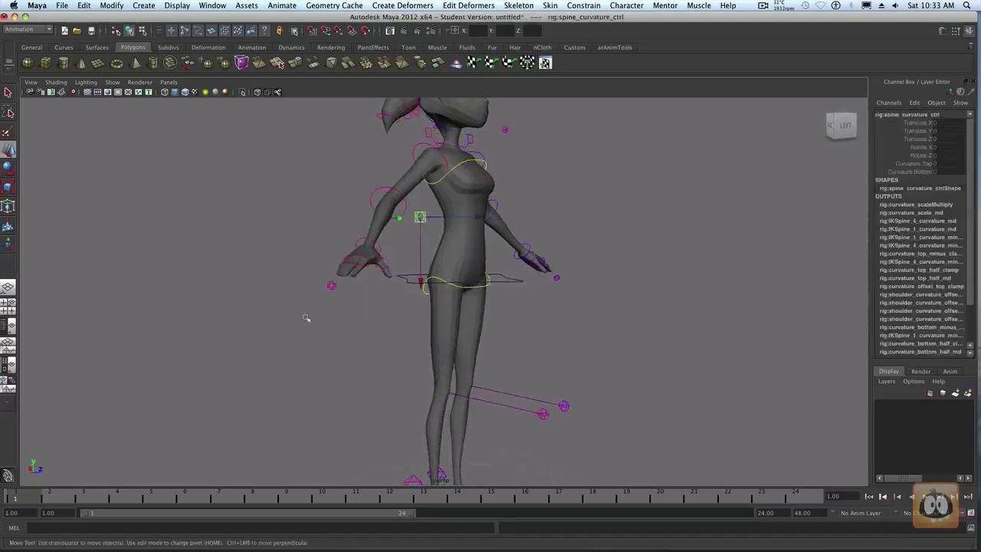
{"action": "left_click", "coordinate": [355, 331]}
{"action": "left_click", "coordinate": [420, 217]}
{"action": "middle_click_drag", "start_coordinate": [595, 235], "coordinate": [682, 268]}
{"action": "left_click_drag", "start_coordinate": [682, 268], "coordinate": [610, 280], "text": "alt"}
{"action": "middle_click_drag", "start_coordinate": [631, 253], "coordinate": [610, 259]}
{"action": "key", "text": "ctrl+z"}
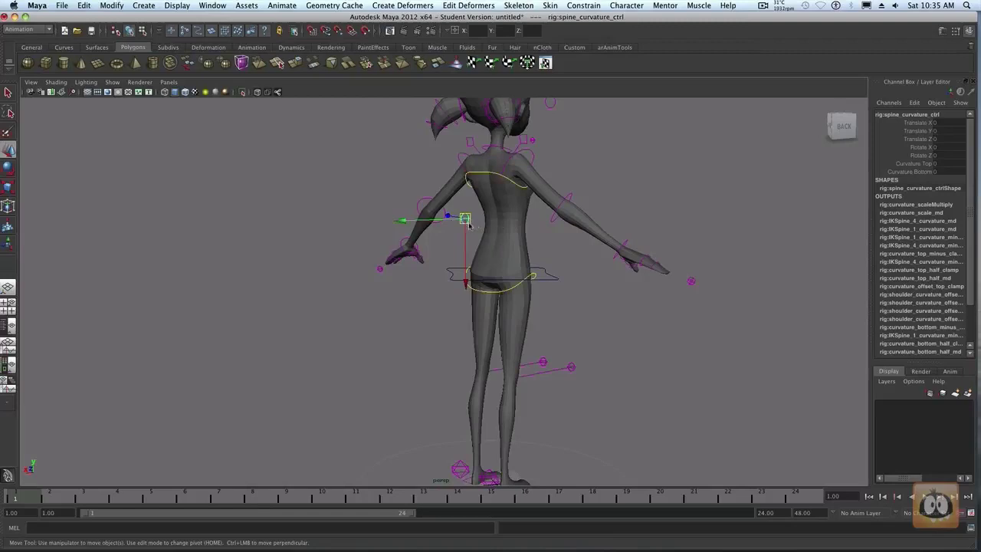
Try shifting the spine curvature control back and forth along X to bend the torso sideways.
{"action": "left_click_drag", "start_coordinate": [575, 238], "coordinate": [561, 240], "text": "alt"}
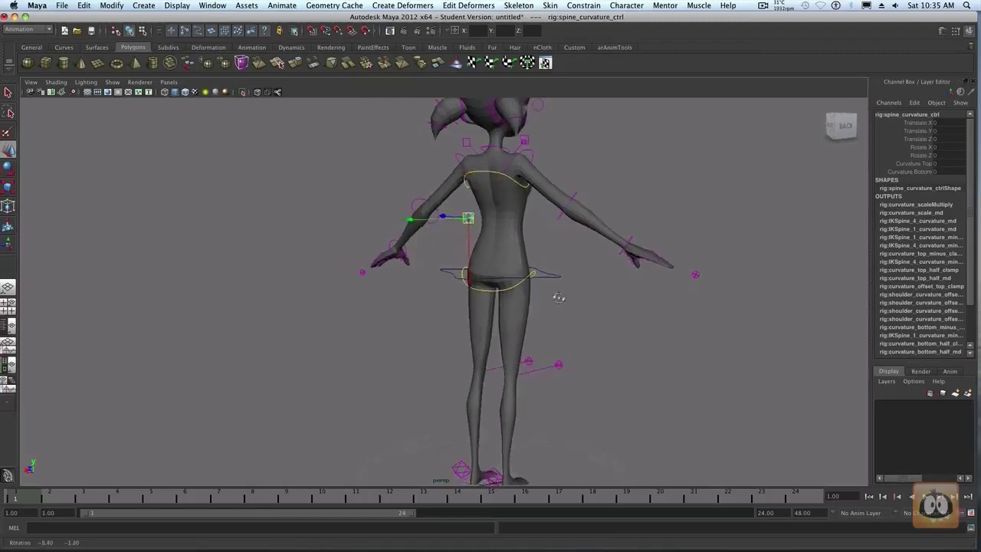
{"action": "left_click", "coordinate": [918, 123]}
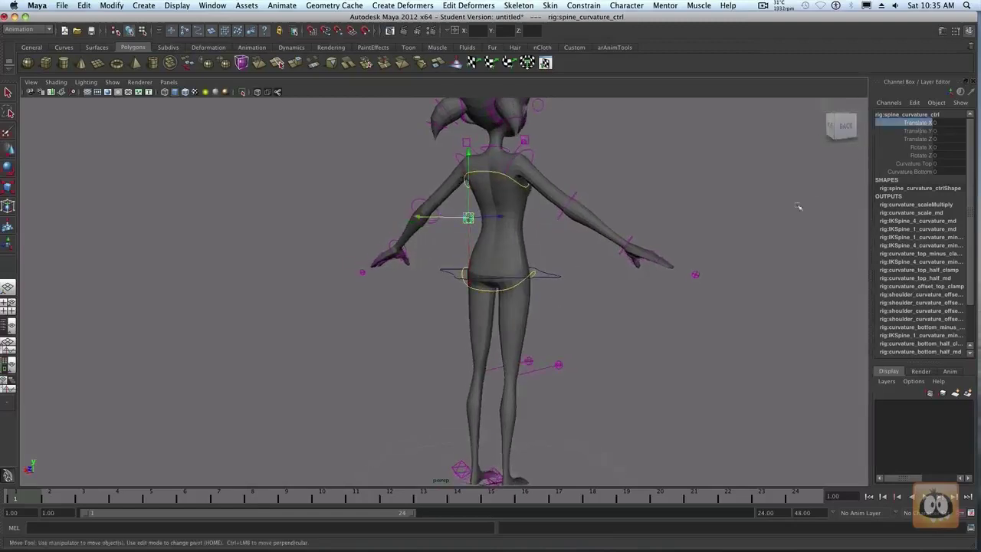
{"action": "mouse_move", "coordinate": [797, 208]}
{"action": "middle_mouse_down"}
{"action": "mouse_move", "coordinate": [781, 208]}
{"action": "mouse_move", "coordinate": [809, 212]}
{"action": "mouse_move", "coordinate": [773, 211]}
{"action": "mouse_move", "coordinate": [787, 211]}
{"action": "middle_mouse_up"}
{"action": "key", "text": "ctrl+z"}
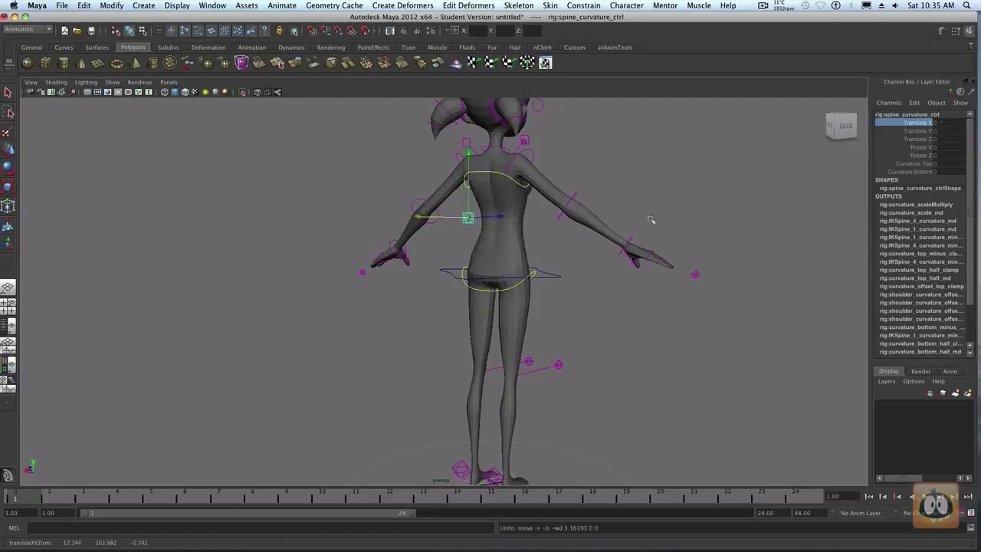
{"action": "middle_click_drag", "start_coordinate": [651, 220], "coordinate": [658, 220]}
{"action": "middle_click_drag", "start_coordinate": [645, 217], "coordinate": [648, 217]}
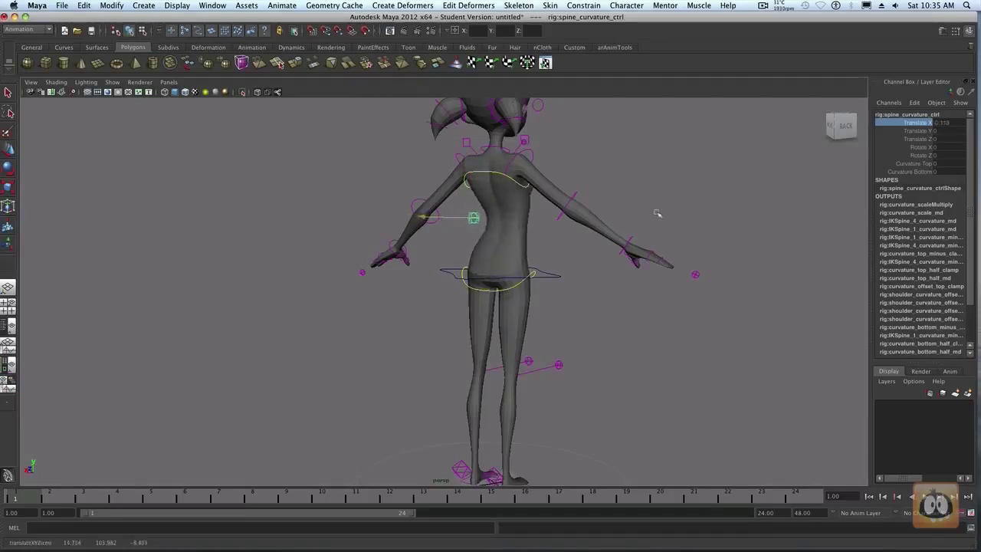
{"action": "middle_click_drag", "start_coordinate": [625, 211], "coordinate": [648, 208]}
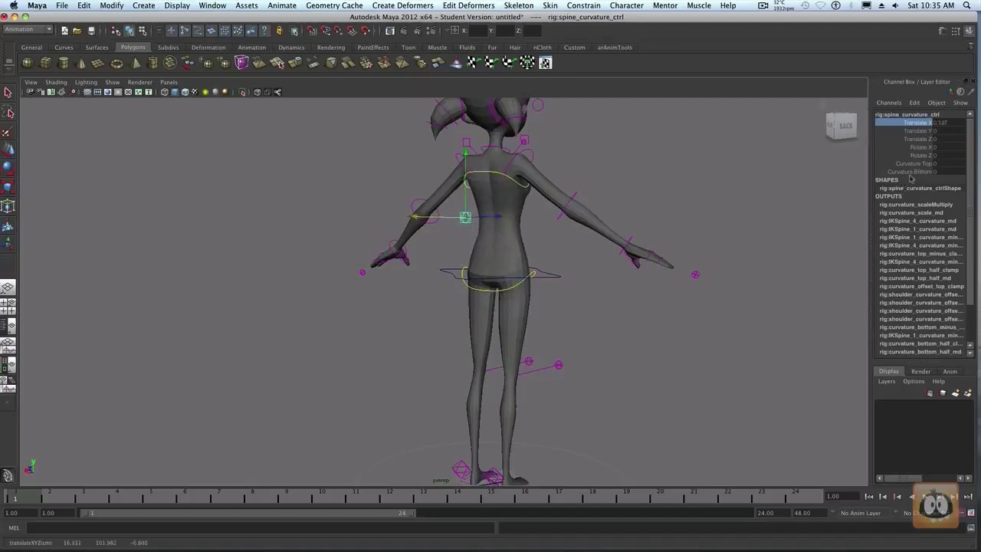
Try shifting the reselected spine curvature control along X once more, and undo that move.
{"action": "left_click", "coordinate": [950, 164]}
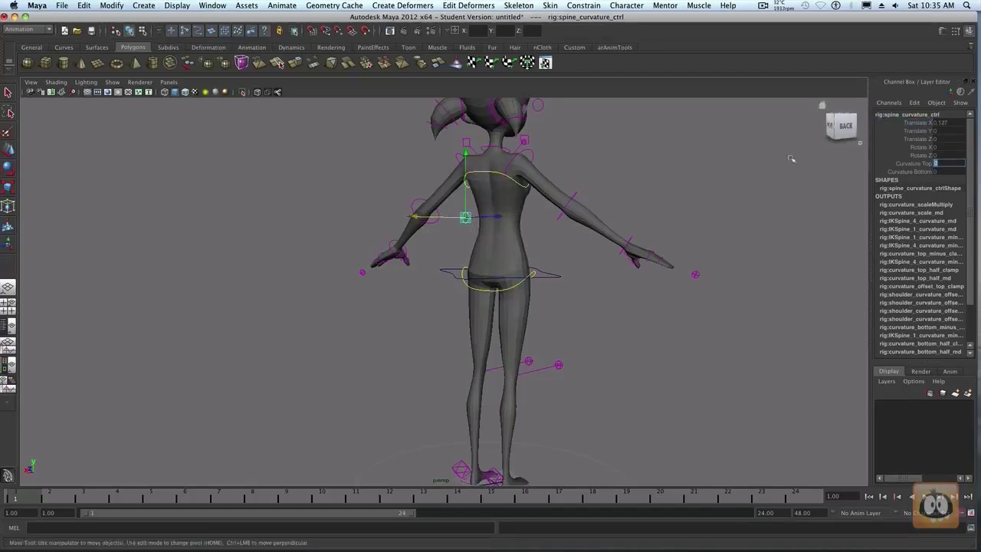
{"action": "left_click", "coordinate": [563, 249]}
{"action": "left_click", "coordinate": [466, 220]}
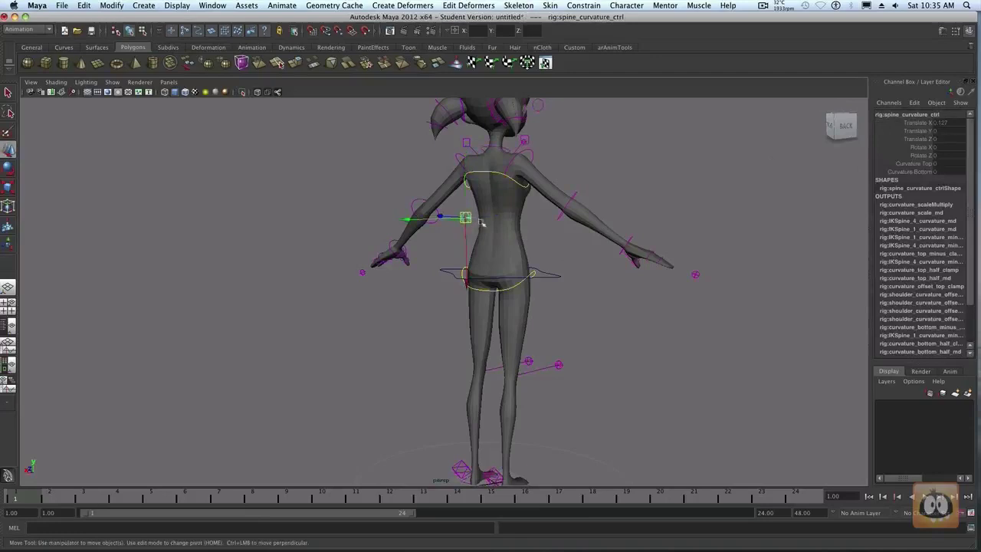
{"action": "left_click", "coordinate": [922, 124]}
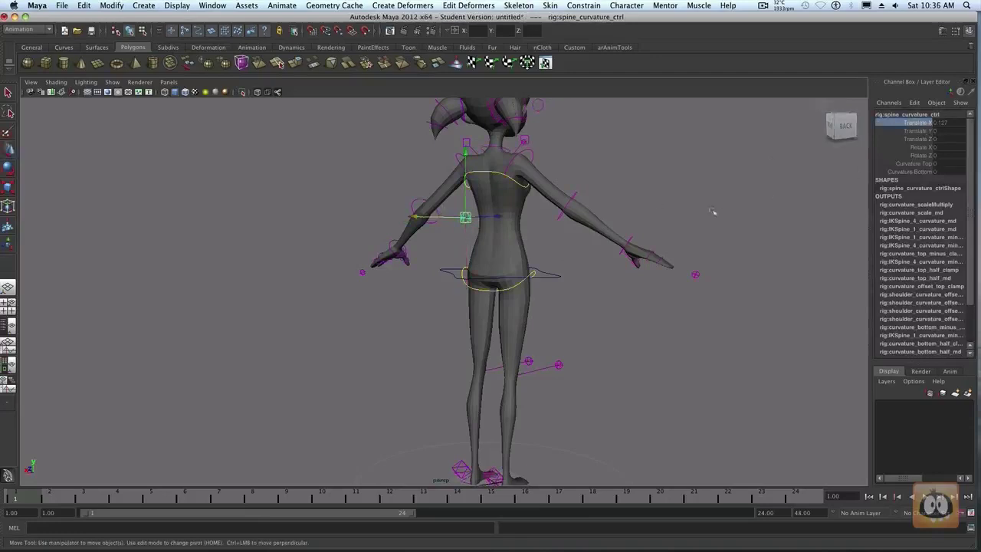
{"action": "middle_click_drag", "start_coordinate": [714, 213], "coordinate": [742, 196]}
{"action": "key", "text": "z"}
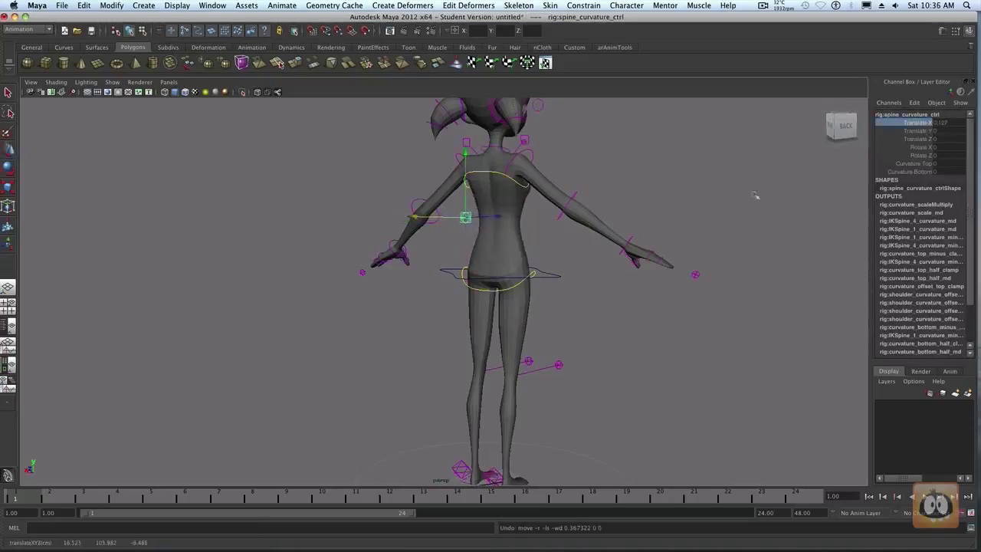
Set the spine curvature control's Translate X to 0.
{"action": "left_click", "coordinate": [943, 123]}
{"action": "type", "text": "0"}
{"action": "key", "text": "Return"}
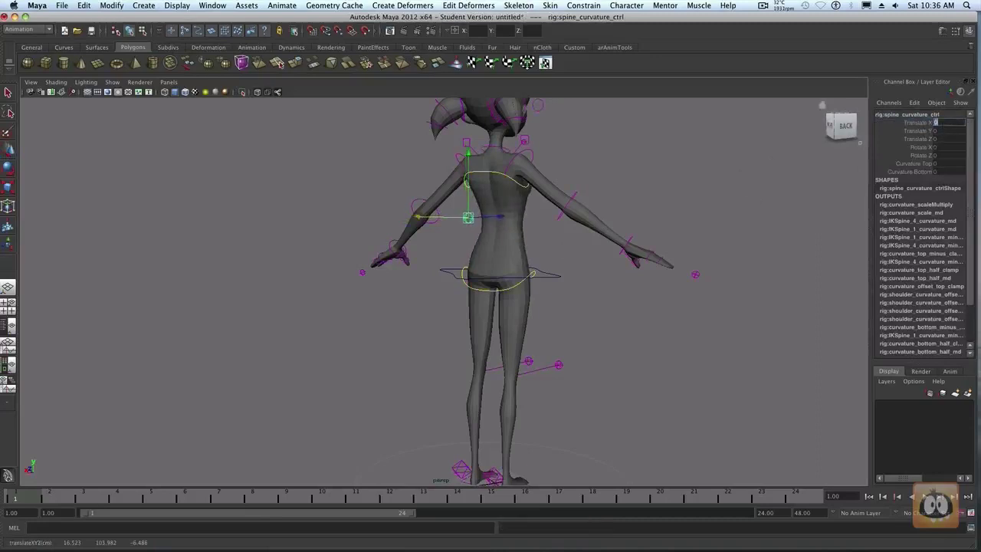
Set Curvature Top to 1, try shifting the curvature control along X to test the upper body, and undo the move.
{"action": "left_click", "coordinate": [940, 164]}
{"action": "mouse_move", "coordinate": [759, 185]}
{"action": "middle_mouse_down"}
{"action": "mouse_move", "coordinate": [724, 192]}
{"action": "mouse_move", "coordinate": [776, 189]}
{"action": "mouse_move", "coordinate": [732, 191]}
{"action": "mouse_move", "coordinate": [776, 192]}
{"action": "mouse_move", "coordinate": [755, 194]}
{"action": "middle_mouse_up"}
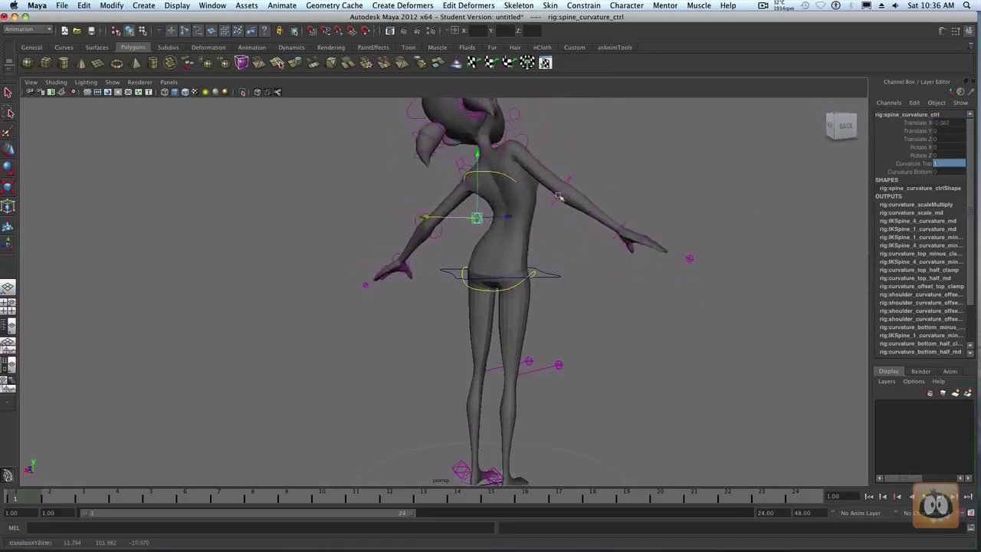
{"action": "mouse_move", "coordinate": [654, 160]}
{"action": "middle_mouse_down"}
{"action": "mouse_move", "coordinate": [622, 169]}
{"action": "mouse_move", "coordinate": [683, 171]}
{"action": "mouse_move", "coordinate": [654, 172]}
{"action": "mouse_move", "coordinate": [663, 173]}
{"action": "middle_mouse_up"}
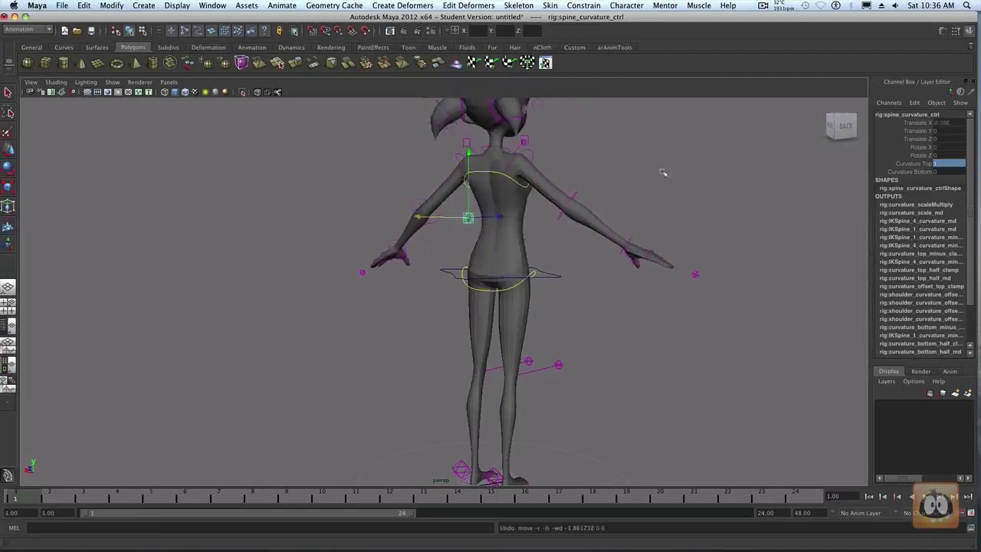
{"action": "key", "text": "1"}
Set the spine curvature control's Curvature Top to 0 and Curvature Bottom to 1.
{"action": "left_click", "coordinate": [938, 163]}
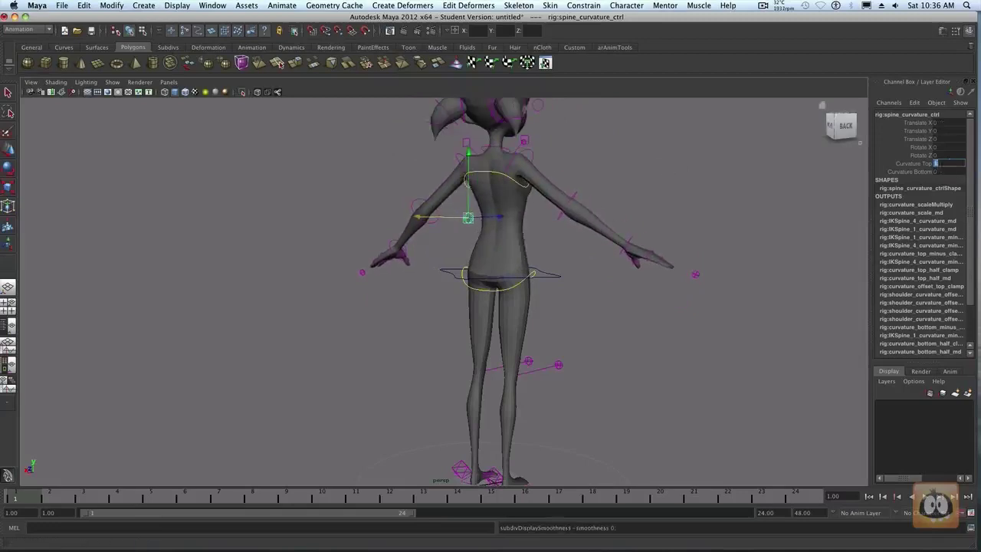
{"action": "key", "text": "Tab"}
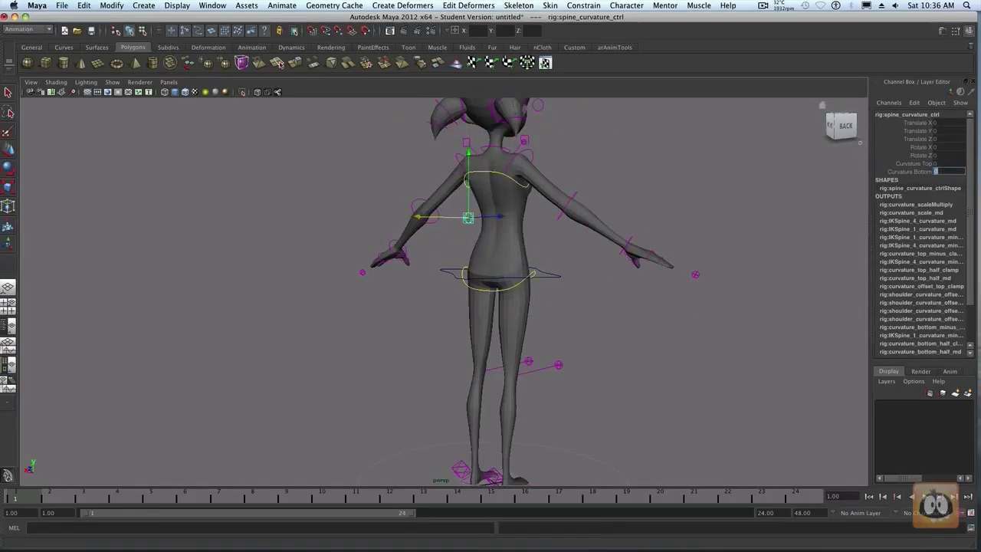
{"action": "type", "text": "1"}
Try shifting the curvature control along X to test the hips, undo the move, and set Curvature Bottom to 0.
{"action": "left_click", "coordinate": [918, 122]}
{"action": "middle_click_drag", "start_coordinate": [744, 204], "coordinate": [691, 184]}
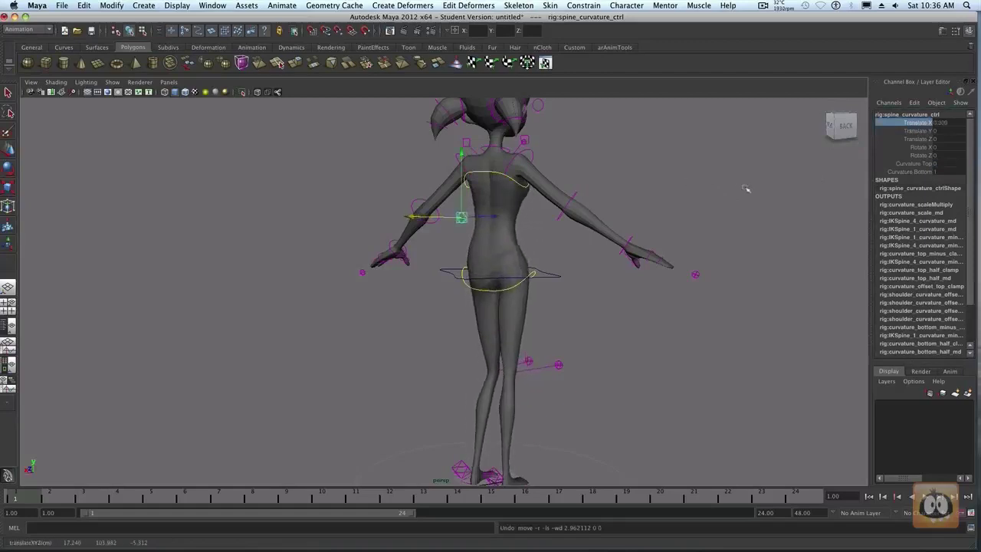
{"action": "key", "text": "z"}
{"action": "left_click", "coordinate": [939, 171]}
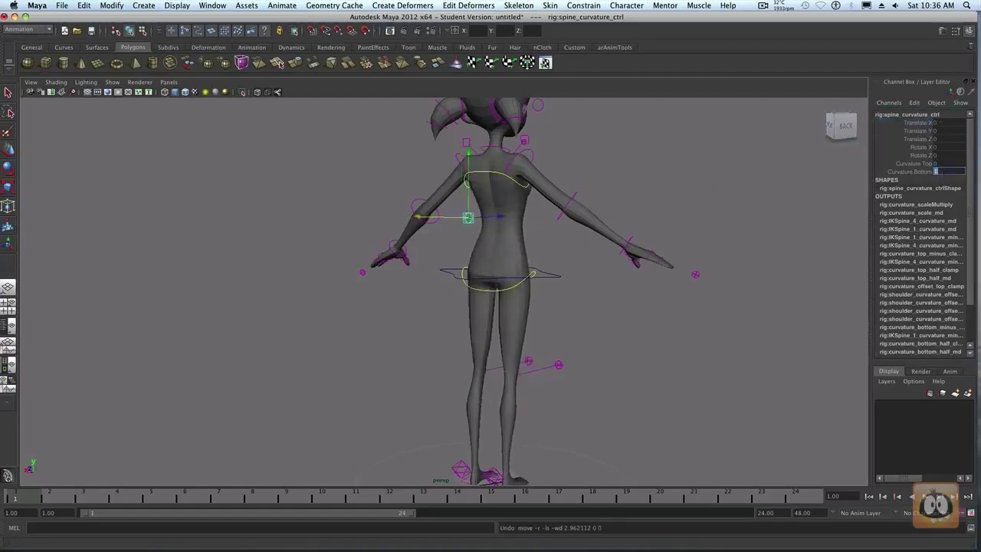
{"action": "type", "text": "0"}
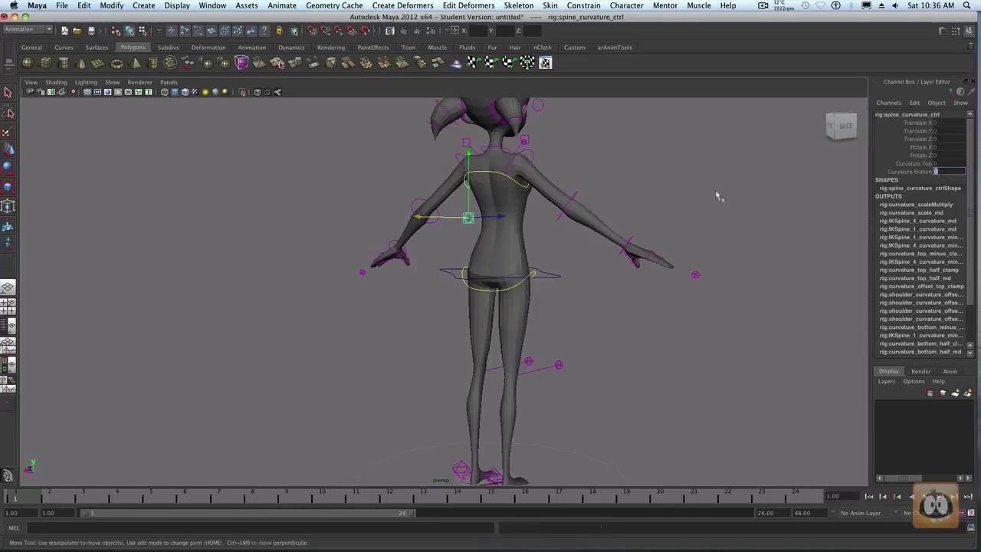
Try shifting the IK hip control sideways to test how the hips and spine follow.
{"action": "left_click", "coordinate": [569, 230]}
{"action": "left_click", "coordinate": [535, 274]}
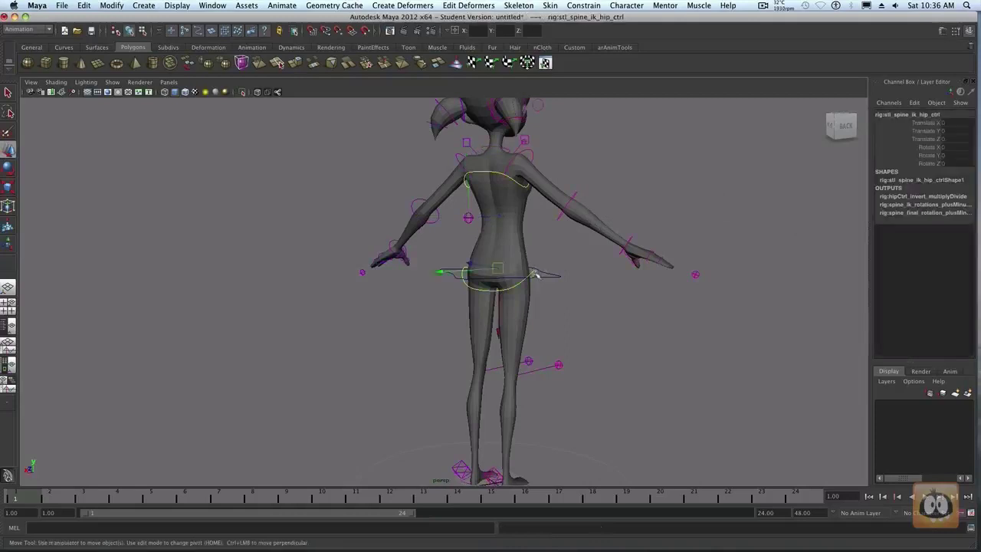
{"action": "left_click_drag", "start_coordinate": [477, 258], "coordinate": [535, 279]}
{"action": "key", "text": "ctrl+z"}
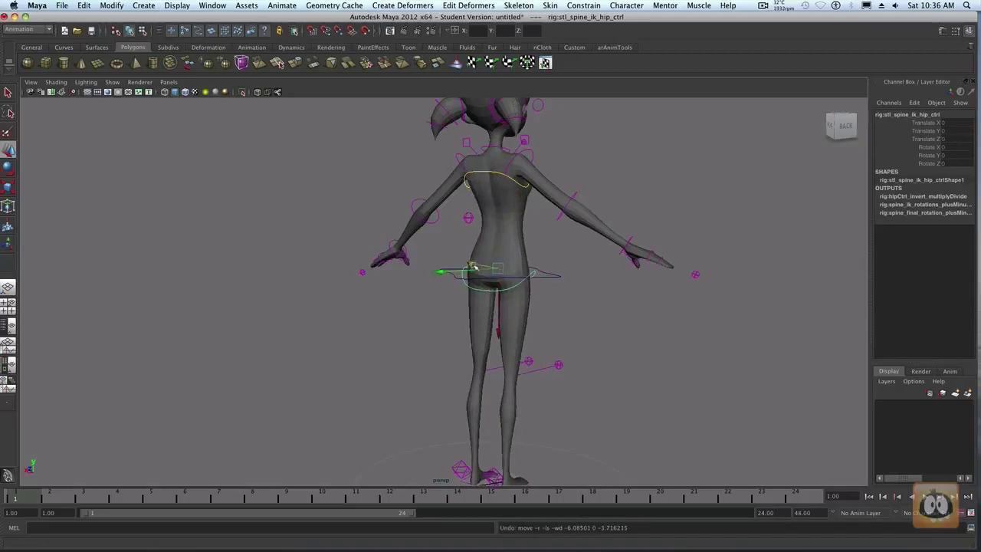
{"action": "left_click_drag", "start_coordinate": [474, 267], "coordinate": [507, 273]}
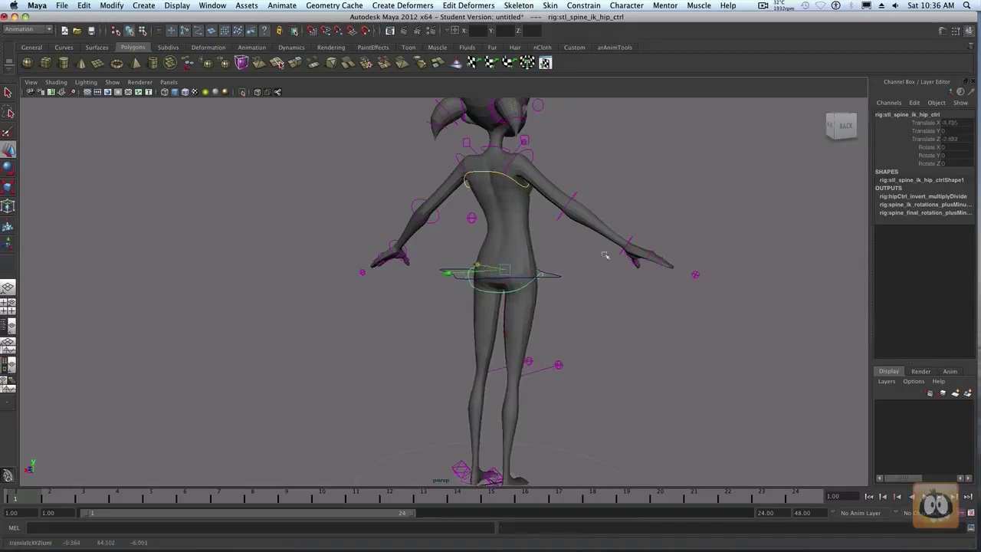
Try rotating the IK hip control about Y and undo the rotation.
{"action": "left_click", "coordinate": [928, 147]}
{"action": "key", "text": "e"}
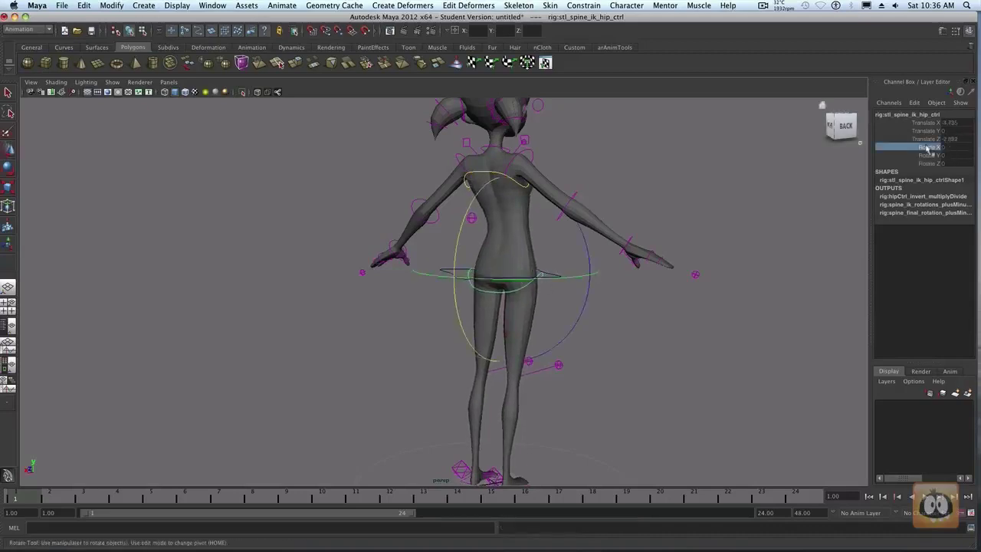
{"action": "left_click", "coordinate": [927, 156]}
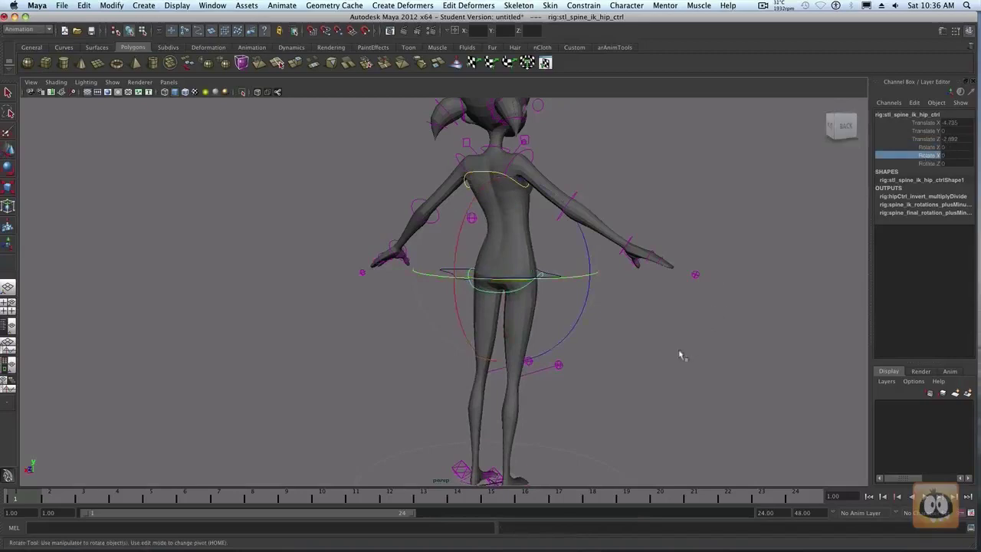
{"action": "middle_click_drag", "start_coordinate": [677, 354], "coordinate": [688, 352]}
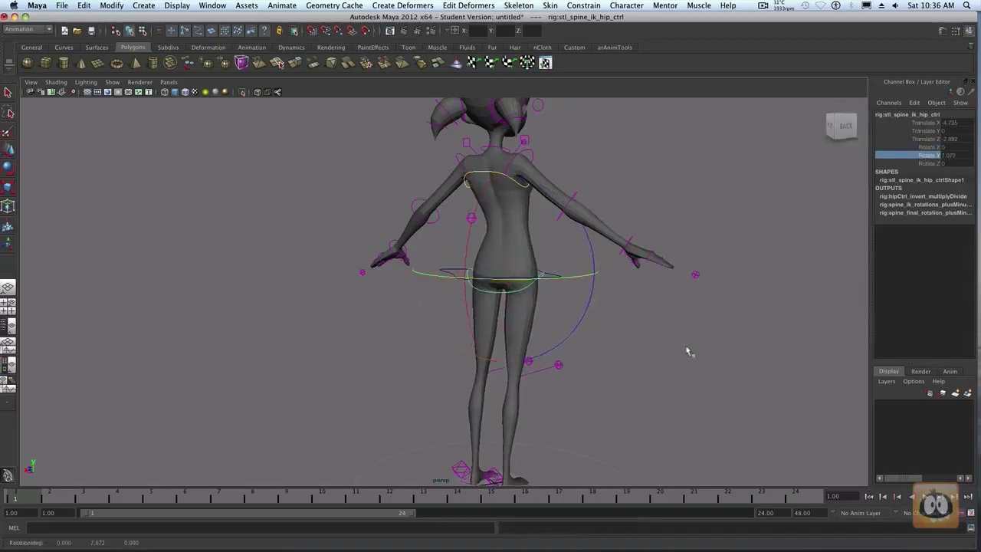
{"action": "key", "text": "z"}
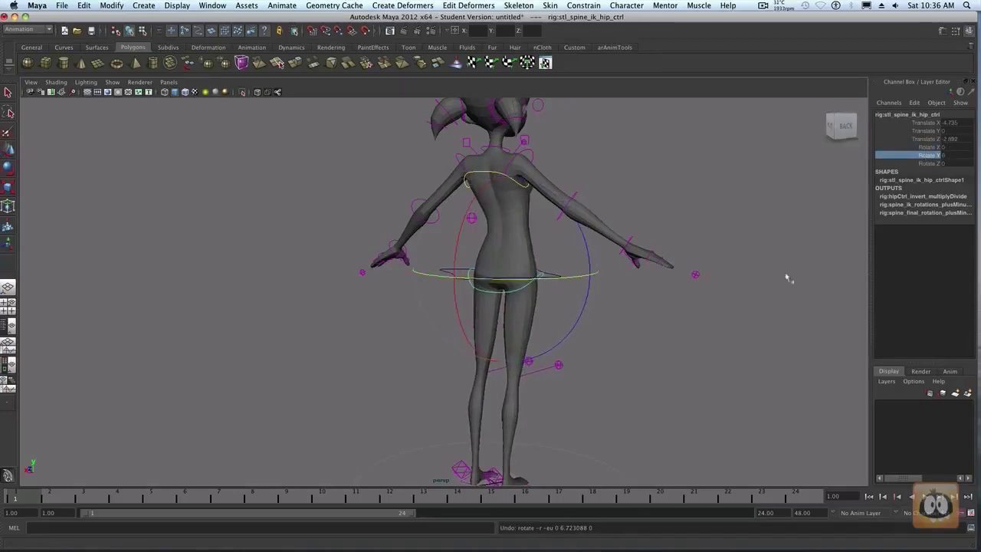
Try tilting the IK hip control about Z, undo the rotation and hip move, and select the spine curvature control.
{"action": "left_click", "coordinate": [931, 163]}
{"action": "middle_click_drag", "start_coordinate": [727, 305], "coordinate": [746, 286]}
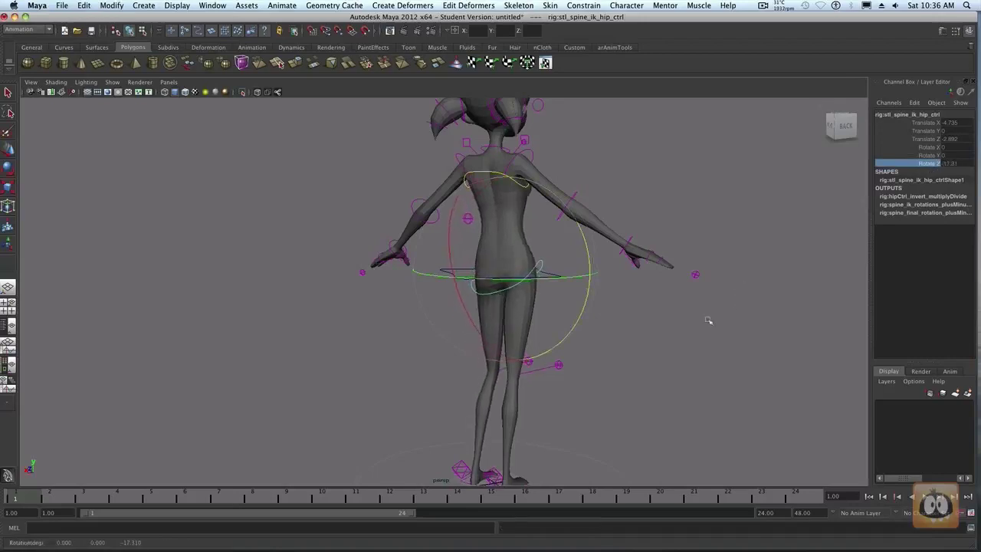
{"action": "key", "text": "z"}
{"action": "key", "text": "z"}
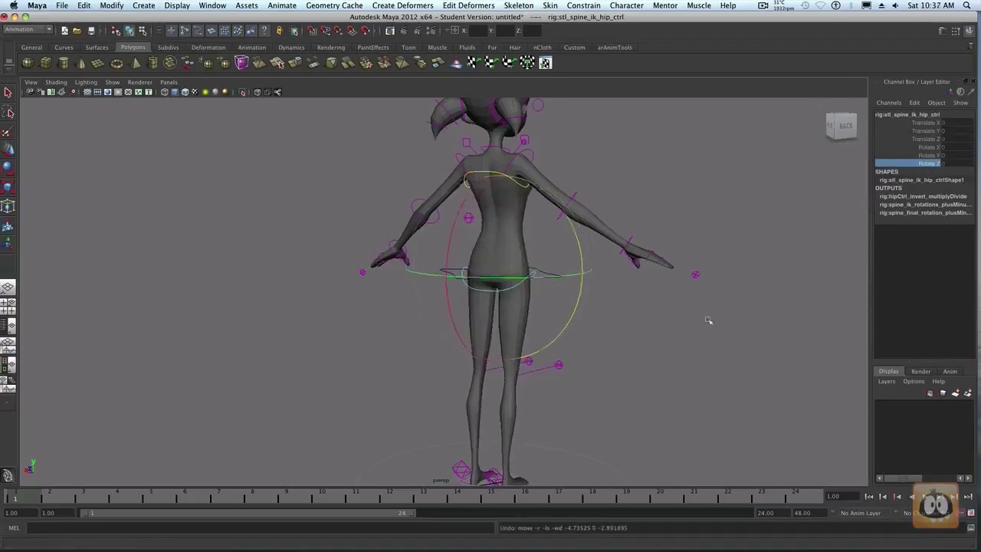
{"action": "left_click", "coordinate": [505, 235]}
{"action": "left_click", "coordinate": [468, 218]}
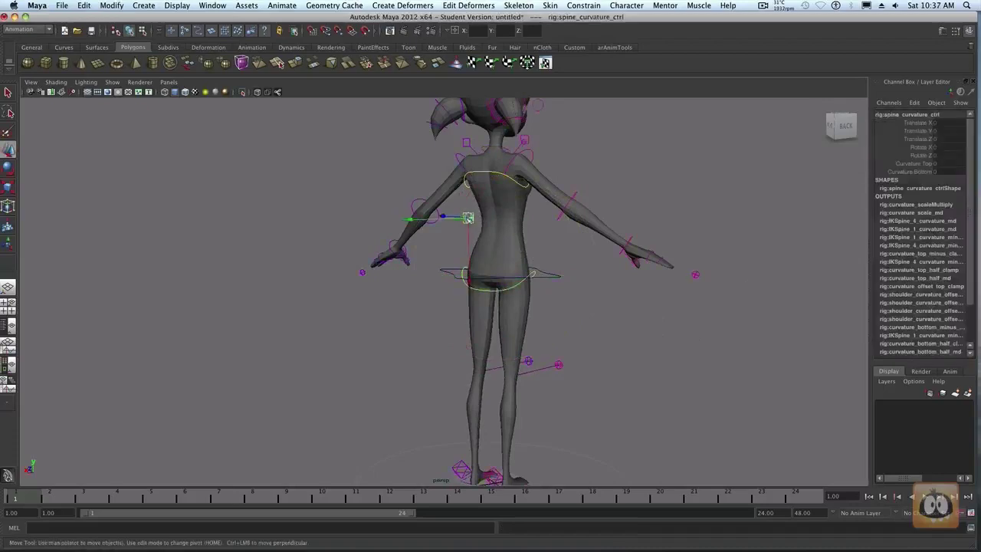
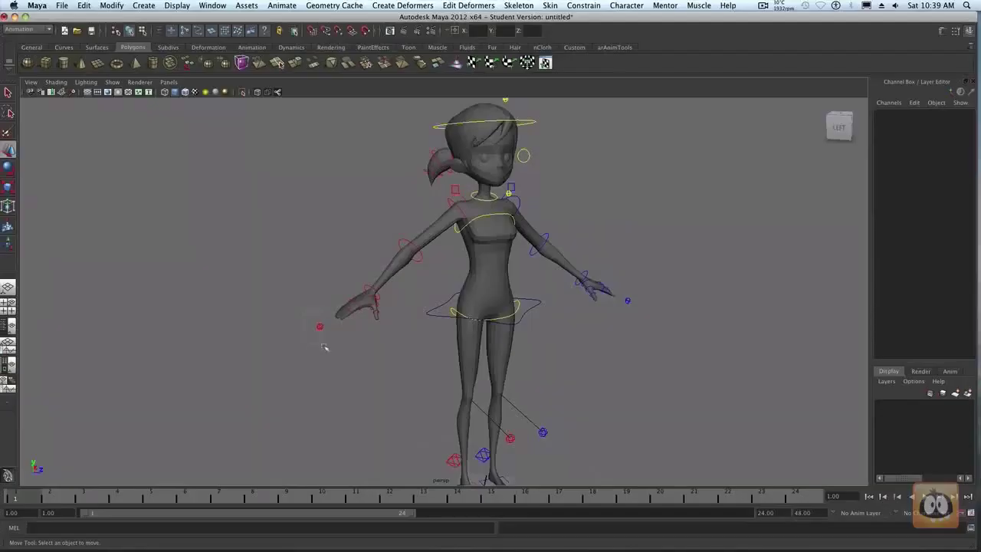
Snap the right arm to IK using the Snap IK/FK option on the right arm control.
{"action": "left_click", "coordinate": [320, 325]}
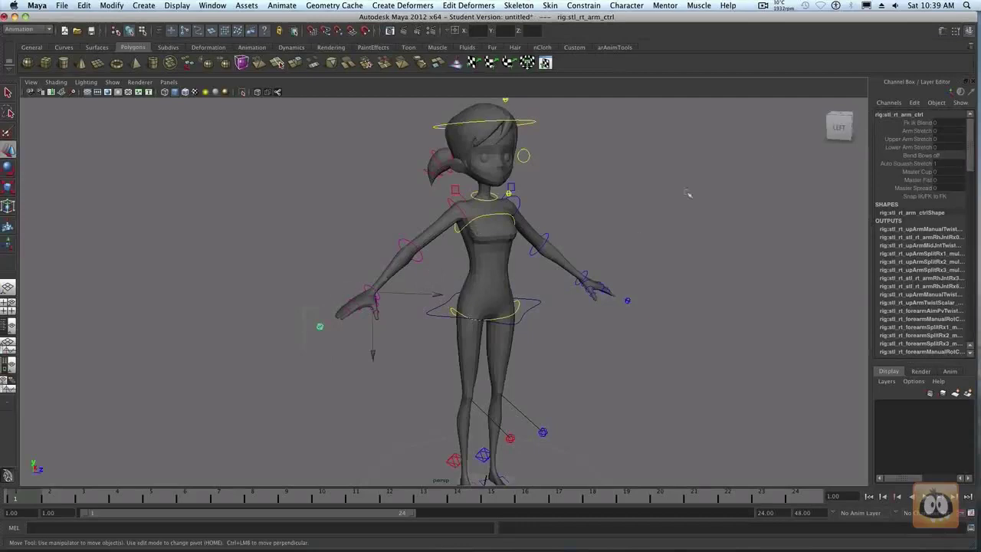
{"action": "left_click", "coordinate": [297, 325]}
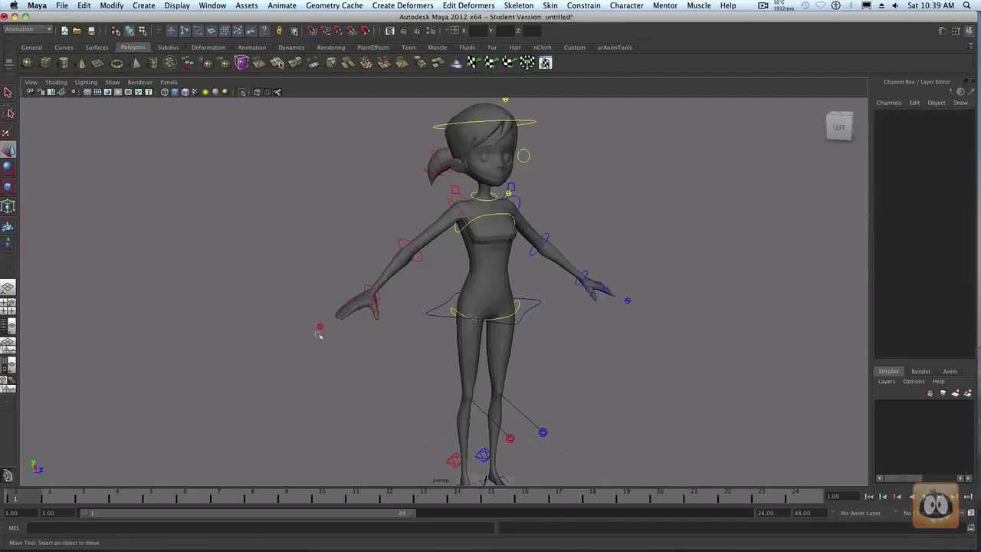
{"action": "left_click", "coordinate": [320, 326]}
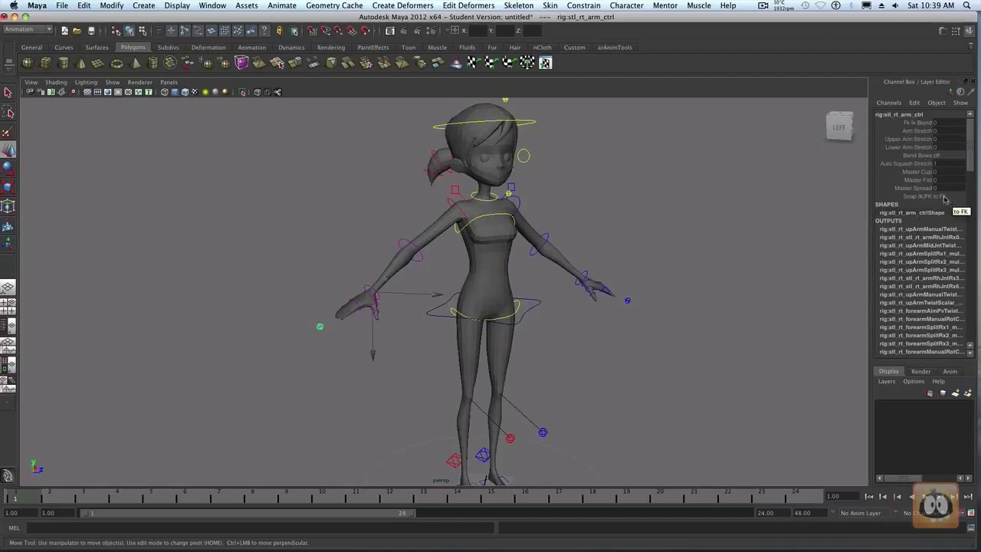
{"action": "left_click", "coordinate": [950, 197]}
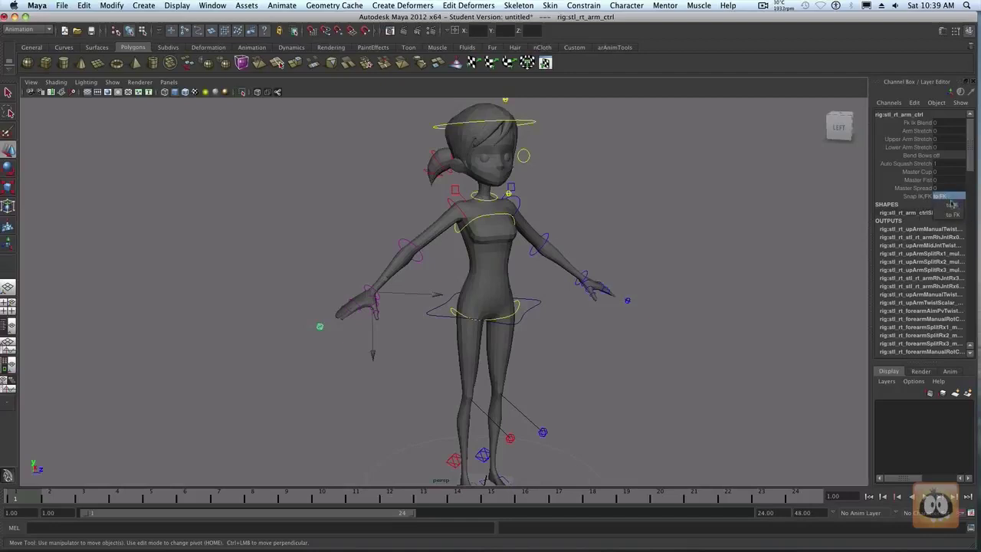
{"action": "left_click", "coordinate": [951, 205]}
{"action": "left_click", "coordinate": [494, 257]}
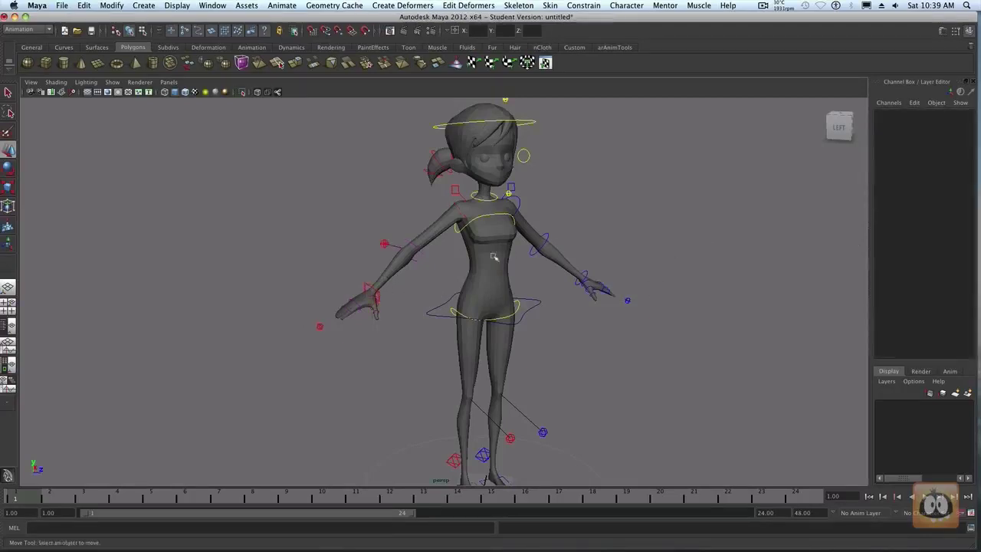
Try raising the right arm IK control to about 32.3 in Translate Y and bringing it forward to about 25.2 in Z.
{"action": "left_click", "coordinate": [371, 290]}
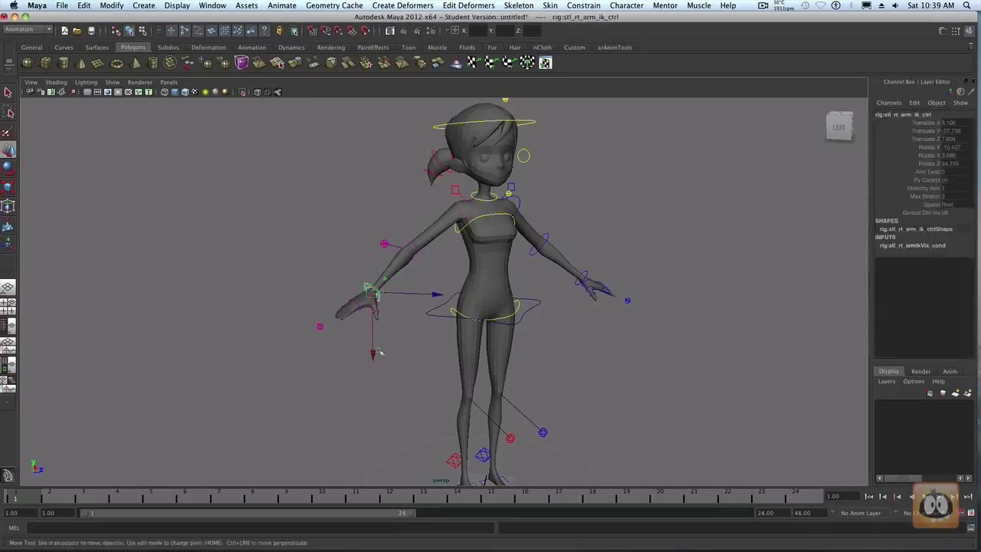
{"action": "left_click", "coordinate": [926, 131]}
{"action": "middle_click_drag", "start_coordinate": [370, 233], "coordinate": [349, 335]}
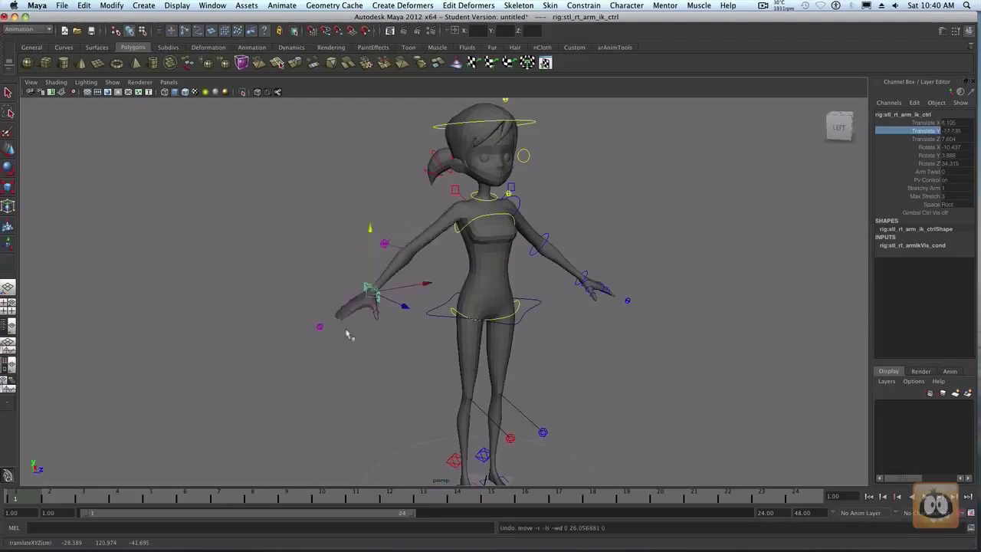
{"action": "middle_click_drag", "start_coordinate": [374, 229], "coordinate": [401, 136]}
{"action": "left_click_drag", "start_coordinate": [373, 290], "coordinate": [488, 284], "text": "alt"}
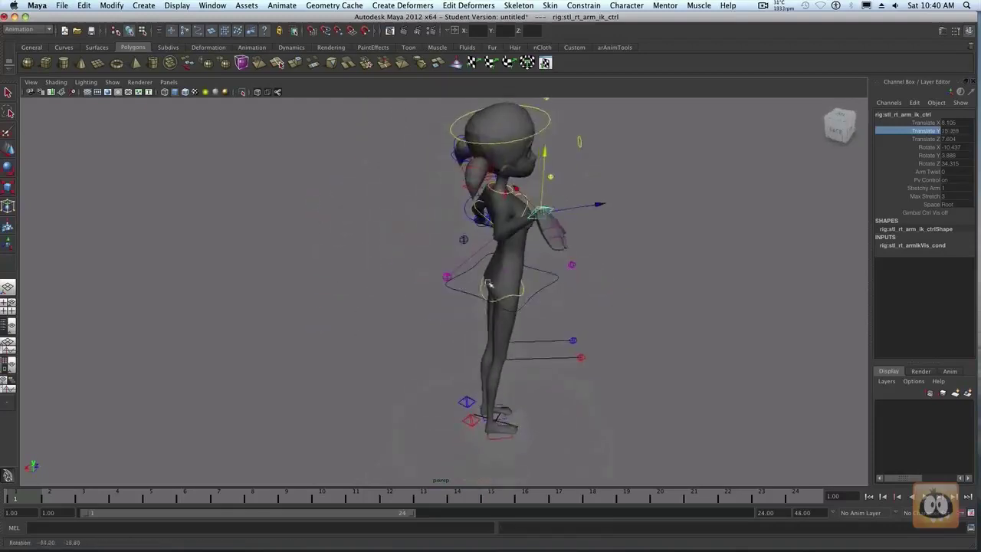
{"action": "left_click", "coordinate": [601, 205]}
{"action": "middle_click_drag", "start_coordinate": [579, 209], "coordinate": [592, 115]}
{"action": "left_click_drag", "start_coordinate": [592, 115], "coordinate": [552, 226], "text": "alt"}
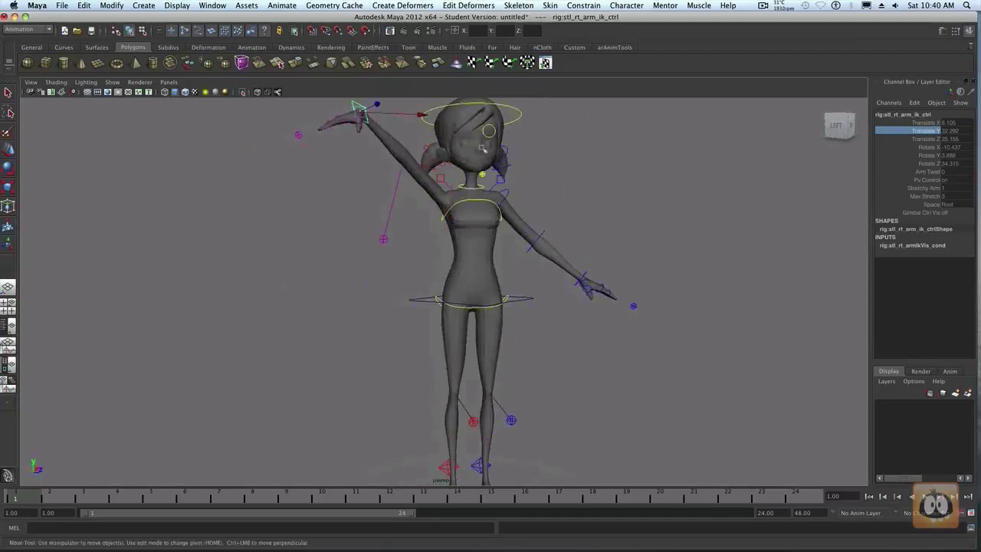
Try moving the right arm IK control to about 48.5 in Translate X and 40.3 in Z, and inspect the arm.
{"action": "left_click", "coordinate": [420, 115]}
{"action": "middle_click_drag", "start_coordinate": [420, 115], "coordinate": [468, 141]}
{"action": "left_click_drag", "start_coordinate": [468, 142], "coordinate": [625, 222], "text": "alt"}
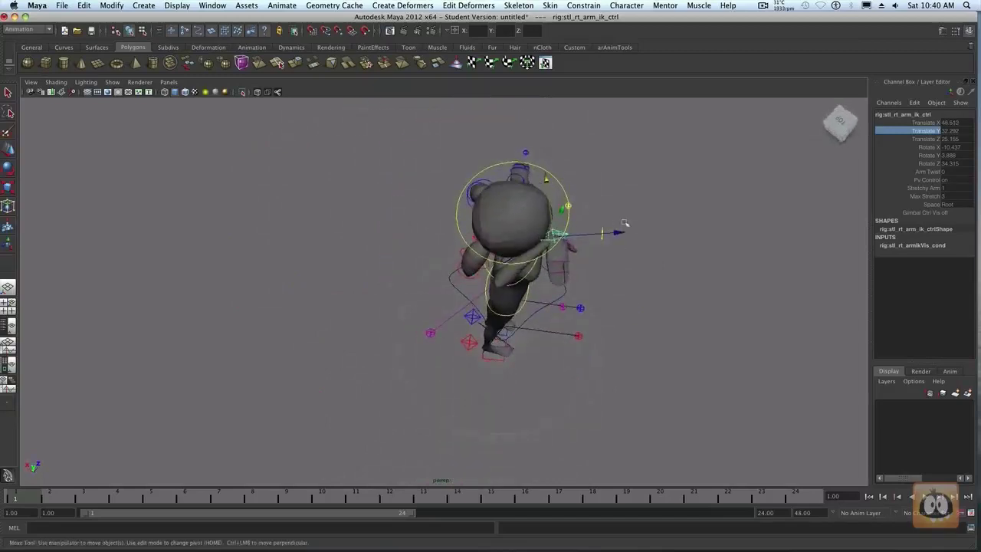
{"action": "middle_click_drag", "start_coordinate": [619, 231], "coordinate": [618, 292]}
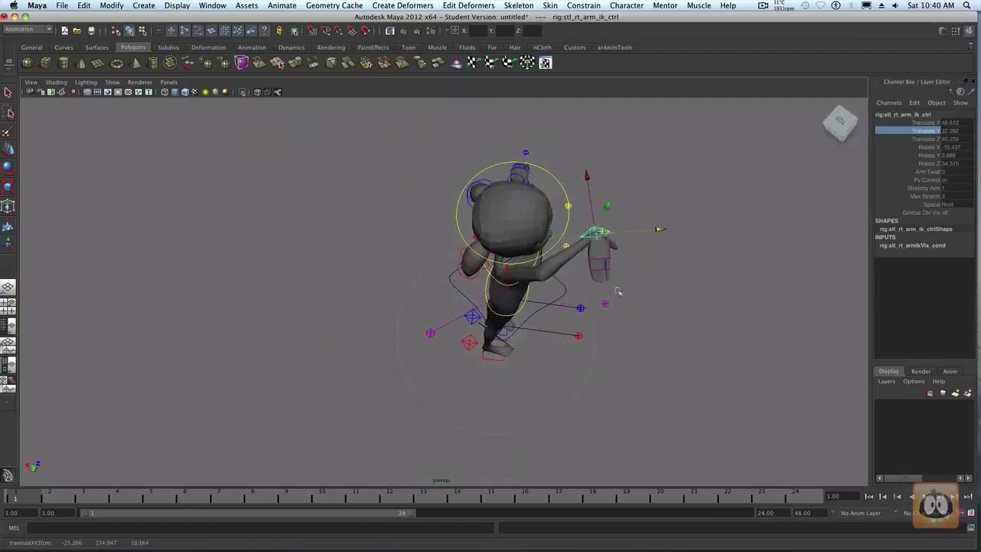
{"action": "left_click_drag", "start_coordinate": [738, 307], "coordinate": [617, 184], "text": "alt"}
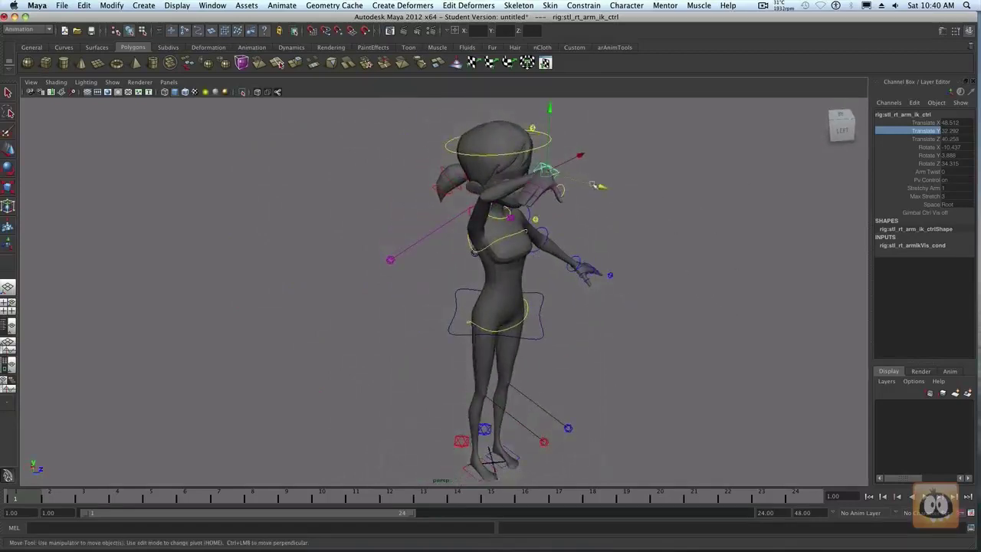
{"action": "left_click_drag", "start_coordinate": [498, 192], "coordinate": [701, 215], "text": "alt"}
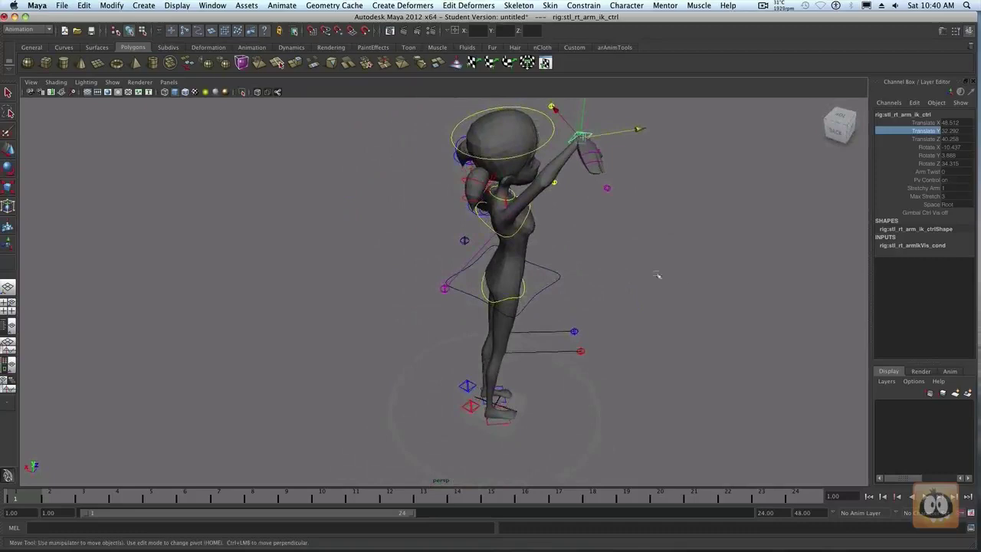
{"action": "left_click_drag", "start_coordinate": [657, 274], "coordinate": [764, 263], "text": "alt"}
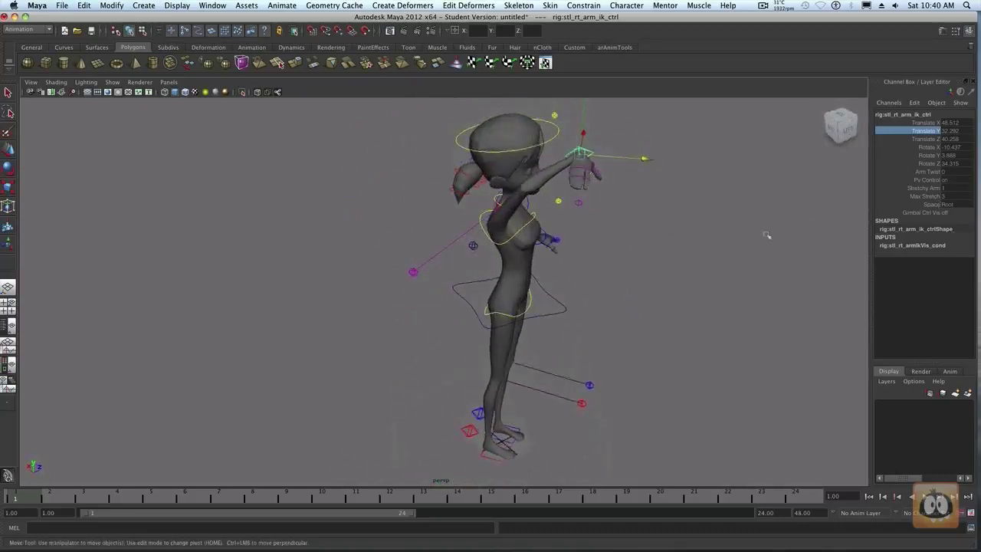
Snap the posed right arm back to FK using the arm control's Snap IK/FK option.
{"action": "left_click", "coordinate": [615, 228]}
{"action": "left_click", "coordinate": [579, 204]}
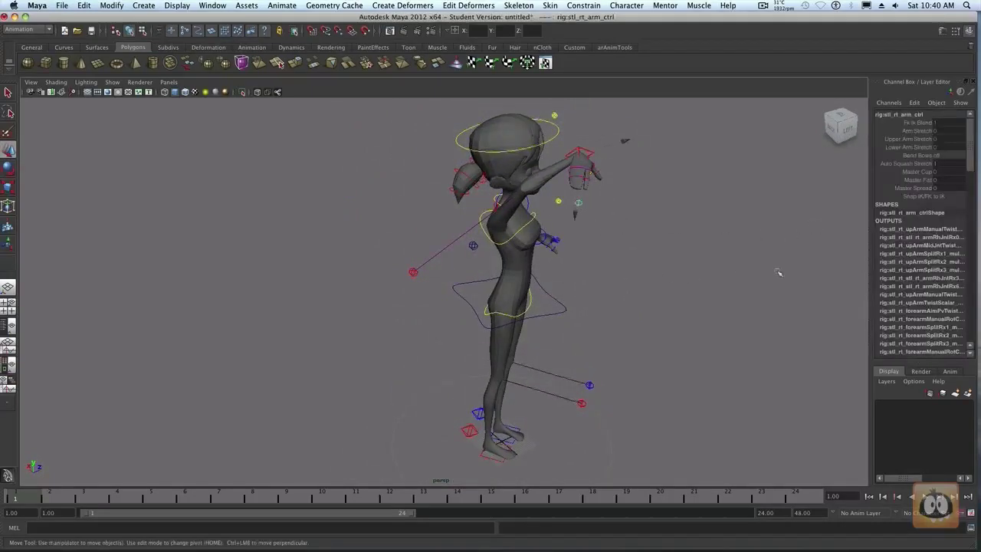
{"action": "left_click", "coordinate": [960, 197]}
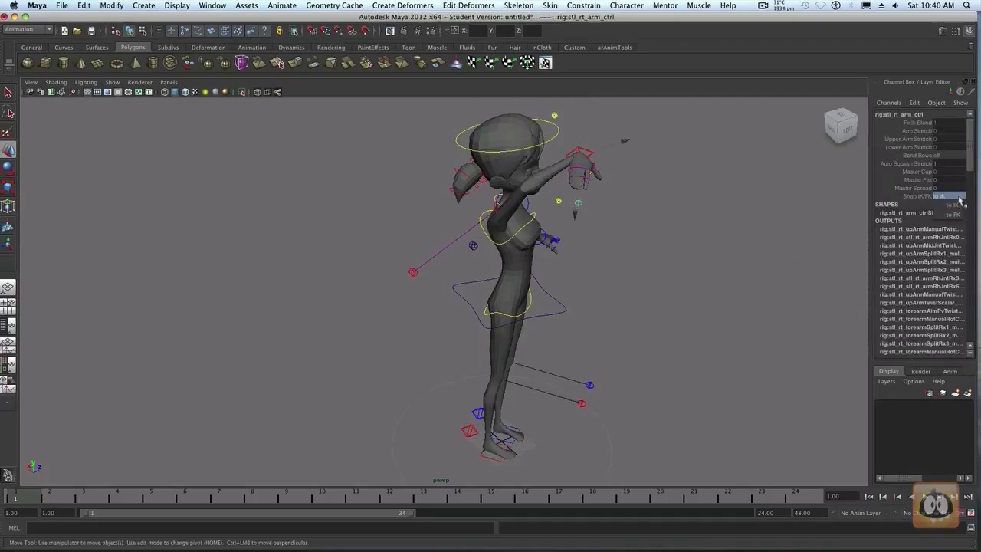
{"action": "left_click", "coordinate": [965, 215]}
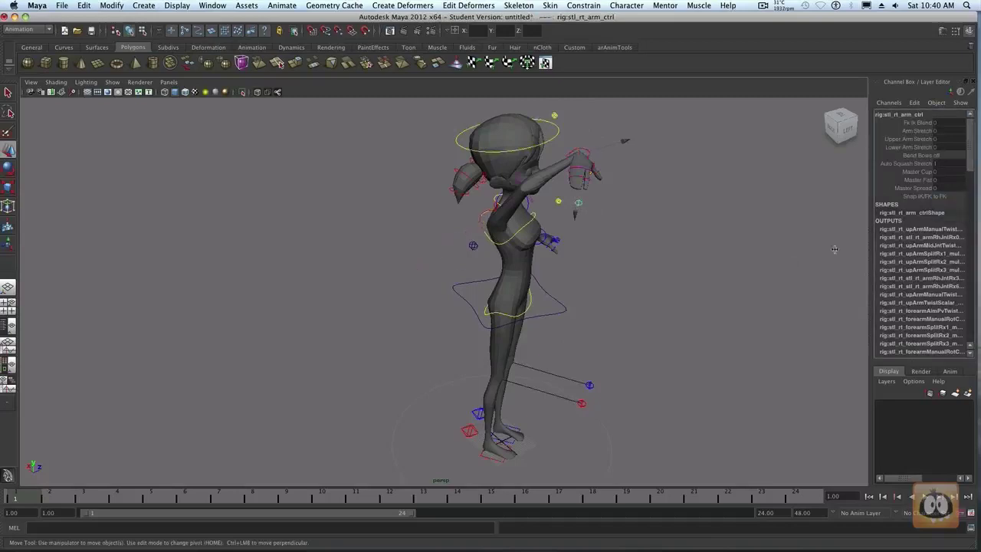
Try swinging the right upper arm outward by rotating its FK control about Y.
{"action": "left_click_drag", "start_coordinate": [701, 281], "coordinate": [480, 222], "text": "alt"}
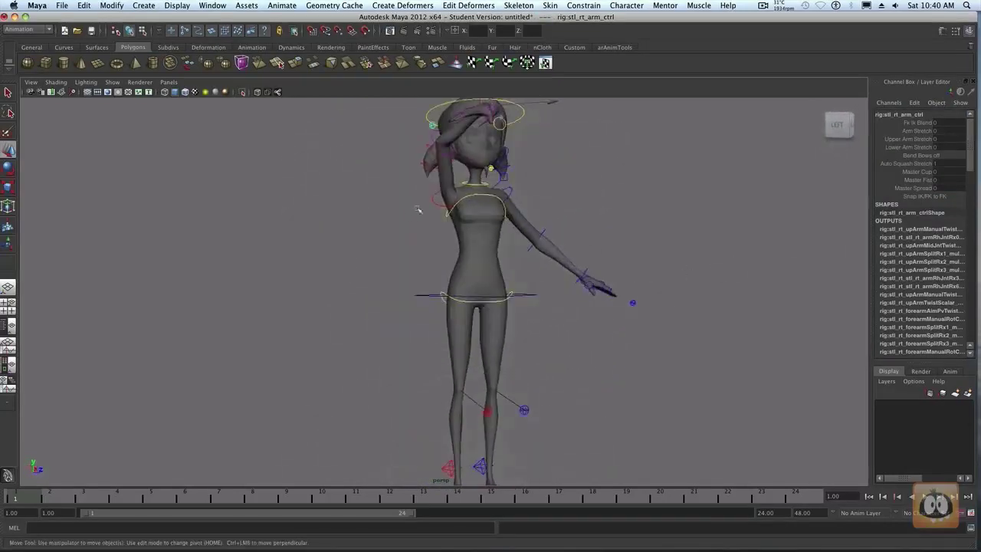
{"action": "left_click", "coordinate": [443, 204]}
{"action": "key", "text": "e"}
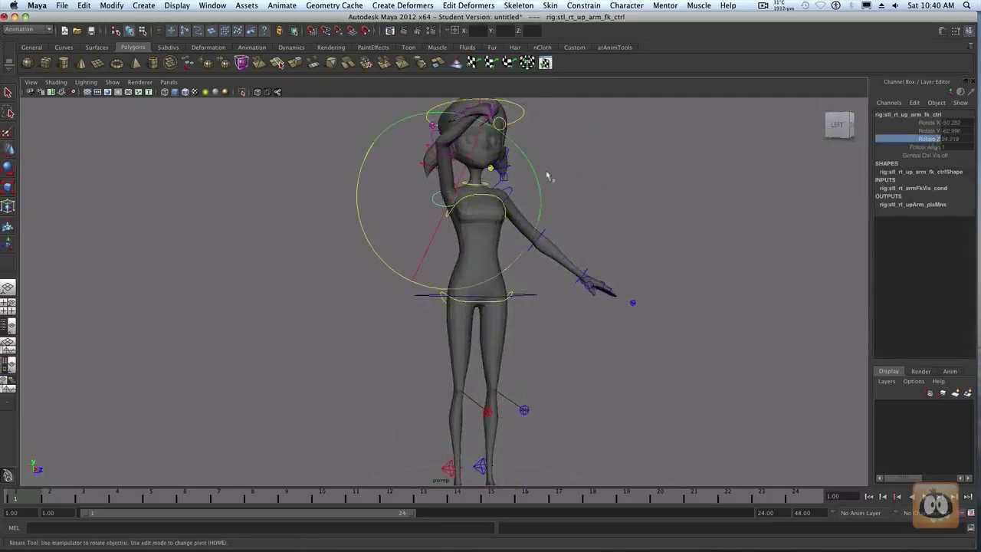
{"action": "left_click", "coordinate": [929, 130]}
{"action": "middle_click_drag", "start_coordinate": [734, 212], "coordinate": [818, 206]}
{"action": "key", "text": "ctrl+z"}
{"action": "left_click_drag", "start_coordinate": [710, 241], "coordinate": [393, 334], "text": "alt"}
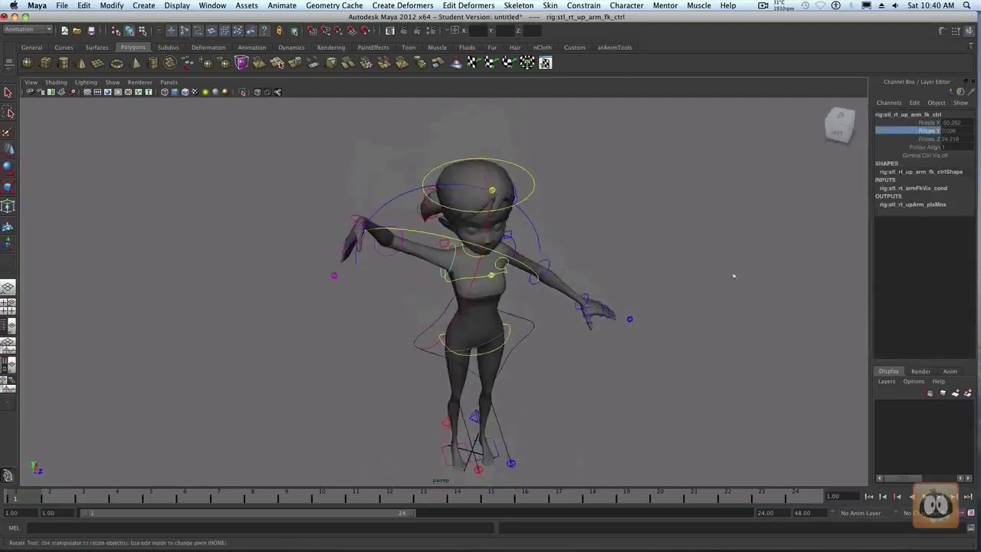
Try bending the right elbow by rotating its FK control about Y, and undo the bend.
{"action": "left_click", "coordinate": [307, 362]}
{"action": "left_click", "coordinate": [390, 257]}
{"action": "key", "text": "w"}
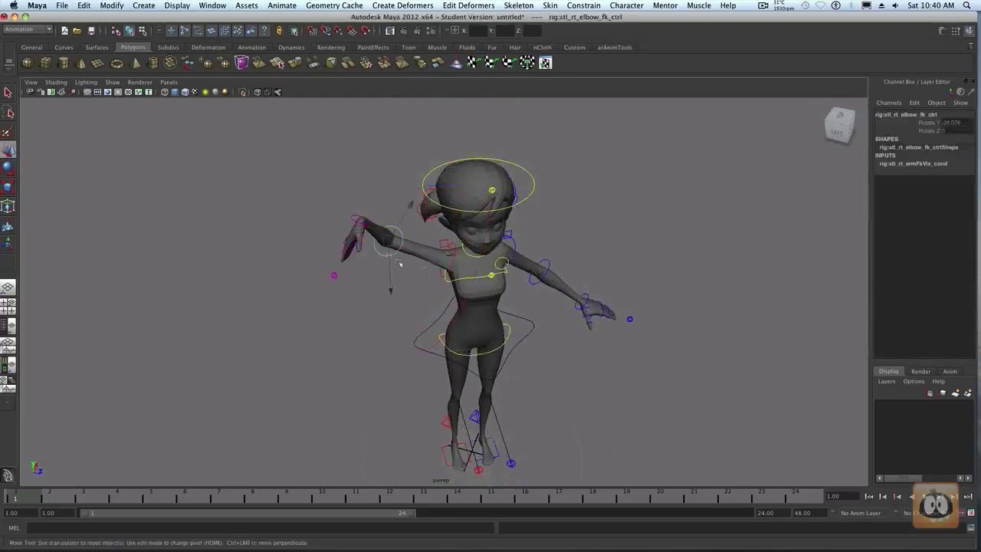
{"action": "left_click", "coordinate": [929, 123]}
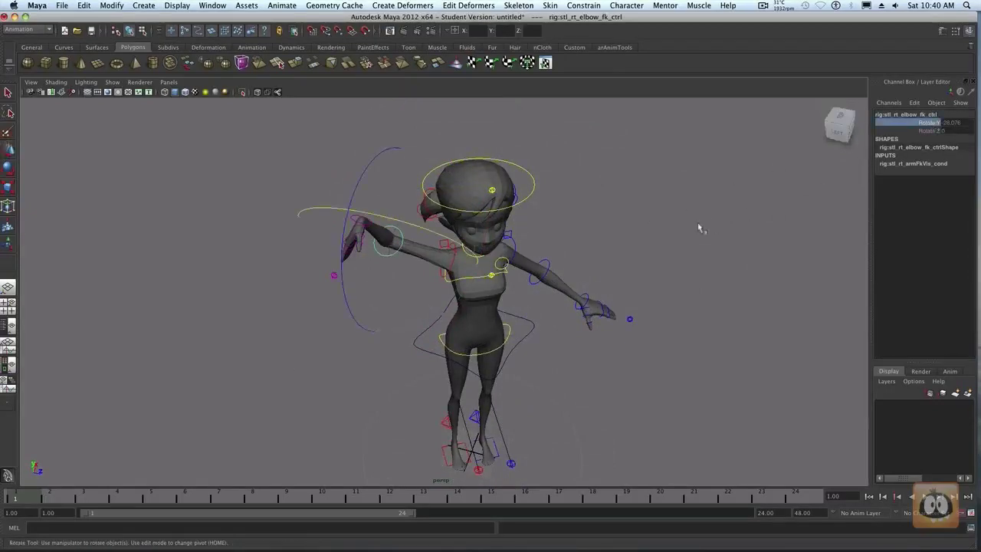
{"action": "middle_click_drag", "start_coordinate": [701, 225], "coordinate": [782, 258]}
{"action": "key", "text": "ctrl+z"}
{"action": "key", "text": "ctrl+z"}
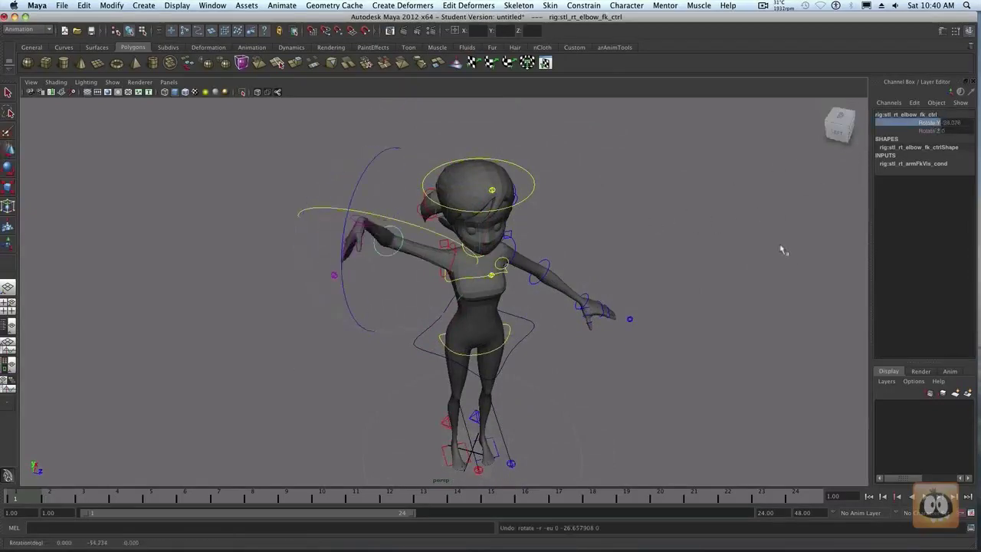
Undo the right arm's FK rotation, the snap to FK, and the IK moves back to the initial IK pose.
{"action": "key", "text": "ctrl+z"}
{"action": "key", "text": "ctrl+z"}
{"action": "key", "text": "ctrl+z"}
{"action": "key", "text": "ctrl+z"}
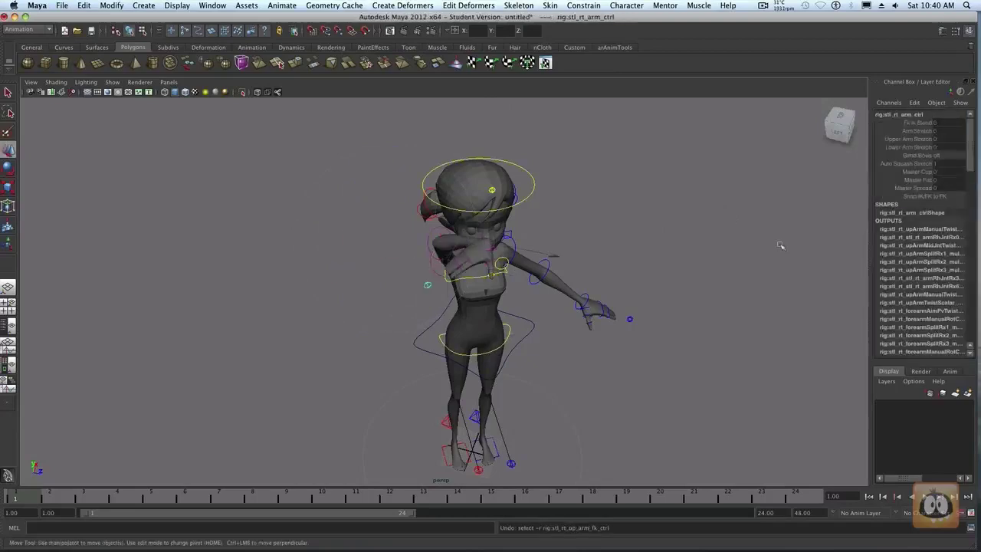
{"action": "key", "text": "ctrl+z"}
{"action": "key", "text": "ctrl+z"}
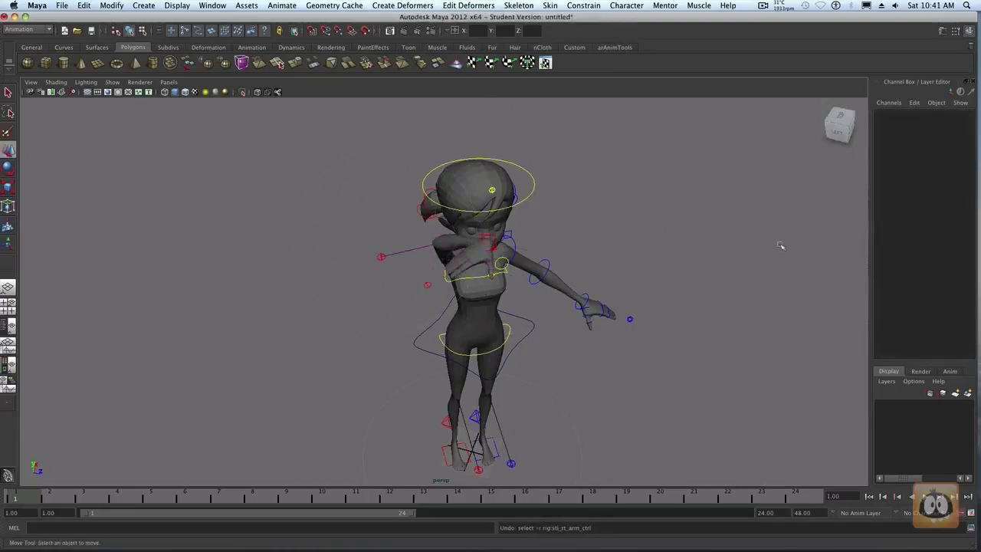
{"action": "key", "text": "ctrl+z"}
{"action": "key", "text": "ctrl+z"}
{"action": "key", "text": "ctrl+z"}
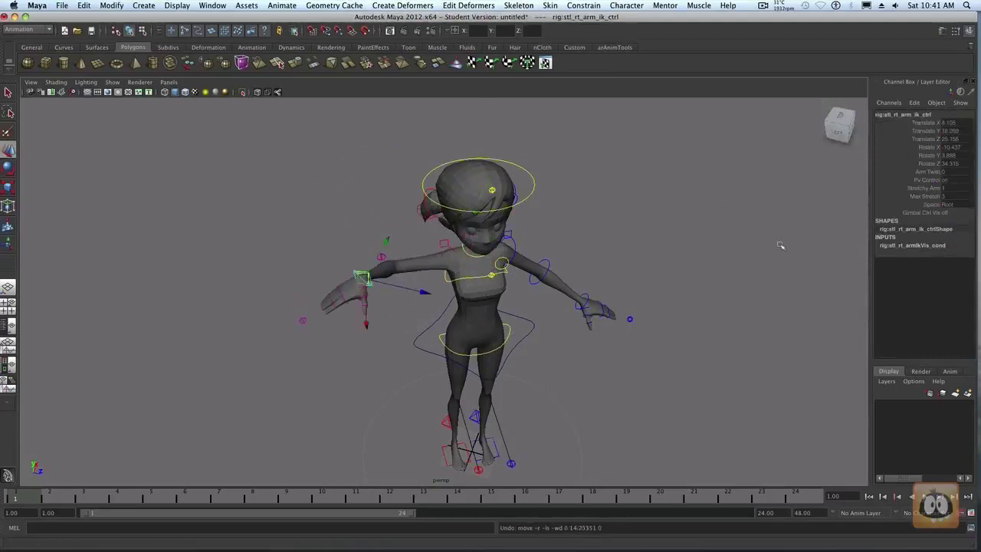
{"action": "key", "text": "ctrl+z"}
{"action": "key", "text": "ctrl+z"}
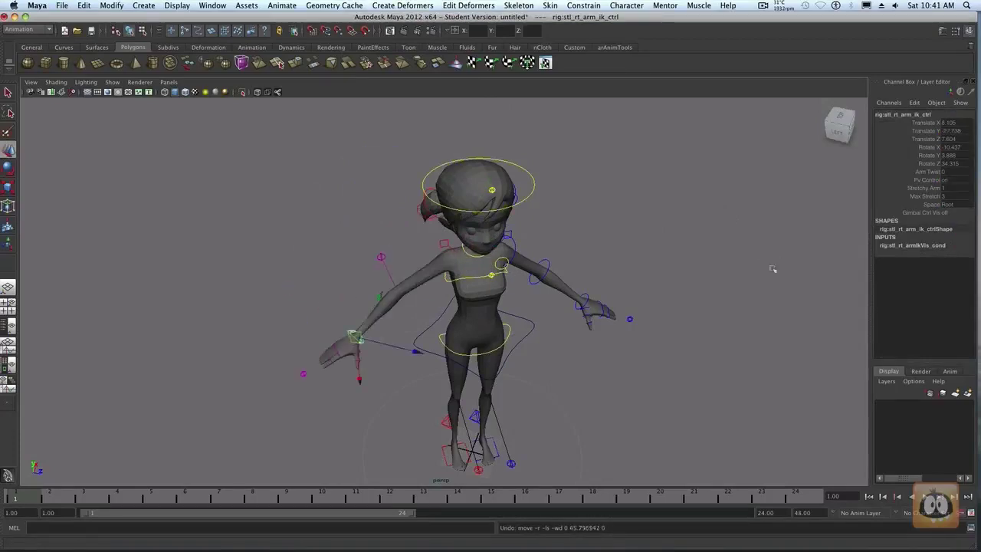
{"action": "left_click_drag", "start_coordinate": [639, 405], "coordinate": [635, 370], "text": "alt"}
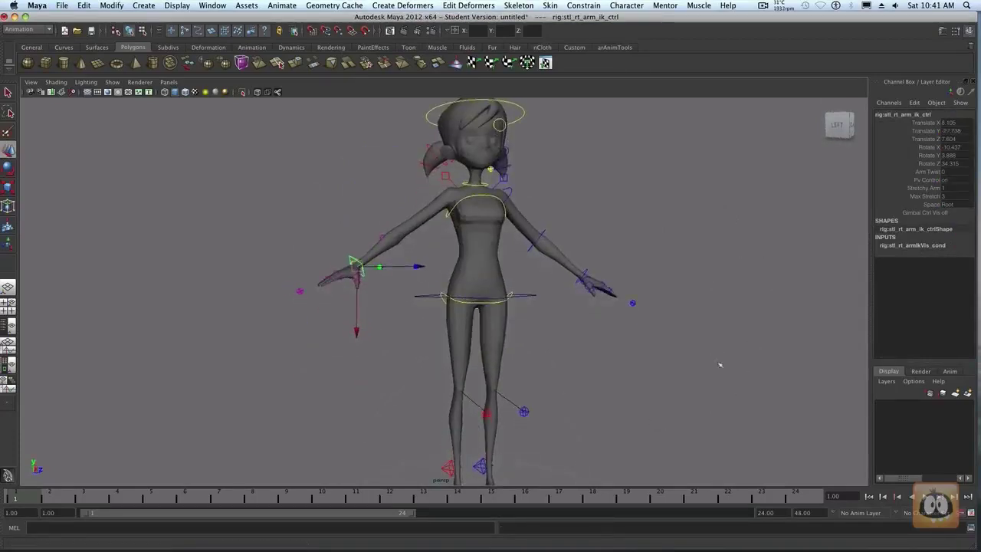
Adjust the right elbow pole vector control's Translate Y to about -14.7.
{"action": "left_click_drag", "start_coordinate": [716, 364], "coordinate": [696, 362], "text": "alt"}
{"action": "left_click_drag", "start_coordinate": [603, 410], "coordinate": [674, 391], "text": "alt"}
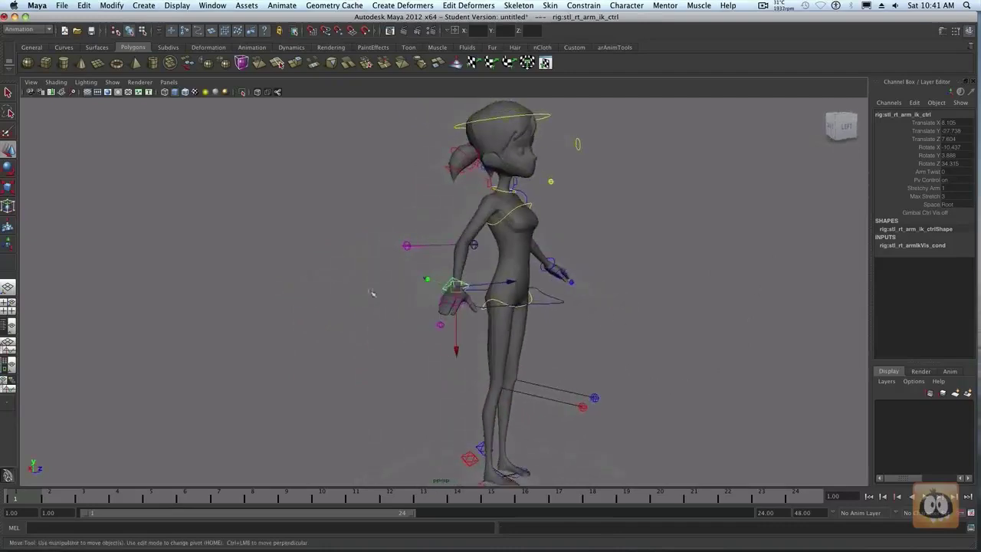
{"action": "left_click_drag", "start_coordinate": [330, 330], "coordinate": [385, 360], "text": "alt"}
{"action": "left_click_drag", "start_coordinate": [298, 344], "coordinate": [317, 315], "text": "alt"}
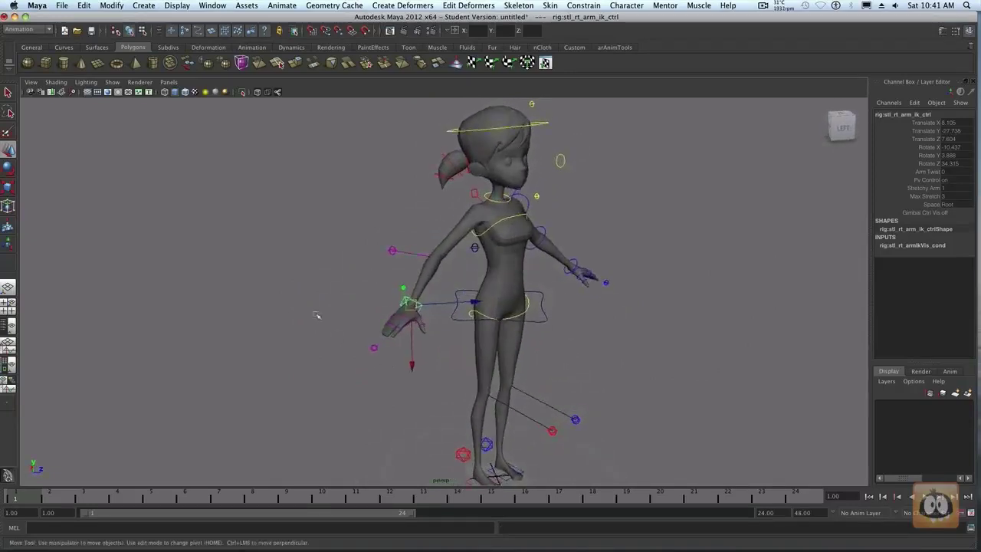
{"action": "left_click", "coordinate": [393, 253]}
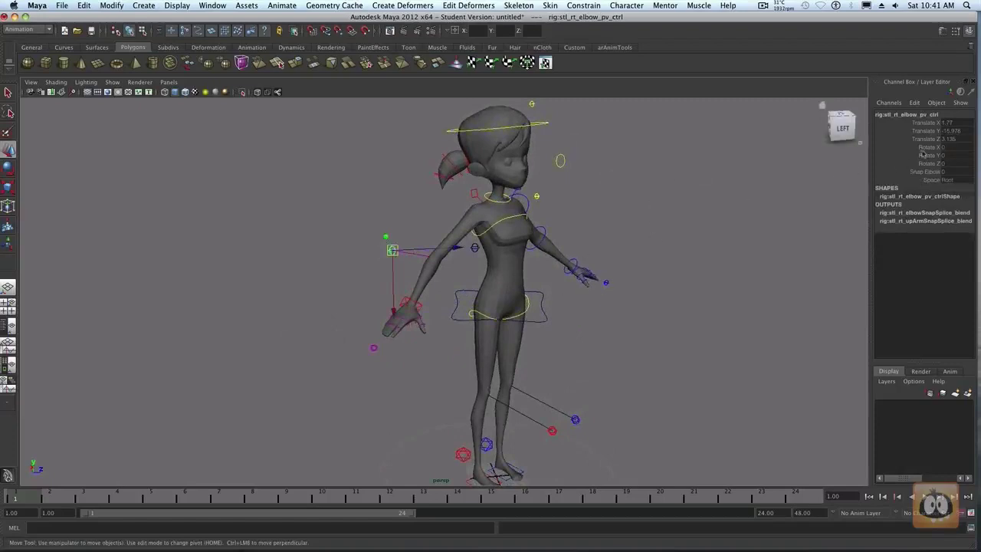
{"action": "left_click", "coordinate": [927, 131]}
{"action": "mouse_move", "coordinate": [663, 341]}
{"action": "middle_mouse_down"}
{"action": "mouse_move", "coordinate": [679, 306]}
{"action": "mouse_move", "coordinate": [671, 370]}
{"action": "mouse_move", "coordinate": [679, 350]}
{"action": "middle_mouse_up"}
{"action": "left_click", "coordinate": [679, 350]}
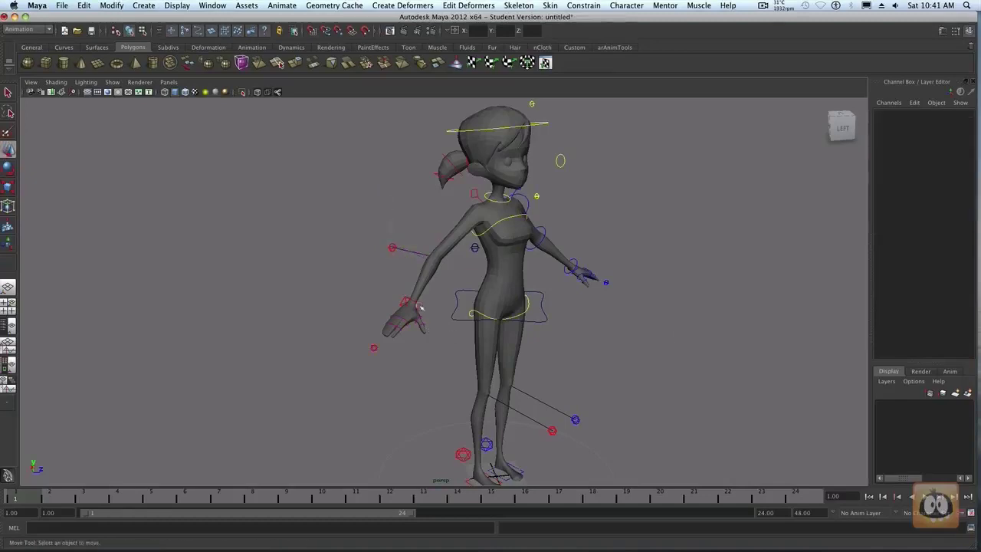
Bend the right arm by setting the right arm IK control's Translate X to about 27.95.
{"action": "left_click", "coordinate": [418, 307]}
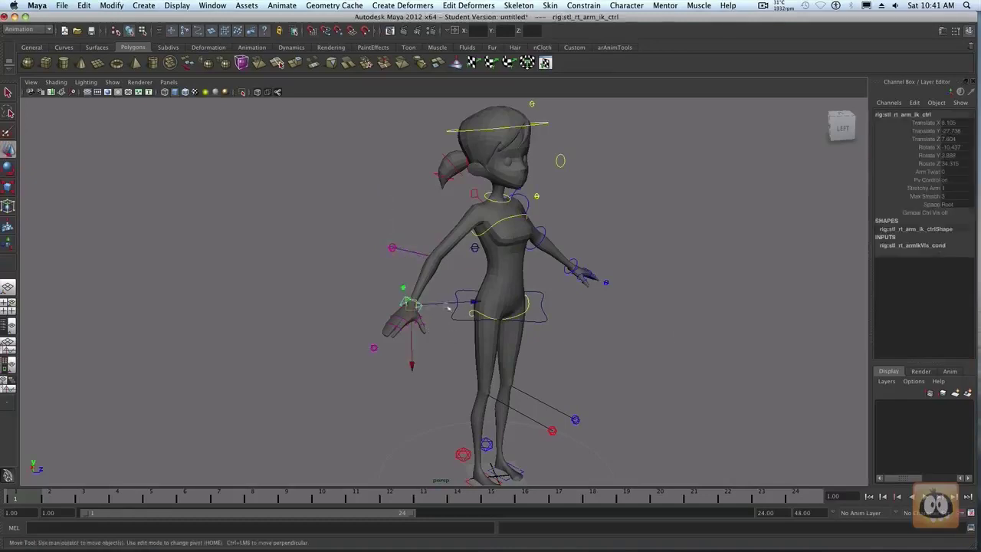
{"action": "left_click", "coordinate": [926, 122]}
{"action": "middle_click_drag", "start_coordinate": [635, 281], "coordinate": [650, 257]}
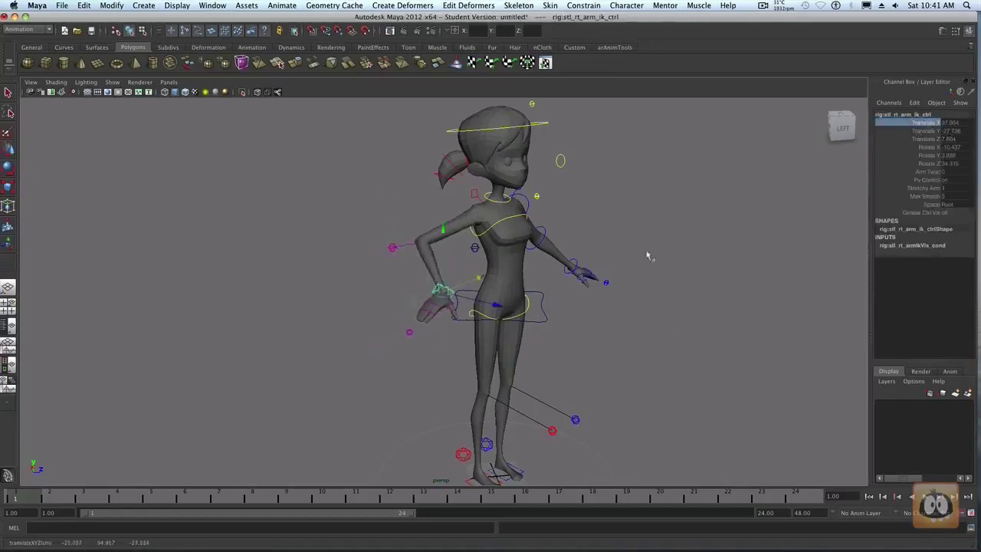
{"action": "left_click", "coordinate": [410, 239]}
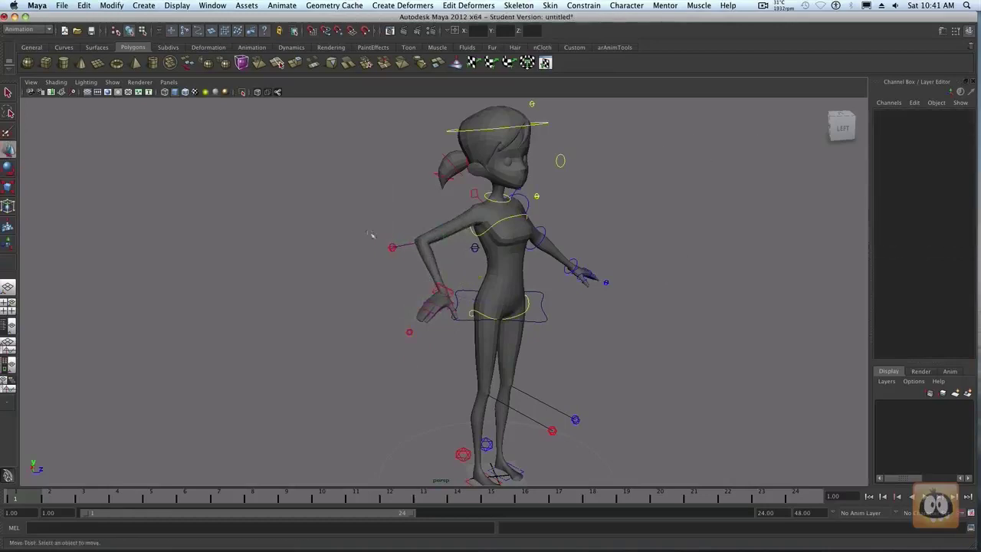
Try shifting the right elbow pole vector control along Translate Y, and undo the move.
{"action": "left_click", "coordinate": [392, 247]}
{"action": "left_click", "coordinate": [926, 130]}
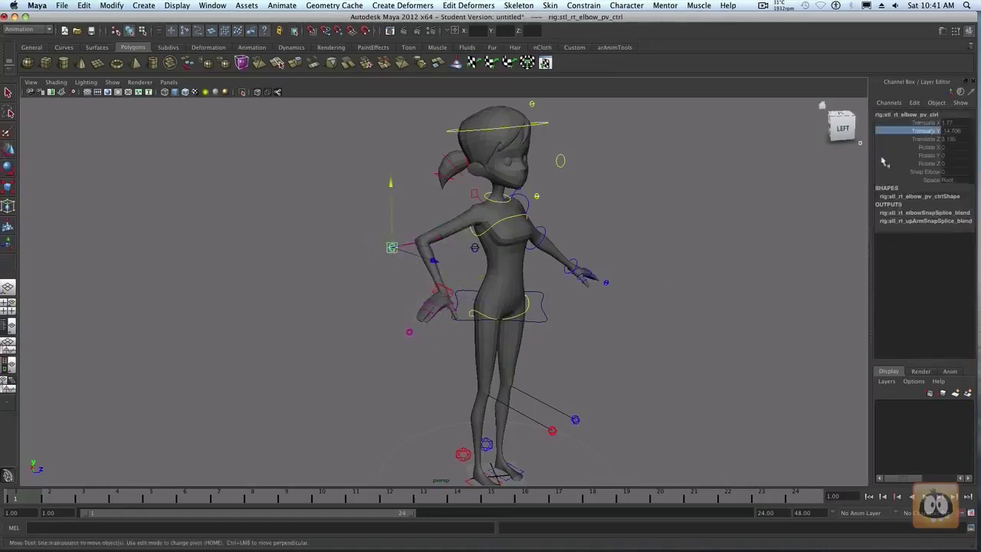
{"action": "middle_click_drag", "start_coordinate": [859, 165], "coordinate": [738, 298]}
{"action": "key", "text": "ctrl+z"}
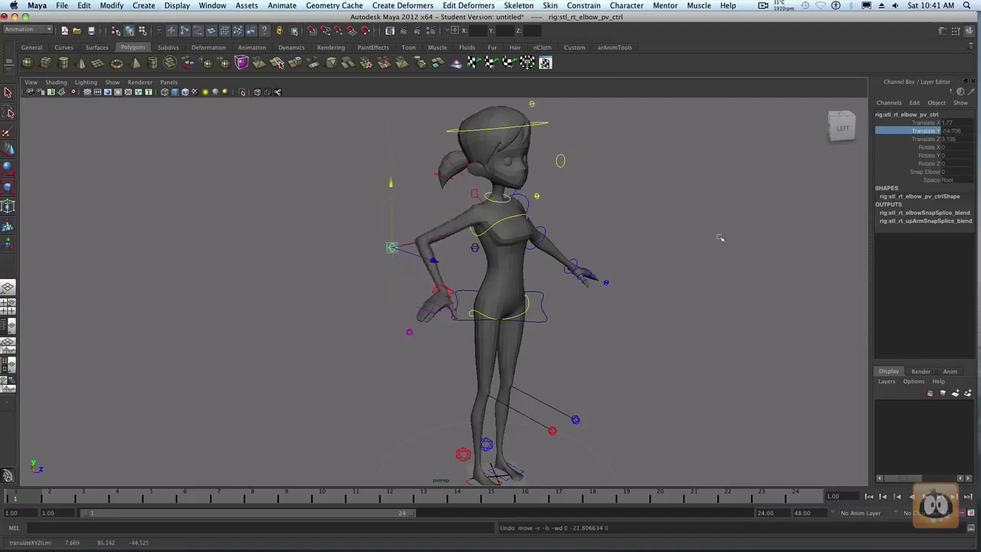
{"action": "left_click", "coordinate": [721, 238]}
Set Pv Control to off on the right arm IK control.
{"action": "left_click_drag", "start_coordinate": [407, 379], "coordinate": [373, 383], "text": "alt"}
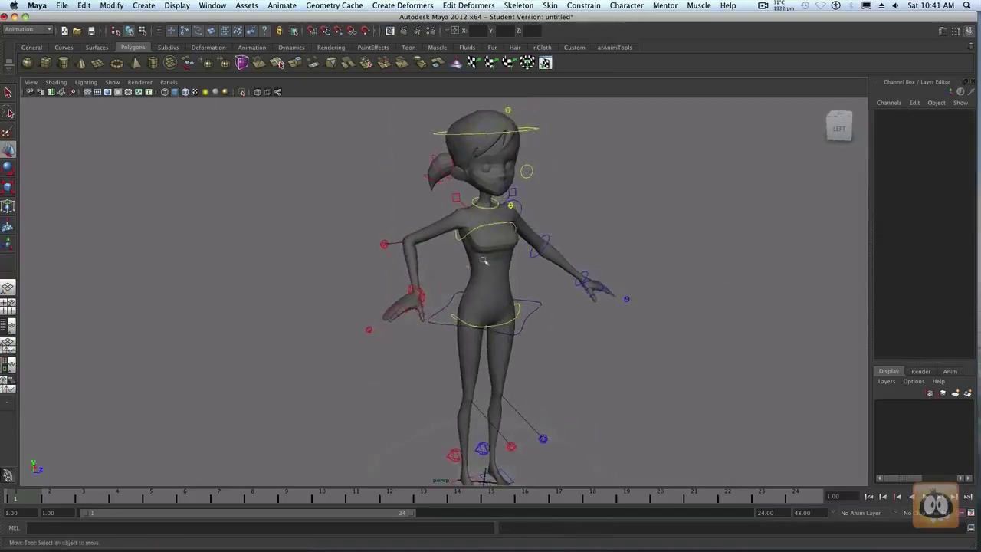
{"action": "left_click", "coordinate": [423, 300]}
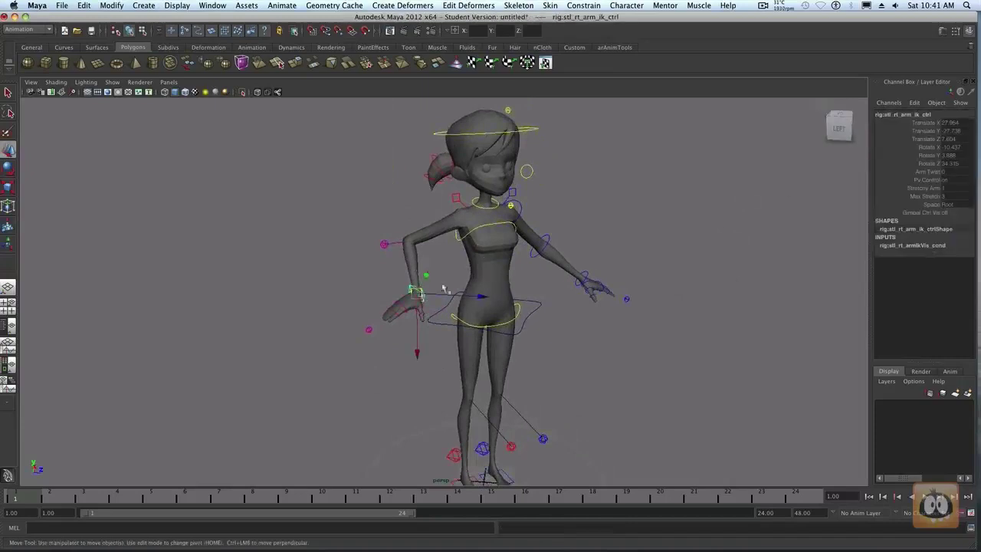
{"action": "left_click_drag", "start_coordinate": [401, 281], "coordinate": [398, 267], "text": "alt"}
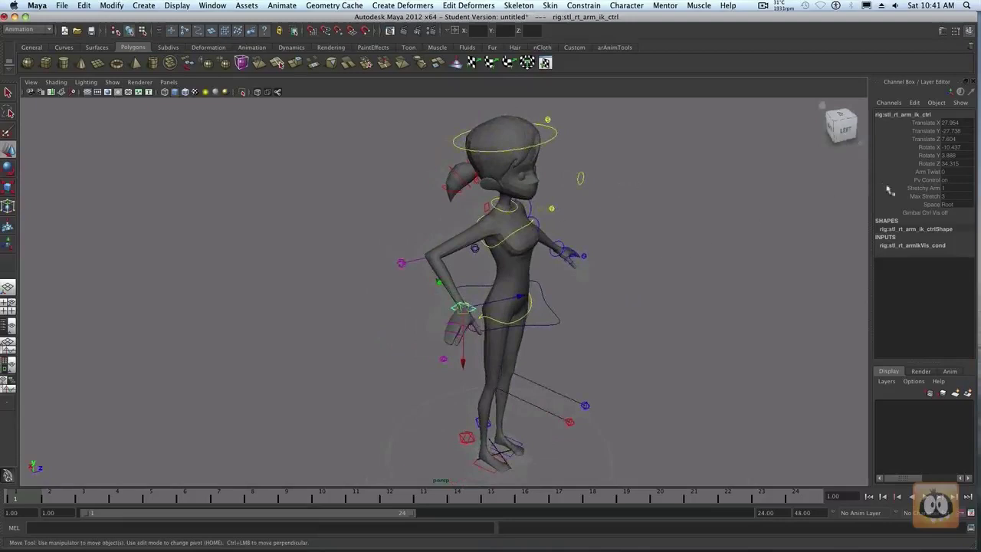
{"action": "left_click", "coordinate": [947, 179]}
{"action": "type", "text": "off"}
{"action": "key", "text": "Return"}
{"action": "left_click_drag", "start_coordinate": [699, 274], "coordinate": [677, 248], "text": "alt"}
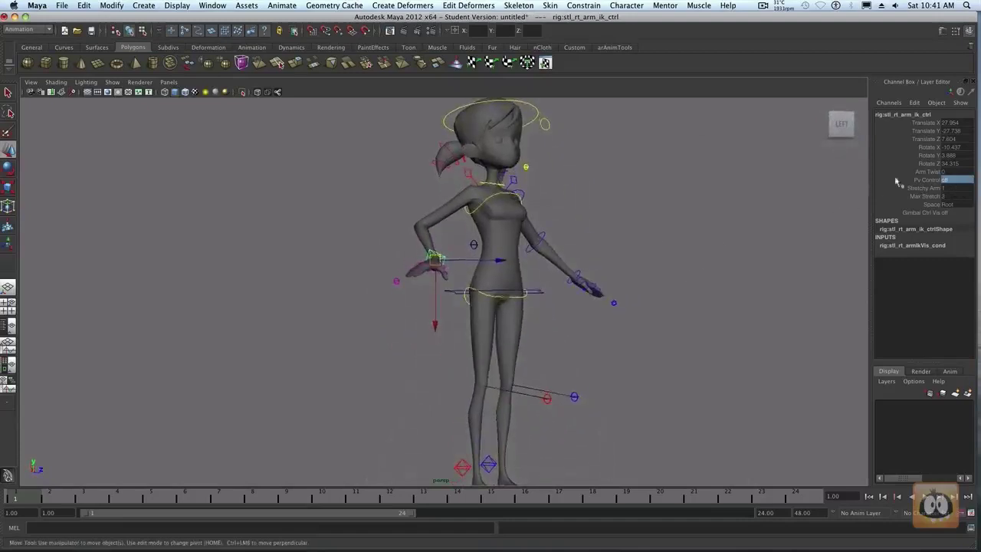
Try rotating the right elbow with the Arm Twist attribute of the right arm IK control, and undo the twist.
{"action": "left_click", "coordinate": [309, 350]}
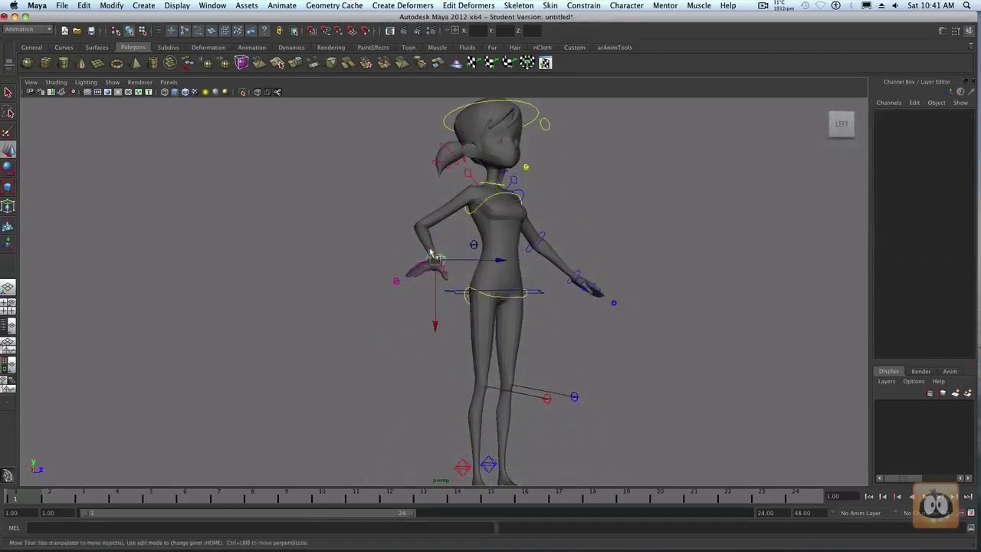
{"action": "left_click", "coordinate": [431, 256]}
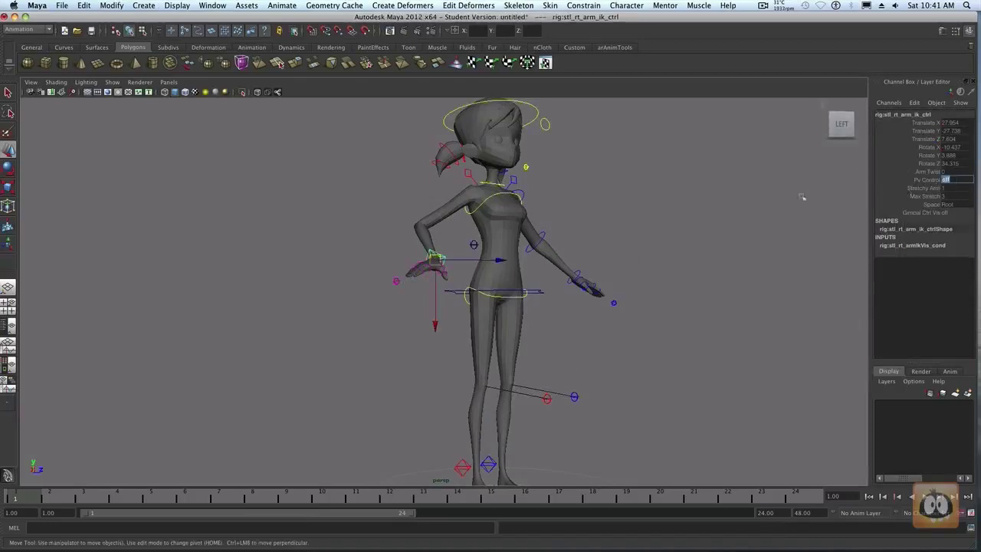
{"action": "left_click", "coordinate": [936, 172]}
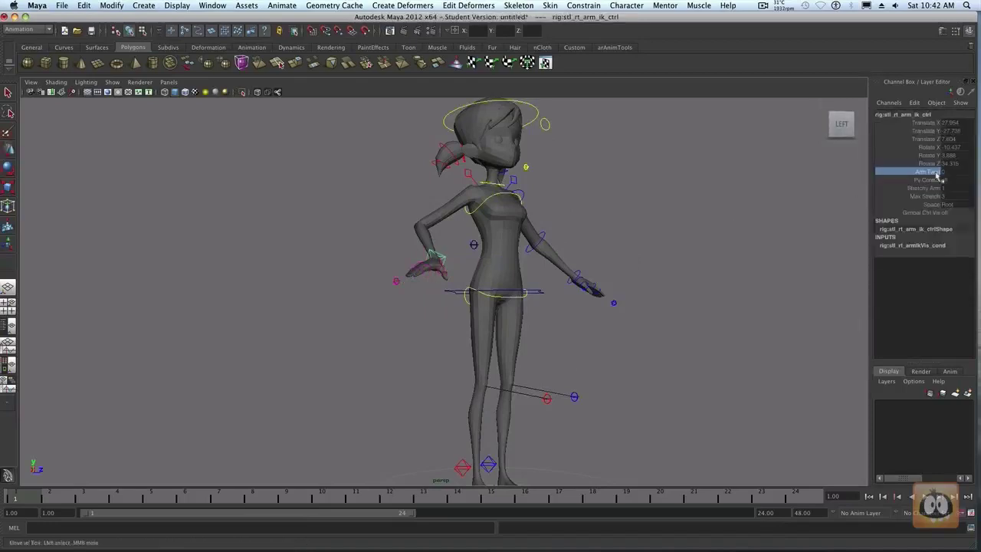
{"action": "left_click", "coordinate": [719, 263]}
{"action": "left_click", "coordinate": [439, 256]}
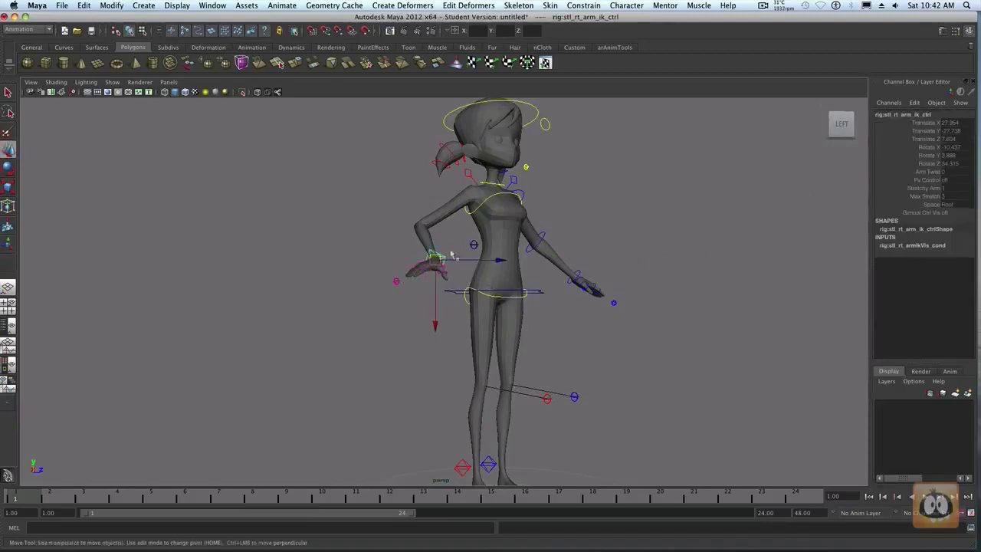
{"action": "left_click", "coordinate": [927, 179]}
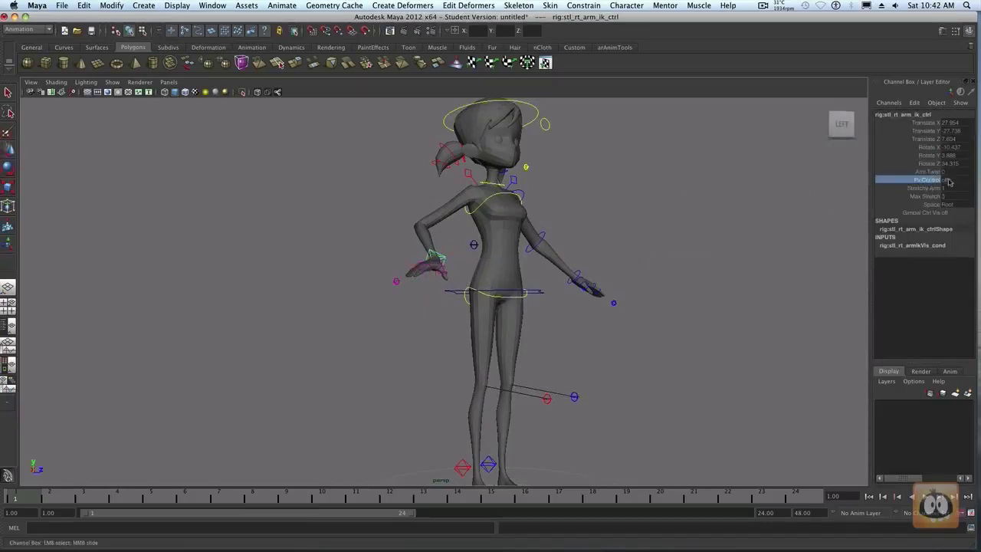
{"action": "left_click", "coordinate": [937, 172]}
{"action": "middle_click_drag", "start_coordinate": [694, 209], "coordinate": [725, 190]}
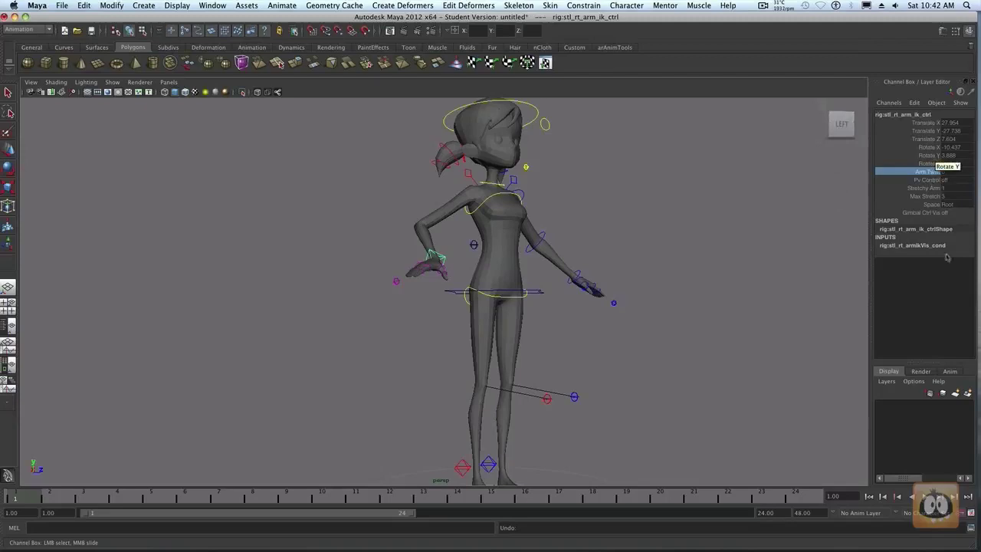
Turn on Gimbal Ctrl Vis for the right arm IK control and select the inner gimbal control at the wrist.
{"action": "left_click", "coordinate": [926, 214]}
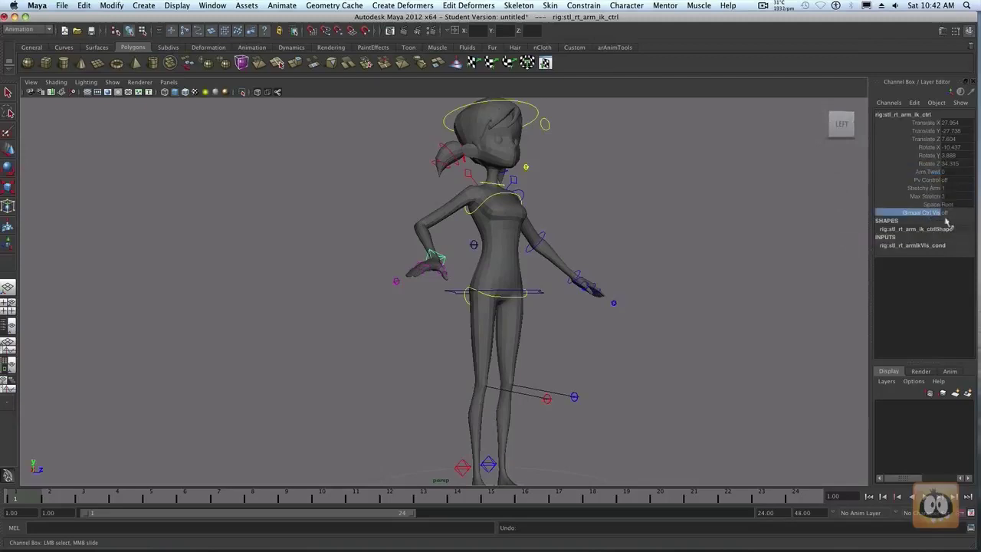
{"action": "left_click", "coordinate": [949, 214]}
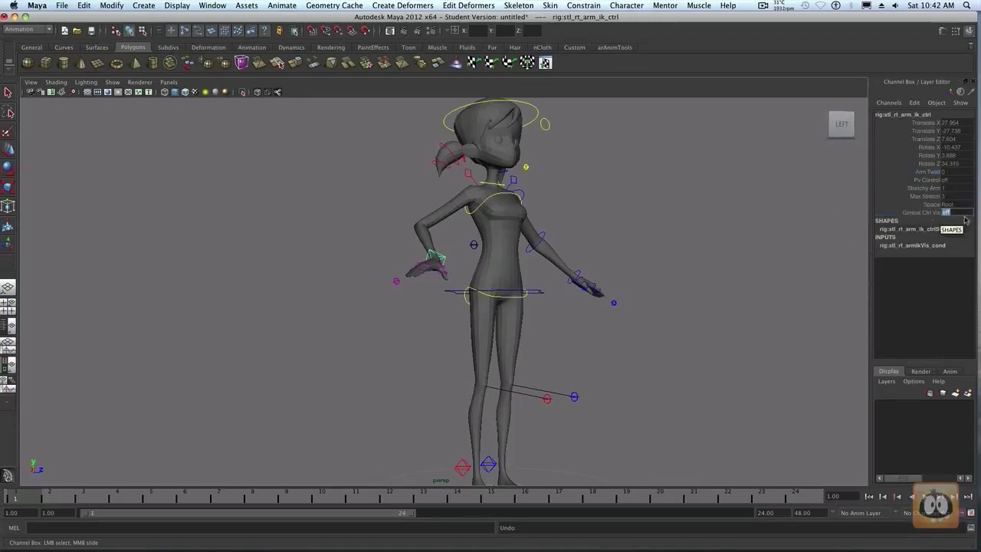
{"action": "type", "text": "1"}
{"action": "key", "text": "Return"}
{"action": "right_click_drag", "start_coordinate": [500, 357], "coordinate": [664, 303], "text": "alt"}
{"action": "left_click_drag", "start_coordinate": [664, 304], "coordinate": [499, 284], "text": "alt"}
{"action": "left_click", "coordinate": [495, 288]}
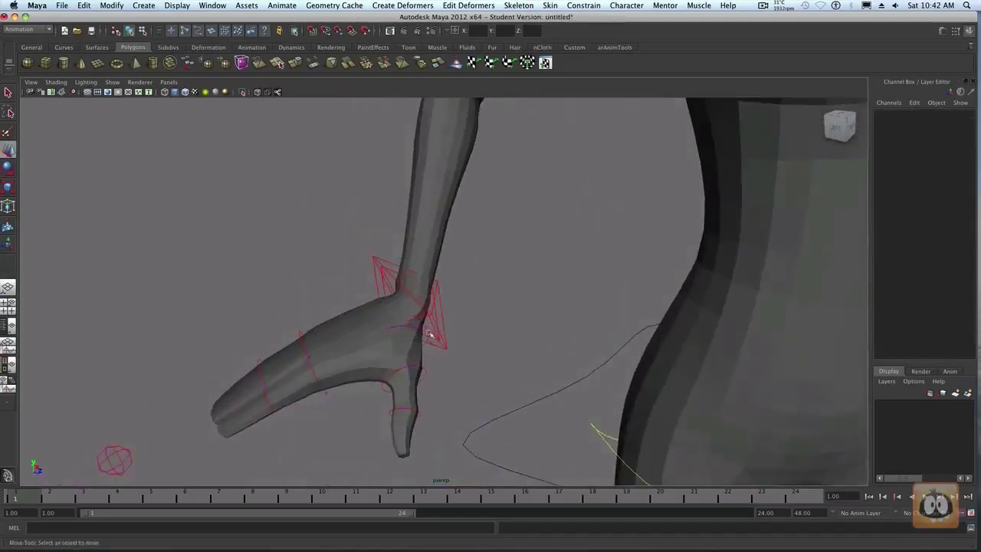
{"action": "left_click", "coordinate": [435, 319]}
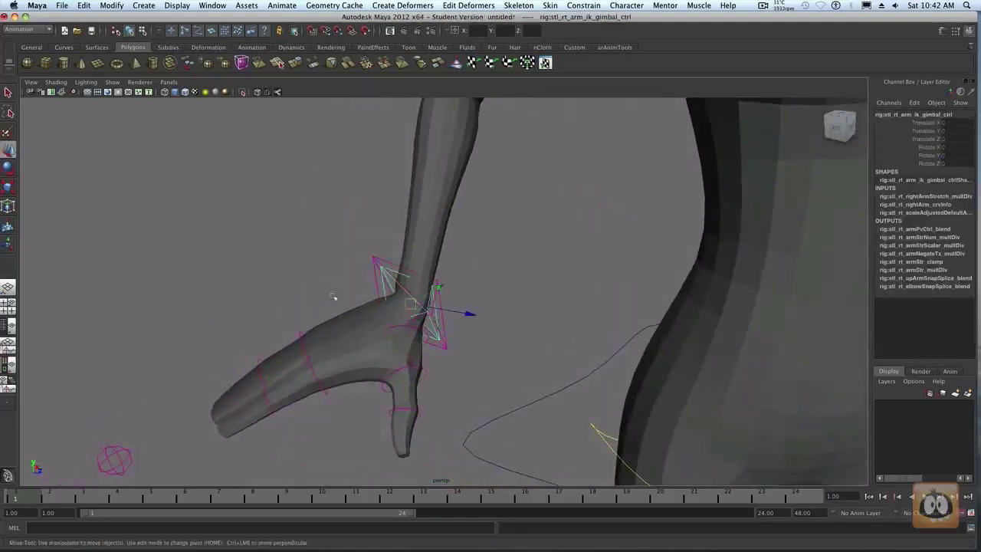
{"action": "left_click", "coordinate": [553, 286]}
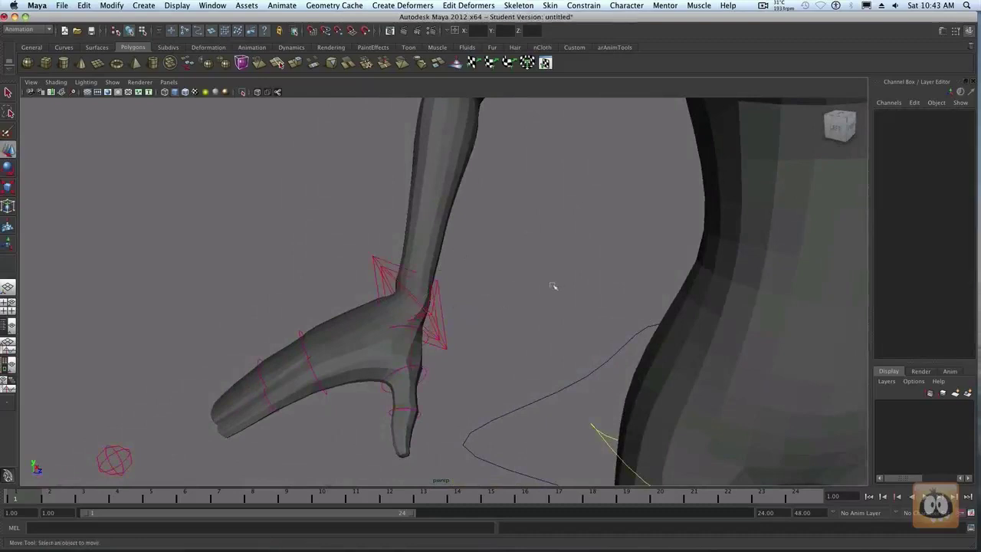
Set Gimbal Ctrl Vis back to off on the right arm IK control.
{"action": "left_click", "coordinate": [443, 317]}
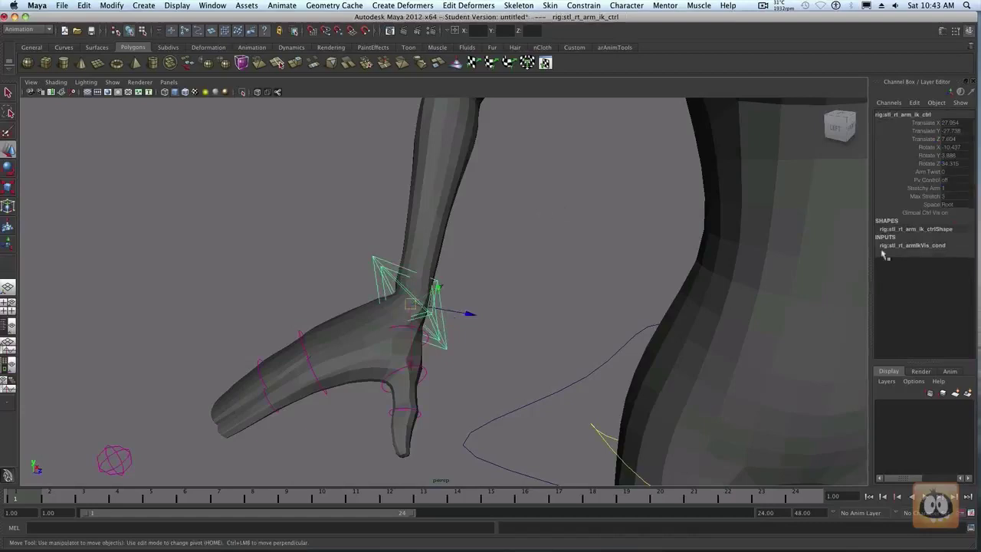
{"action": "left_click", "coordinate": [951, 212]}
{"action": "type", "text": "off"}
{"action": "key", "text": "Return"}
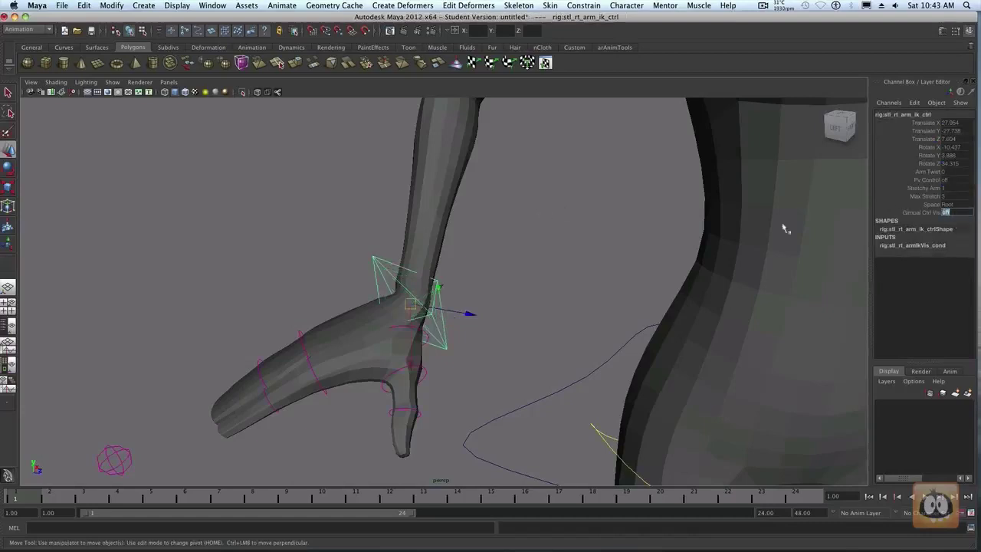
{"action": "left_click", "coordinate": [542, 242]}
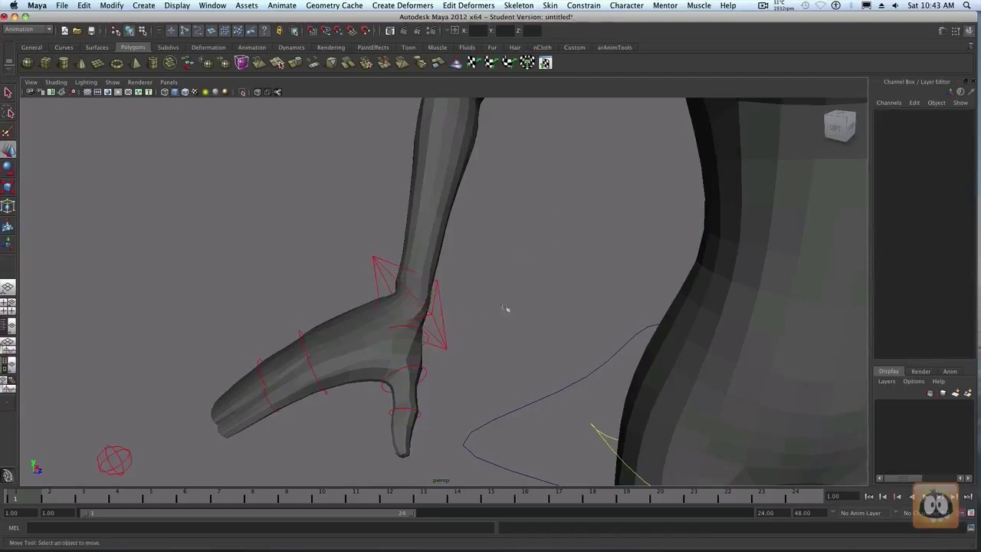
Select the right arm IK control at the wrist and examine its Space attribute.
{"action": "scroll", "coordinate": [506, 308], "scroll_direction": "down", "scroll_amount": 5}
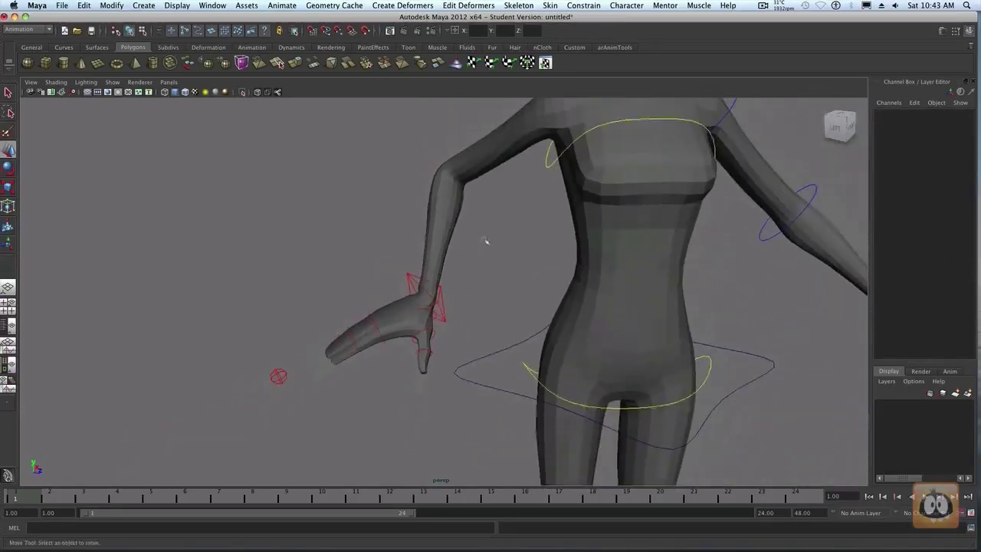
{"action": "left_click_drag", "start_coordinate": [485, 241], "coordinate": [454, 335], "text": "alt"}
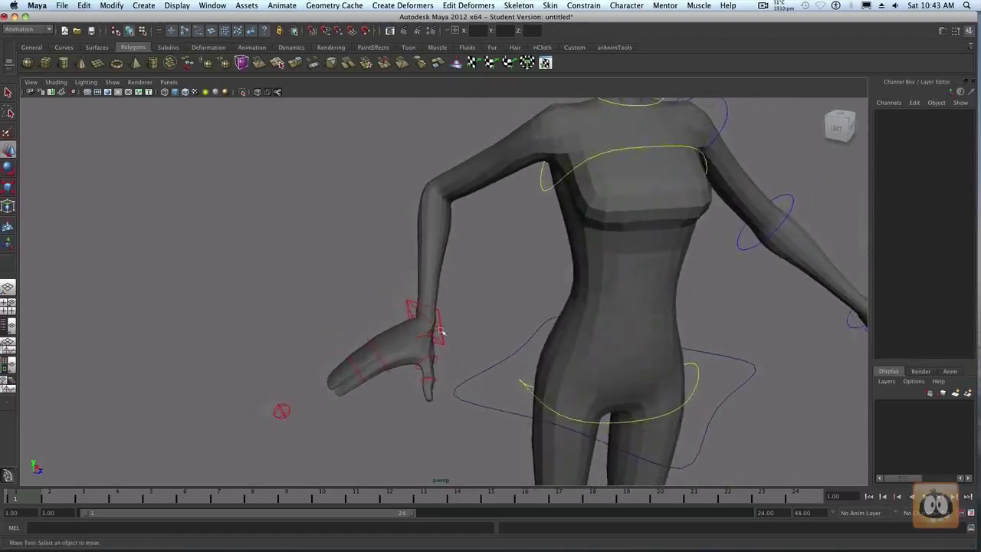
{"action": "left_click", "coordinate": [440, 331]}
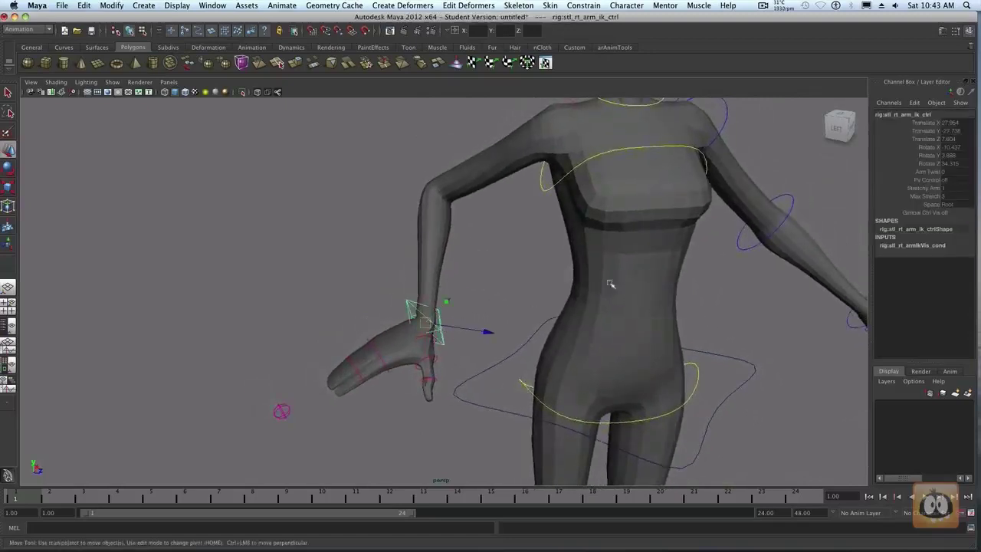
{"action": "left_click", "coordinate": [931, 205]}
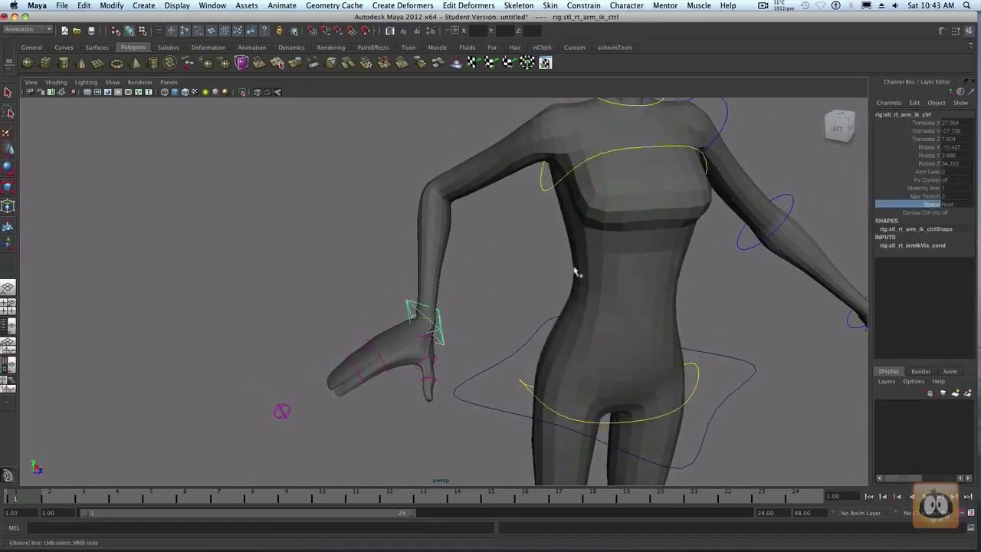
{"action": "key", "text": "a"}
{"action": "left_click_drag", "start_coordinate": [572, 277], "coordinate": [736, 215], "text": "alt"}
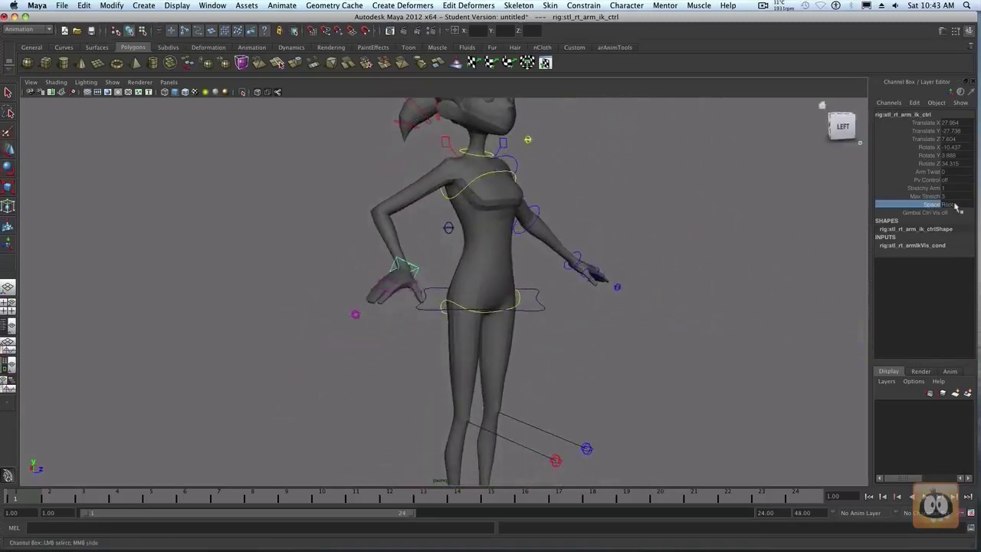
Move the COG control at the hips far forward to test how the right arm IK control behaves in Root space.
{"action": "left_click_drag", "start_coordinate": [558, 299], "coordinate": [522, 306], "text": "alt"}
{"action": "left_click", "coordinate": [548, 301]}
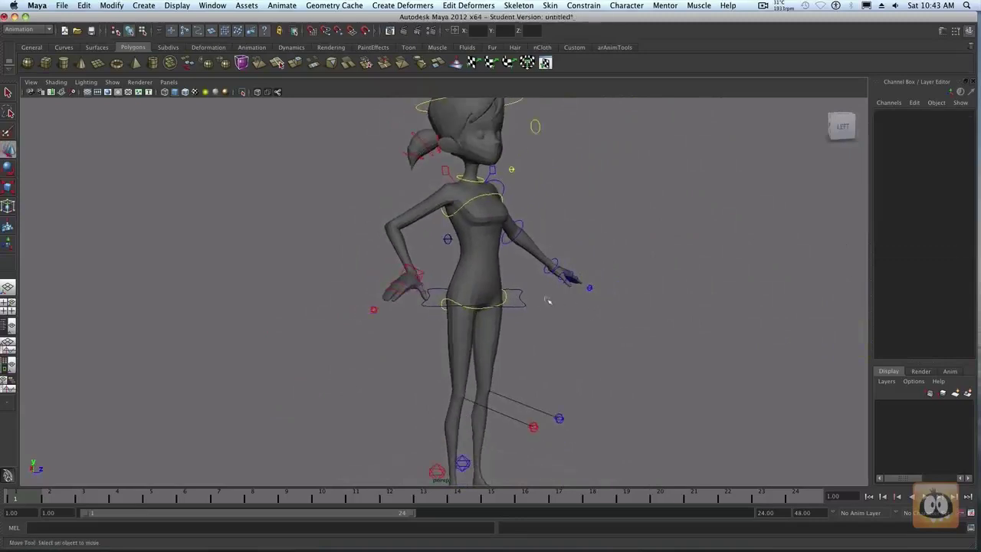
{"action": "left_click", "coordinate": [521, 303]}
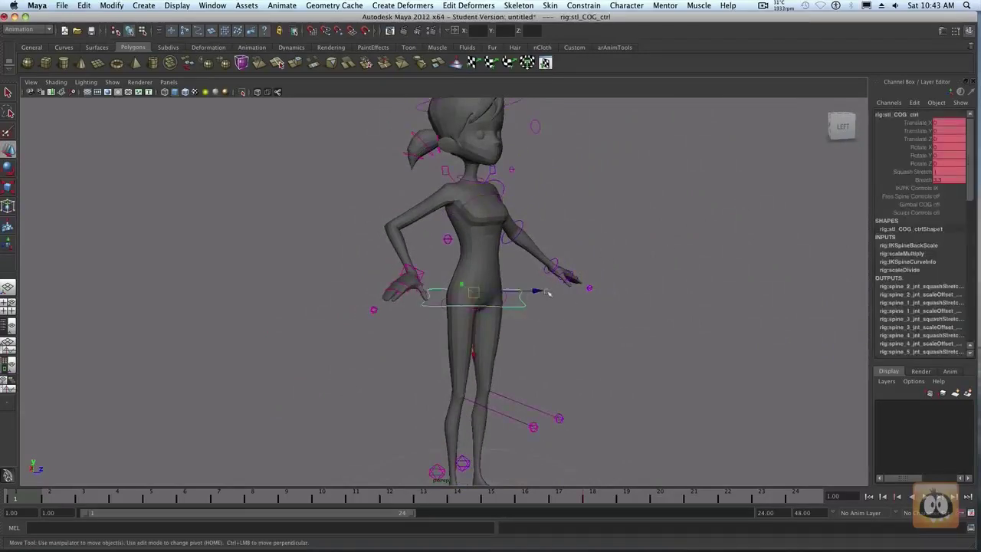
{"action": "left_click_drag", "start_coordinate": [548, 293], "coordinate": [667, 283]}
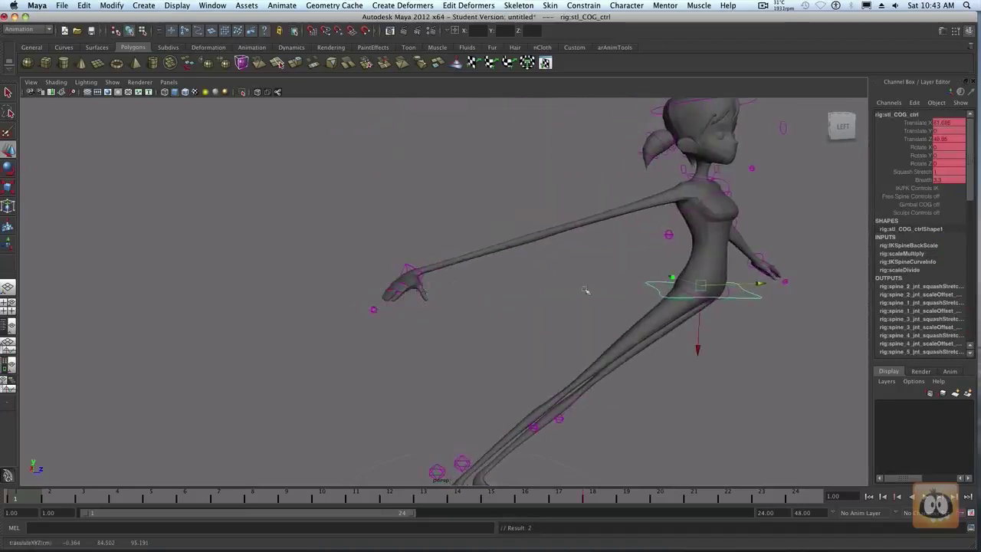
Undo the COG control's forward move and set the right arm IK control's Space to COG.
{"action": "key", "text": "ctrl+z"}
{"action": "left_click", "coordinate": [604, 309]}
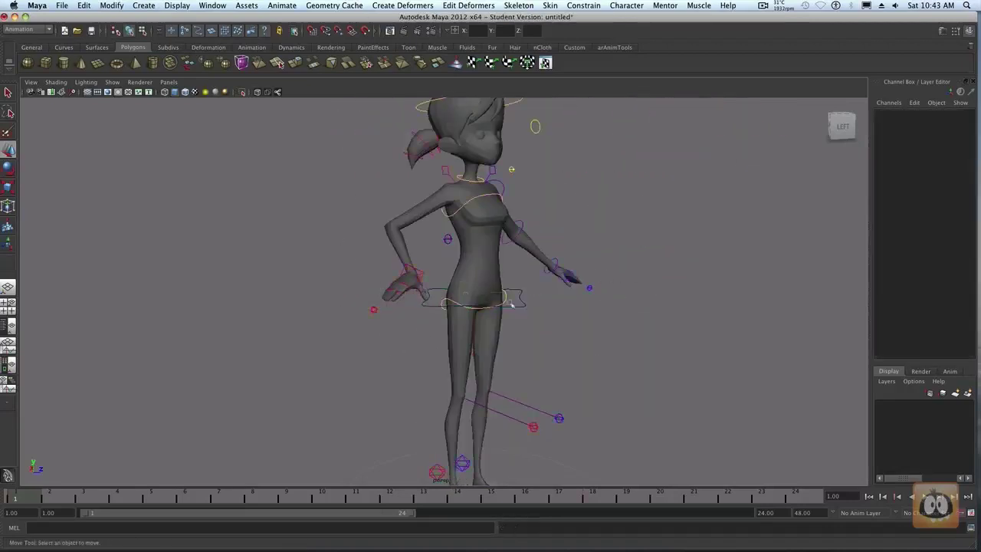
{"action": "left_click", "coordinate": [421, 273]}
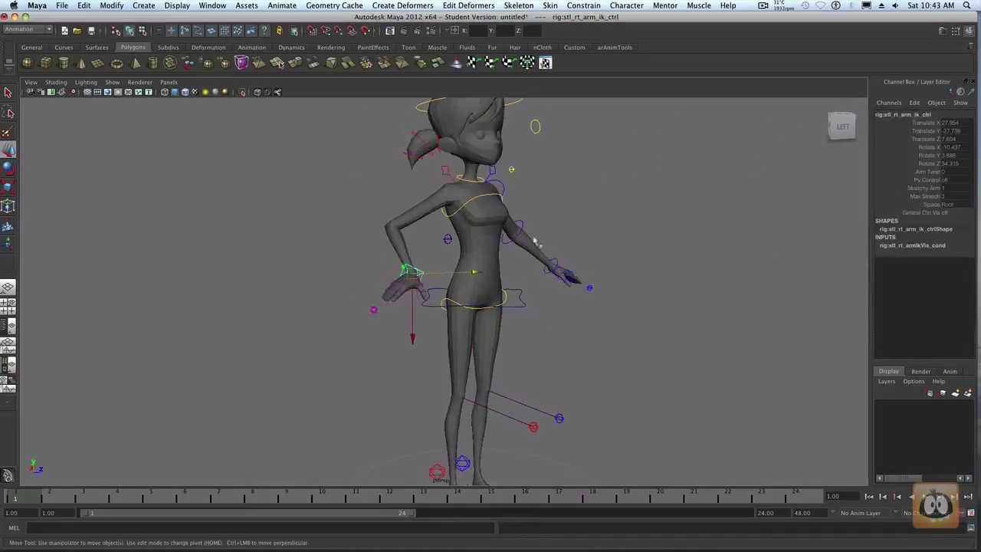
{"action": "left_click", "coordinate": [949, 205]}
{"action": "left_click", "coordinate": [546, 342]}
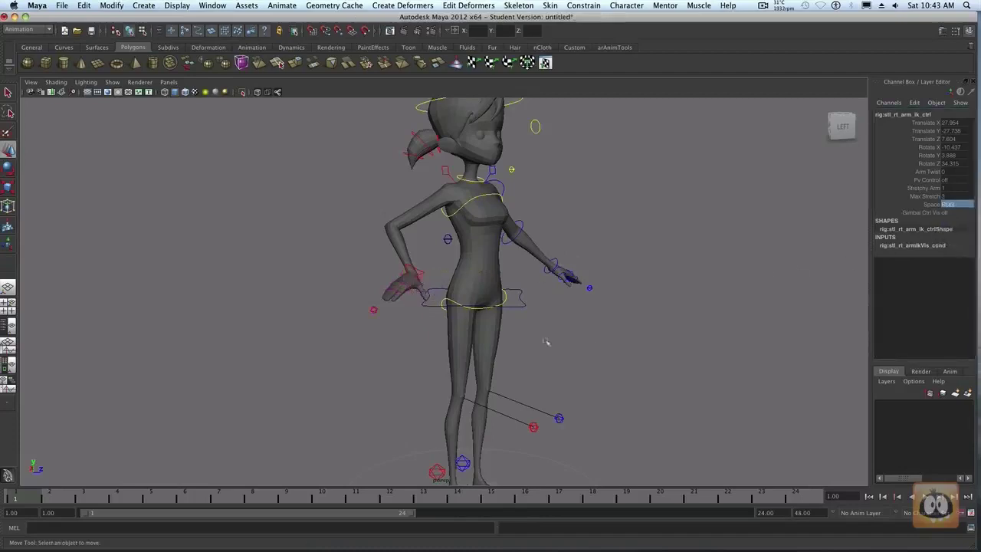
Move the COG control far forward to test the right arm IK control in COG space, and undo the move.
{"action": "left_click", "coordinate": [519, 302]}
{"action": "left_click_drag", "start_coordinate": [563, 289], "coordinate": [759, 301]}
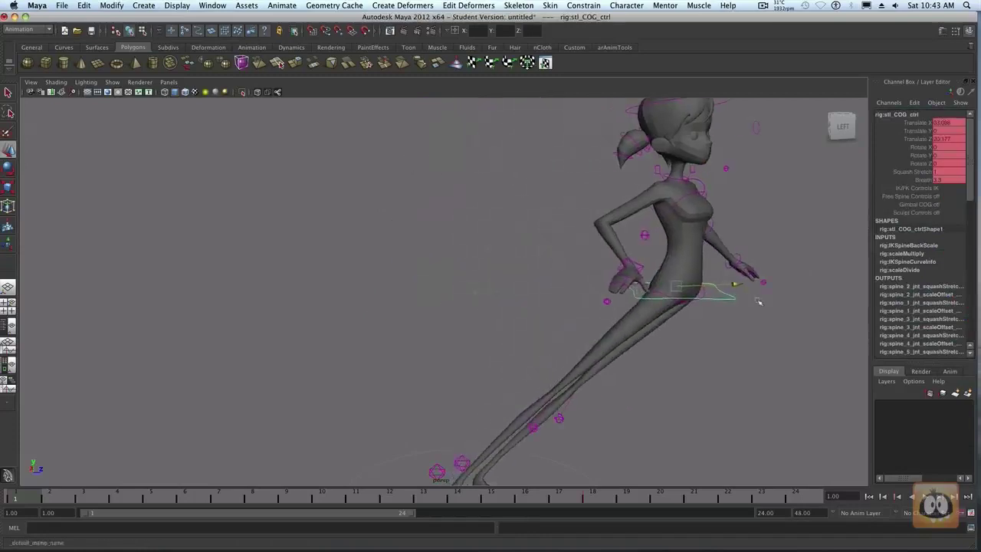
{"action": "key", "text": "z"}
{"action": "key", "text": "z"}
{"action": "key", "text": "z"}
{"action": "key", "text": "z"}
{"action": "key", "text": "z"}
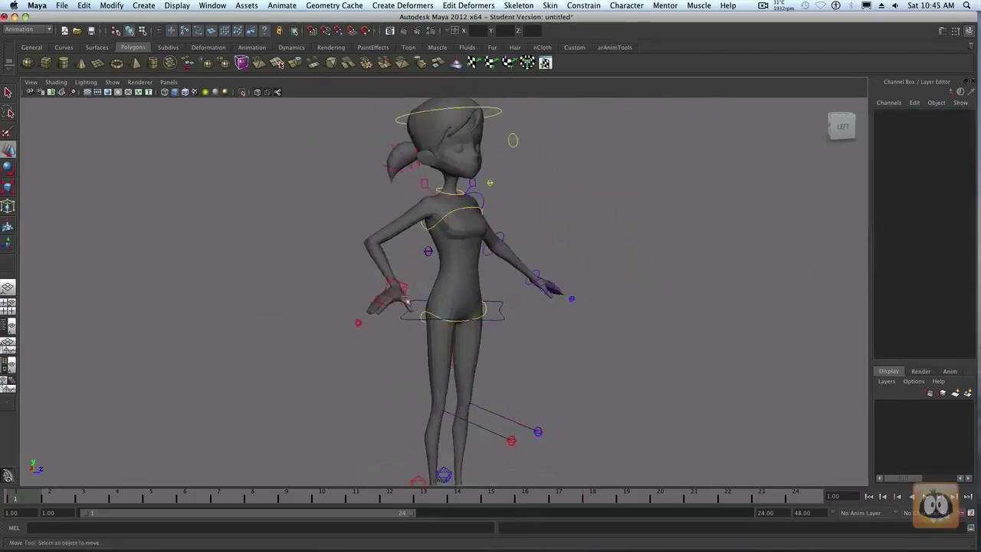
Switch the right arm IK control's Space to COG, to Root and back to COG to compare the hand's placement.
{"action": "left_click", "coordinate": [396, 287]}
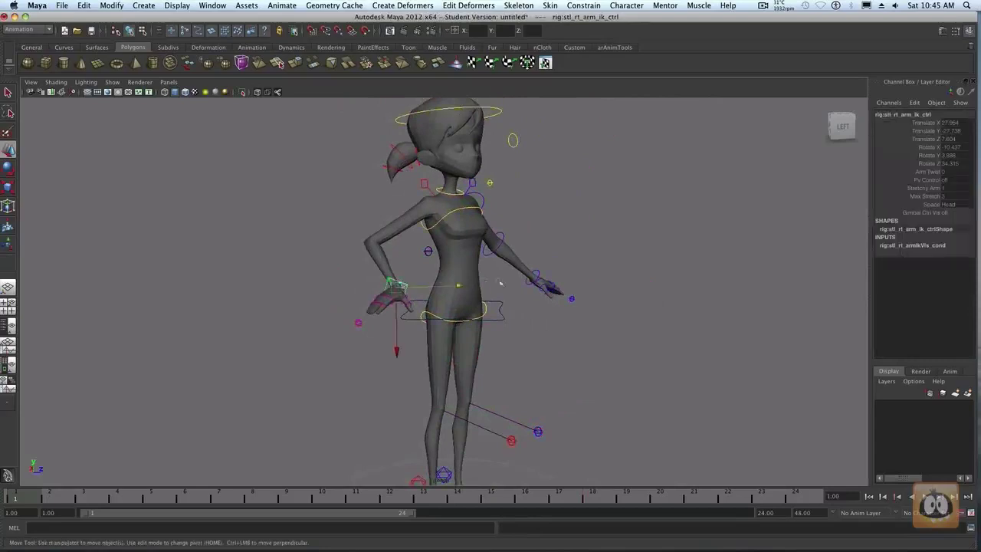
{"action": "left_click", "coordinate": [932, 204]}
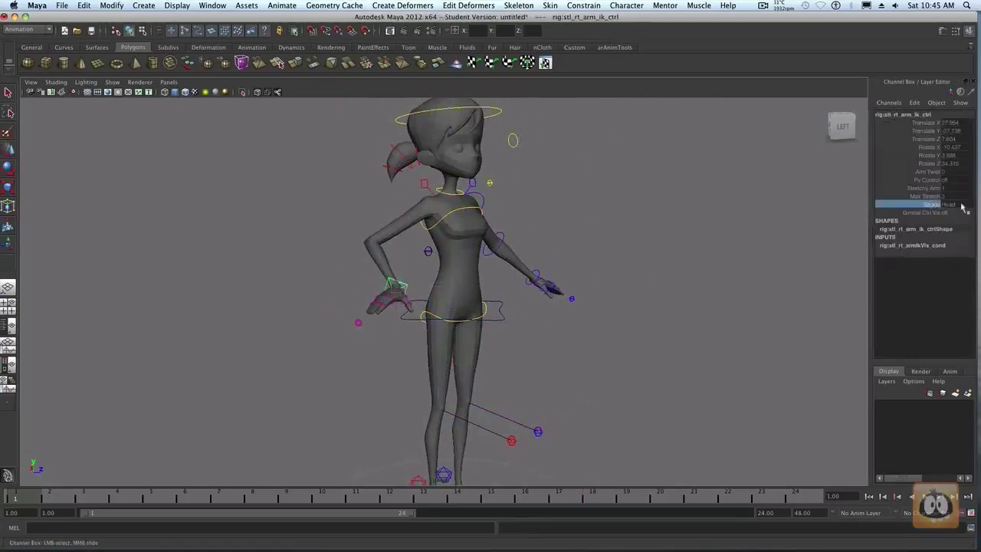
{"action": "left_click", "coordinate": [966, 205]}
{"action": "left_click", "coordinate": [957, 222]}
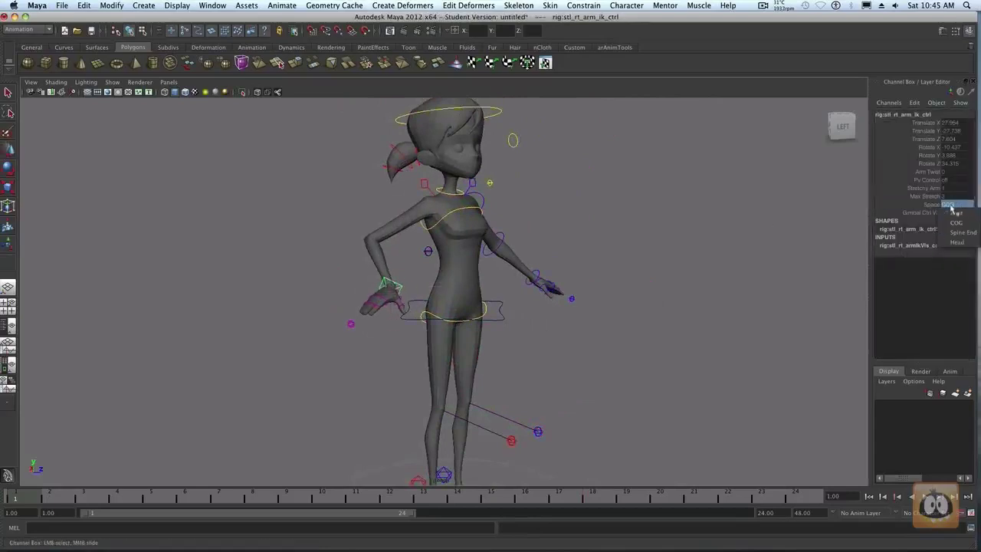
{"action": "left_click", "coordinate": [952, 204]}
{"action": "left_click", "coordinate": [958, 214]}
{"action": "left_click", "coordinate": [953, 204]}
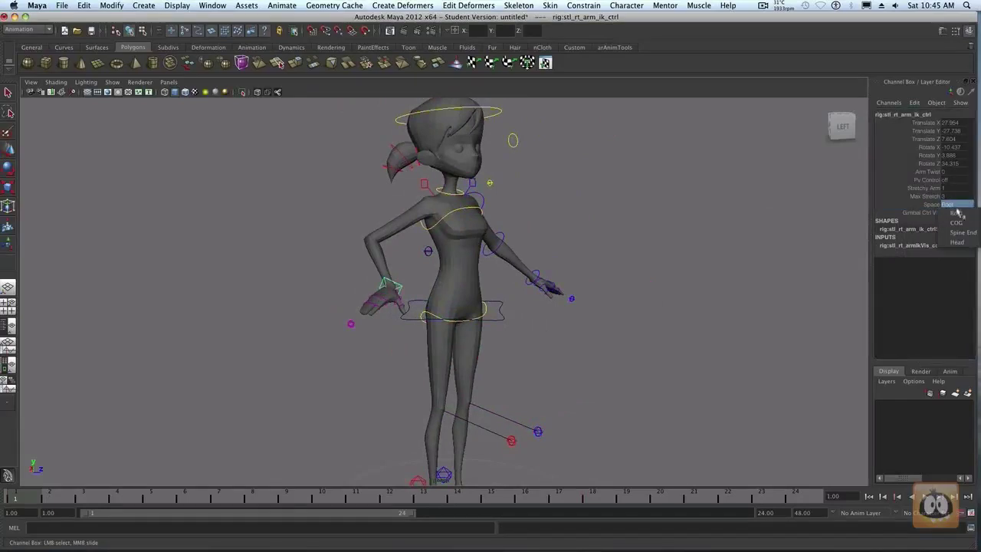
{"action": "left_click", "coordinate": [961, 223]}
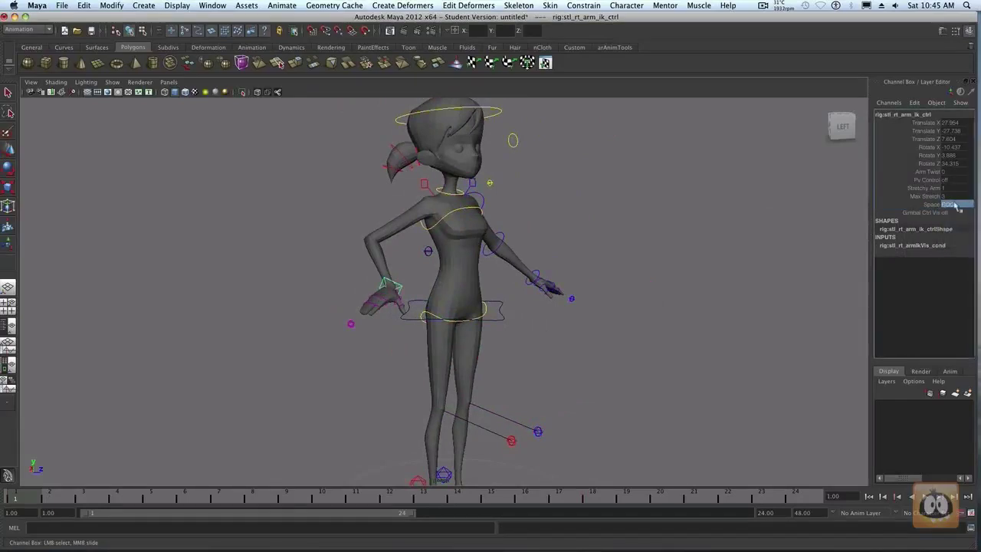
Set the right arm IK control's Space to Spine End and move and rotate it so the hand rests on the hip.
{"action": "left_click", "coordinate": [955, 206]}
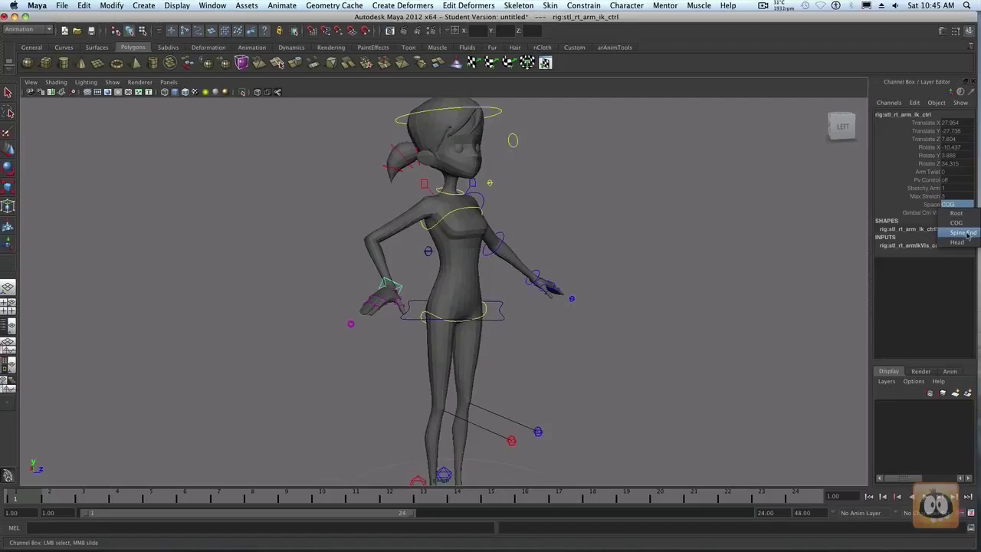
{"action": "left_click", "coordinate": [966, 234]}
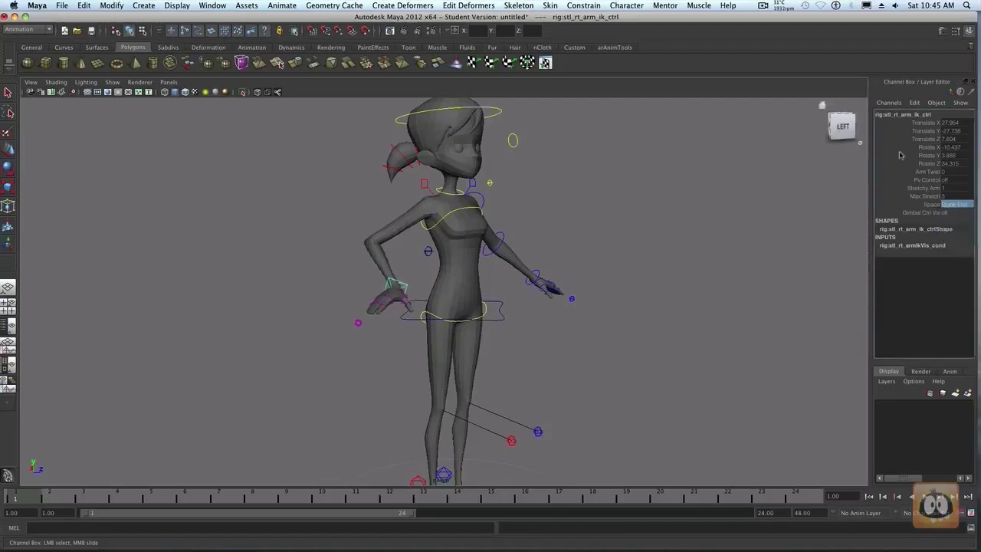
{"action": "left_click", "coordinate": [935, 131]}
{"action": "left_click_drag", "start_coordinate": [450, 288], "coordinate": [696, 299]}
{"action": "key", "text": "e"}
{"action": "left_click_drag", "start_coordinate": [650, 274], "coordinate": [696, 262], "text": "alt"}
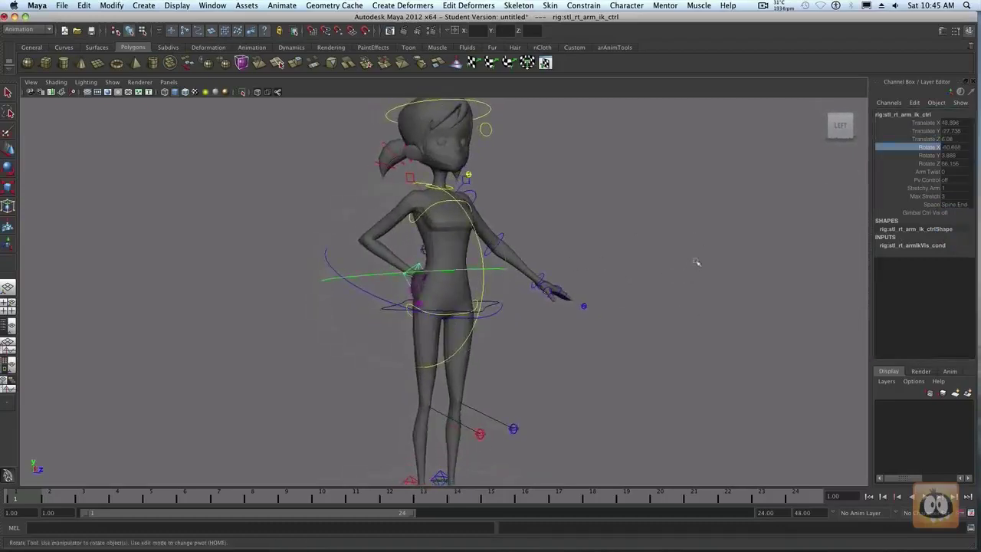
{"action": "key", "text": "w"}
{"action": "left_click", "coordinate": [430, 278]}
{"action": "left_click", "coordinate": [422, 267]}
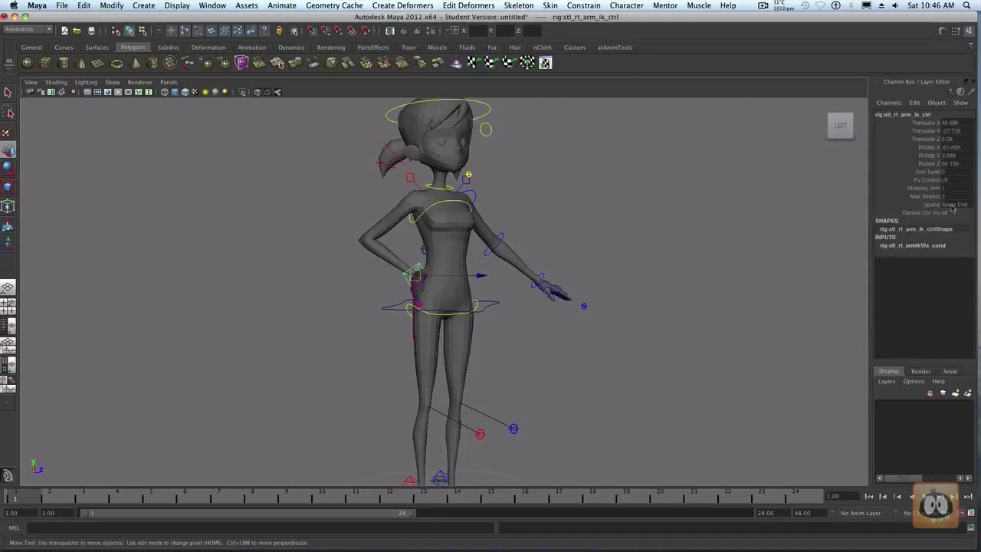
Move the spine IK hip control toward the right hand to test Spine End space, and undo the hip moves.
{"action": "left_click", "coordinate": [479, 307]}
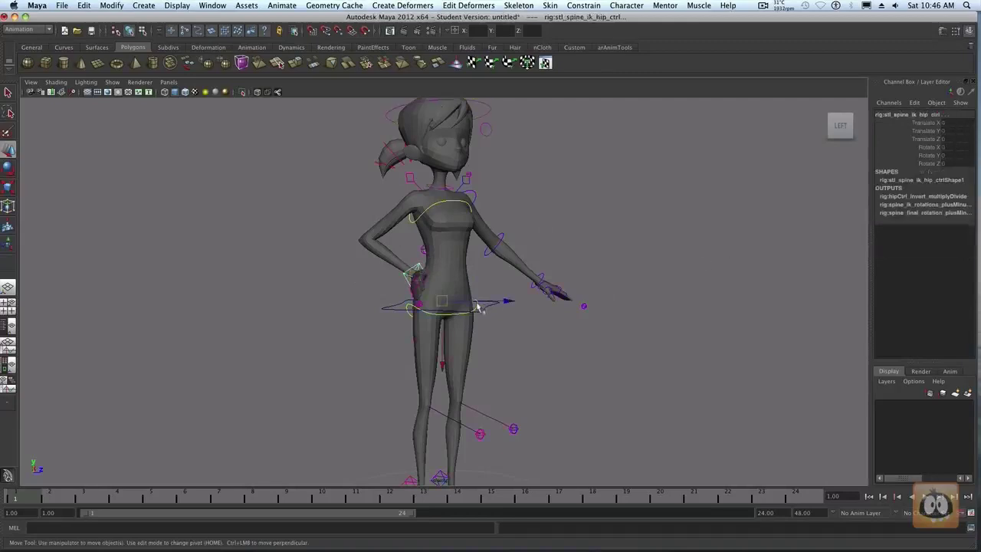
{"action": "mouse_move", "coordinate": [512, 301]}
{"action": "left_mouse_down"}
{"action": "mouse_move", "coordinate": [552, 301]}
{"action": "mouse_move", "coordinate": [451, 304]}
{"action": "mouse_move", "coordinate": [516, 304]}
{"action": "mouse_move", "coordinate": [497, 305]}
{"action": "left_mouse_up"}
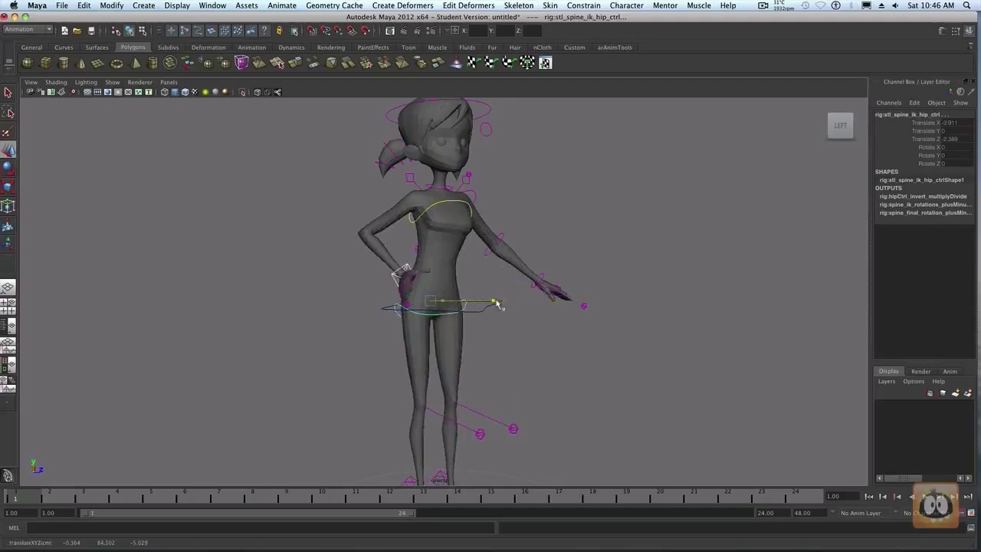
{"action": "mouse_move", "coordinate": [497, 304]}
{"action": "left_mouse_down"}
{"action": "mouse_move", "coordinate": [525, 303]}
{"action": "mouse_move", "coordinate": [489, 303]}
{"action": "left_mouse_up"}
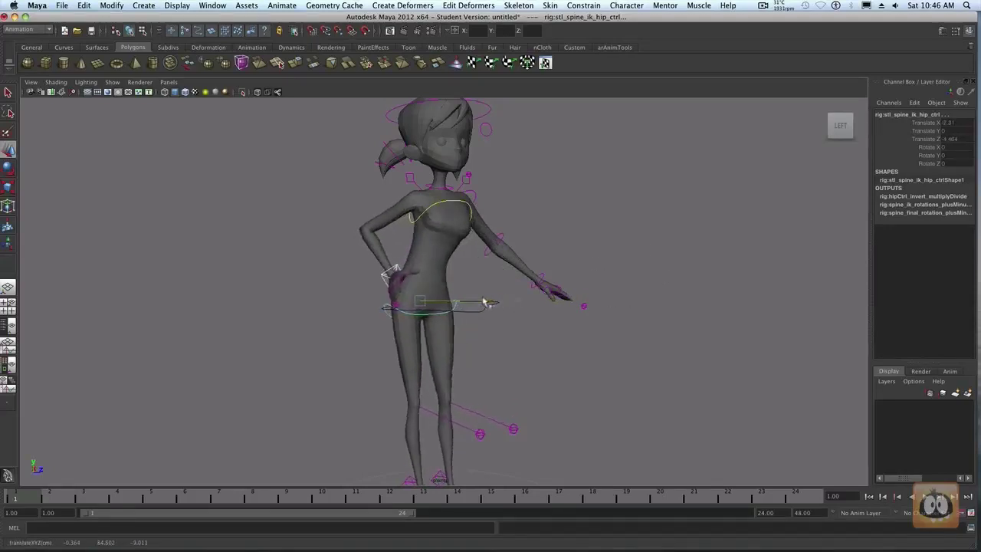
{"action": "key", "text": "z"}
{"action": "key", "text": "z"}
{"action": "key", "text": "z"}
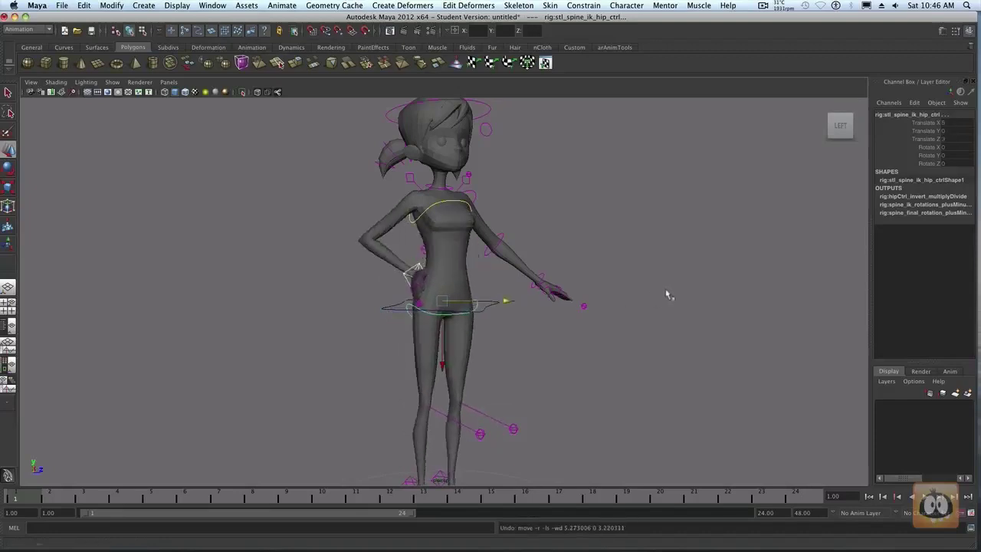
Reselect the right arm IK control at the wrist and set its Space to Head.
{"action": "left_click", "coordinate": [436, 269]}
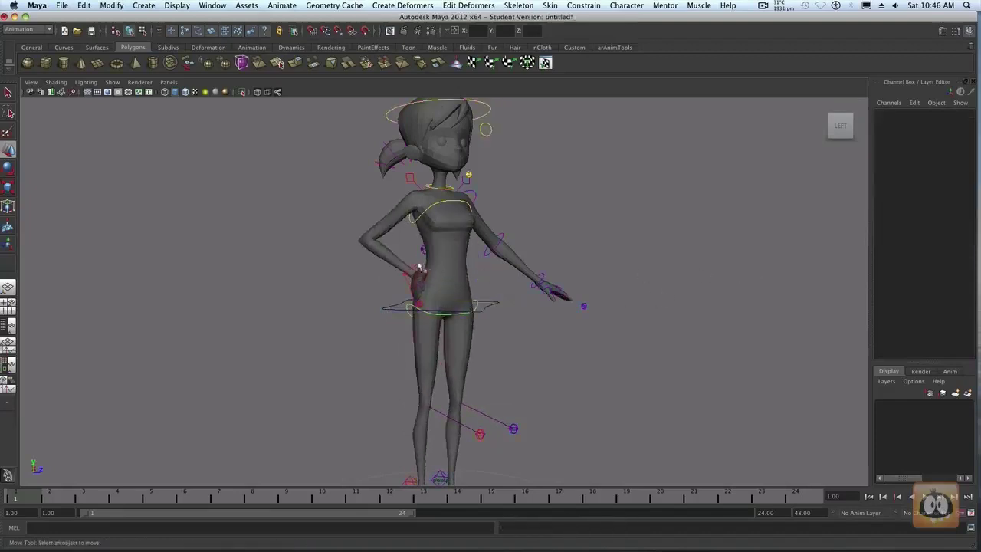
{"action": "left_click", "coordinate": [420, 266]}
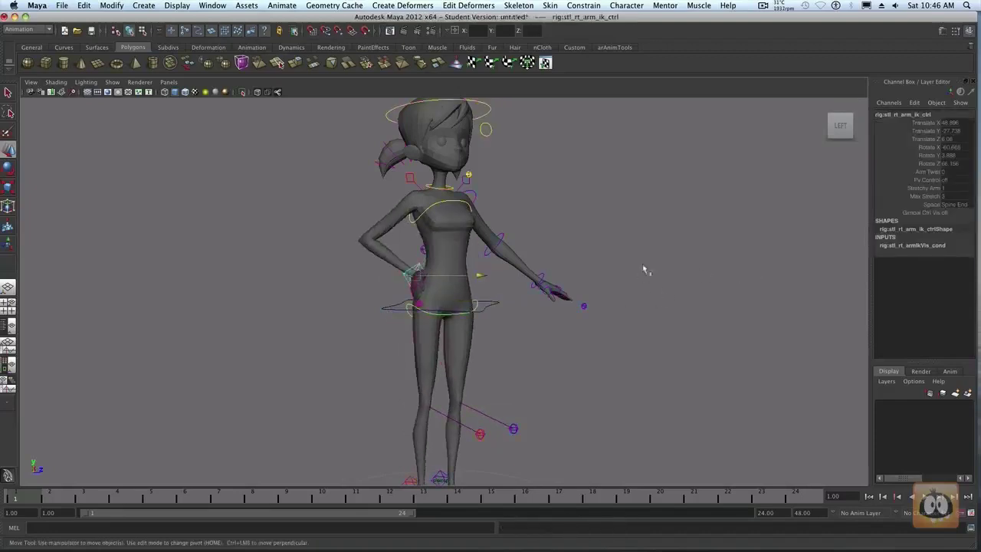
{"action": "left_click", "coordinate": [958, 204]}
{"action": "left_click", "coordinate": [958, 240]}
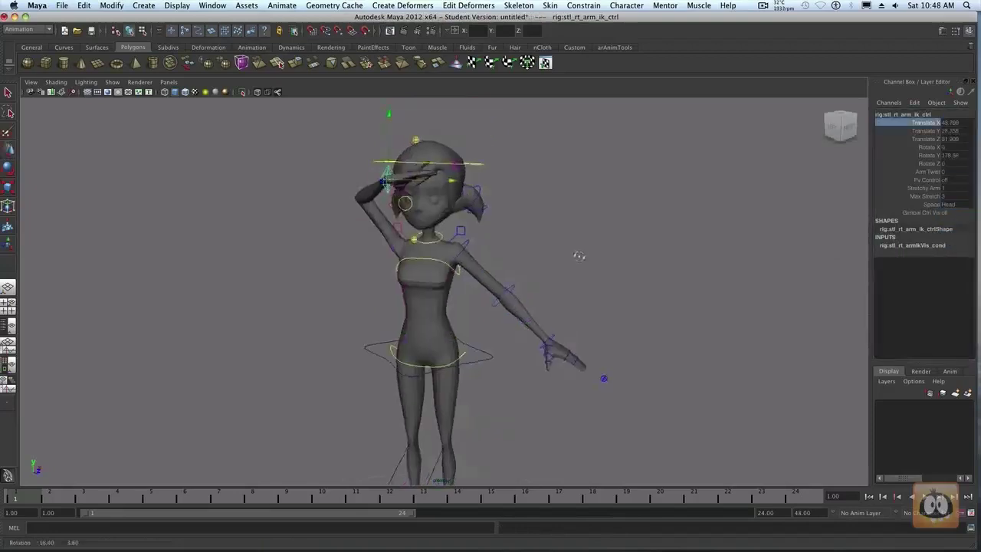
Rotate the head control around X to test how the raised right hand follows in Head space, and undo the rotation.
{"action": "left_click", "coordinate": [657, 217]}
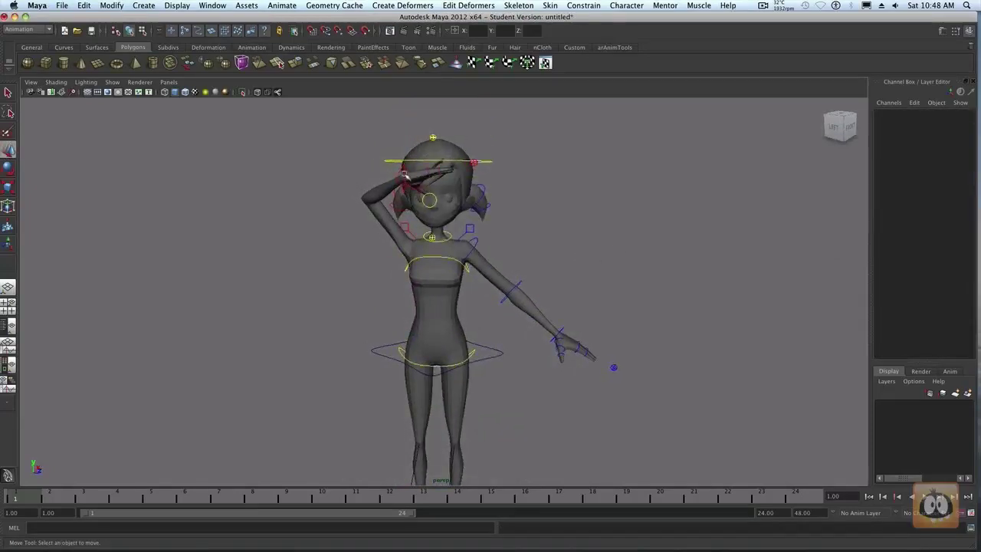
{"action": "left_click", "coordinate": [404, 174]}
{"action": "left_click", "coordinate": [414, 161]}
{"action": "key", "text": "e"}
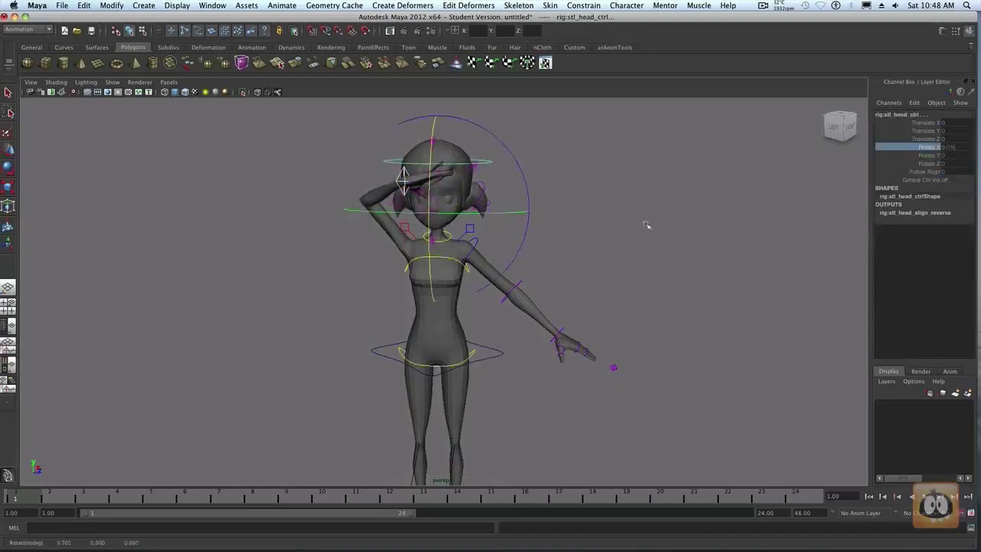
{"action": "middle_click_drag", "start_coordinate": [649, 222], "coordinate": [702, 221]}
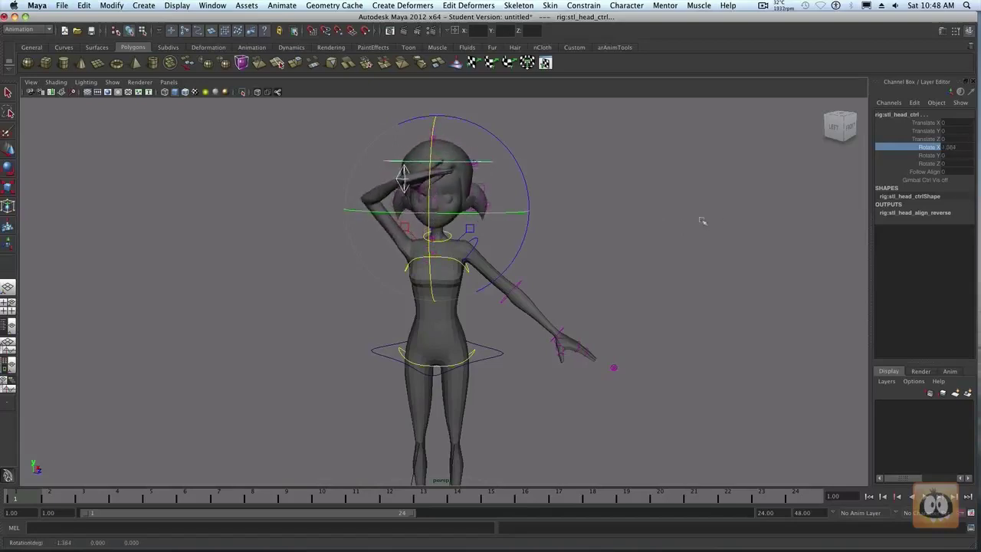
{"action": "key", "text": "z"}
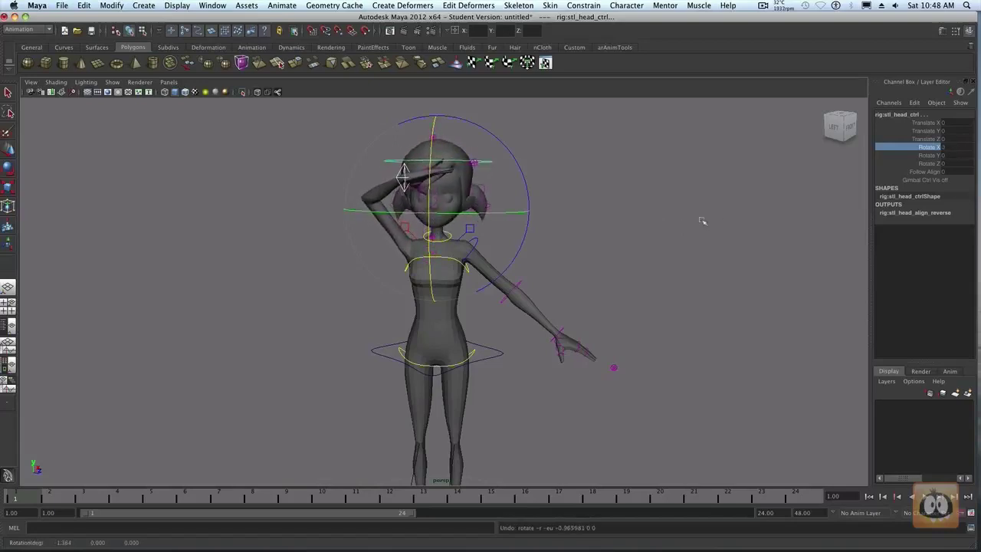
{"action": "key", "text": "w"}
Select the right arm IK control at the raised hand and set its Space back to Root.
{"action": "left_click", "coordinate": [631, 237]}
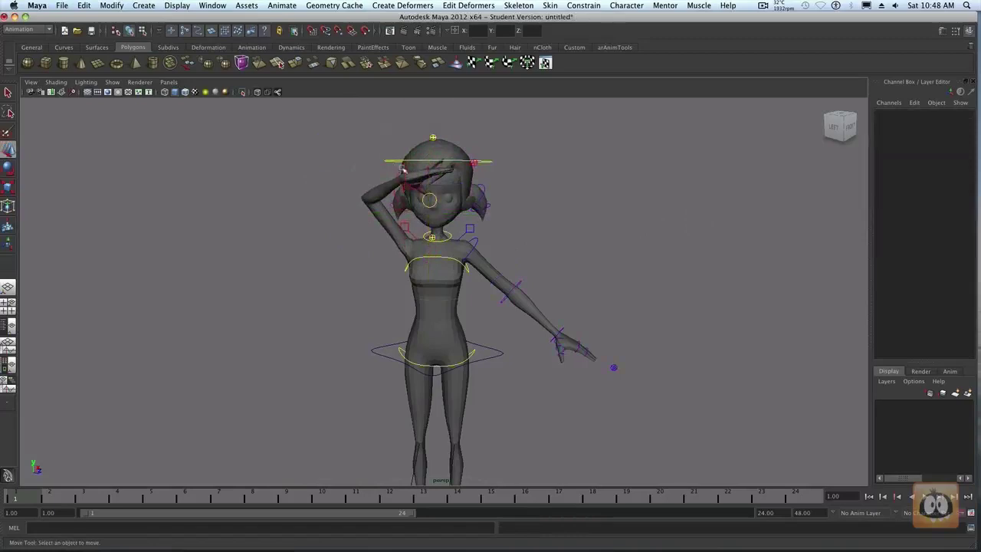
{"action": "left_click", "coordinate": [402, 169]}
{"action": "left_click", "coordinate": [953, 205]}
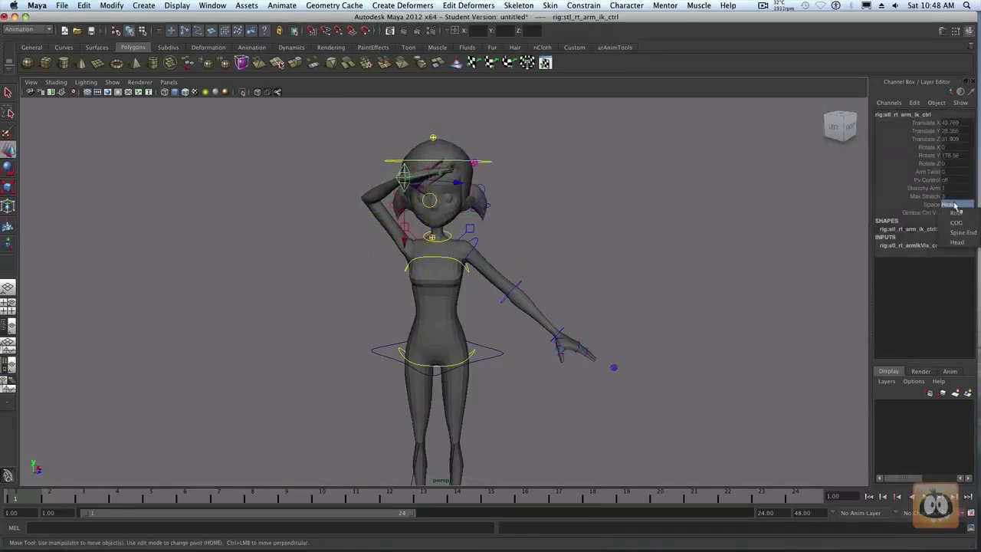
{"action": "left_click", "coordinate": [956, 213]}
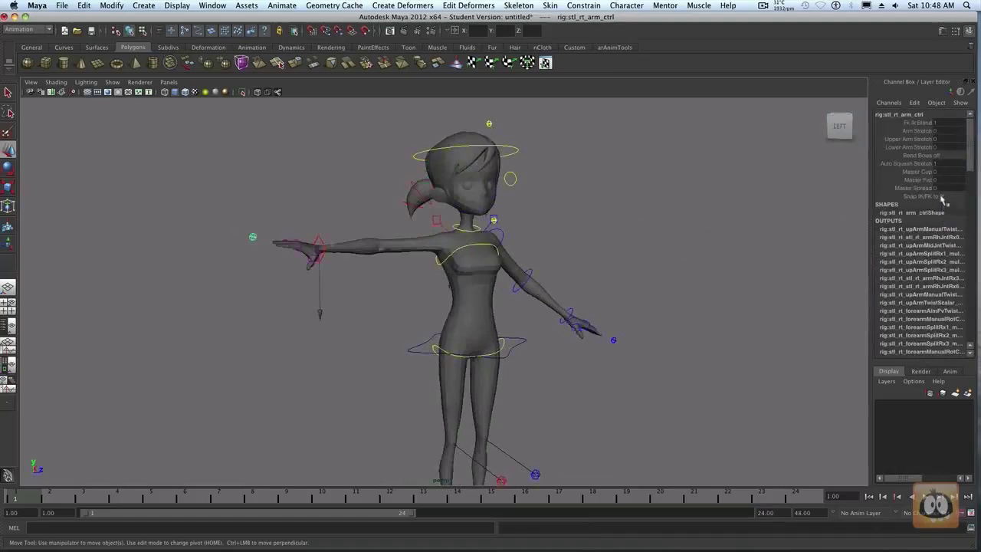
Set Snap IK/FK to FK on the right arm control and set its Fk Ik Blend to 0.
{"action": "left_click", "coordinate": [944, 197]}
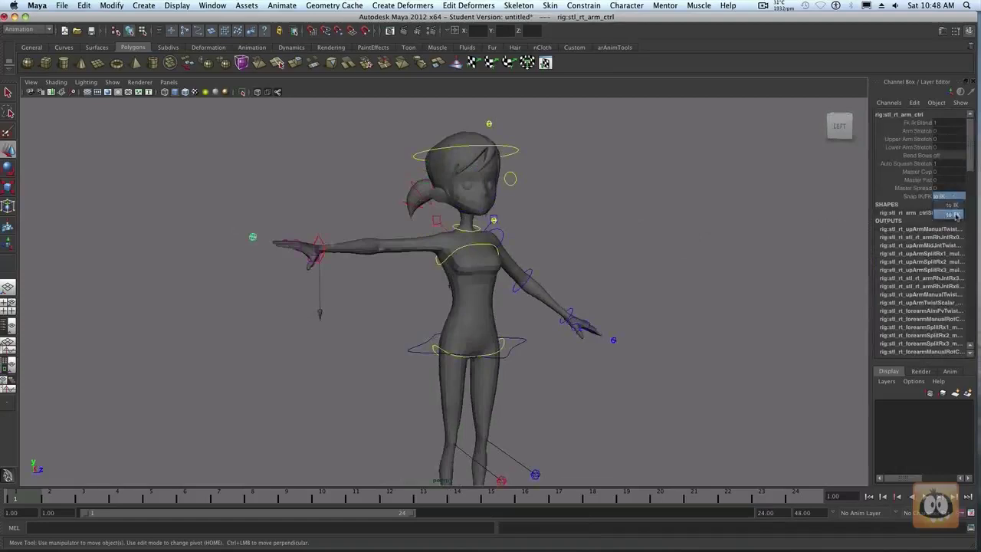
{"action": "left_click", "coordinate": [954, 215]}
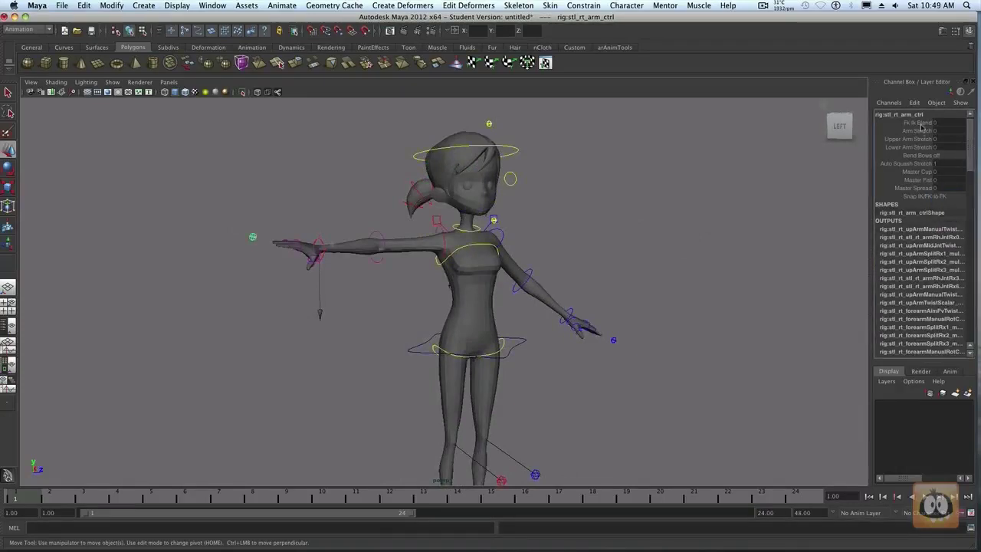
{"action": "left_click", "coordinate": [921, 124]}
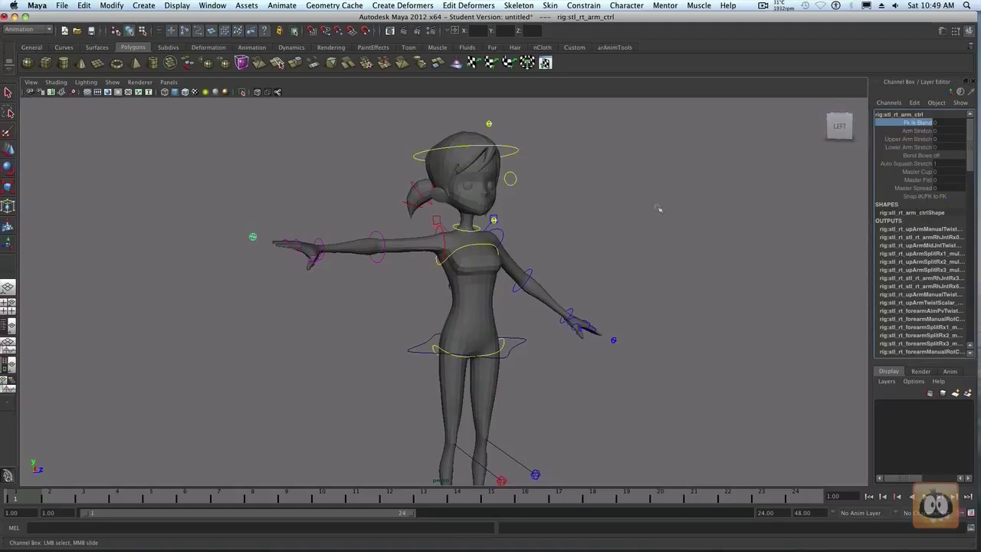
Select the right clavicle control above the shoulder.
{"action": "mouse_move", "coordinate": [621, 213]}
{"action": "left_mouse_down", "text": "alt"}
{"action": "mouse_move", "coordinate": [729, 212]}
{"action": "mouse_move", "coordinate": [609, 228]}
{"action": "left_mouse_up", "text": "alt"}
{"action": "right_click_drag", "start_coordinate": [608, 228], "coordinate": [693, 222], "text": "alt"}
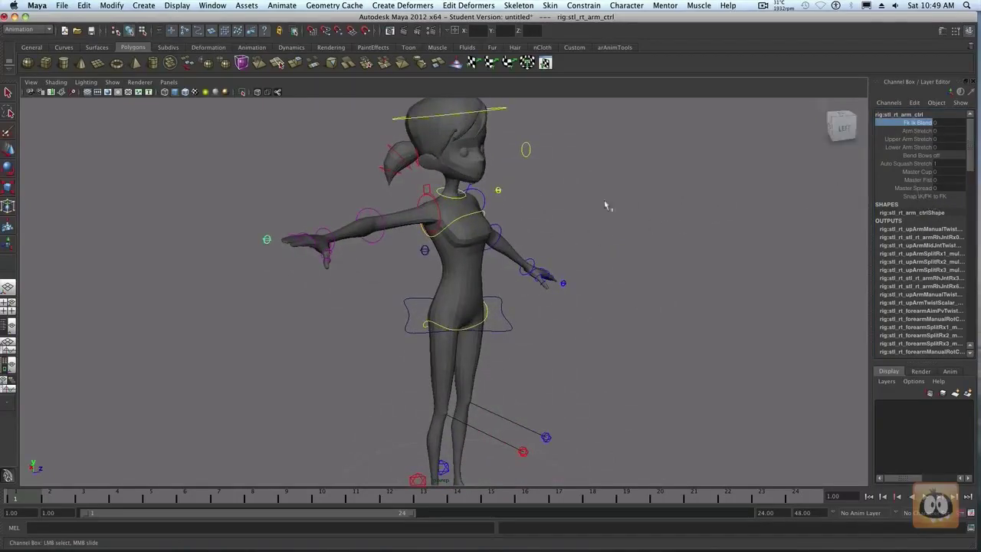
{"action": "mouse_move", "coordinate": [607, 203]}
{"action": "left_mouse_down", "text": "alt"}
{"action": "mouse_move", "coordinate": [622, 201]}
{"action": "mouse_move", "coordinate": [606, 198]}
{"action": "left_mouse_up", "text": "alt"}
{"action": "right_click_drag", "start_coordinate": [606, 198], "coordinate": [601, 181], "text": "alt"}
{"action": "middle_click_drag", "start_coordinate": [602, 181], "coordinate": [601, 207], "text": "alt"}
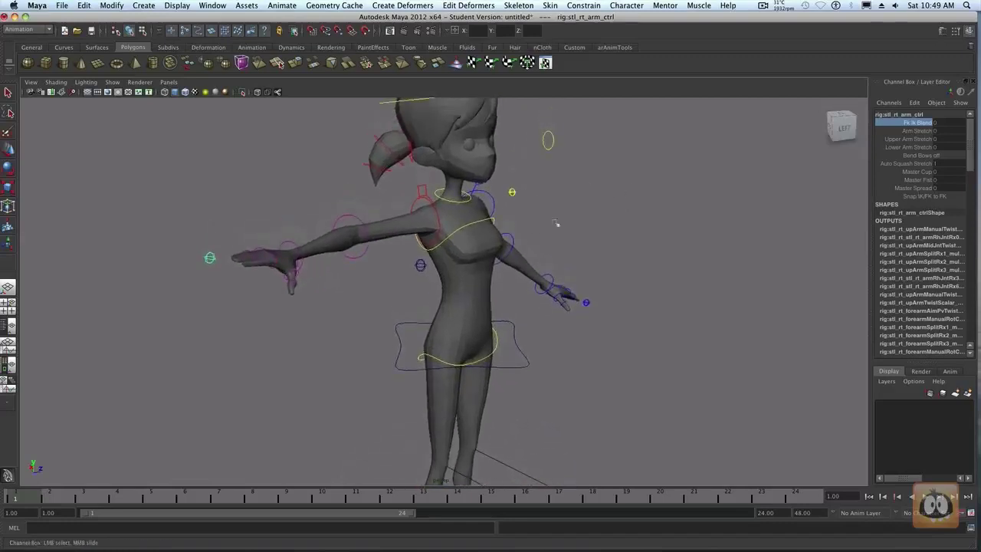
{"action": "left_click", "coordinate": [397, 197]}
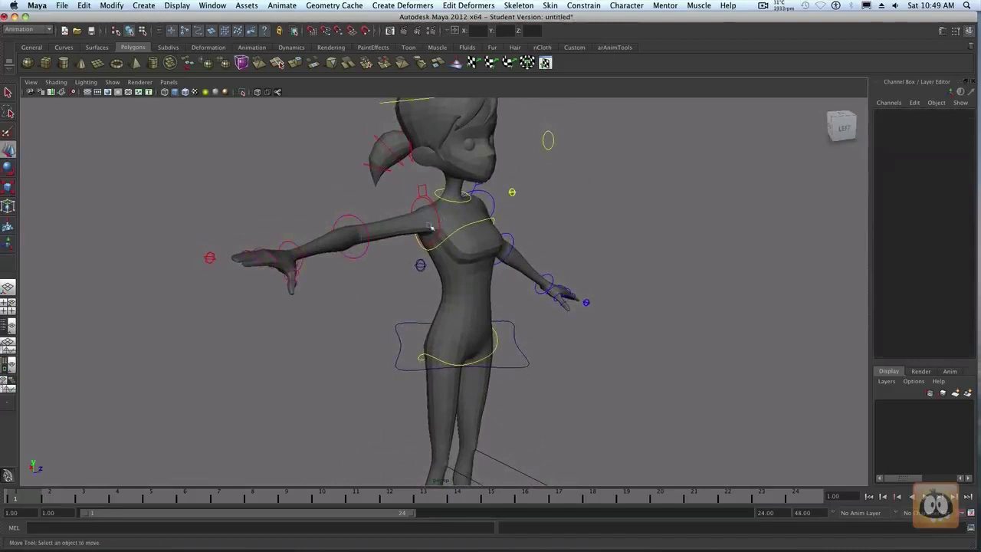
{"action": "left_click", "coordinate": [451, 218]}
{"action": "left_click", "coordinate": [657, 204]}
{"action": "left_click", "coordinate": [428, 192]}
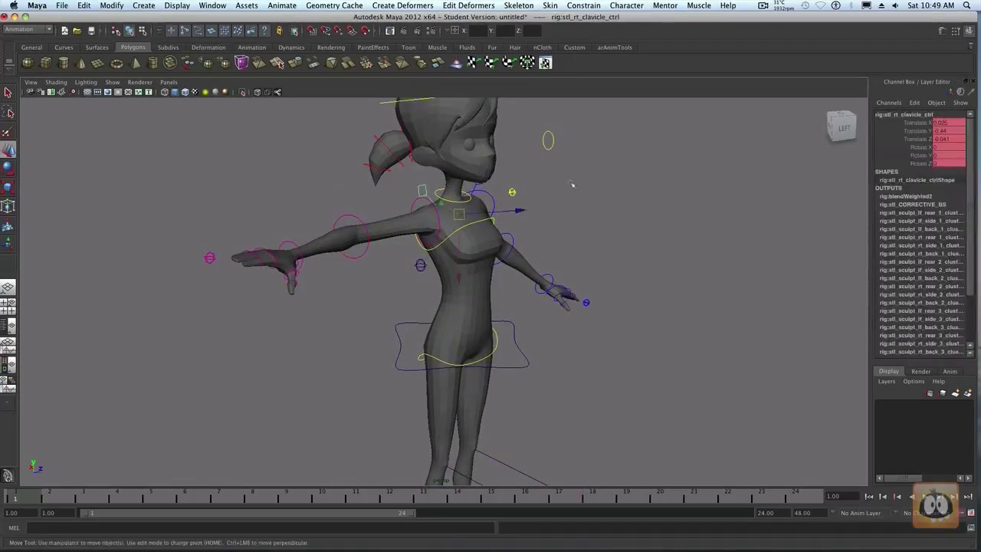
Select the right upper arm FK control and rotate it around Z to raise the straight arm.
{"action": "left_click", "coordinate": [700, 226]}
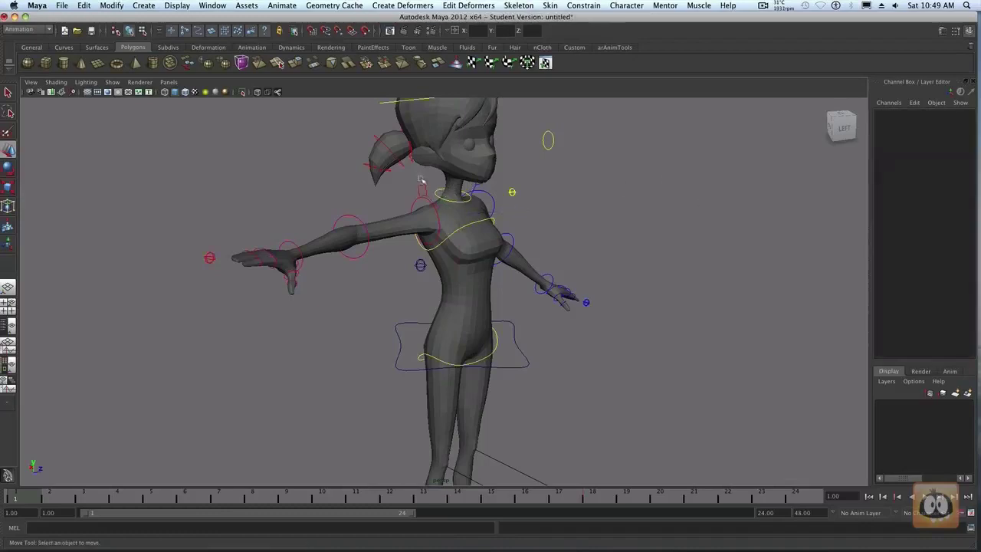
{"action": "left_click", "coordinate": [428, 191]}
{"action": "left_click", "coordinate": [597, 213]}
{"action": "left_click", "coordinate": [441, 217]}
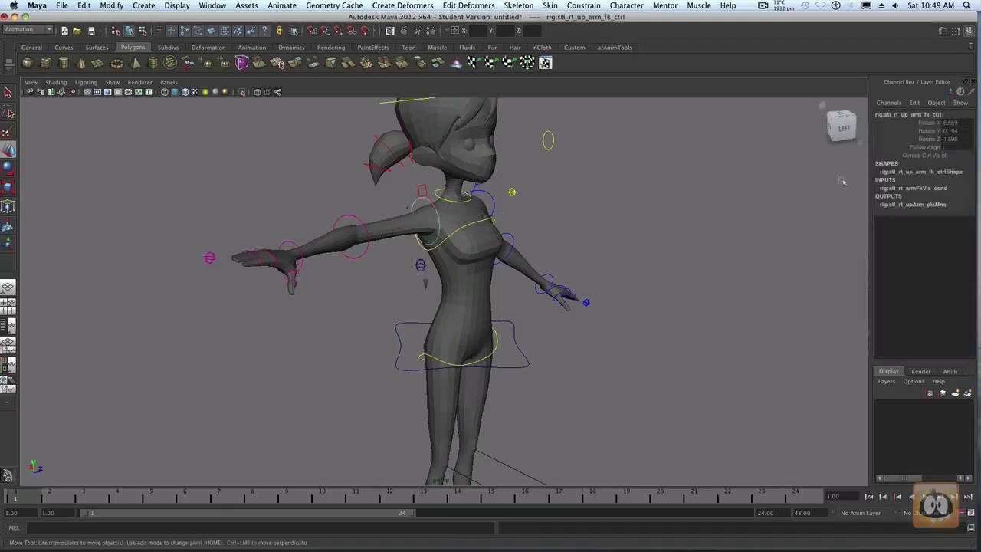
{"action": "left_click", "coordinate": [936, 141]}
{"action": "mouse_move", "coordinate": [707, 240]}
{"action": "middle_mouse_down"}
{"action": "mouse_move", "coordinate": [736, 224]}
{"action": "mouse_move", "coordinate": [710, 222]}
{"action": "middle_mouse_up"}
{"action": "key", "text": "w"}
{"action": "left_click", "coordinate": [640, 217]}
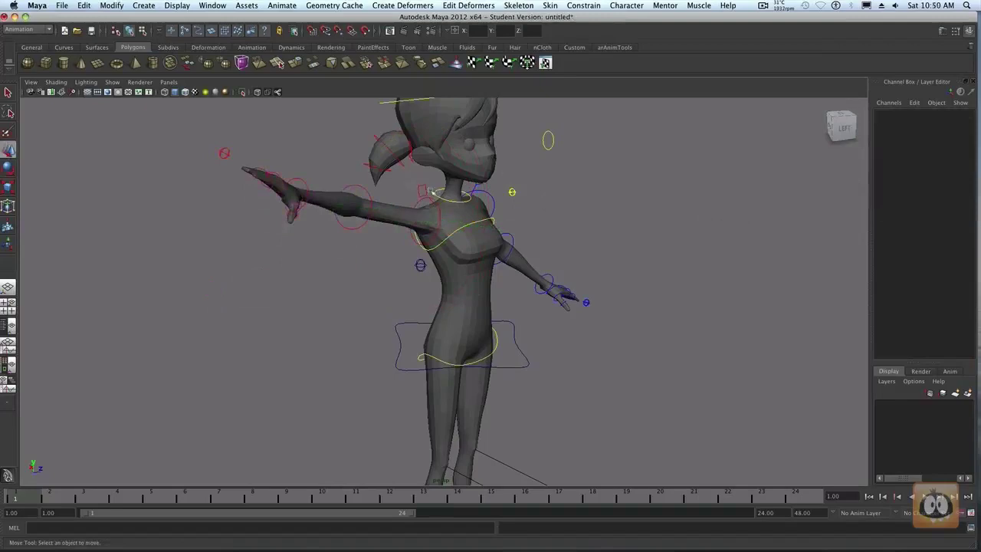
Move the right clavicle control to a Translate Y of about -1.9.
{"action": "left_click", "coordinate": [422, 190]}
{"action": "left_click", "coordinate": [920, 131]}
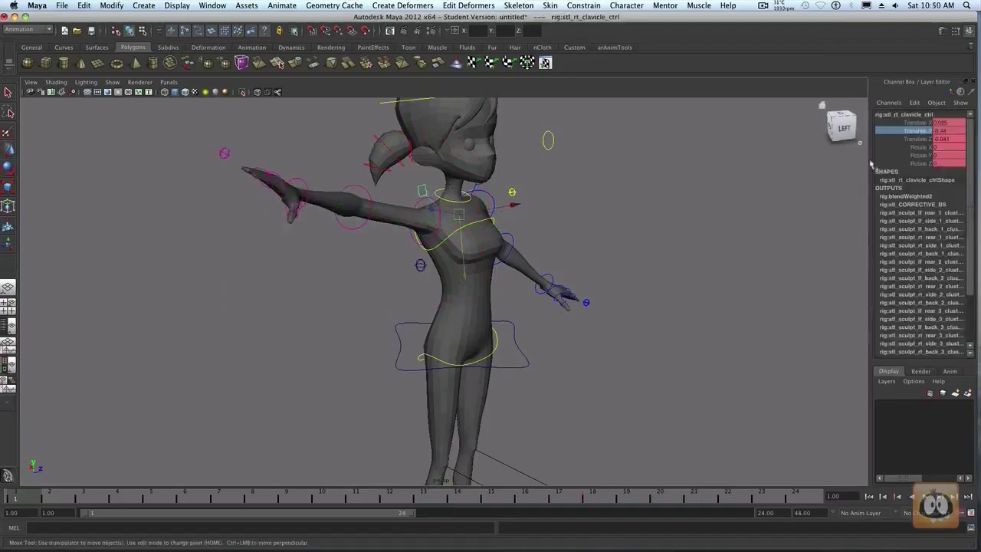
{"action": "middle_click_drag", "start_coordinate": [812, 246], "coordinate": [762, 246]}
{"action": "key", "text": "e"}
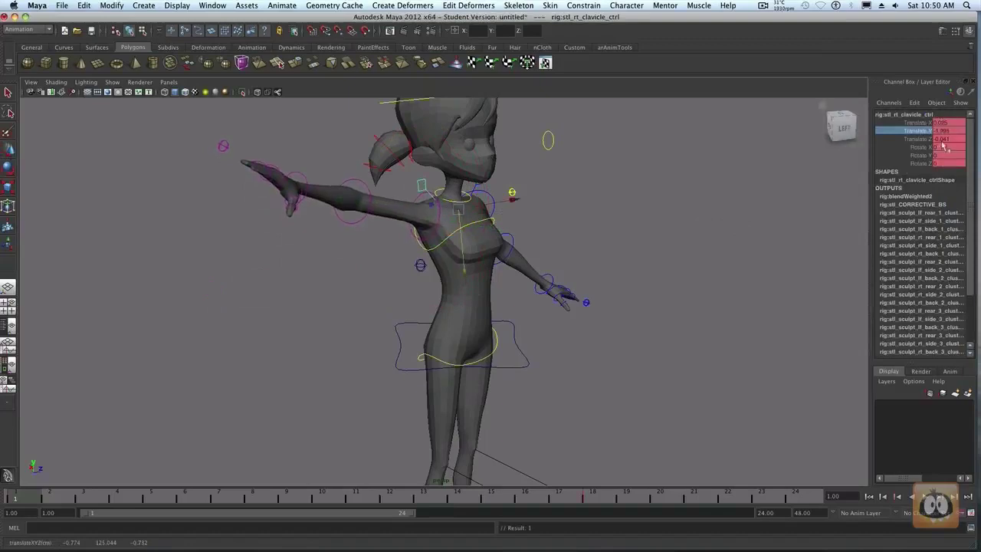
Rotate the right clavicle control slightly around Z to lift the shoulder, and deselect it.
{"action": "left_click", "coordinate": [920, 147]}
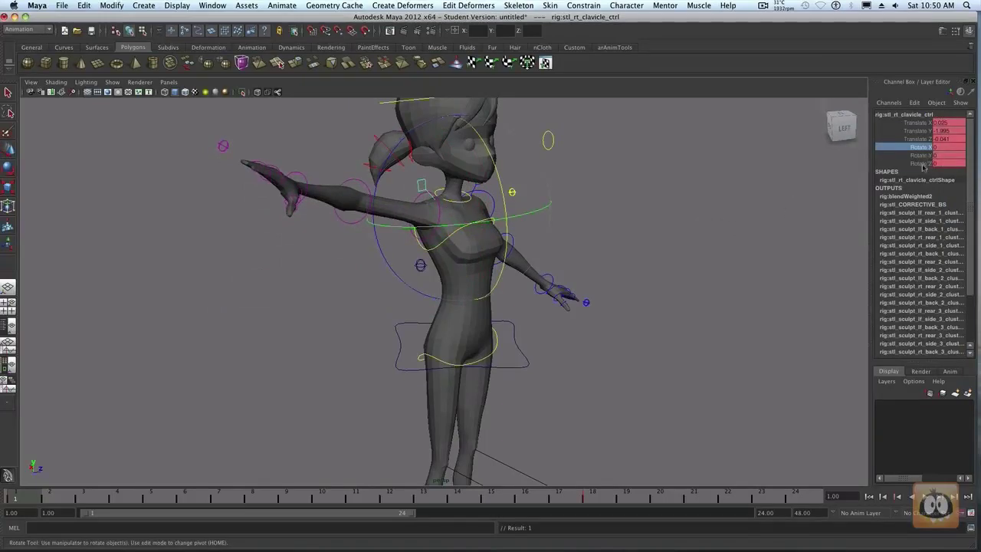
{"action": "left_click", "coordinate": [924, 164]}
{"action": "middle_click_drag", "start_coordinate": [738, 235], "coordinate": [727, 236]}
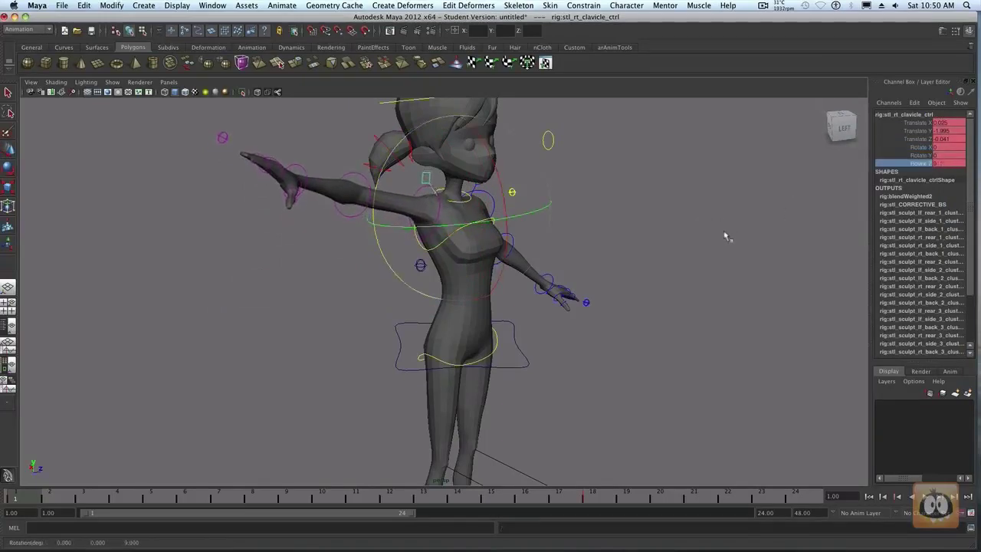
{"action": "key", "text": "w"}
{"action": "left_click", "coordinate": [749, 251]}
Rotate the spine IK shoulder control to about -7.9 in Z and -0.65 in Y.
{"action": "left_click", "coordinate": [495, 223]}
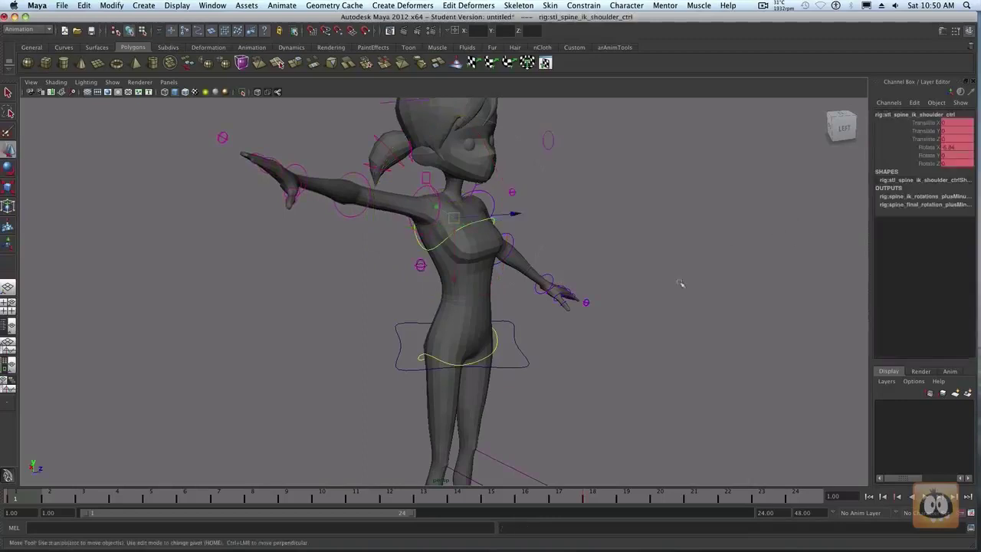
{"action": "left_click_drag", "start_coordinate": [620, 280], "coordinate": [629, 281], "text": "alt"}
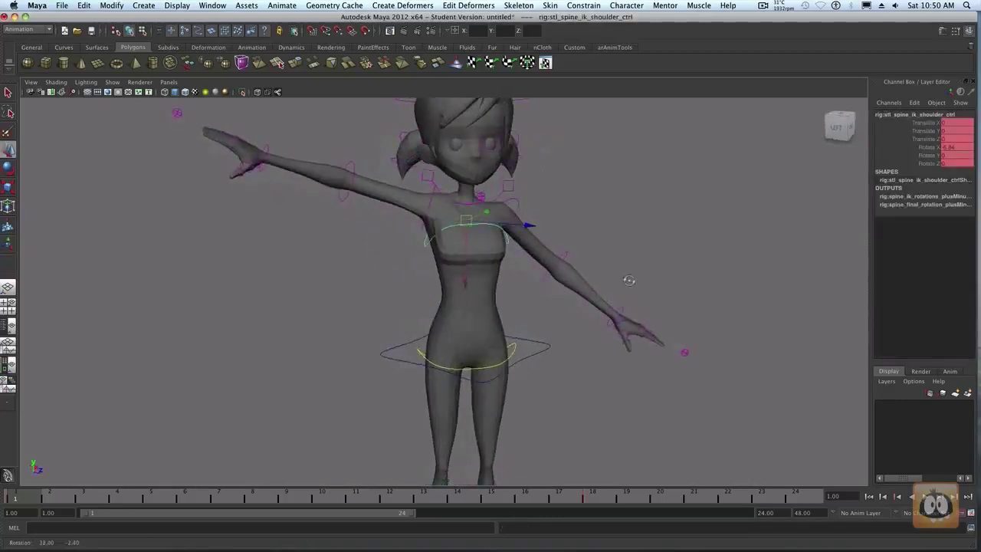
{"action": "key", "text": "e"}
{"action": "left_click", "coordinate": [928, 164]}
{"action": "middle_click_drag", "start_coordinate": [745, 190], "coordinate": [762, 174]}
{"action": "left_click", "coordinate": [925, 155]}
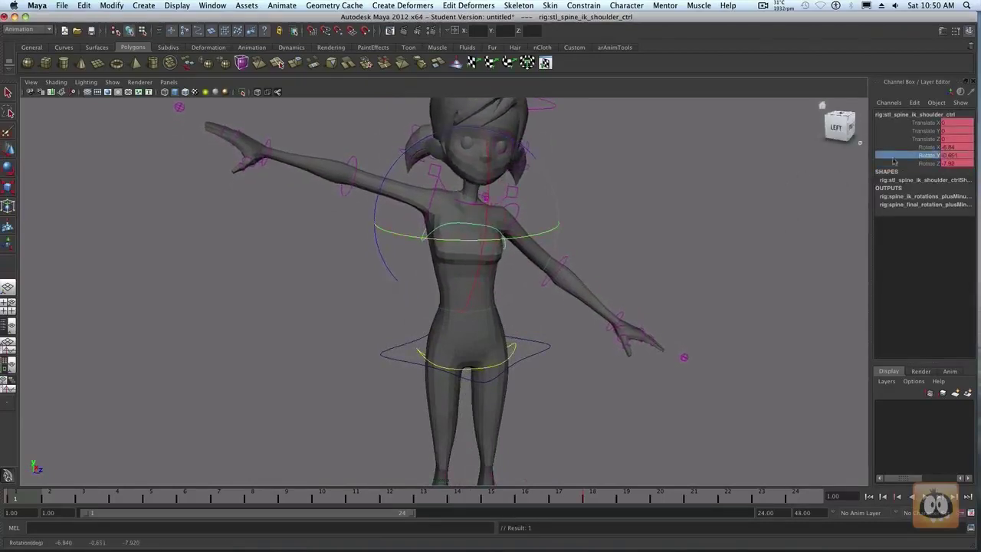
{"action": "left_click", "coordinate": [687, 178]}
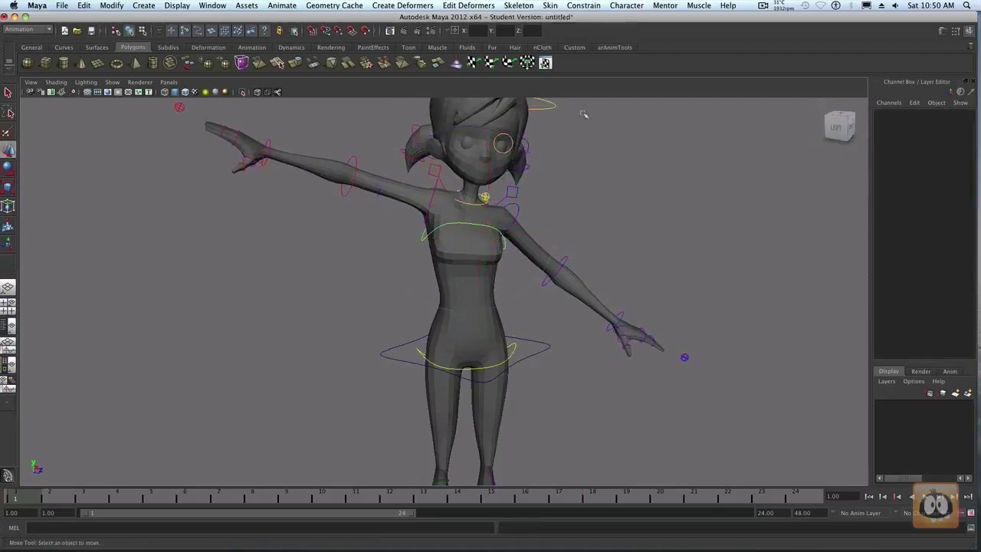
Select the head control and the neck control in turn to examine their channels.
{"action": "left_click", "coordinate": [555, 106]}
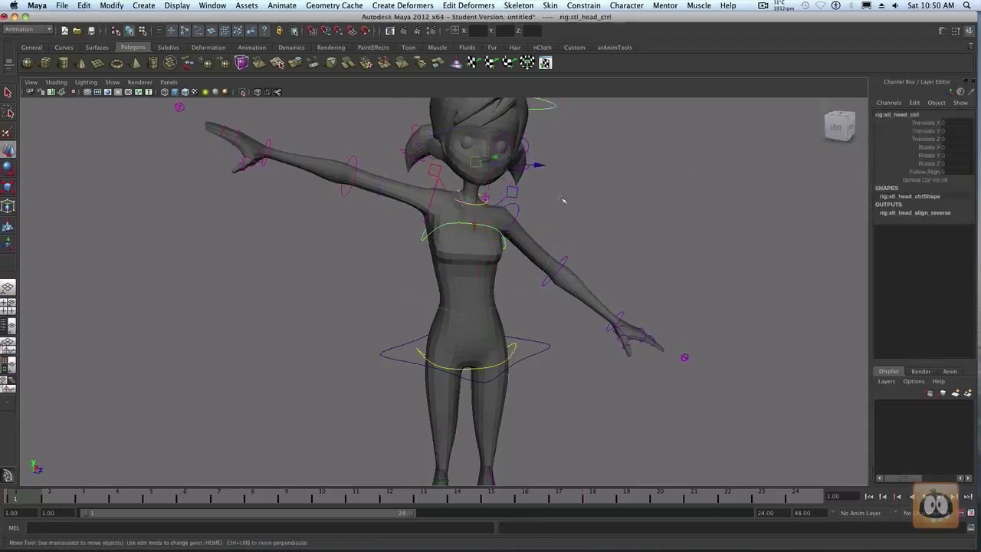
{"action": "left_click", "coordinate": [664, 184]}
{"action": "left_click", "coordinate": [474, 204]}
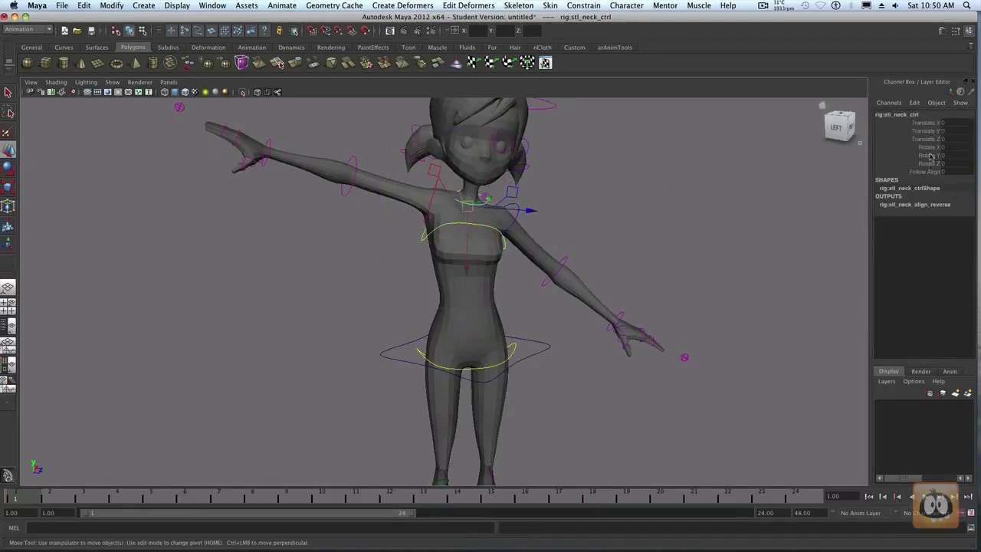
{"action": "left_click", "coordinate": [797, 172]}
{"action": "left_click_drag", "start_coordinate": [636, 173], "coordinate": [576, 130], "text": "alt"}
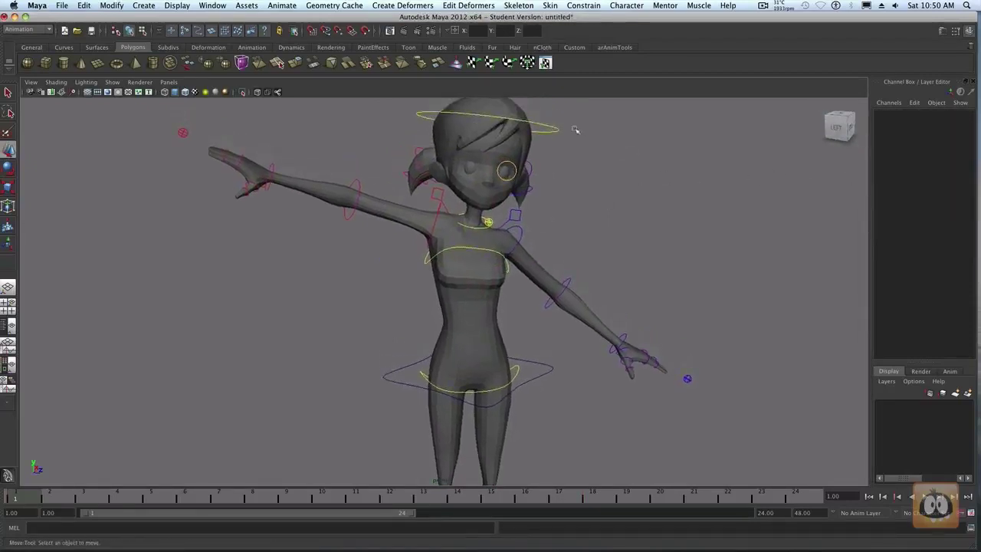
Rotate the head control to about 10.1 in X, -12.2 in Y and 5 in Z.
{"action": "left_click", "coordinate": [559, 135]}
{"action": "key", "text": "e"}
{"action": "left_click", "coordinate": [931, 146]}
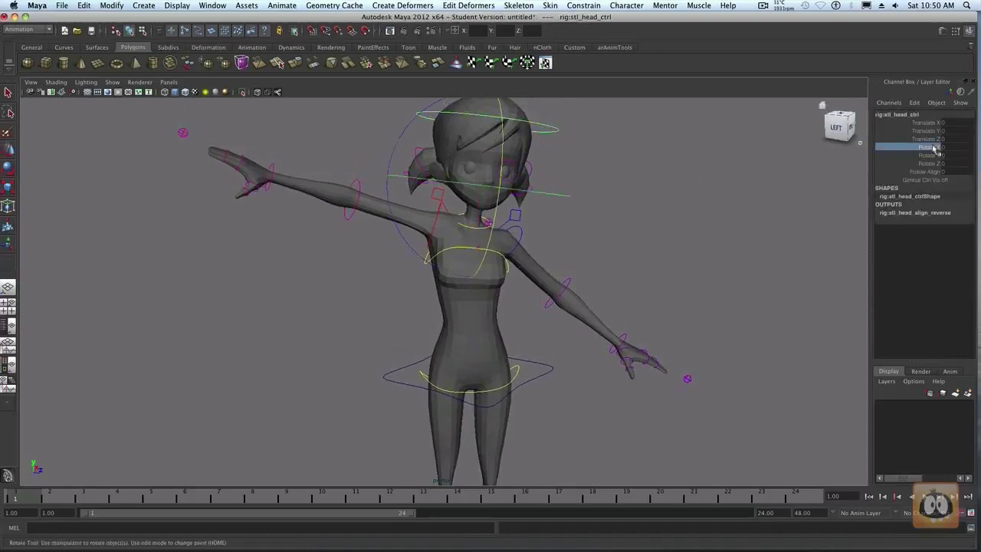
{"action": "left_click", "coordinate": [931, 163]}
{"action": "middle_click_drag", "start_coordinate": [696, 222], "coordinate": [715, 225]}
{"action": "left_click", "coordinate": [929, 155]}
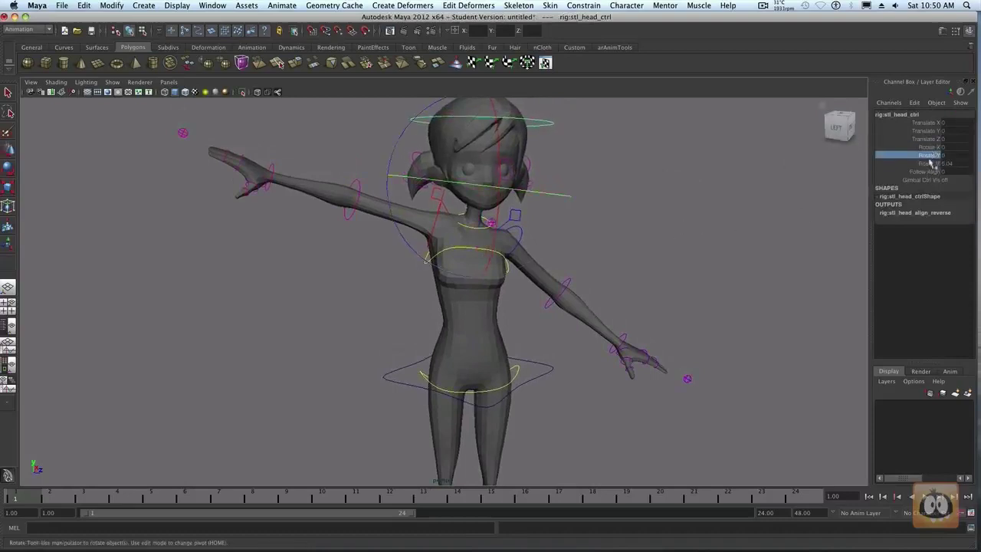
{"action": "middle_click_drag", "start_coordinate": [794, 189], "coordinate": [736, 209]}
{"action": "left_click", "coordinate": [927, 146]}
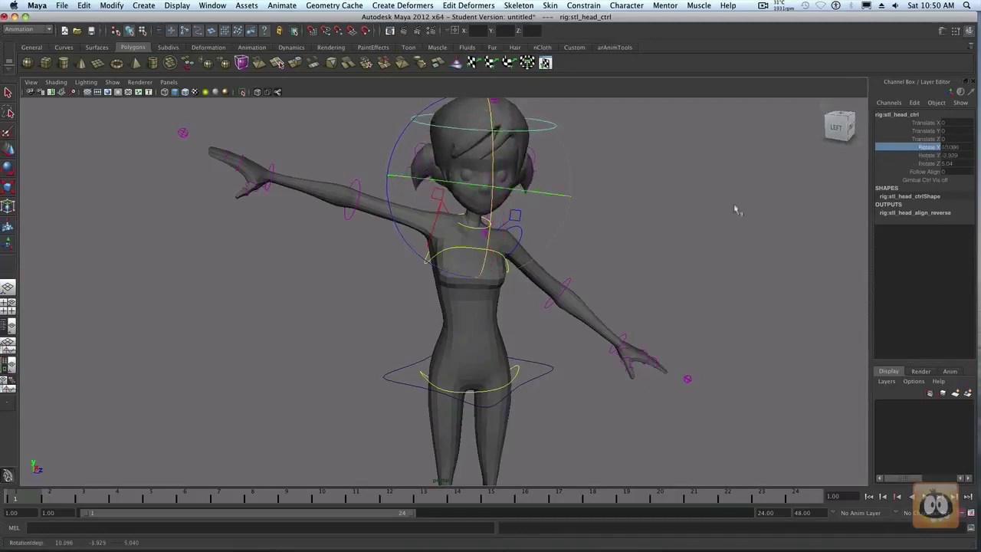
{"action": "left_click", "coordinate": [928, 164]}
{"action": "left_click", "coordinate": [928, 155]}
{"action": "middle_click_drag", "start_coordinate": [809, 188], "coordinate": [672, 225]}
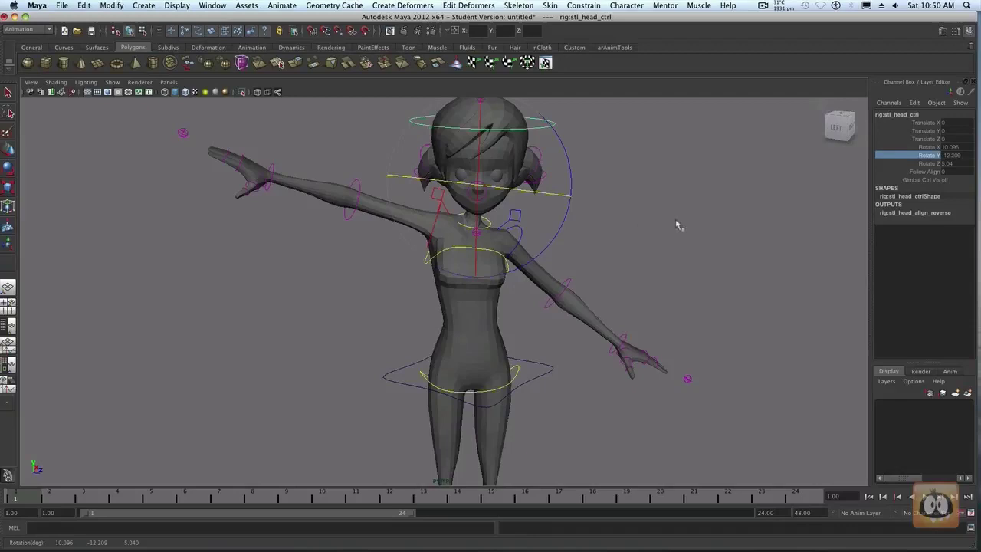
{"action": "key", "text": "w"}
Shift the spine IK shoulder control sideways to a Translate X of about 1.8.
{"action": "left_click", "coordinate": [483, 250]}
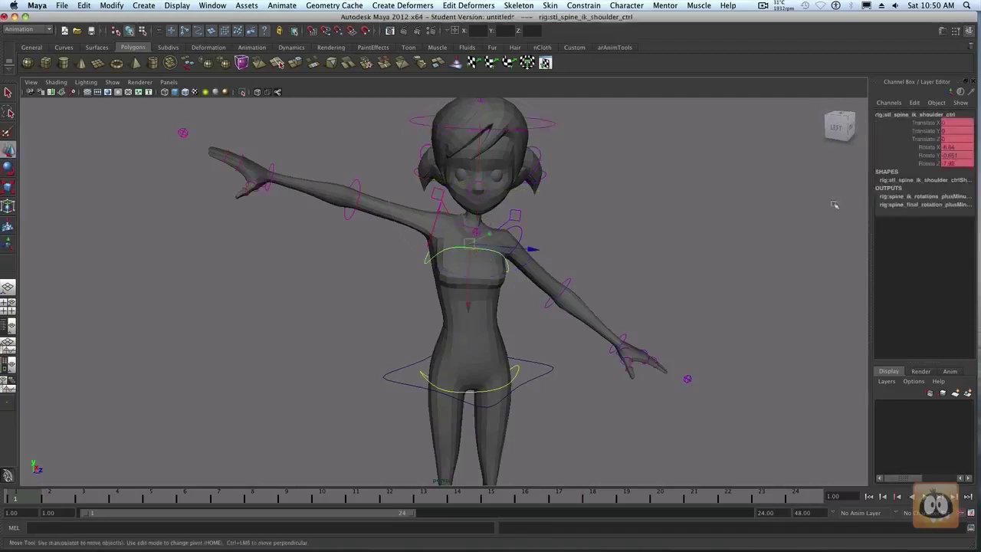
{"action": "left_click", "coordinate": [924, 122]}
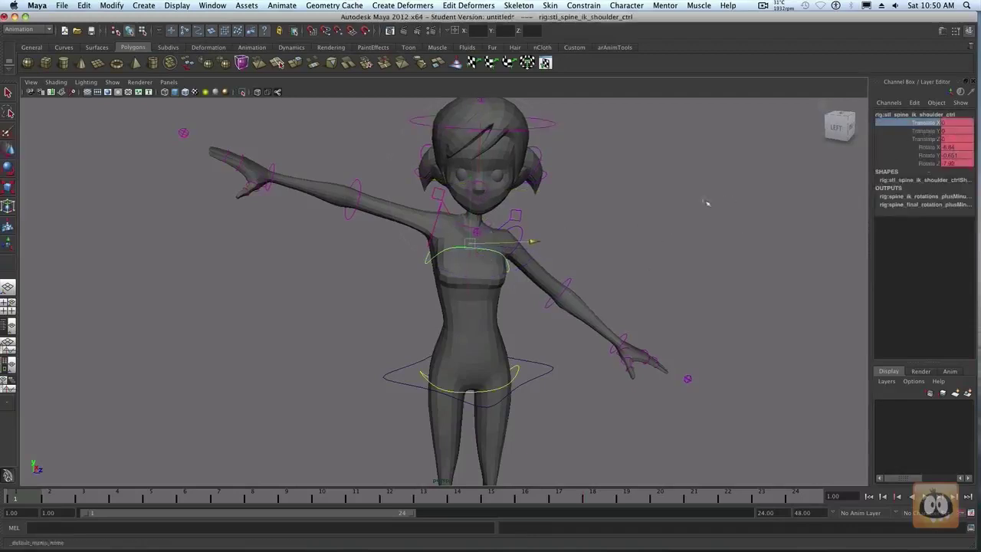
{"action": "middle_click_drag", "start_coordinate": [708, 204], "coordinate": [710, 204]}
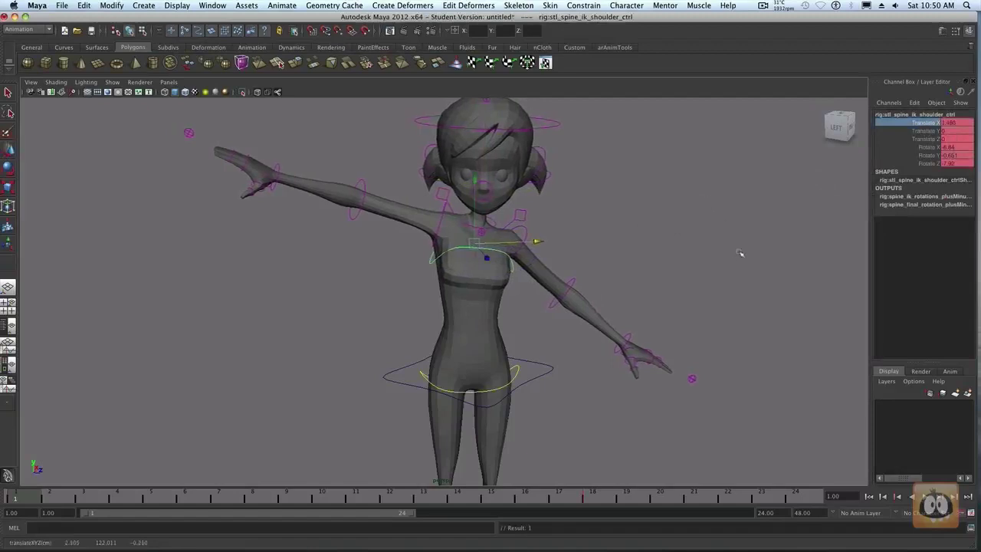
{"action": "middle_click_drag", "start_coordinate": [592, 258], "coordinate": [614, 258]}
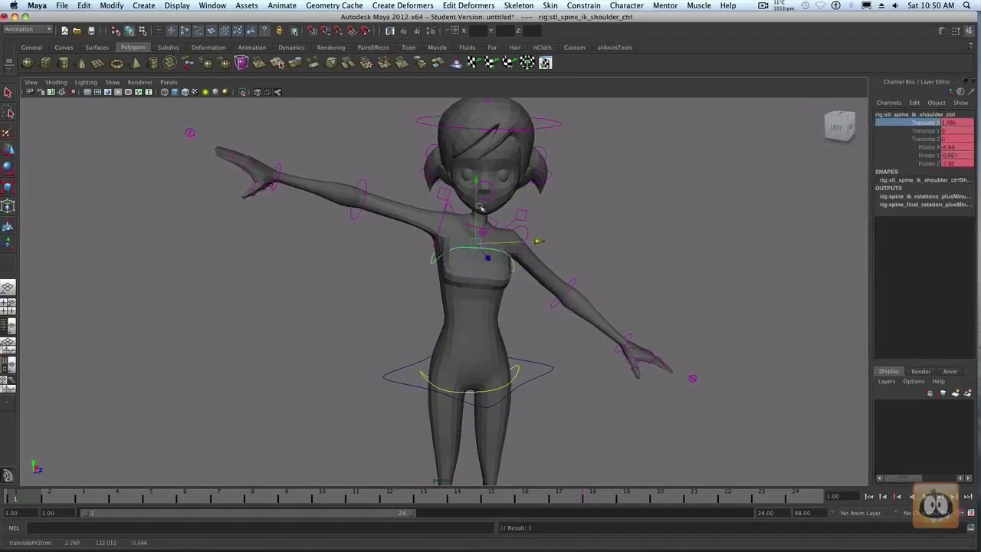
{"action": "left_click", "coordinate": [668, 182]}
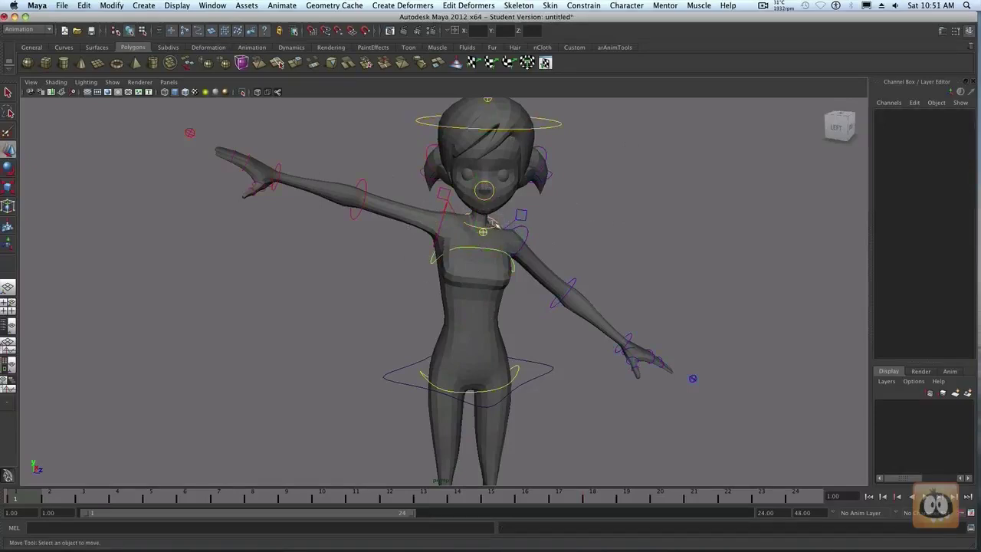
Shift the neck control sideways to a Translate X of about 1.5.
{"action": "left_click", "coordinate": [493, 222]}
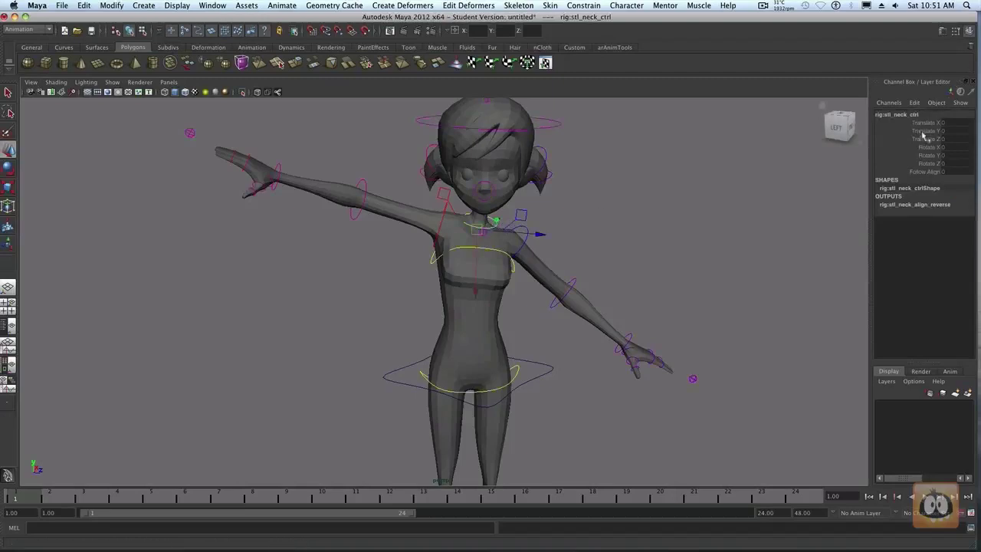
{"action": "left_click", "coordinate": [926, 123]}
{"action": "middle_click_drag", "start_coordinate": [682, 219], "coordinate": [684, 220]}
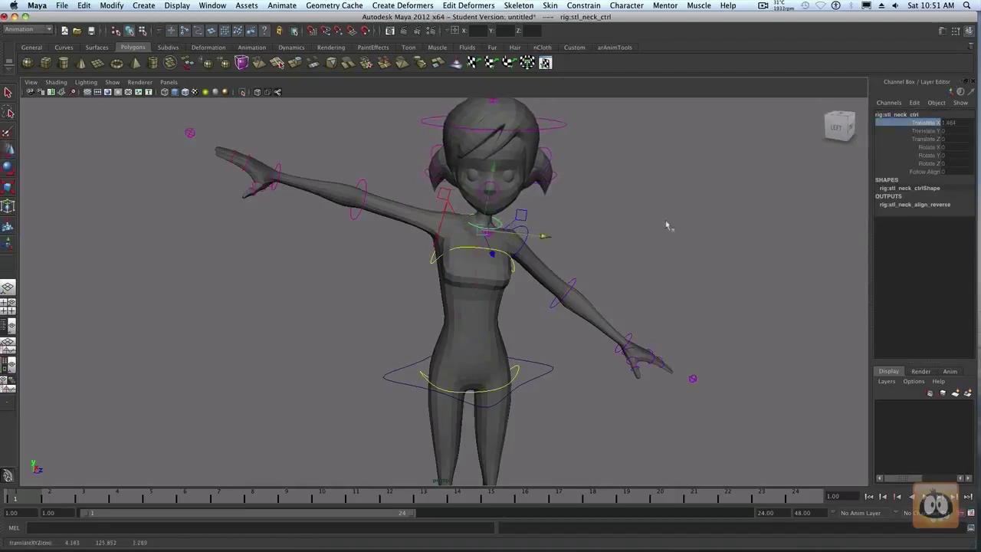
{"action": "left_click", "coordinate": [668, 226]}
Examine the right clavicle, upper arm, elbow and wrist FK controls in turn, and open the wrist control's Gimbal Ctrl Vis value.
{"action": "left_click", "coordinate": [444, 193]}
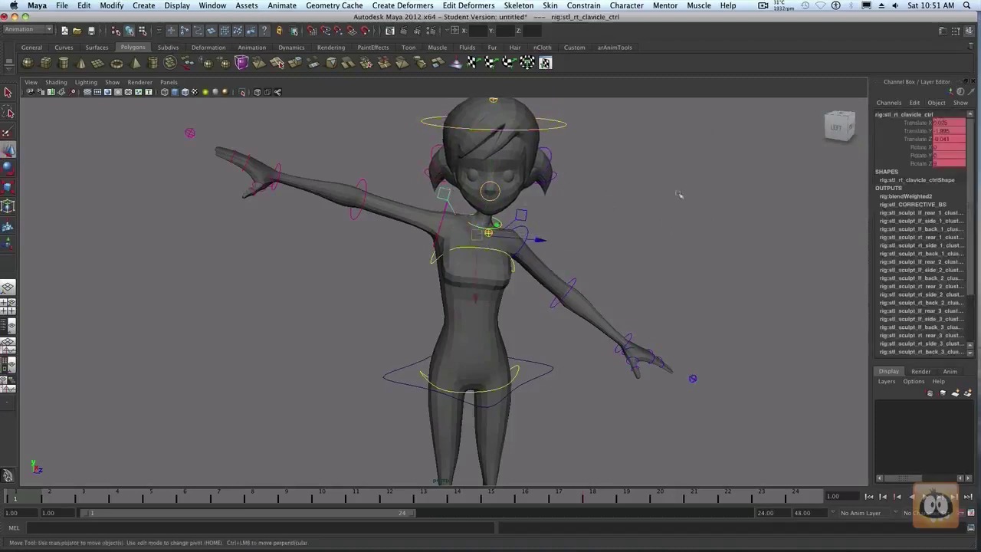
{"action": "left_click", "coordinate": [644, 214]}
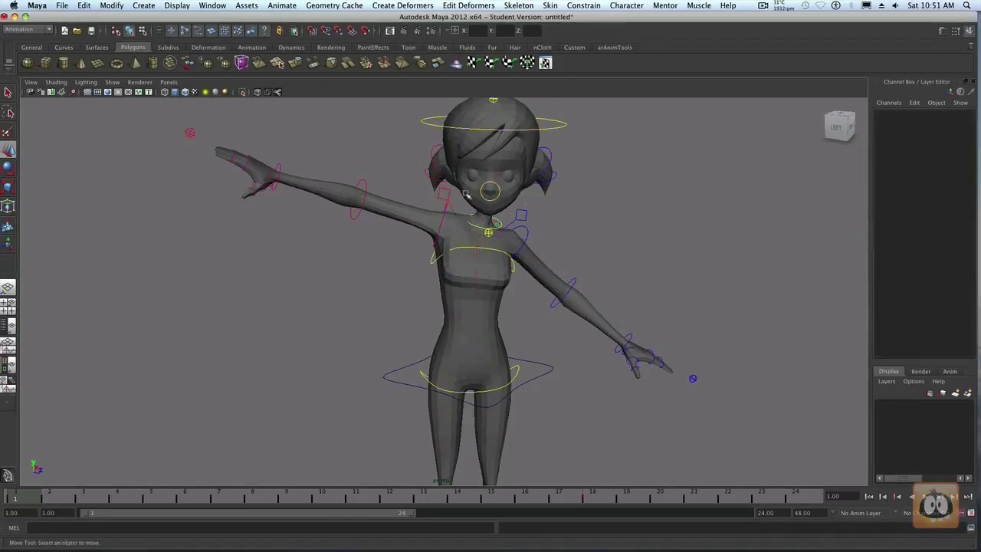
{"action": "left_click", "coordinate": [445, 193]}
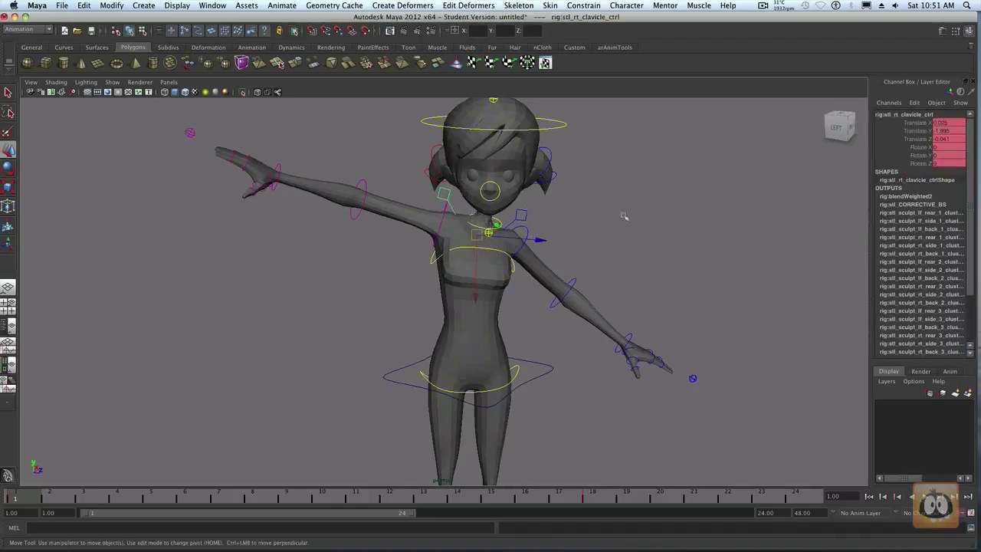
{"action": "left_click", "coordinate": [650, 197]}
{"action": "left_click", "coordinate": [441, 222]}
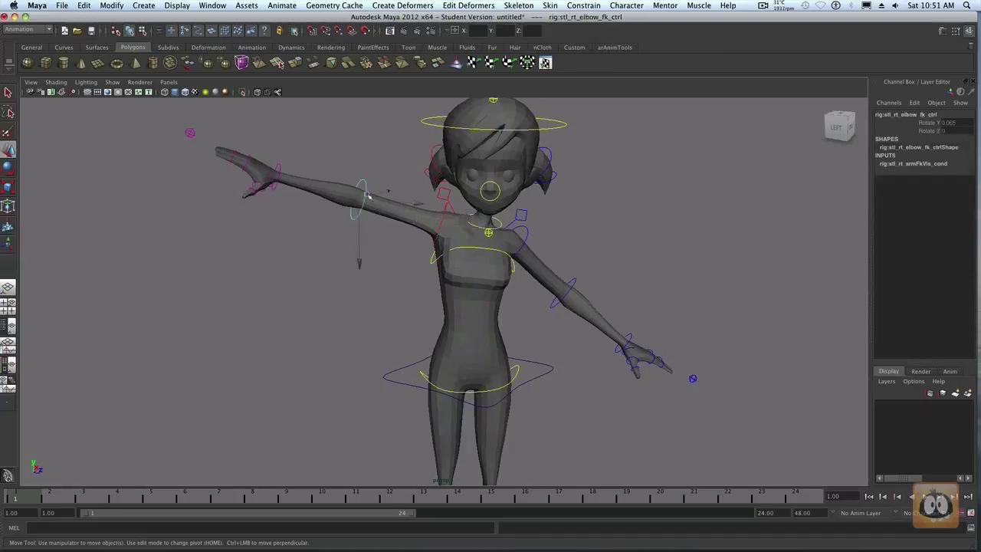
{"action": "left_click", "coordinate": [279, 170]}
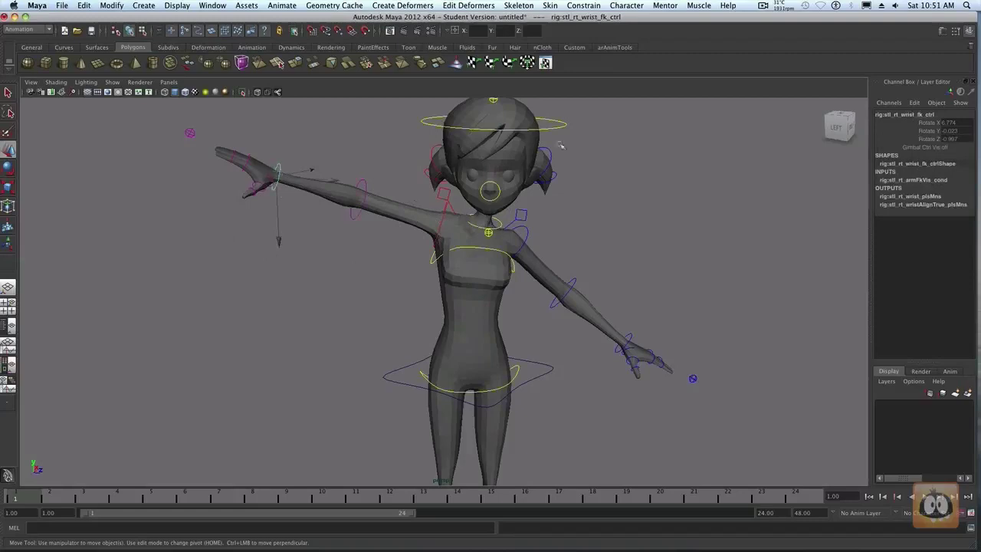
{"action": "left_click", "coordinate": [949, 147]}
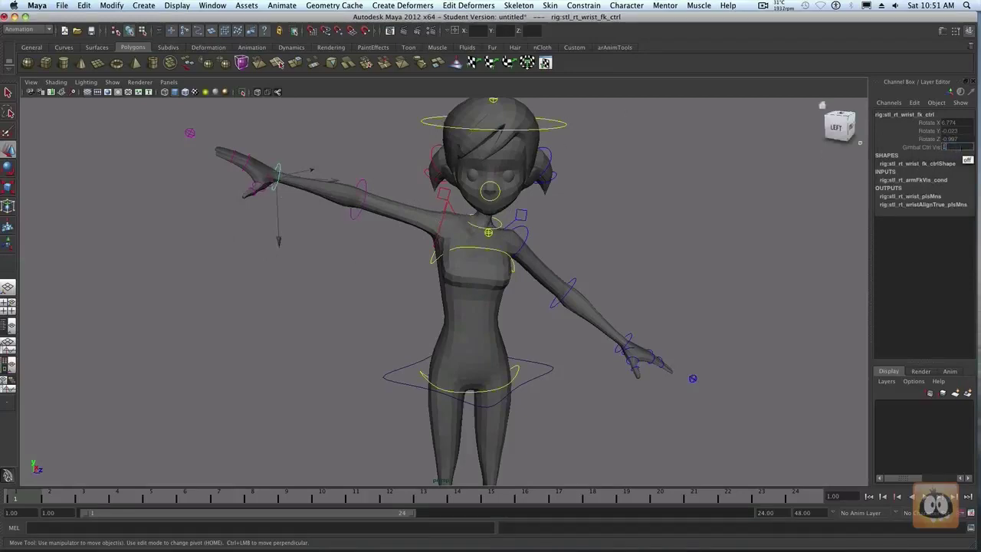
Set Pv Control to off on the right foot IK control.
{"action": "left_click_drag", "start_coordinate": [357, 308], "coordinate": [405, 302], "text": "alt"}
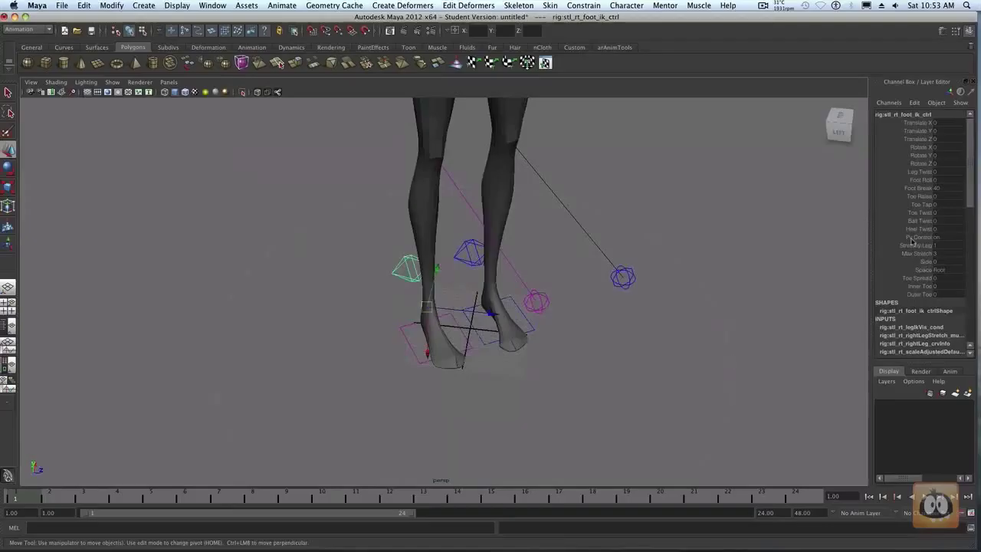
{"action": "left_click", "coordinate": [918, 237]}
{"action": "right_click_drag", "start_coordinate": [778, 346], "coordinate": [624, 344], "text": "alt"}
{"action": "middle_click_drag", "start_coordinate": [623, 344], "coordinate": [736, 331], "text": "alt"}
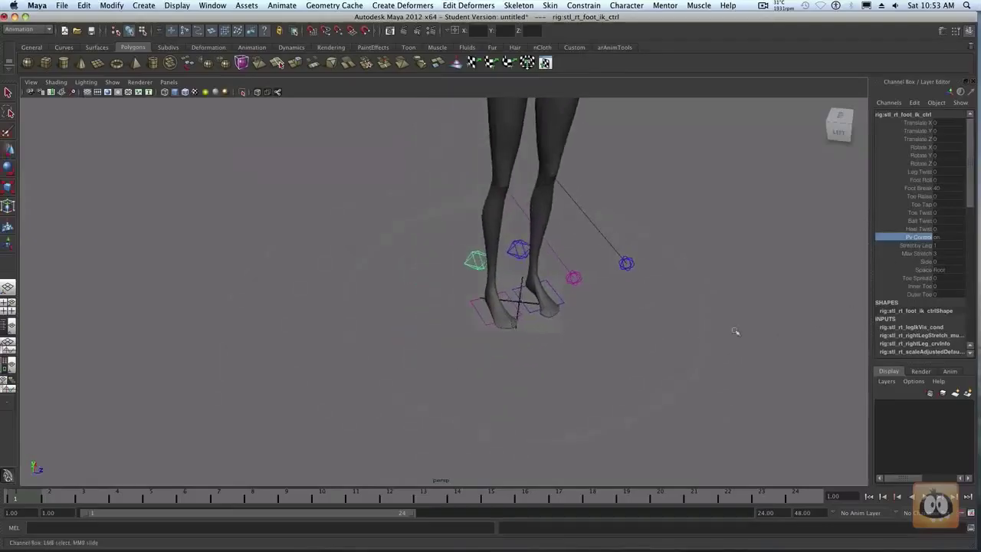
{"action": "left_click", "coordinate": [943, 237]}
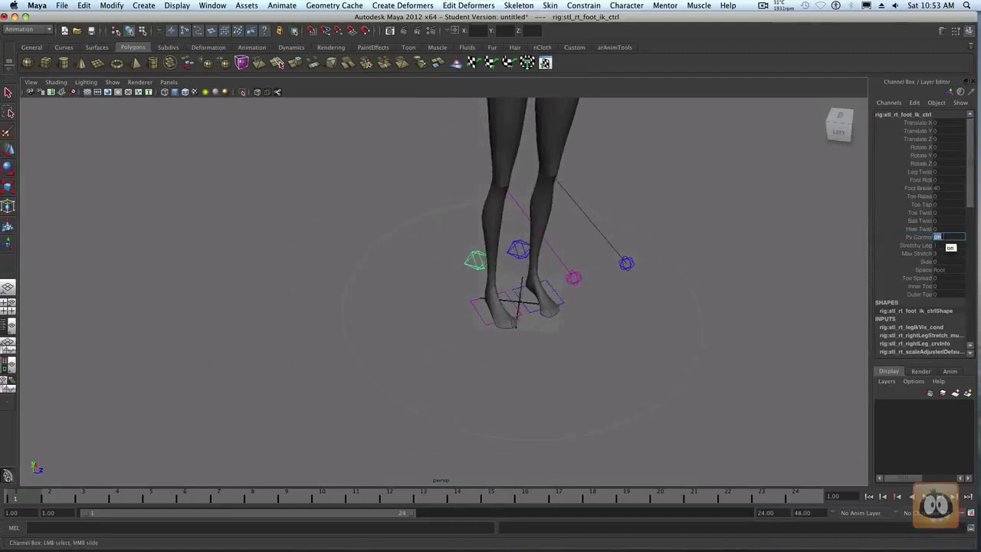
{"action": "key", "text": "Escape"}
Try twisting the right leg with Leg Twist on the right foot IK control, and undo the twist.
{"action": "left_click", "coordinate": [923, 173]}
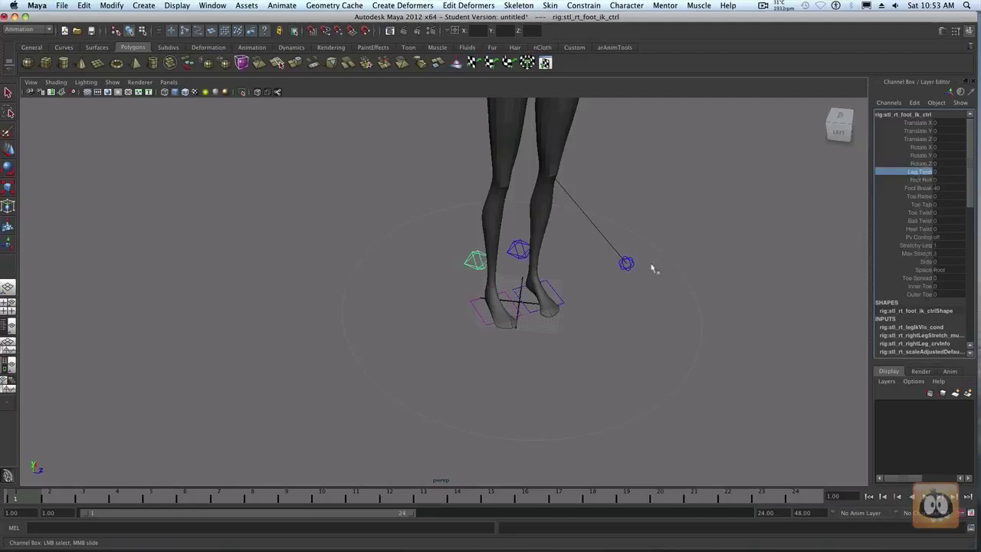
{"action": "middle_click_drag", "start_coordinate": [656, 270], "coordinate": [602, 254]}
{"action": "middle_click_drag", "start_coordinate": [662, 247], "coordinate": [642, 241]}
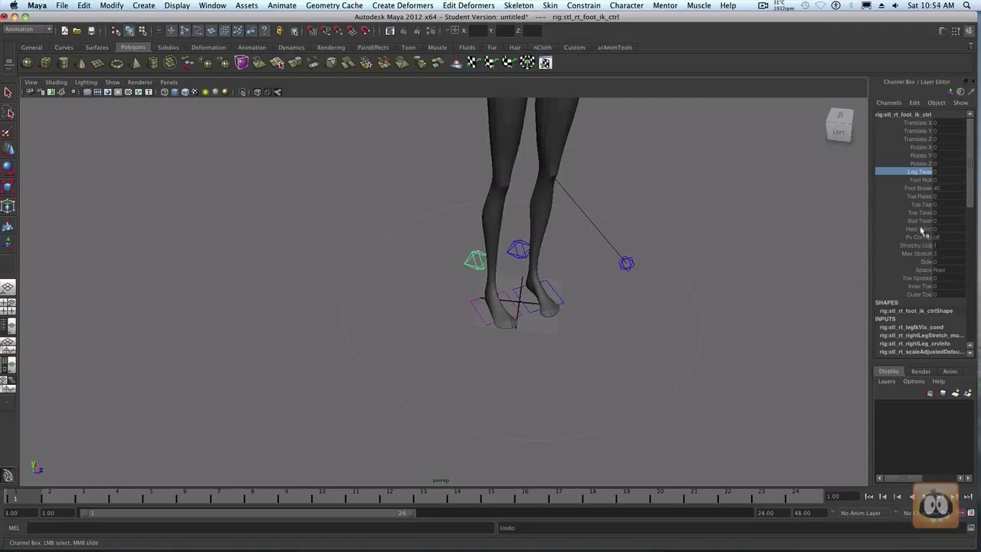
Examine the Translate and Rotate channels of the right foot IK control one by one.
{"action": "left_click_drag", "start_coordinate": [971, 158], "coordinate": [972, 146]}
{"action": "left_click", "coordinate": [920, 123]}
{"action": "left_click", "coordinate": [920, 131]}
{"action": "key", "text": "w"}
{"action": "left_click", "coordinate": [920, 147]}
{"action": "key", "text": "e"}
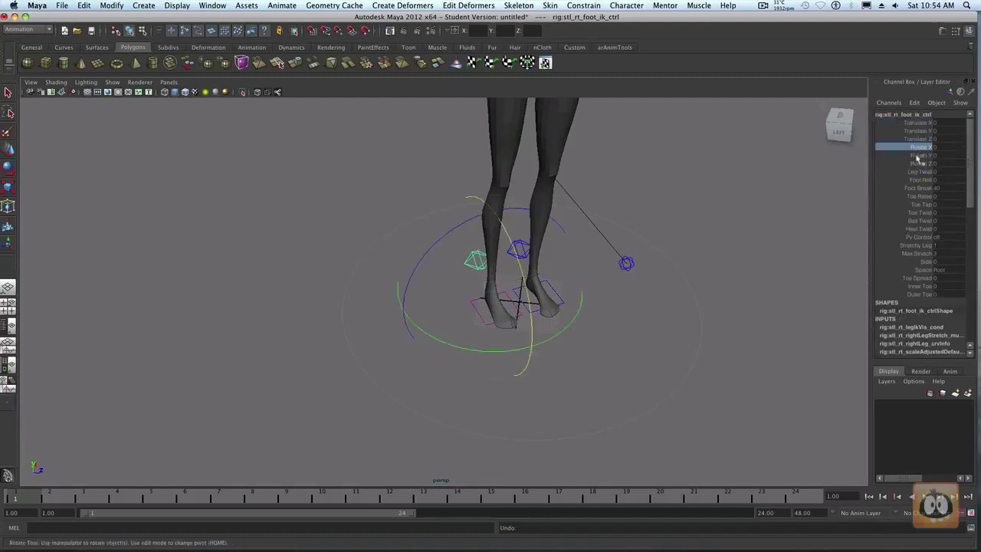
{"action": "left_click", "coordinate": [920, 156]}
{"action": "left_click", "coordinate": [920, 164]}
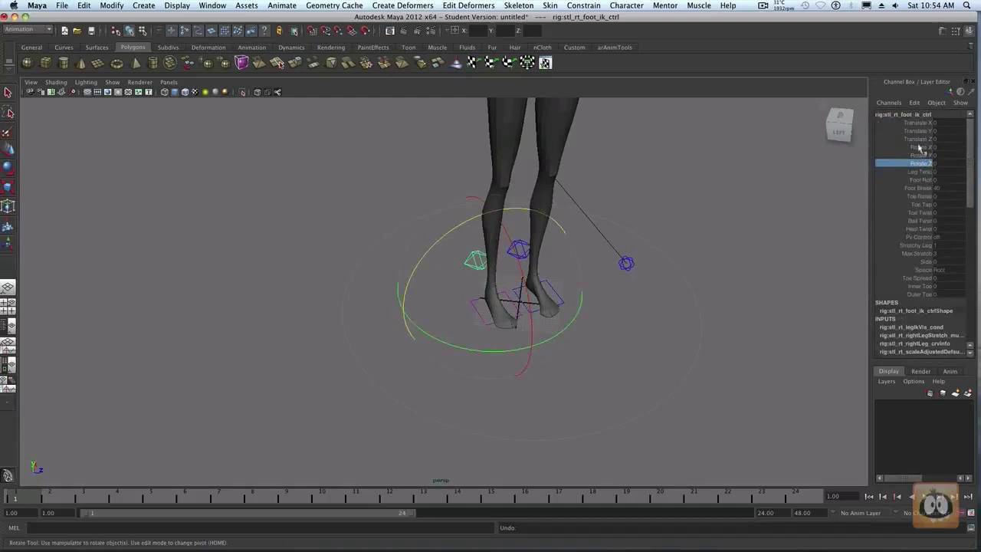
Try raising the right heel with the foot IK control's Foot Roll, view it from the side, and undo the roll.
{"action": "left_click", "coordinate": [924, 181]}
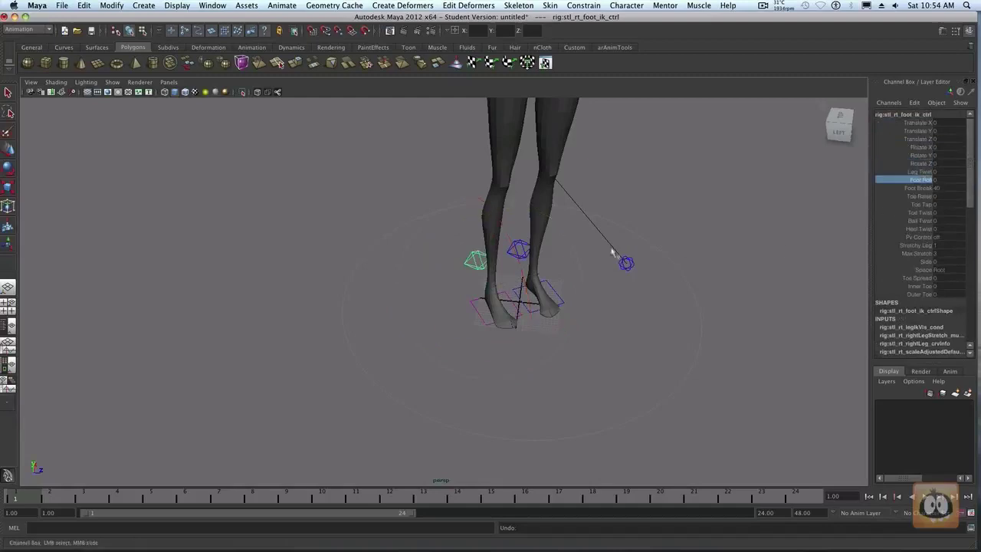
{"action": "middle_click_drag", "start_coordinate": [617, 253], "coordinate": [559, 348]}
{"action": "left_click_drag", "start_coordinate": [560, 349], "coordinate": [649, 302], "text": "alt"}
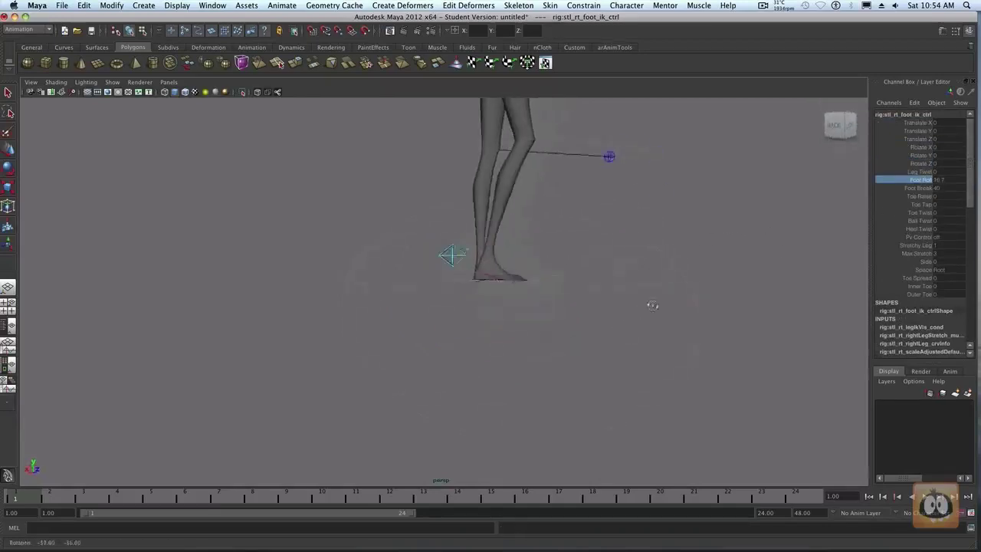
{"action": "right_click_drag", "start_coordinate": [649, 302], "coordinate": [718, 276], "text": "alt"}
{"action": "left_click_drag", "start_coordinate": [717, 275], "coordinate": [583, 303], "text": "alt"}
{"action": "middle_click_drag", "start_coordinate": [574, 268], "coordinate": [660, 245]}
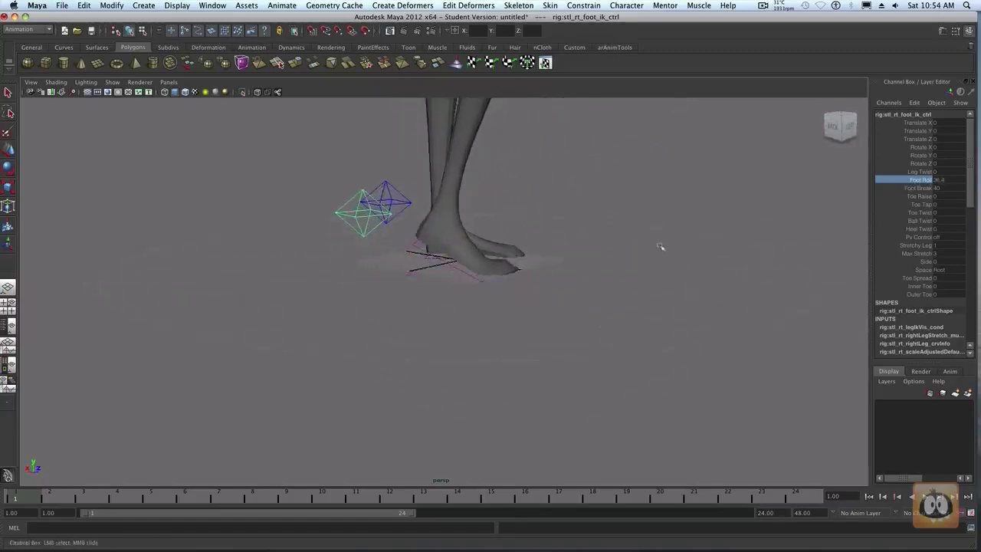
{"action": "key", "text": "ctrl+z"}
{"action": "key", "text": "ctrl+z"}
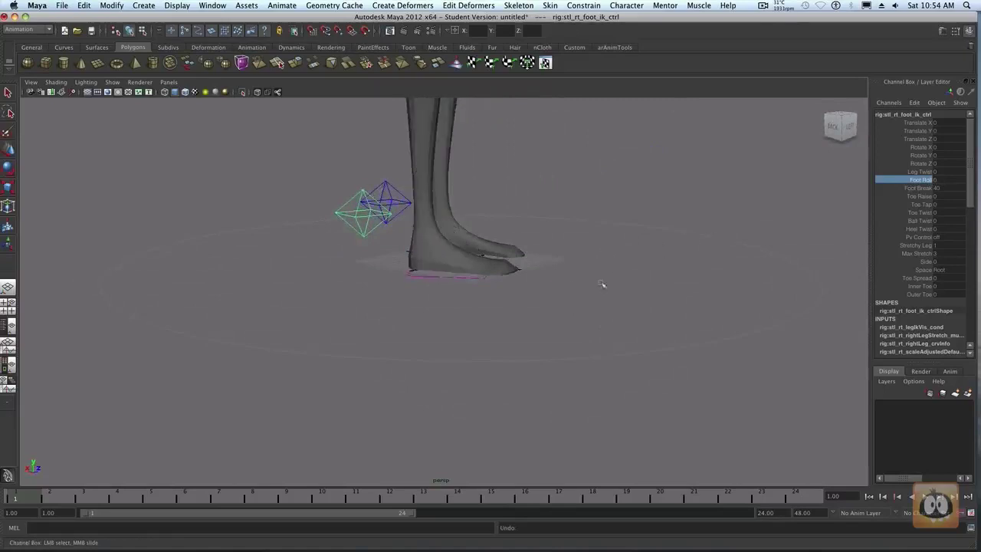
Try a slight Foot Roll of 2.5 on the right foot IK control.
{"action": "left_click_drag", "start_coordinate": [602, 284], "coordinate": [580, 280], "text": "alt"}
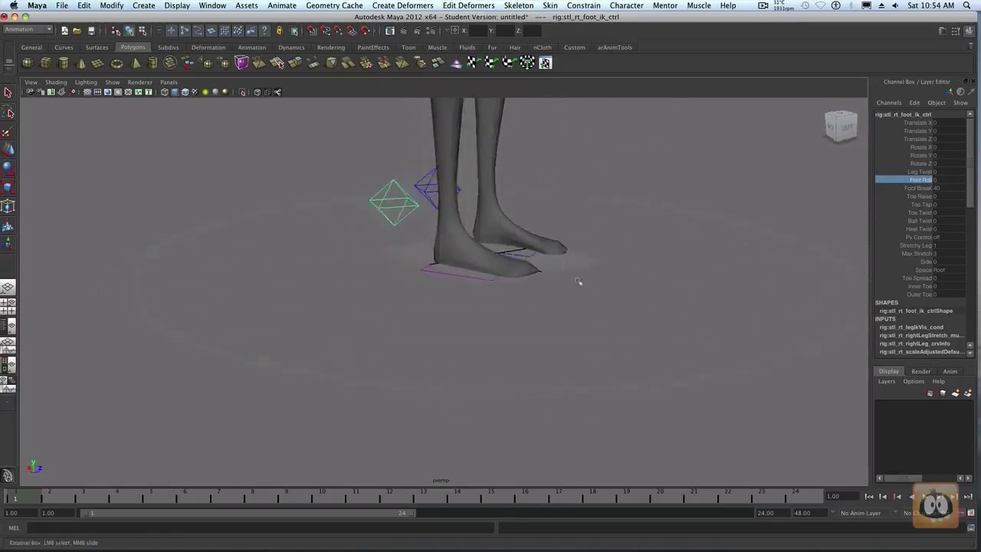
{"action": "left_click", "coordinate": [918, 172], "text": "ctrl"}
{"action": "left_click", "coordinate": [924, 181]}
{"action": "middle_click_drag", "start_coordinate": [641, 297], "coordinate": [586, 298]}
Try rotating the right foot IK control about 55 degrees in Rotate X, and undo both the rotation and the Foot Roll.
{"action": "left_click", "coordinate": [922, 148]}
{"action": "key", "text": "e"}
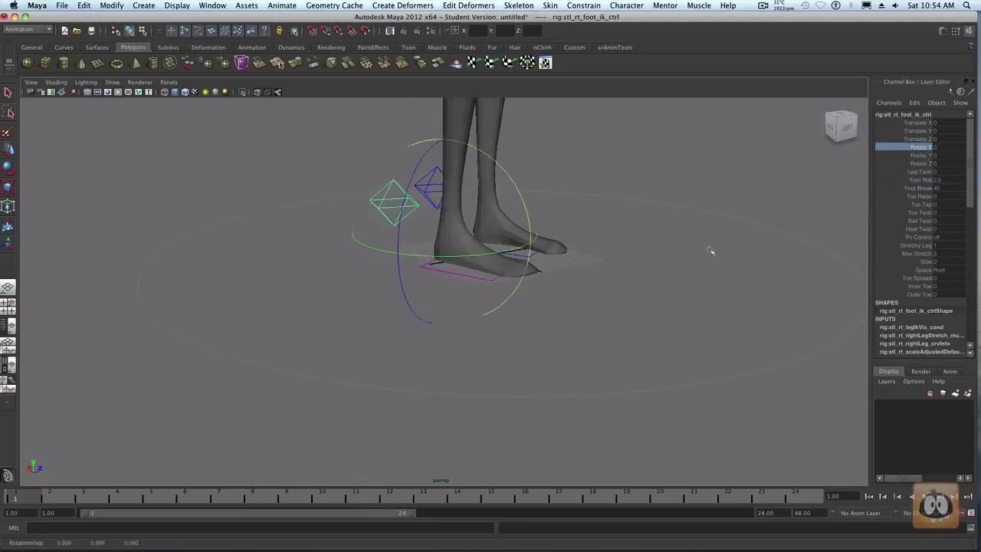
{"action": "middle_click_drag", "start_coordinate": [712, 252], "coordinate": [637, 273]}
{"action": "key", "text": "z"}
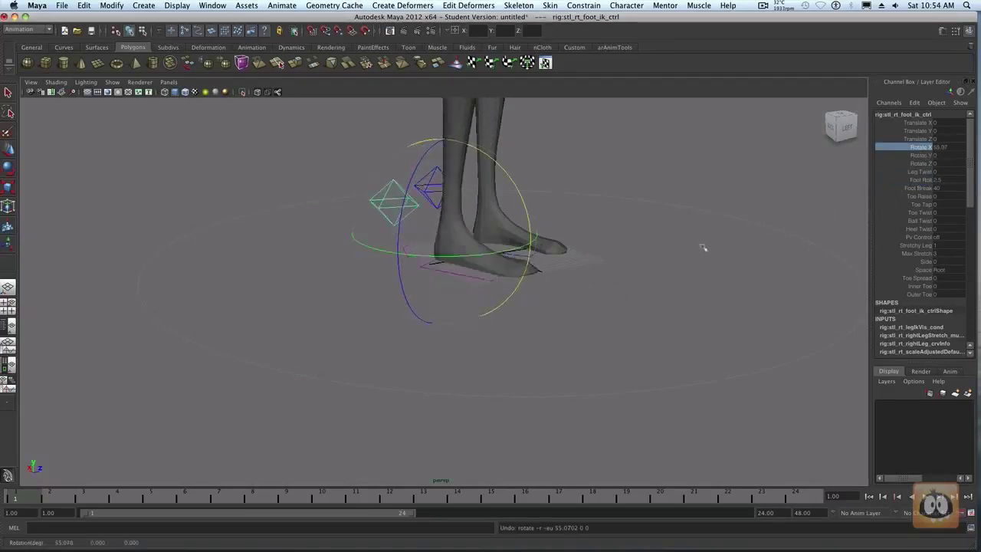
{"action": "key", "text": "z"}
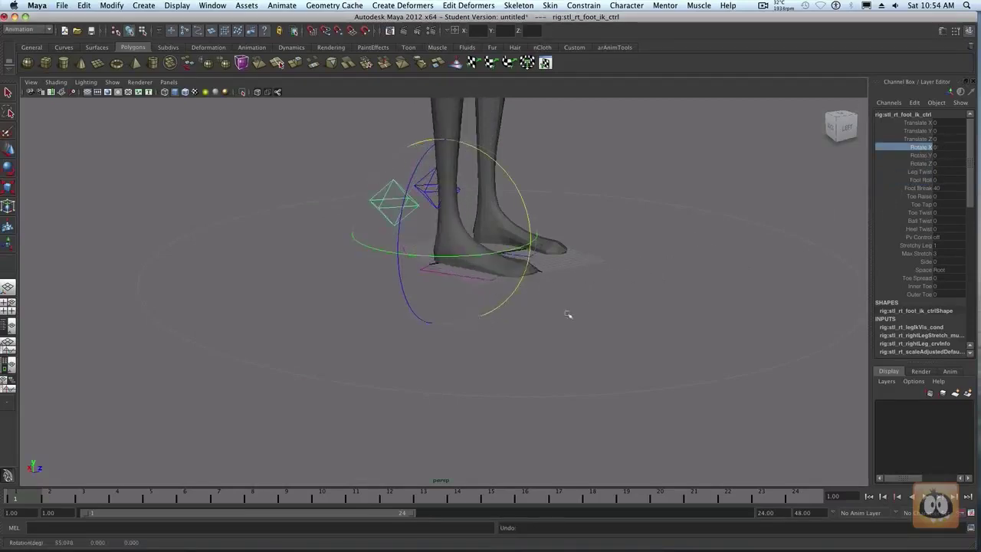
{"action": "middle_click_drag", "start_coordinate": [568, 314], "coordinate": [670, 272]}
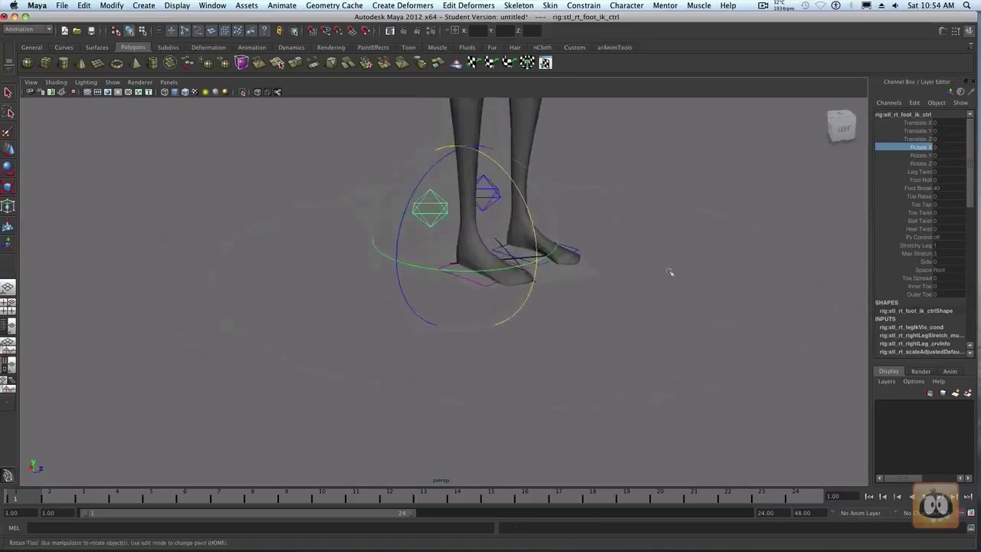
Set the right foot's Foot Roll to about 34.9, and try Toe Tap on the rolled foot before undoing the tap.
{"action": "left_click", "coordinate": [923, 180]}
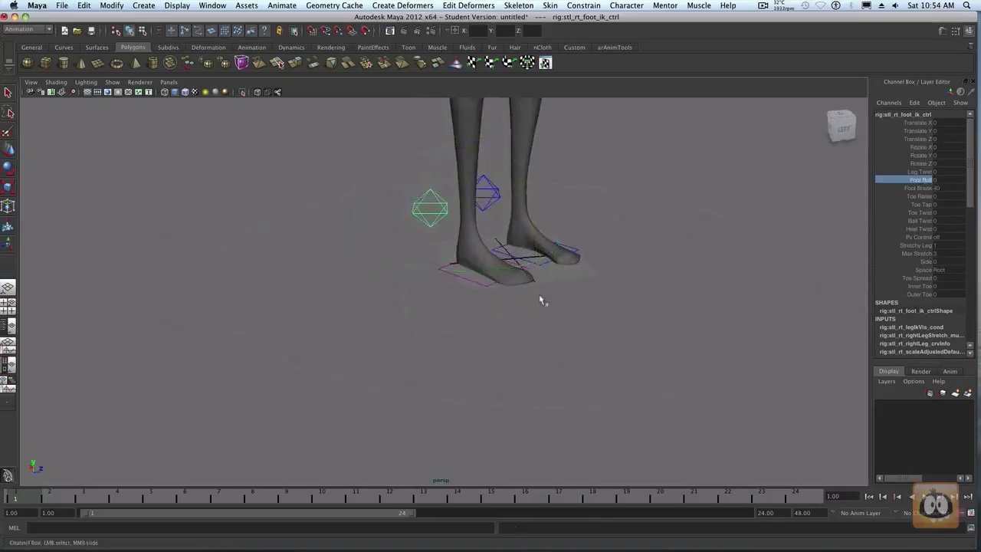
{"action": "middle_click_drag", "start_coordinate": [541, 300], "coordinate": [596, 278]}
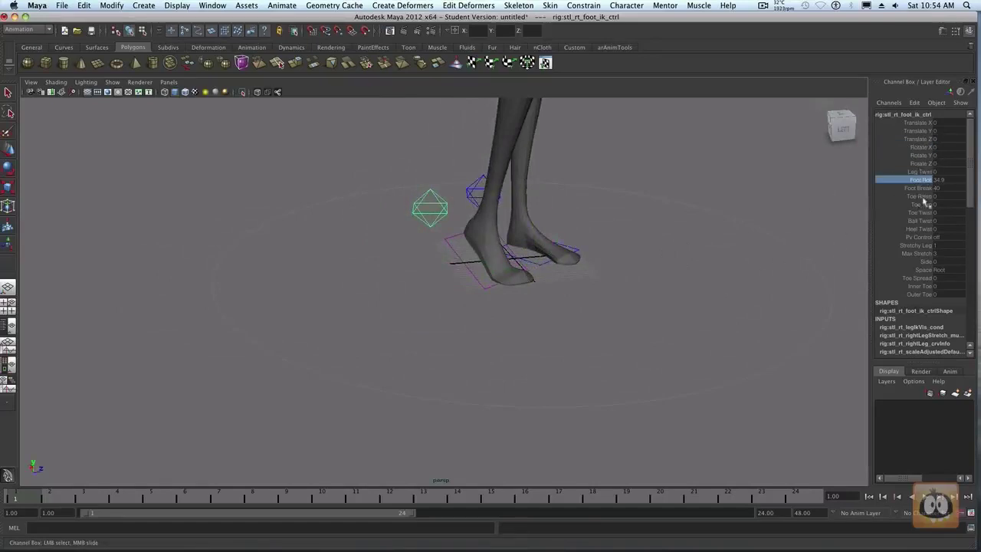
{"action": "left_click", "coordinate": [922, 204]}
{"action": "middle_click_drag", "start_coordinate": [680, 304], "coordinate": [723, 273]}
{"action": "key", "text": "ctrl+z"}
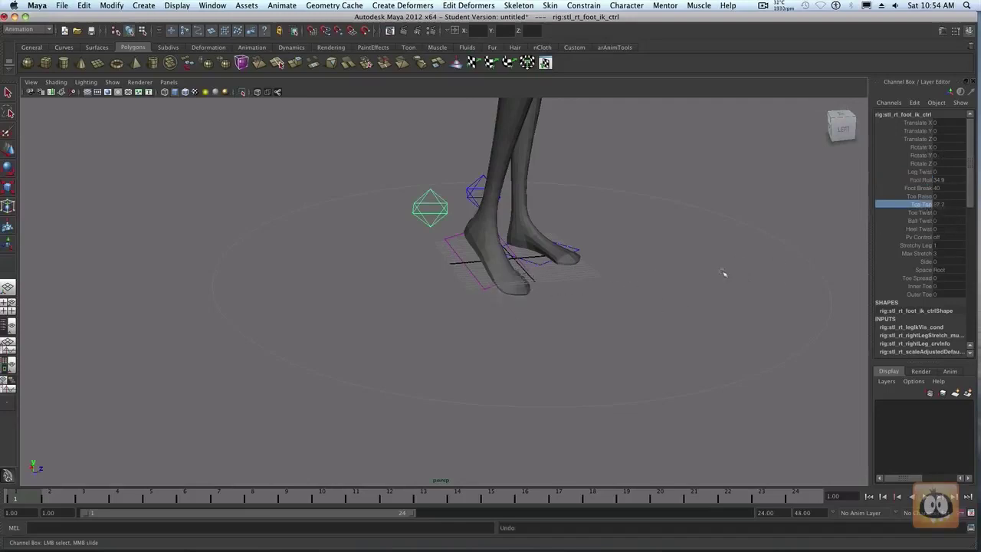
{"action": "key", "text": "ctrl+z"}
Try a negative Toe Raise on the rolled right foot, and undo both Toe Raise and Foot Roll.
{"action": "left_click", "coordinate": [919, 196]}
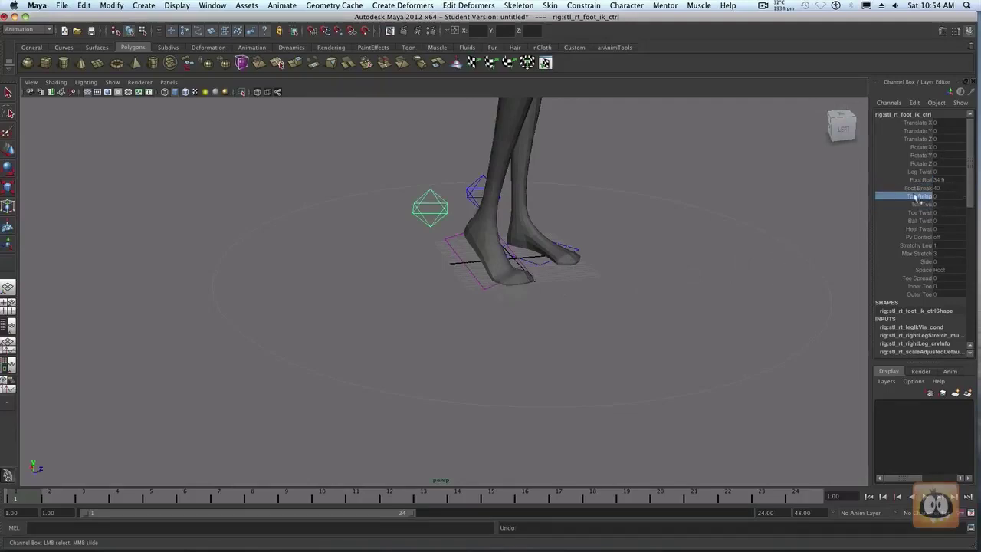
{"action": "middle_click_drag", "start_coordinate": [491, 315], "coordinate": [424, 316]}
{"action": "key", "text": "ctrl+z"}
{"action": "key", "text": "ctrl+z"}
{"action": "key", "text": "ctrl+z"}
{"action": "key", "text": "ctrl+z"}
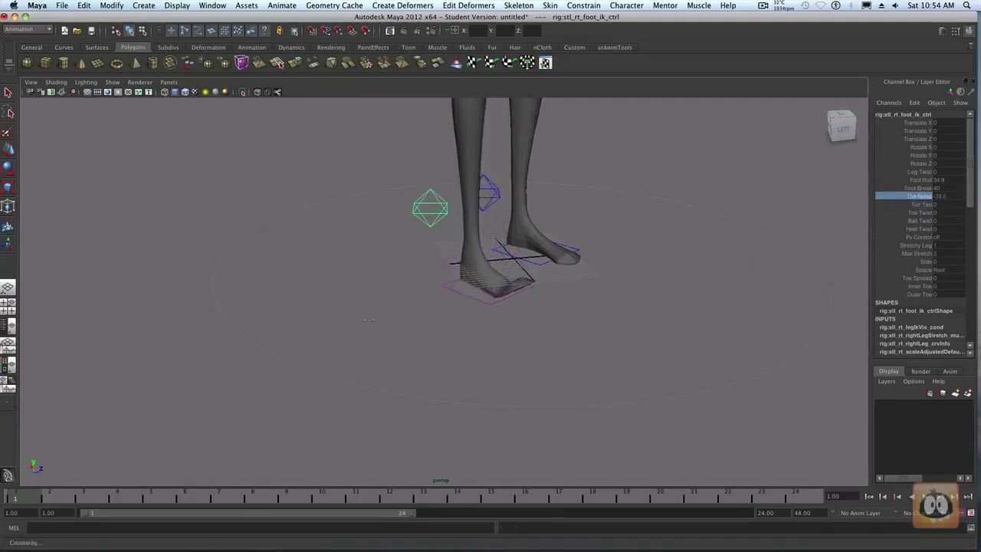
{"action": "key", "text": "ctrl+z"}
{"action": "key", "text": "ctrl+z"}
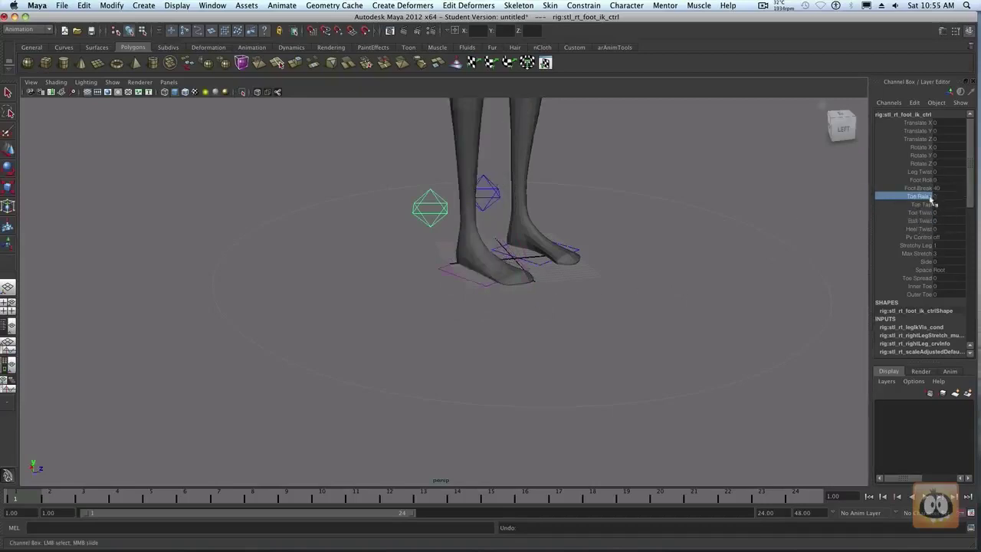
Try Toe Raise on the flat right foot, and undo it.
{"action": "middle_click_drag", "start_coordinate": [601, 285], "coordinate": [477, 306]}
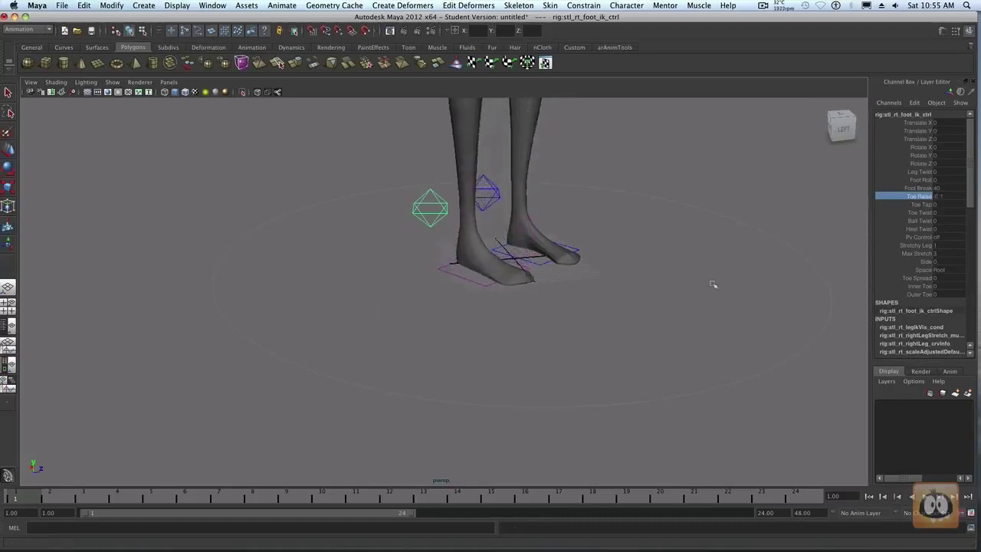
{"action": "key", "text": "z"}
{"action": "key", "text": "z"}
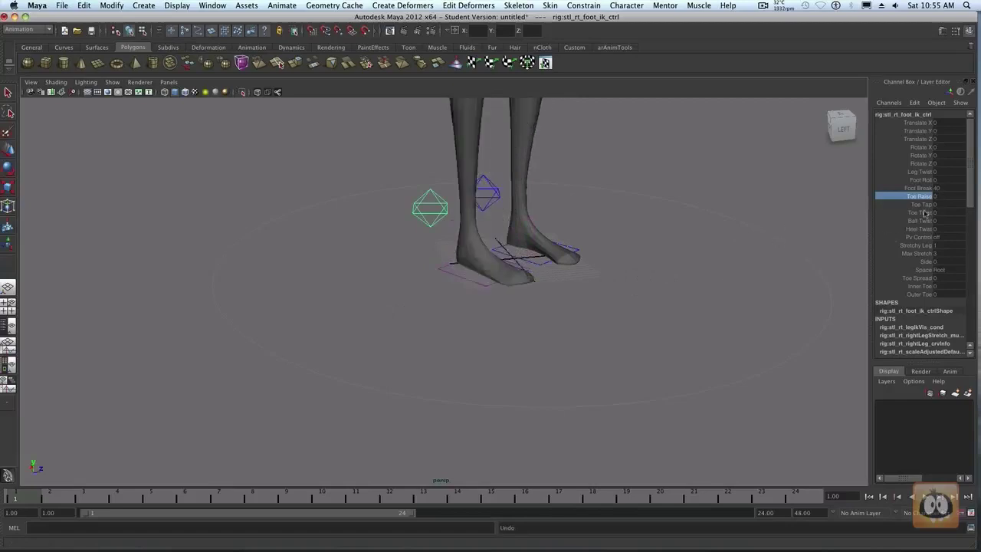
Try pivoting the right foot around its toe with Toe Twist, and undo it.
{"action": "left_click", "coordinate": [921, 213]}
{"action": "middle_click_drag", "start_coordinate": [716, 298], "coordinate": [619, 274]}
{"action": "key", "text": "z"}
{"action": "key", "text": "z"}
{"action": "key", "text": "z"}
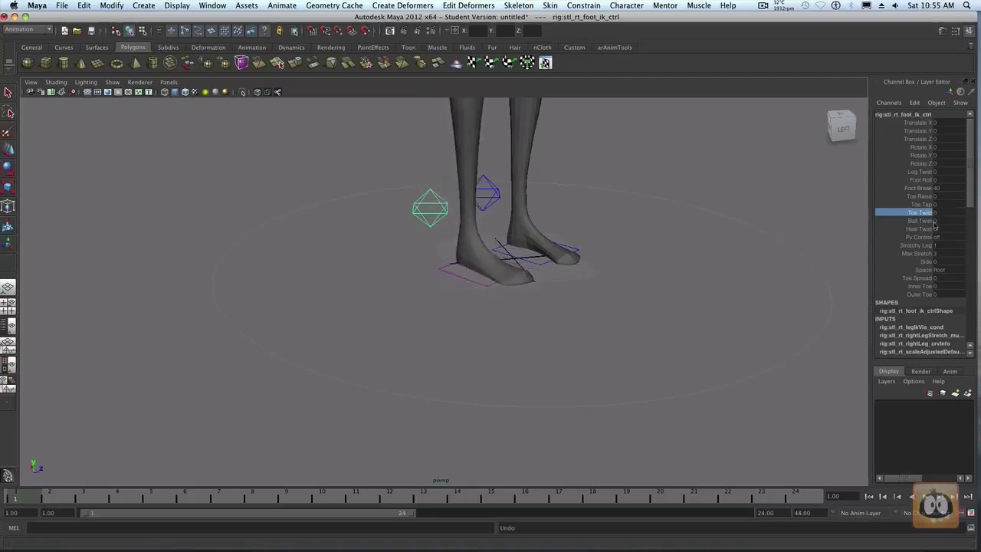
Try Ball Twist and Heel Twist on the right foot IK control, undoing each.
{"action": "left_click", "coordinate": [926, 221]}
{"action": "middle_click_drag", "start_coordinate": [660, 308], "coordinate": [664, 291]}
{"action": "key", "text": "z"}
{"action": "left_click", "coordinate": [920, 229]}
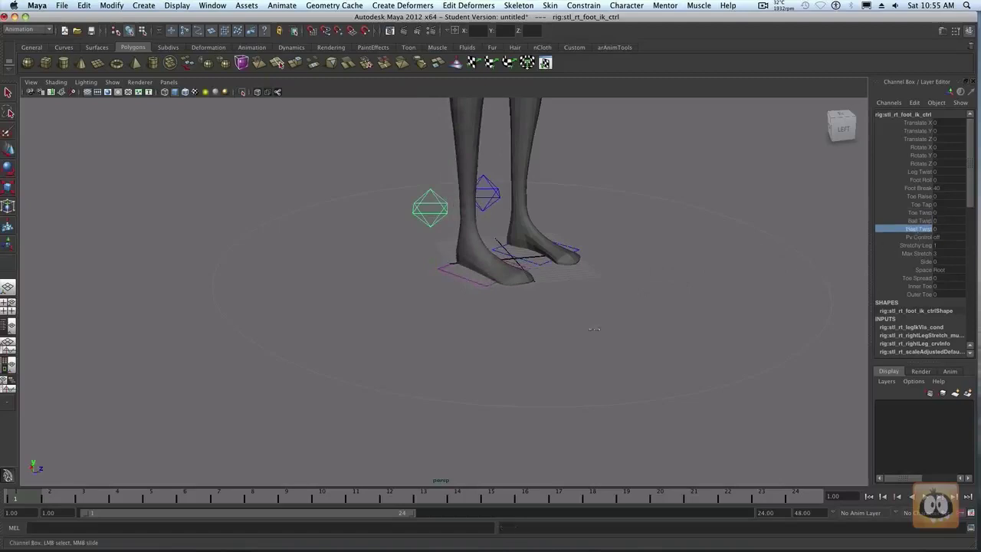
{"action": "middle_click_drag", "start_coordinate": [619, 332], "coordinate": [616, 326]}
{"action": "key", "text": "z"}
{"action": "key", "text": "z"}
Select the right leg control under the right foot and pick its Snap IK/FK channel, with both full legs in view.
{"action": "left_click_drag", "start_coordinate": [529, 326], "coordinate": [469, 280], "text": "alt"}
{"action": "left_click", "coordinate": [467, 274]}
{"action": "key", "text": "w"}
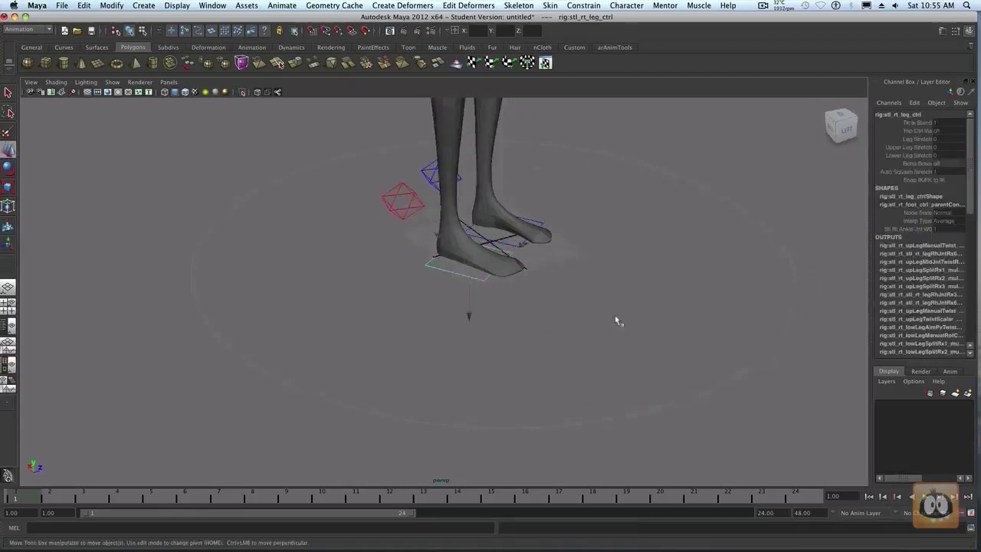
{"action": "left_click", "coordinate": [475, 293]}
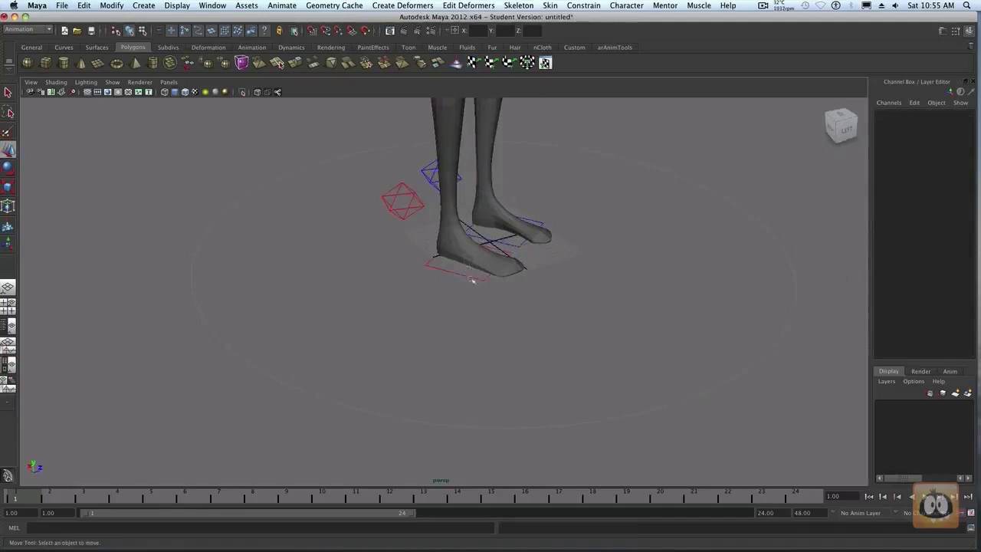
{"action": "left_click", "coordinate": [491, 265]}
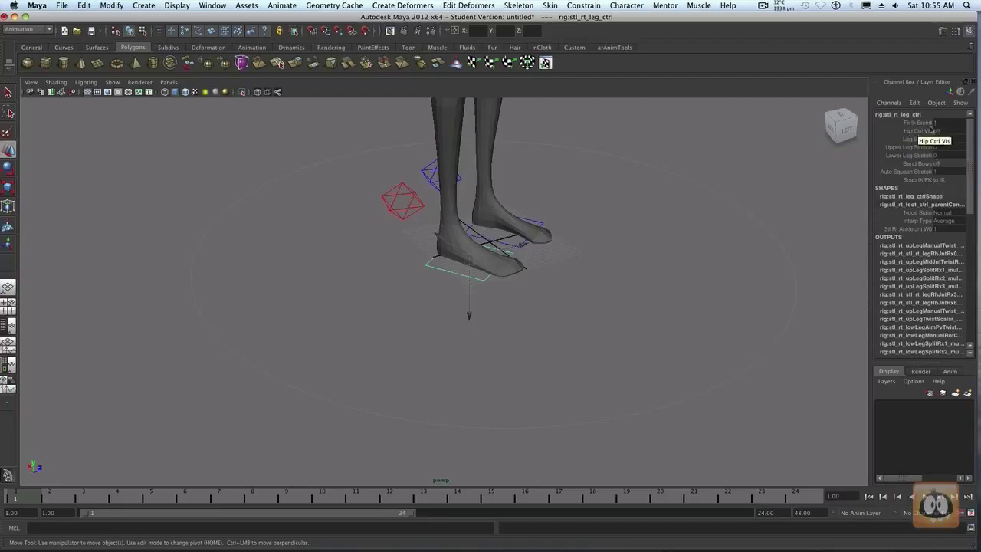
{"action": "left_click", "coordinate": [920, 180]}
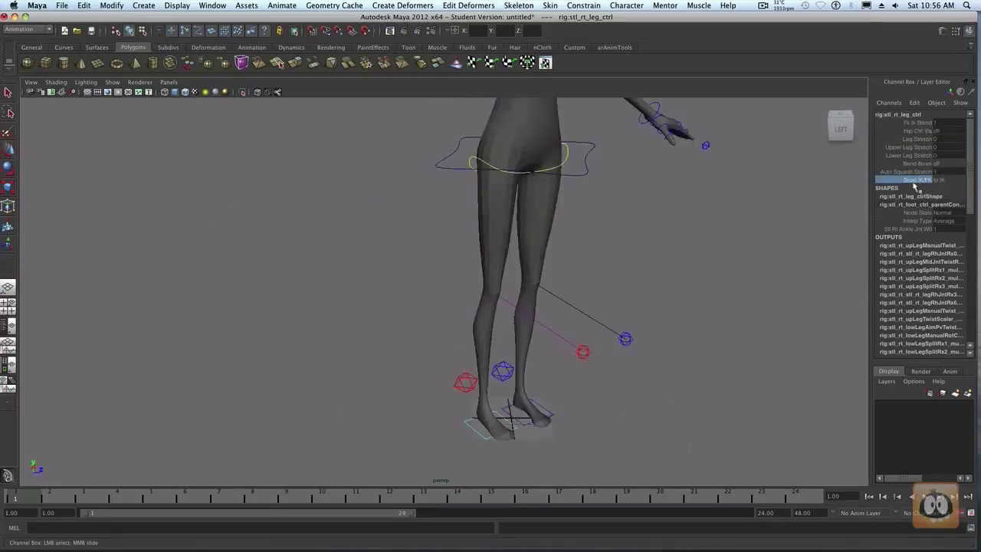
{"action": "right_click_drag", "start_coordinate": [759, 258], "coordinate": [699, 285], "text": "alt"}
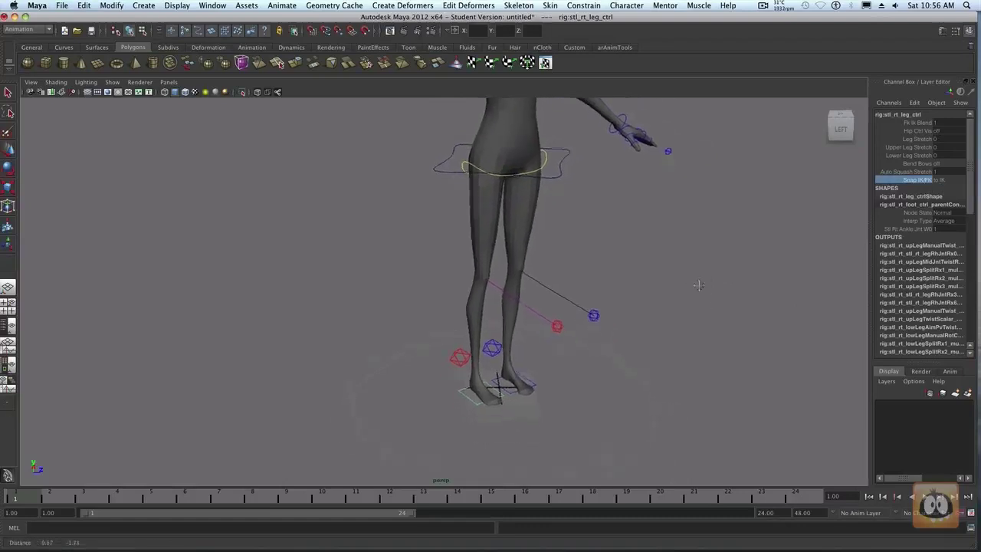
{"action": "left_click_drag", "start_coordinate": [699, 285], "coordinate": [704, 294], "text": "alt"}
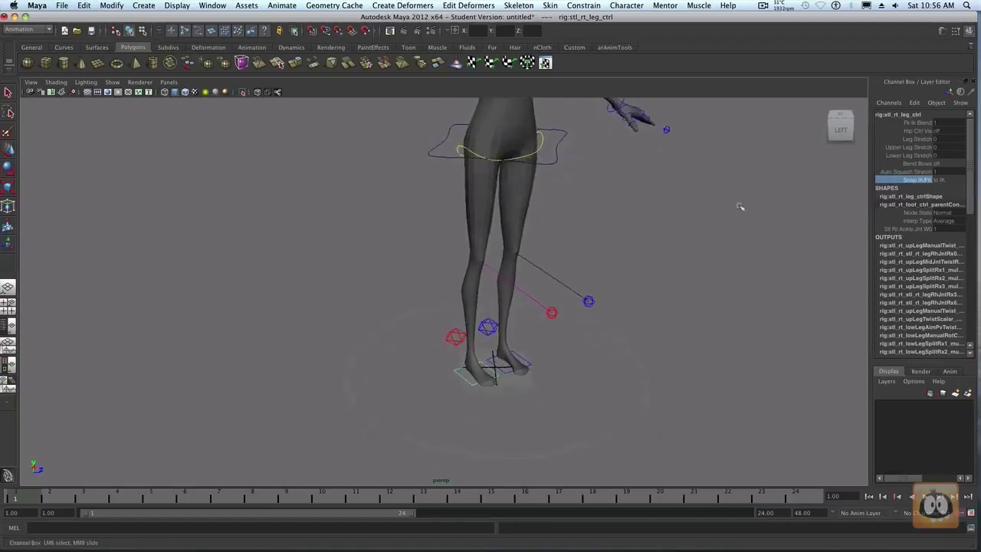
Try Upper Leg Stretch and Lower Leg Stretch on the right leg control, undoing each.
{"action": "left_click", "coordinate": [917, 147]}
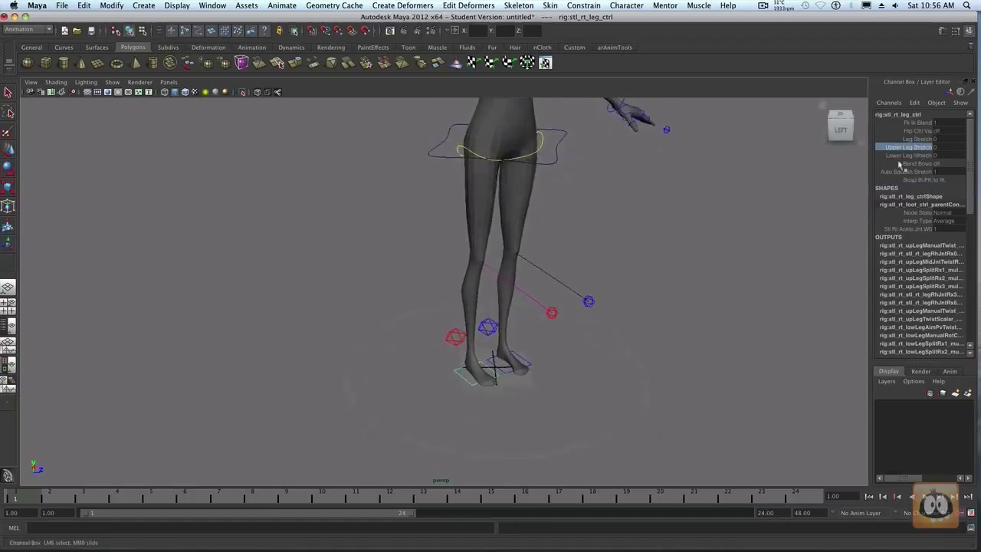
{"action": "mouse_move", "coordinate": [675, 253]}
{"action": "middle_mouse_down"}
{"action": "mouse_move", "coordinate": [653, 239]}
{"action": "mouse_move", "coordinate": [675, 234]}
{"action": "middle_mouse_up"}
{"action": "left_click", "coordinate": [909, 155]}
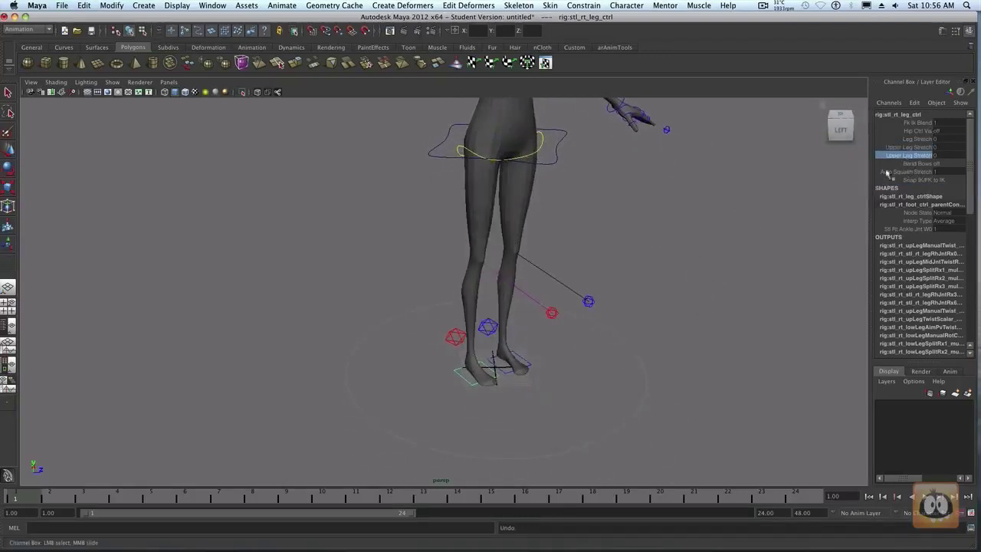
{"action": "middle_click_drag", "start_coordinate": [637, 277], "coordinate": [664, 274]}
{"action": "key", "text": "z"}
Try stretching the whole right leg with Leg Stretch, and undo it.
{"action": "left_click", "coordinate": [917, 139]}
{"action": "middle_click_drag", "start_coordinate": [641, 252], "coordinate": [669, 256]}
{"action": "key", "text": "z"}
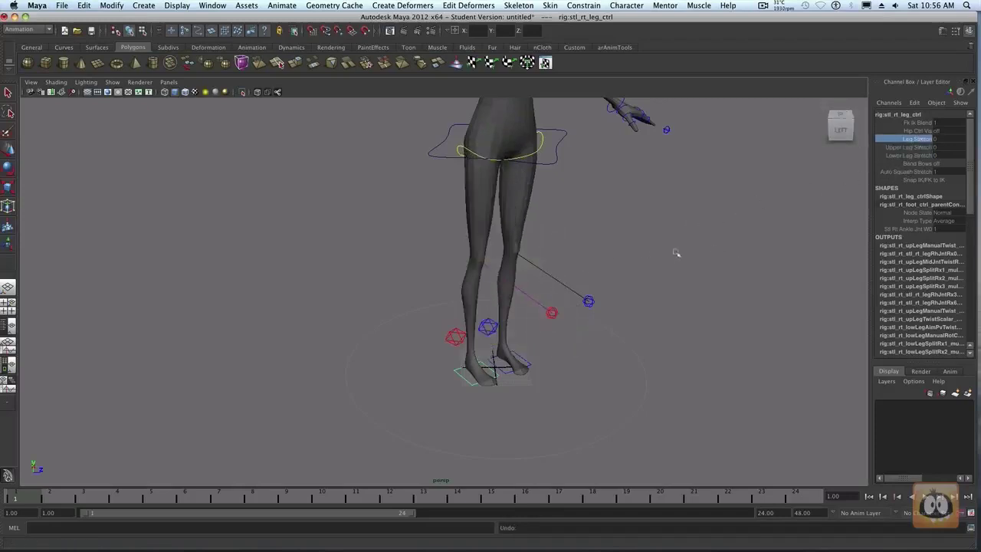
Clear the selection and reselect the right leg control under the right foot.
{"action": "left_click", "coordinate": [759, 240]}
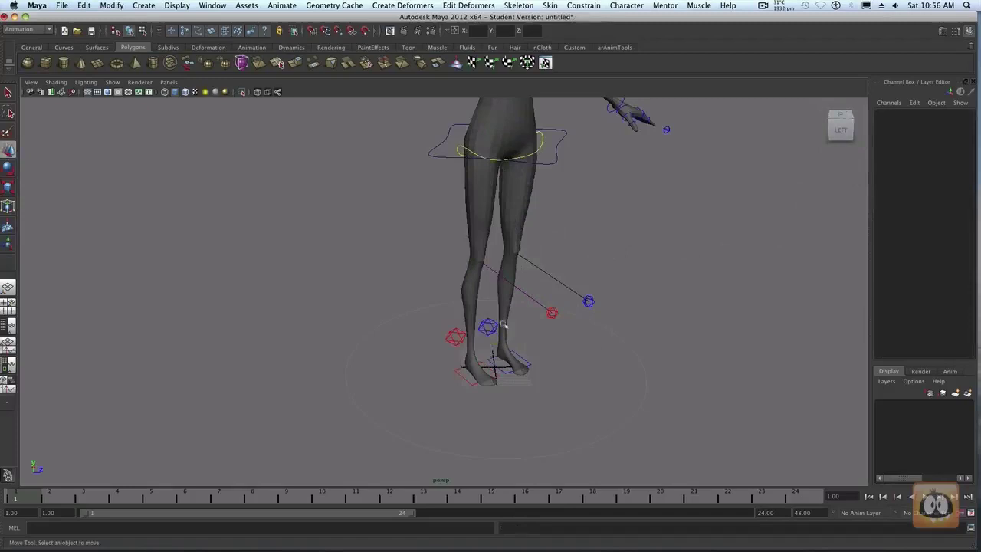
{"action": "left_click", "coordinate": [463, 375]}
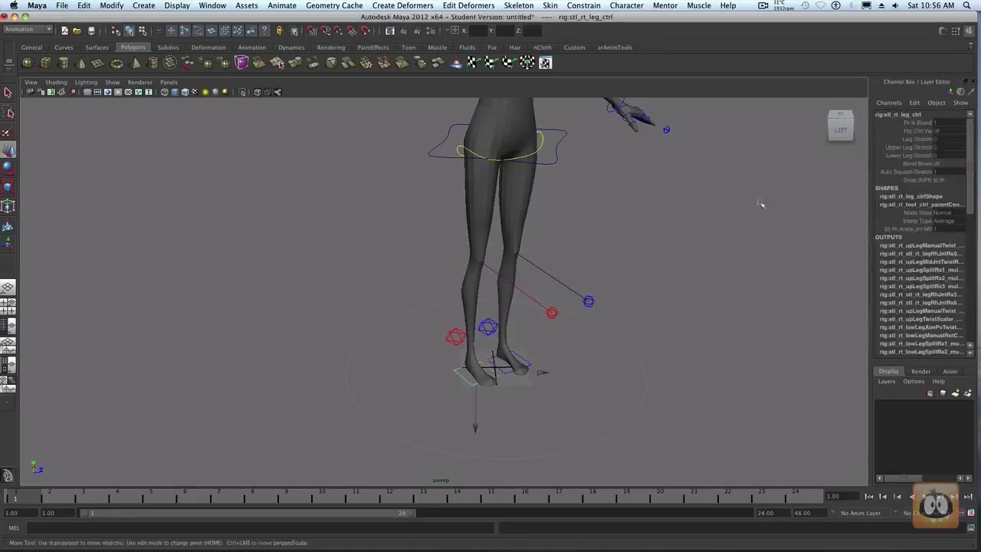
{"action": "left_click_drag", "start_coordinate": [518, 220], "coordinate": [611, 286], "text": "alt"}
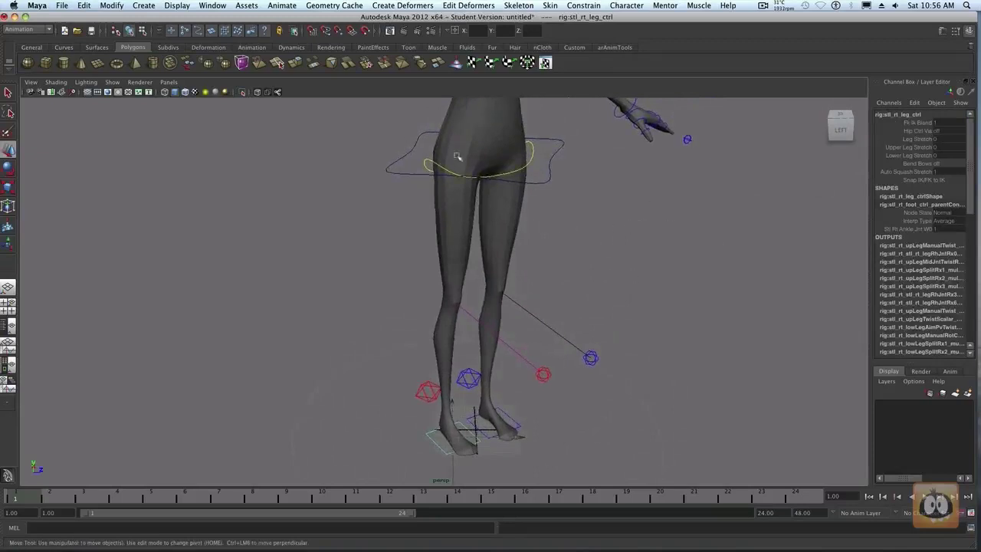
Turn on Hip Ctrl Vis for the right leg control to show the right hip control.
{"action": "double_click", "coordinate": [938, 130]}
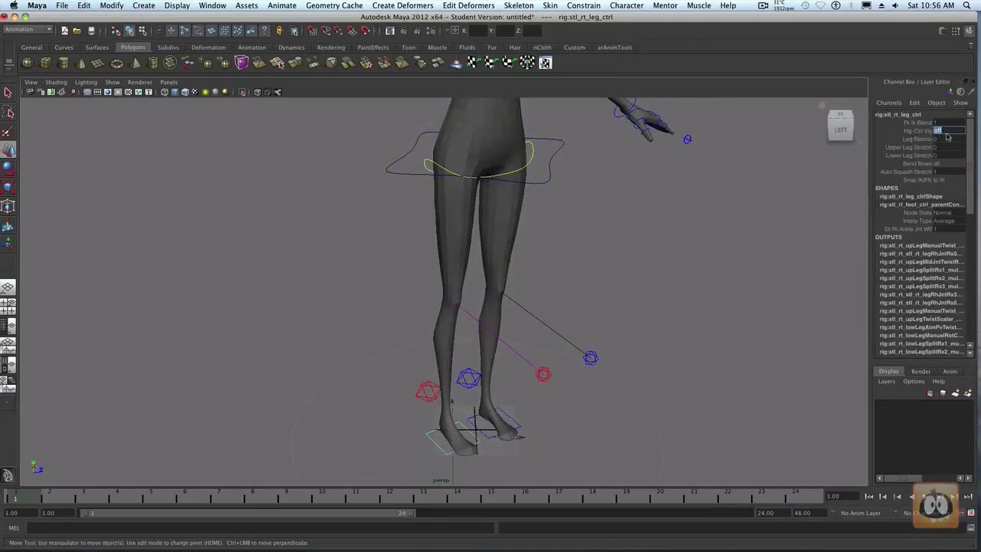
{"action": "left_click", "coordinate": [466, 449]}
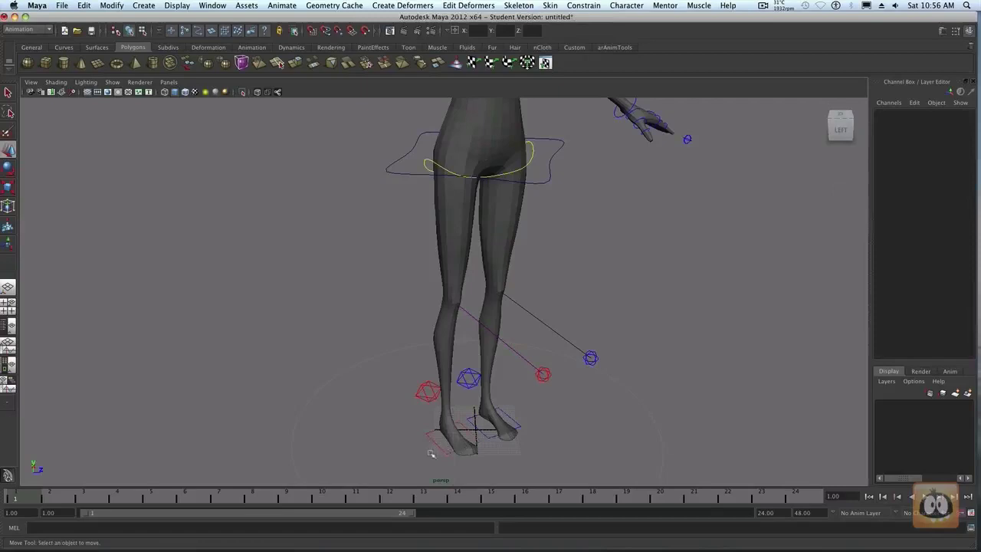
{"action": "left_click", "coordinate": [430, 452]}
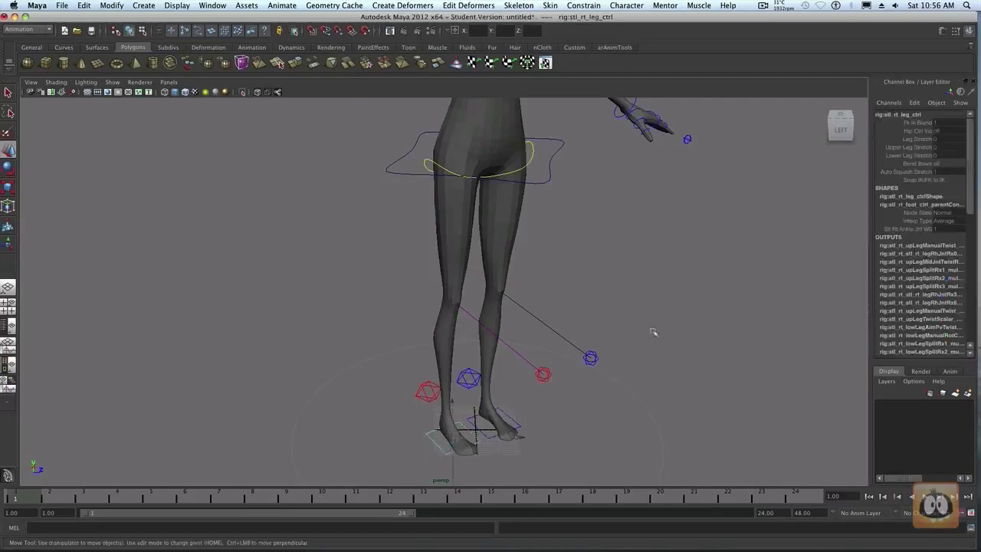
{"action": "left_click", "coordinate": [943, 130]}
{"action": "type", "text": "1"}
{"action": "key", "text": "Return"}
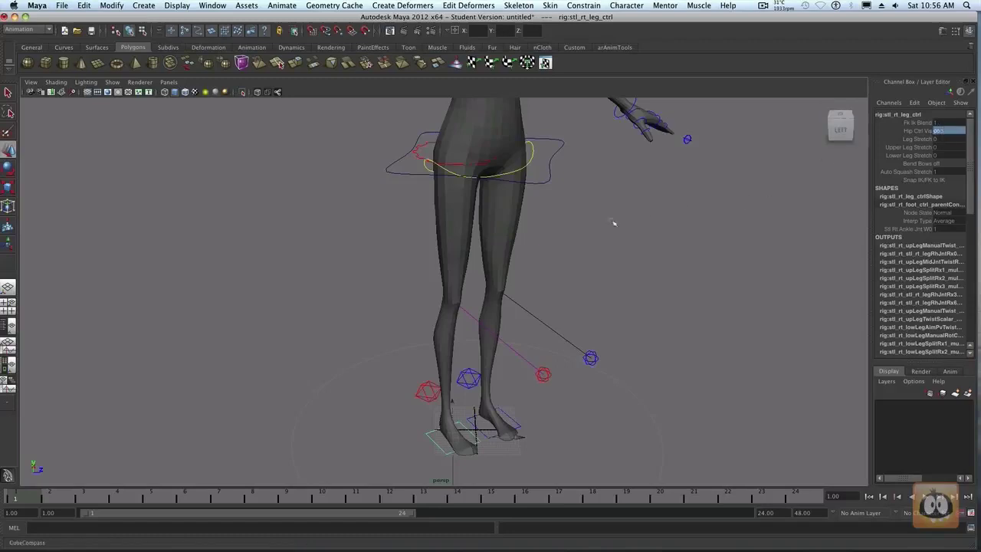
{"action": "left_click_drag", "start_coordinate": [615, 219], "coordinate": [567, 201], "text": "alt"}
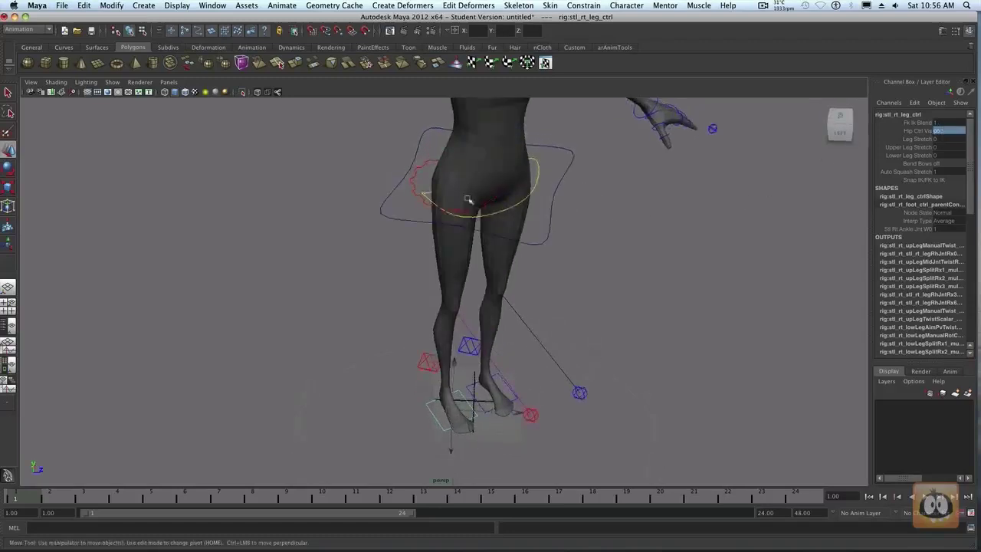
Try shifting the right hip control along Translate X, and undo the move.
{"action": "left_click", "coordinate": [406, 187]}
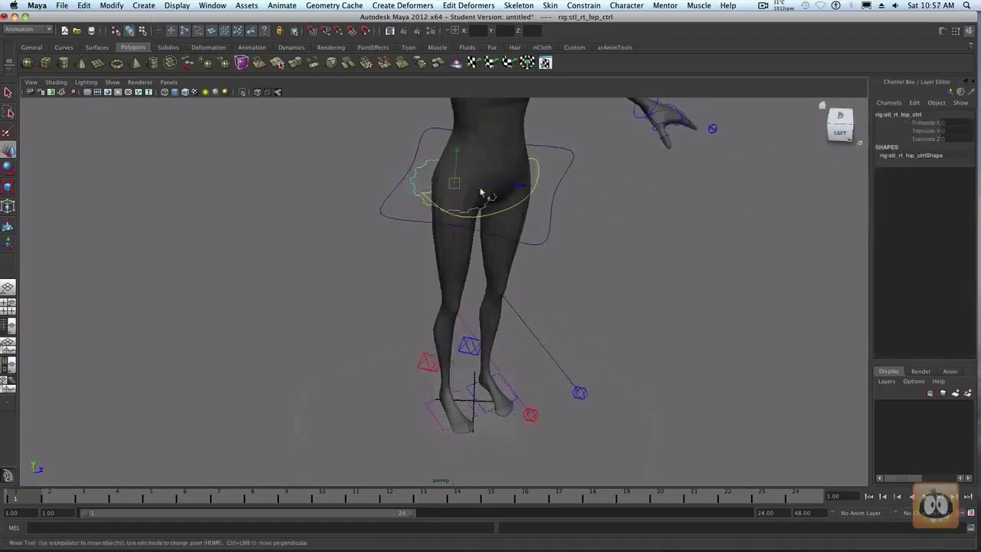
{"action": "left_click", "coordinate": [924, 123]}
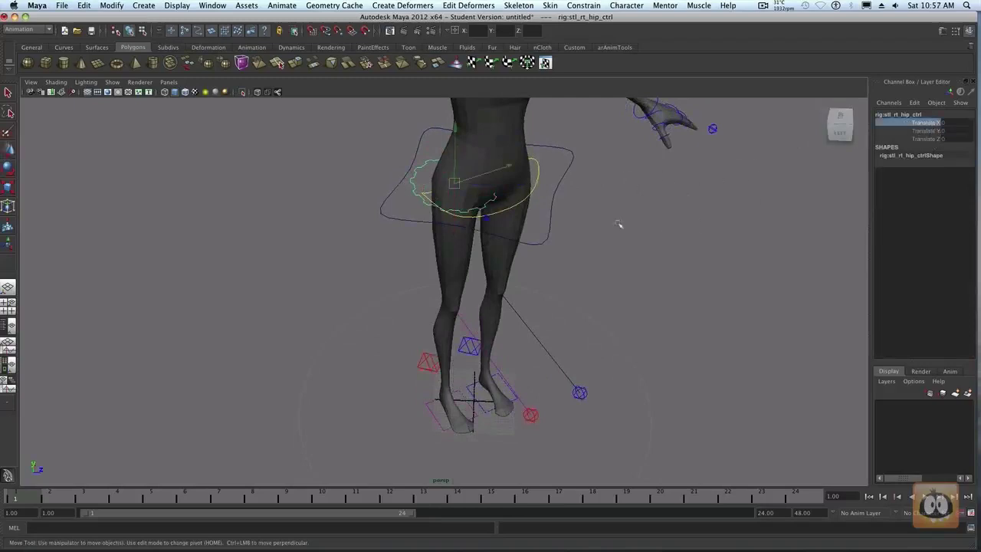
{"action": "middle_click_drag", "start_coordinate": [620, 223], "coordinate": [622, 231]}
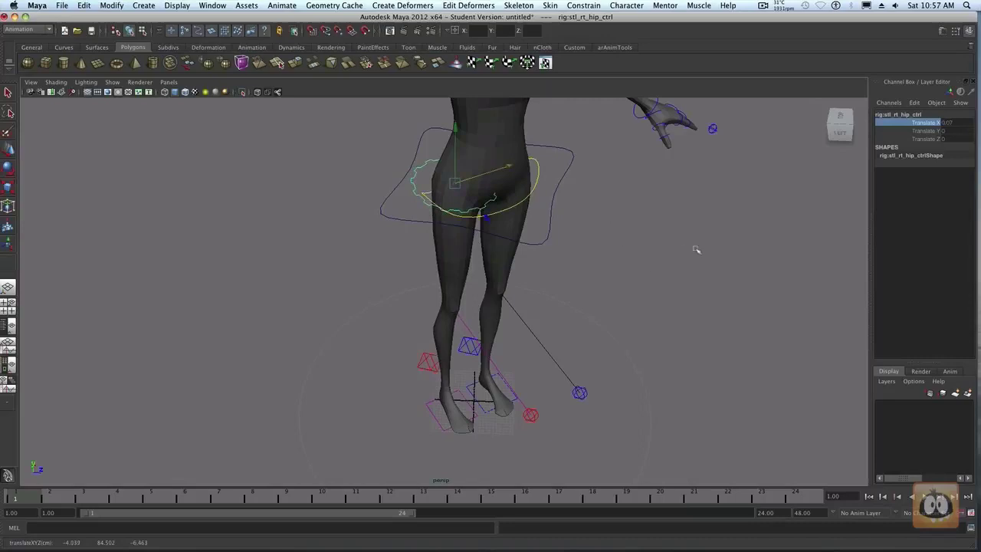
{"action": "key", "text": "ctrl+z"}
{"action": "key", "text": "ctrl+z"}
{"action": "key", "text": "ctrl+z"}
Lower the COG control to about -31.4 in Translate Y and tilt it forward about 47 in Rotate X.
{"action": "left_click_drag", "start_coordinate": [757, 238], "coordinate": [707, 263], "text": "alt"}
{"action": "left_click", "coordinate": [535, 170]}
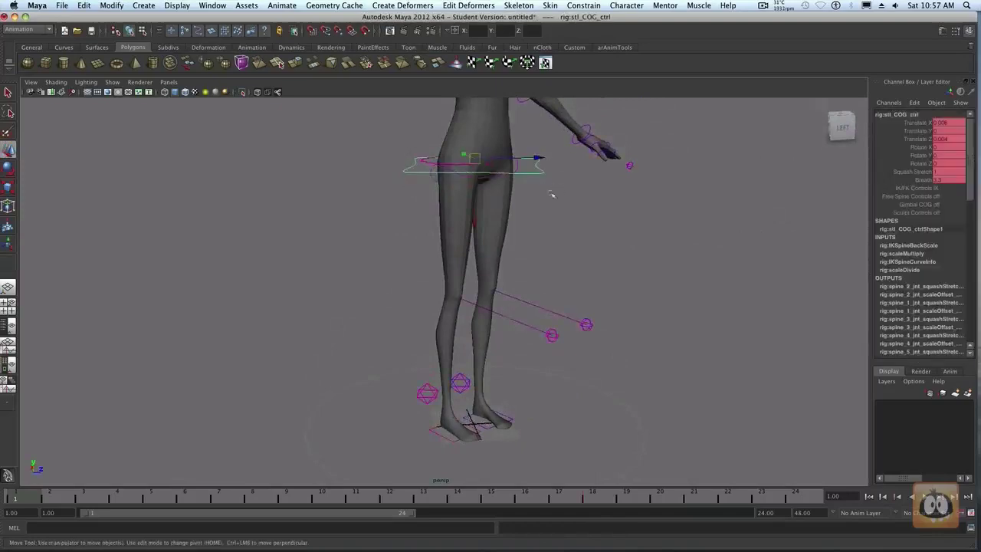
{"action": "left_click", "coordinate": [909, 131]}
{"action": "middle_click_drag", "start_coordinate": [662, 190], "coordinate": [659, 292]}
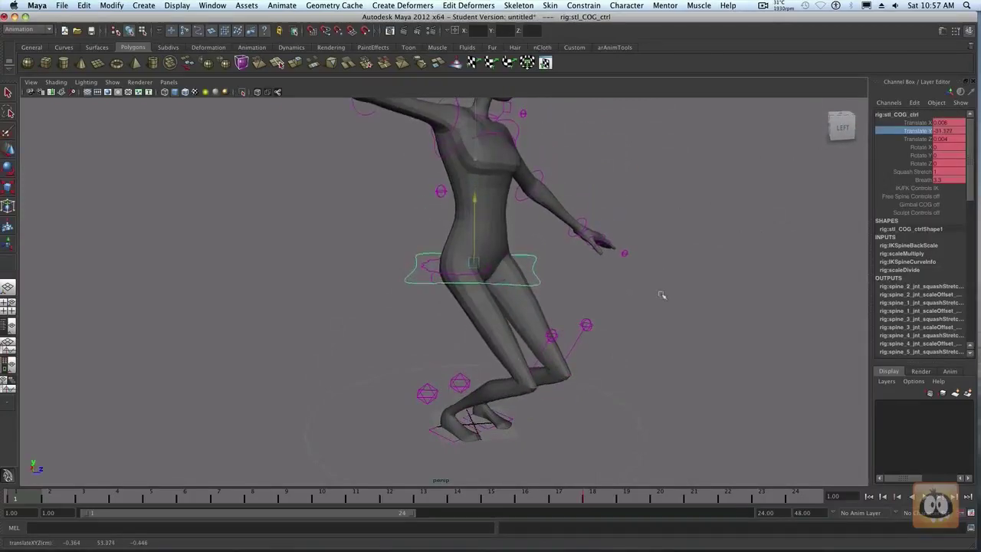
{"action": "left_click", "coordinate": [911, 146]}
{"action": "middle_click_drag", "start_coordinate": [700, 202], "coordinate": [707, 302]}
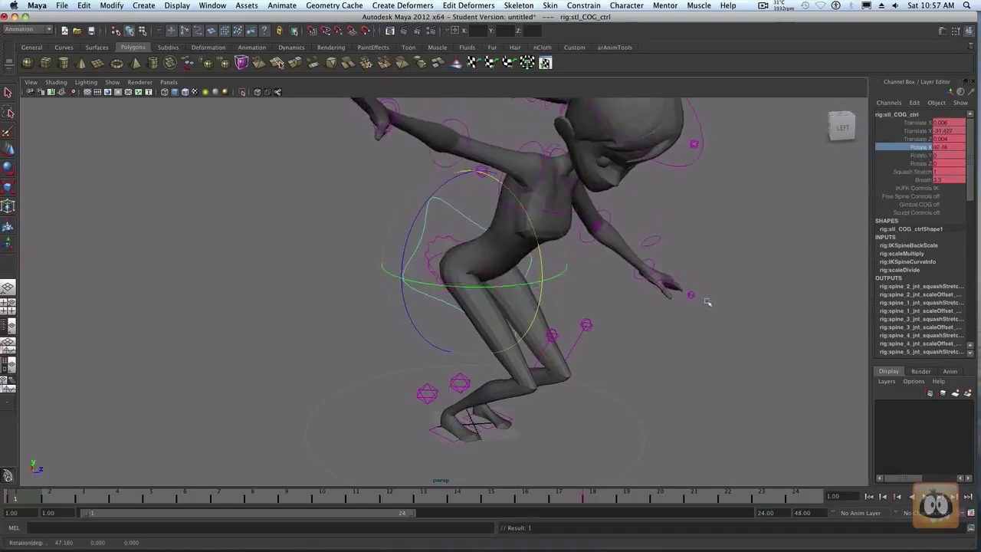
Try offsetting the right hip control to about -0.76 in Translate X on the crouched, forward-bent pose.
{"action": "left_click_drag", "start_coordinate": [713, 304], "coordinate": [431, 280], "text": "alt"}
{"action": "left_click", "coordinate": [654, 224]}
{"action": "key", "text": "w"}
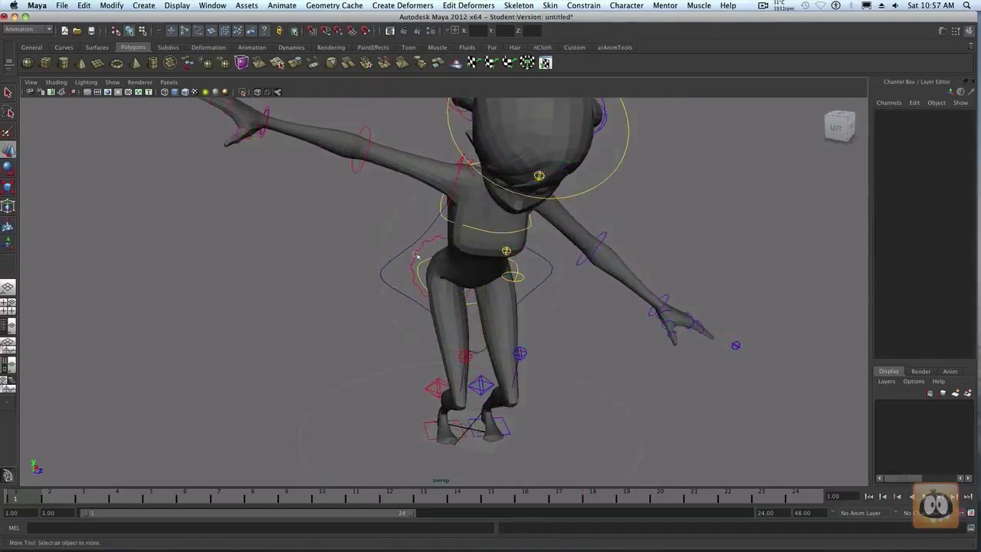
{"action": "left_click", "coordinate": [431, 258]}
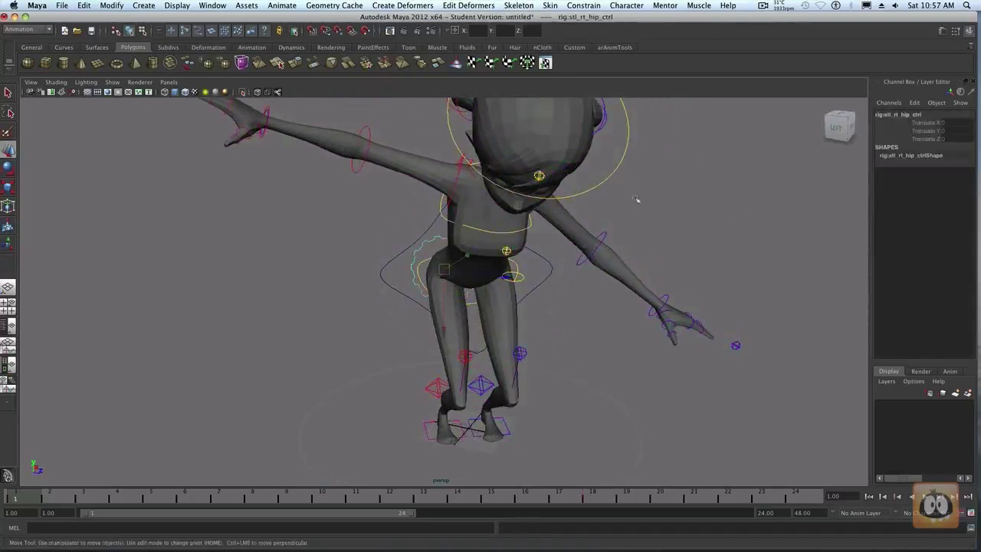
{"action": "left_click", "coordinate": [936, 124]}
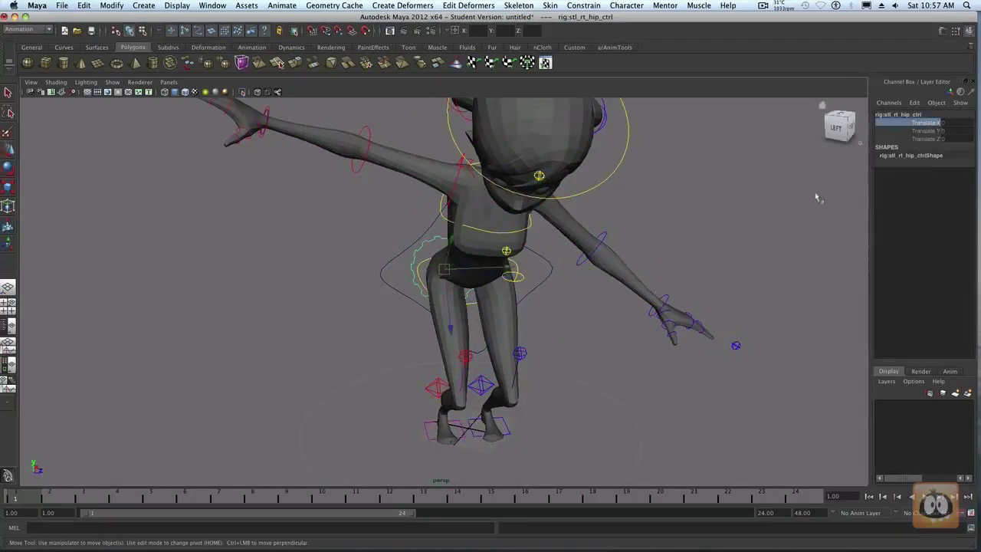
{"action": "mouse_move", "coordinate": [763, 207]}
{"action": "middle_mouse_down"}
{"action": "mouse_move", "coordinate": [773, 206]}
{"action": "mouse_move", "coordinate": [760, 207]}
{"action": "middle_mouse_up"}
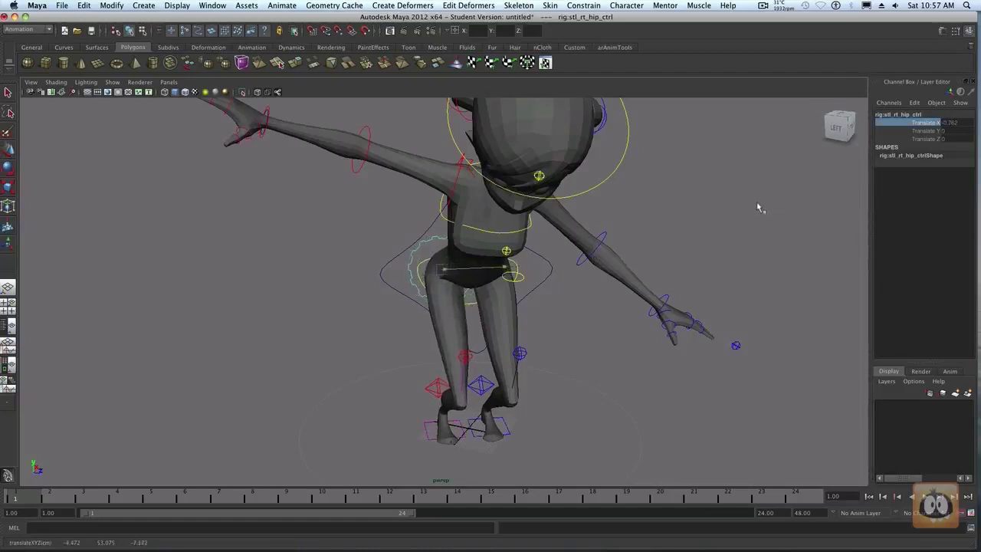
{"action": "middle_click_drag", "start_coordinate": [828, 202], "coordinate": [729, 247]}
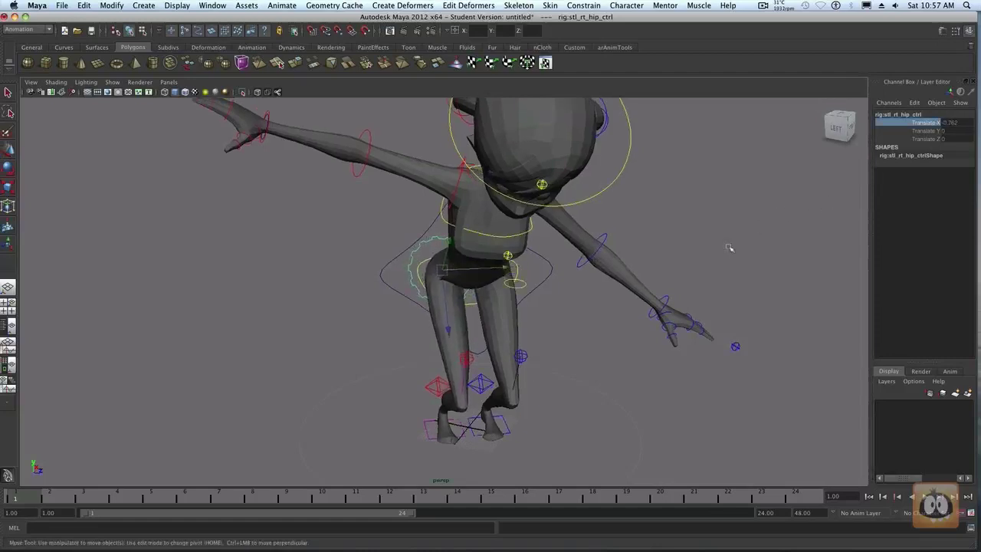
Undo the right hip offset, the crouching COG pose and the right hip control's visibility.
{"action": "key", "text": "z"}
{"action": "key", "text": "z"}
{"action": "key", "text": "z"}
{"action": "key", "text": "z"}
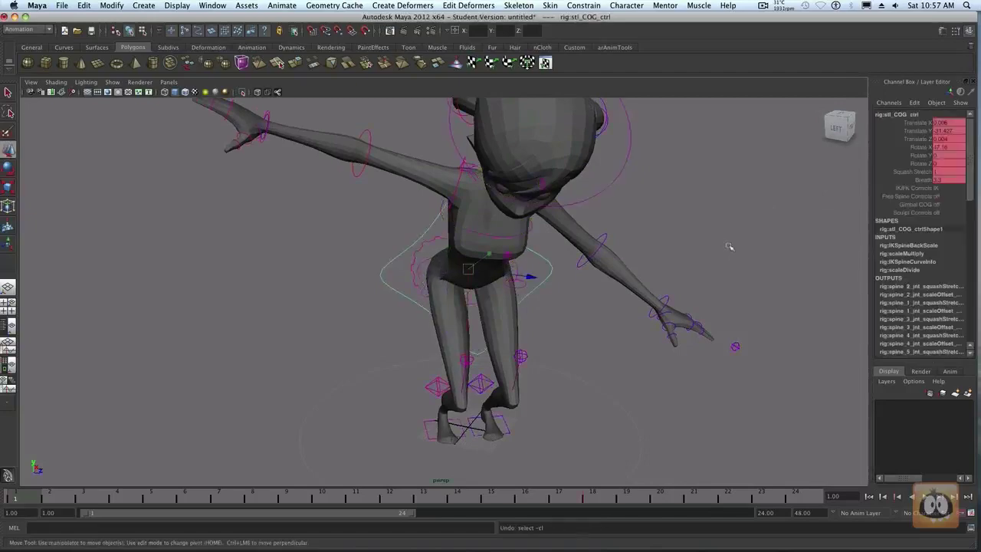
{"action": "key", "text": "z"}
{"action": "key", "text": "z"}
{"action": "key", "text": "z"}
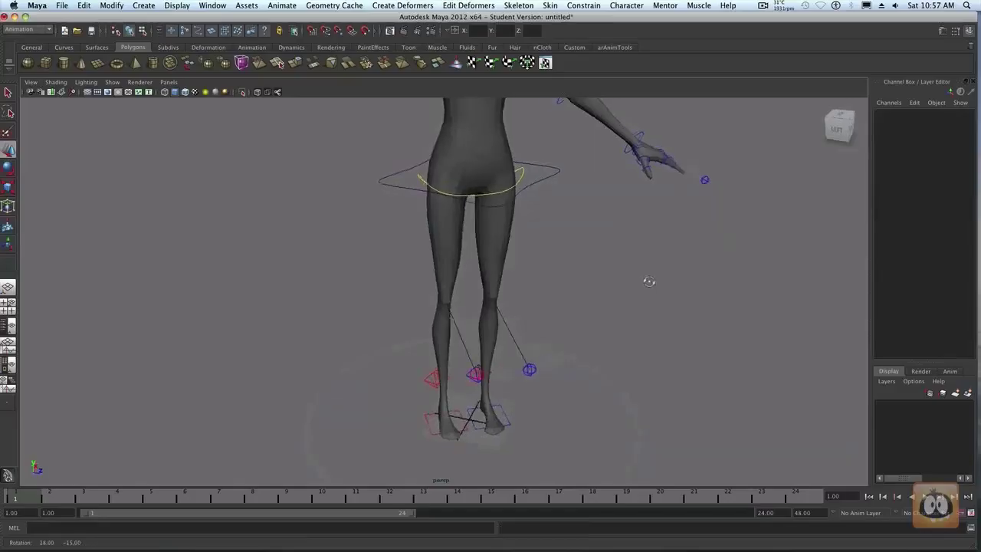
Select the right leg control and turn on its Bend Bows, with the legs in closer view.
{"action": "left_click_drag", "start_coordinate": [648, 281], "coordinate": [524, 408], "text": "alt"}
{"action": "left_click", "coordinate": [437, 427]}
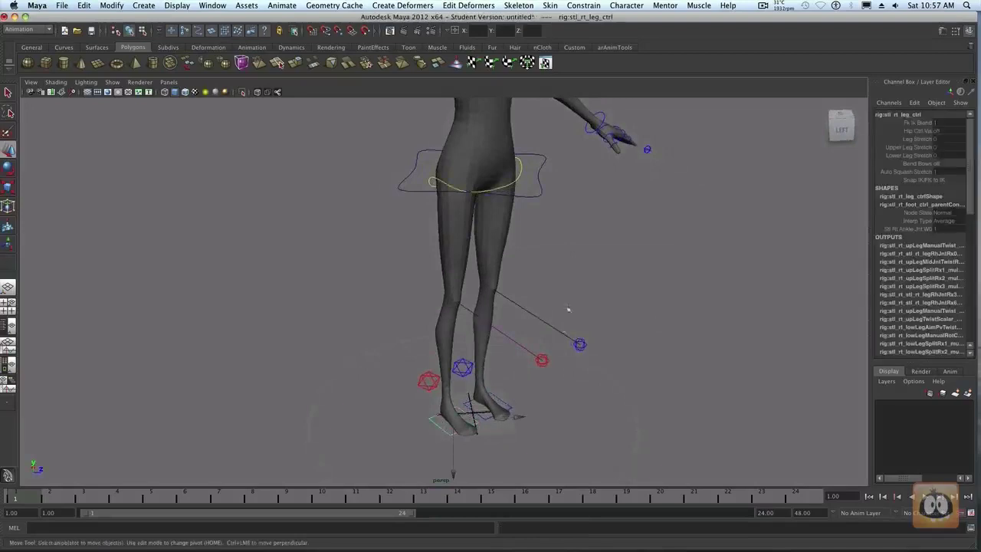
{"action": "left_click", "coordinate": [946, 164]}
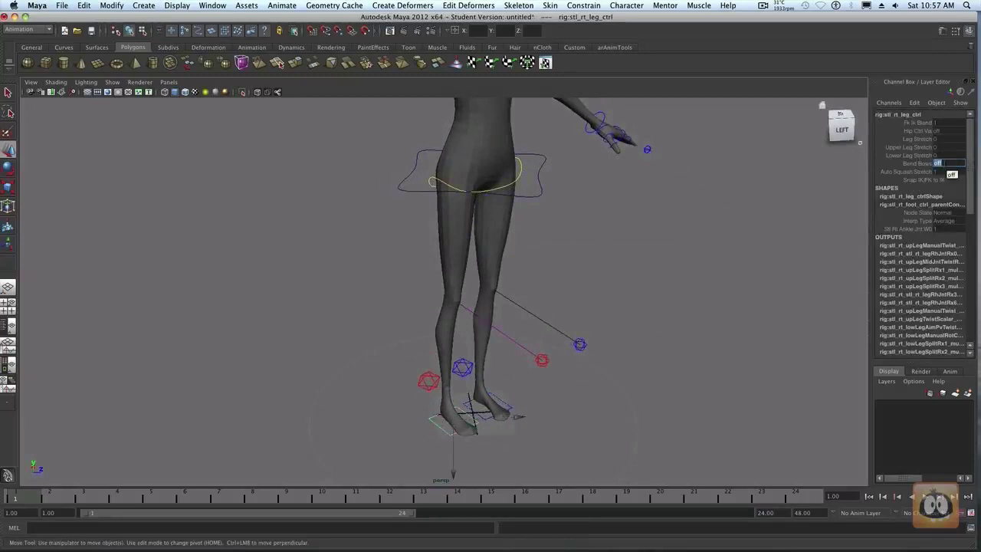
{"action": "key", "text": "Return"}
{"action": "left_click_drag", "start_coordinate": [734, 252], "coordinate": [715, 248], "text": "alt"}
{"action": "right_click_drag", "start_coordinate": [715, 248], "coordinate": [729, 266], "text": "alt"}
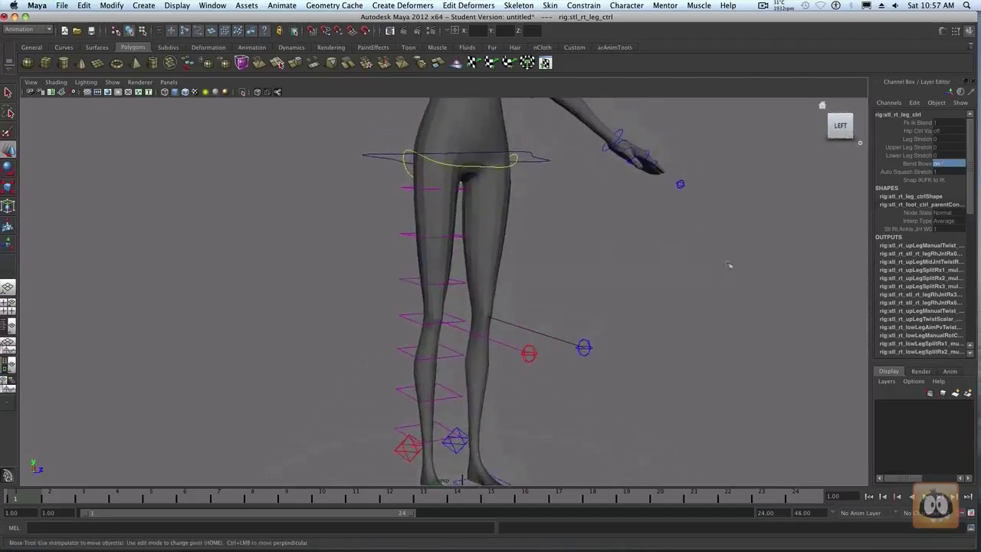
Try shifting the second and third upper-leg bend bow controls on the right leg, and undo the moves.
{"action": "left_click", "coordinate": [455, 237]}
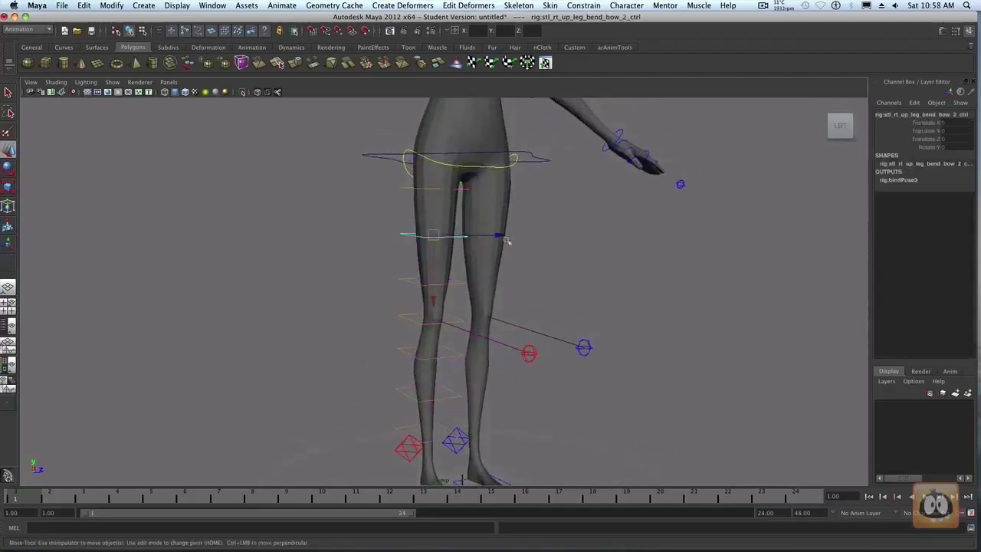
{"action": "left_click_drag", "start_coordinate": [506, 239], "coordinate": [499, 236]}
{"action": "left_click", "coordinate": [556, 243]}
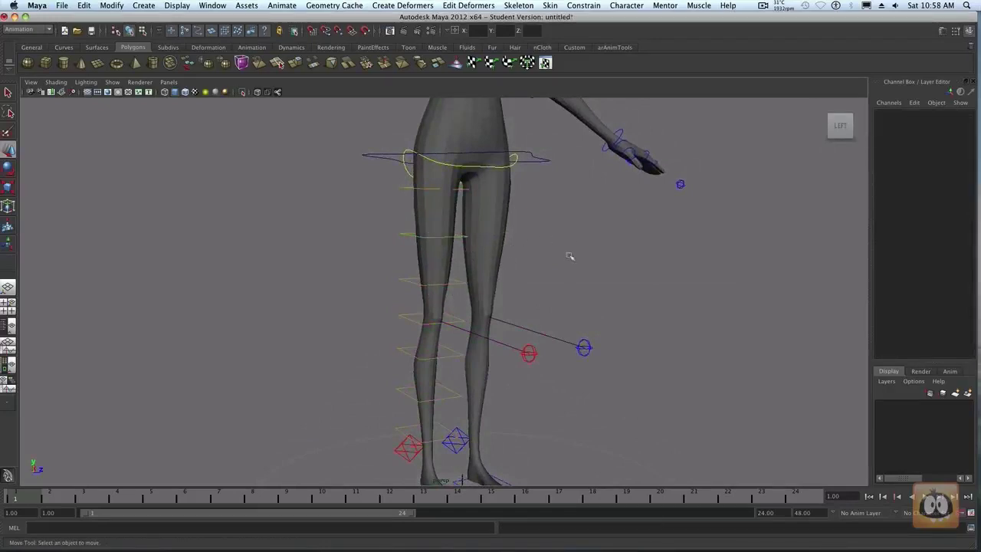
{"action": "left_click", "coordinate": [453, 236]}
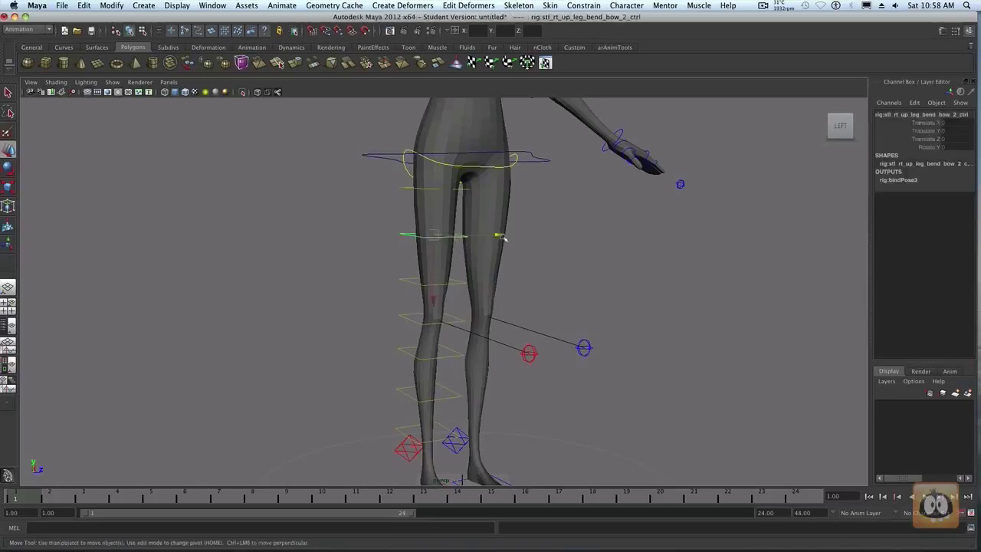
{"action": "left_click", "coordinate": [497, 280]}
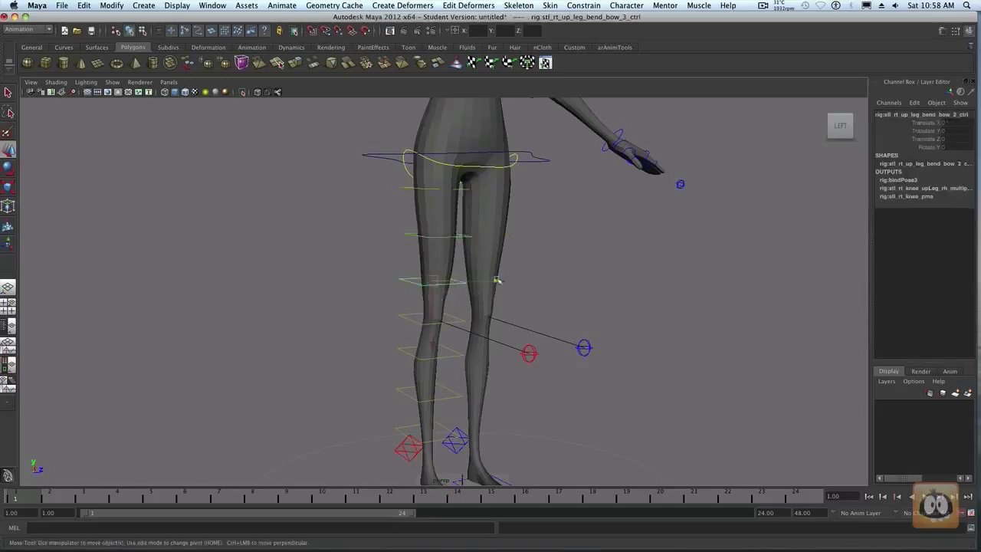
{"action": "left_click_drag", "start_coordinate": [497, 281], "coordinate": [498, 282]}
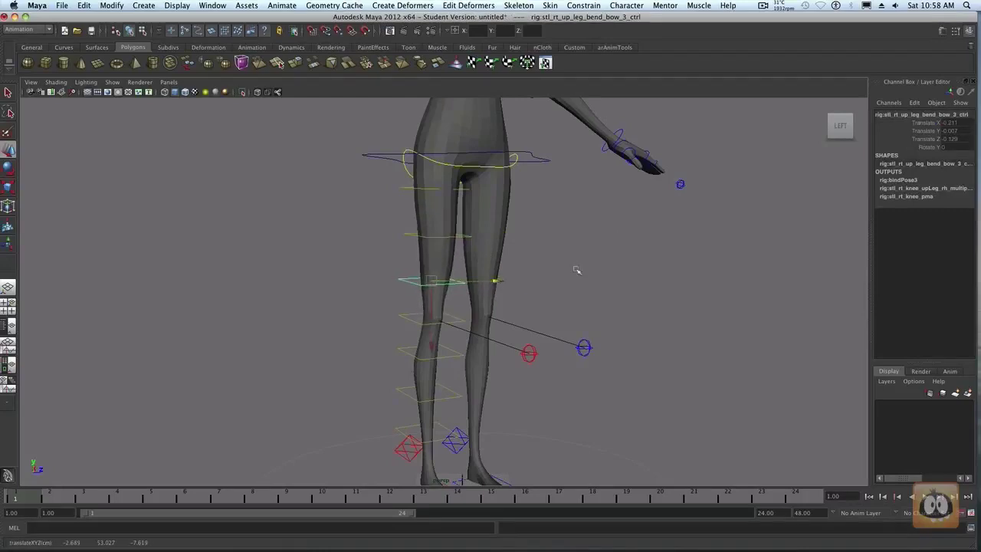
{"action": "key", "text": "ctrl+z"}
{"action": "key", "text": "ctrl+z"}
{"action": "key", "text": "ctrl+z"}
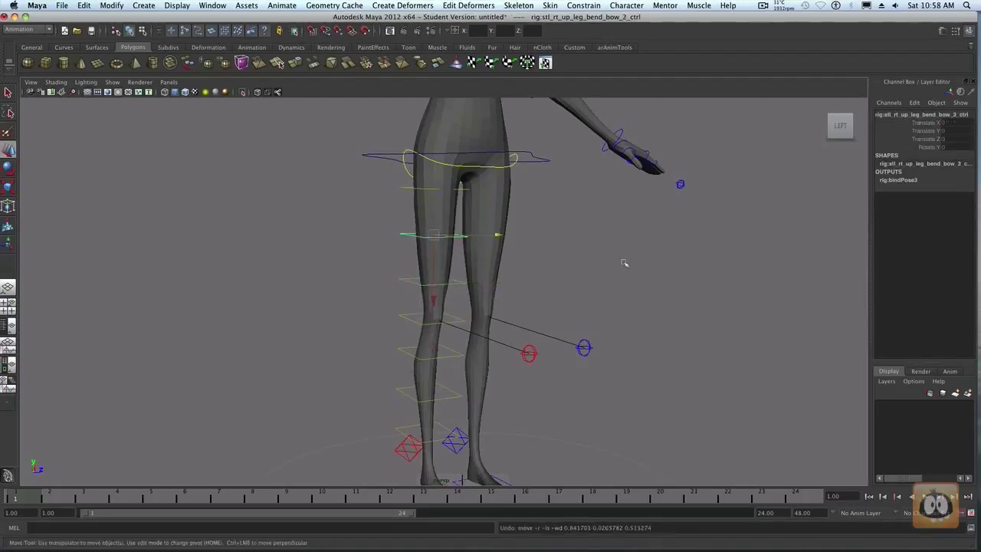
Reselect the right leg control and turn its Bend Bows off.
{"action": "left_click_drag", "start_coordinate": [625, 262], "coordinate": [617, 280], "text": "alt"}
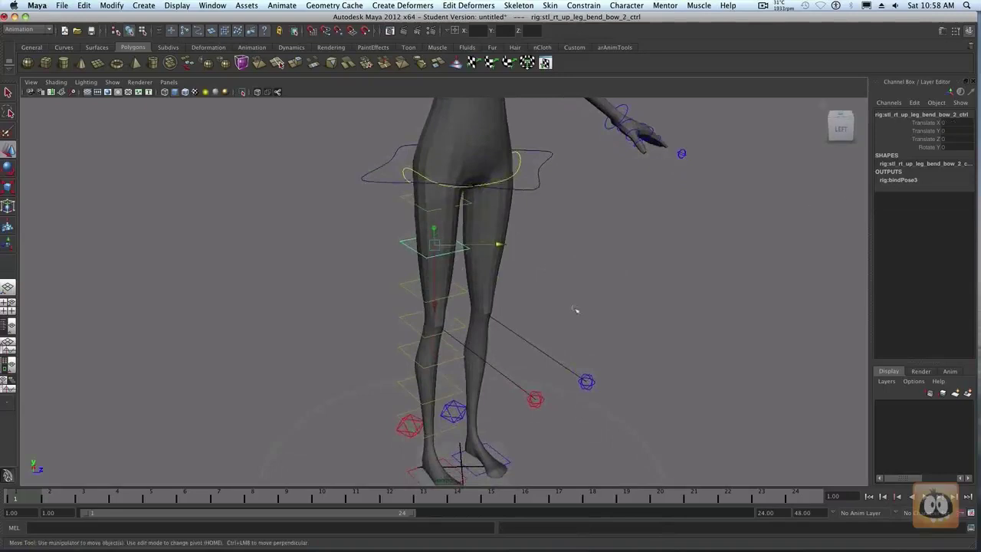
{"action": "left_click_drag", "start_coordinate": [706, 325], "coordinate": [613, 307], "text": "alt"}
{"action": "left_click", "coordinate": [468, 387]}
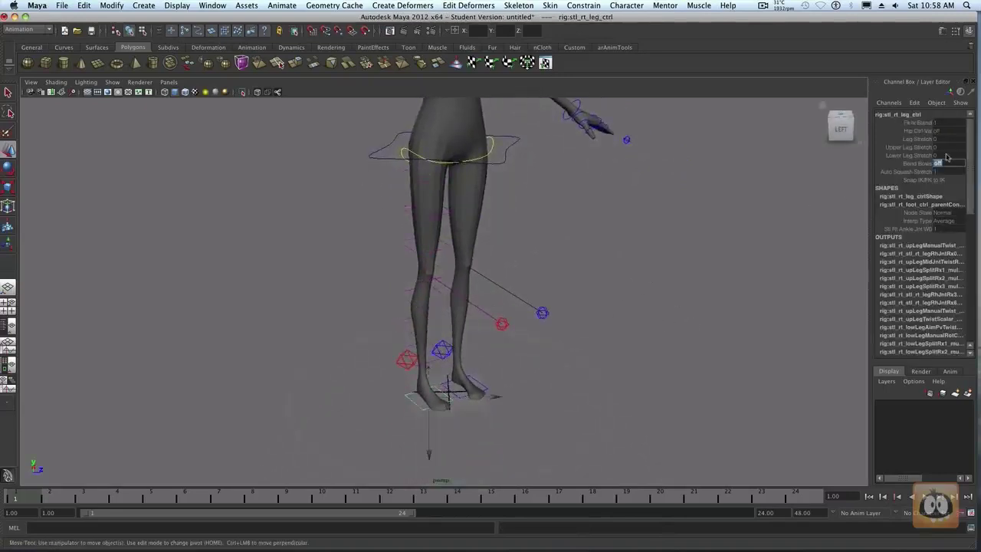
Select the right arm control beyond the hand and turn on its Bend Bows, with the whole character in view.
{"action": "scroll", "coordinate": [271, 240], "scroll_direction": "down", "scroll_amount": 5}
{"action": "left_click_drag", "start_coordinate": [307, 236], "coordinate": [420, 224], "text": "alt"}
{"action": "left_click", "coordinate": [381, 119]}
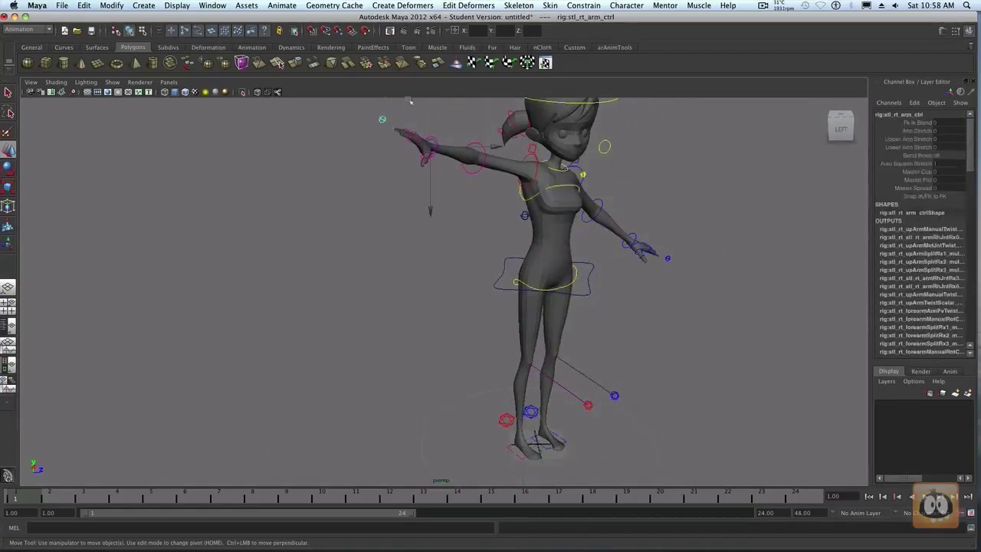
{"action": "left_click", "coordinate": [939, 155]}
{"action": "type", "text": "1"}
{"action": "key", "text": "Return"}
{"action": "left_click_drag", "start_coordinate": [755, 288], "coordinate": [674, 340], "text": "alt"}
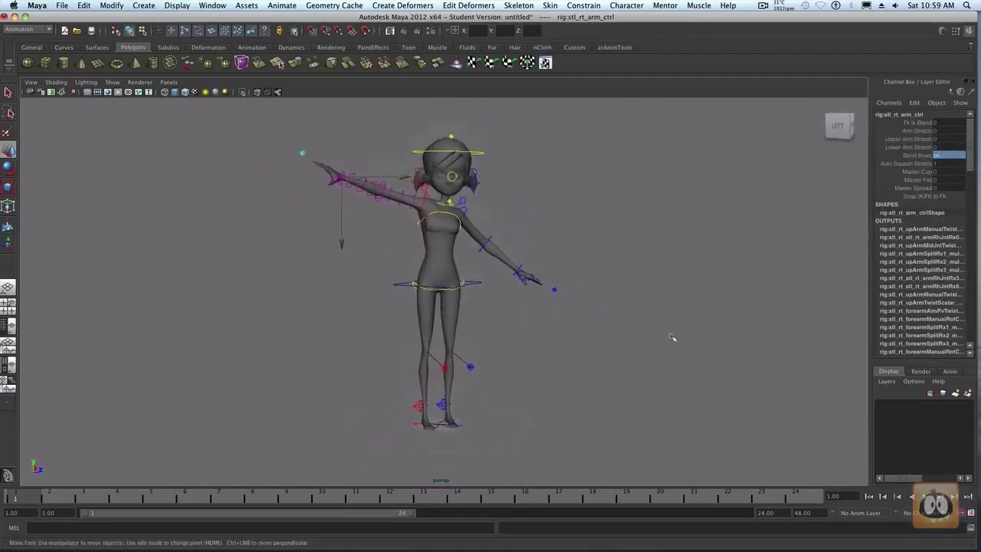
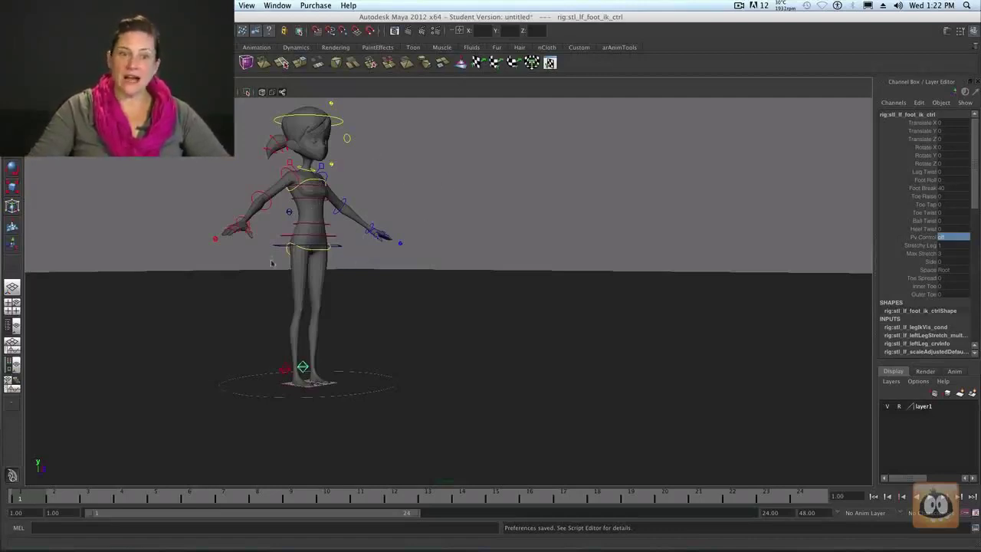
Select the root control around the feet and set its Body Resolution to Proxy.
{"action": "left_click", "coordinate": [373, 384]}
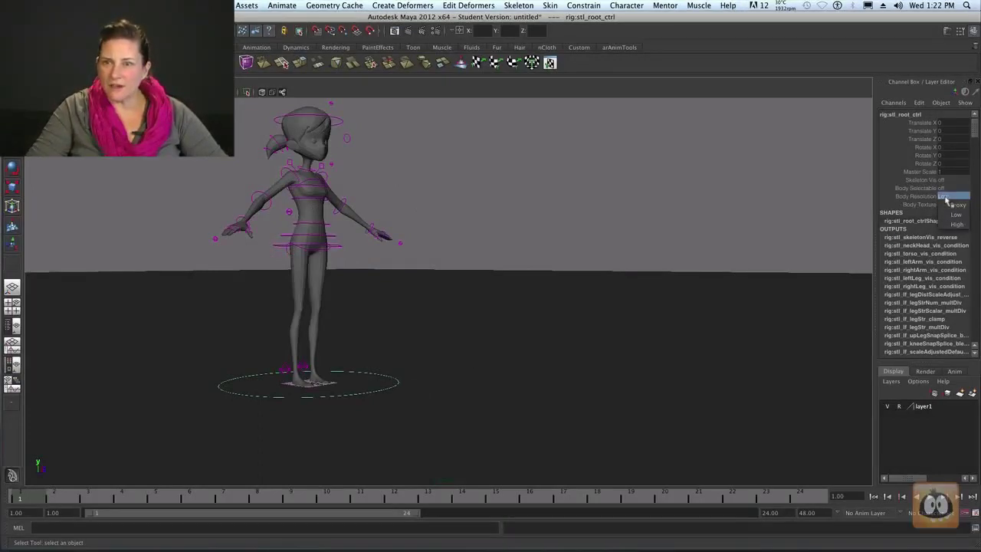
{"action": "left_click", "coordinate": [950, 197]}
{"action": "left_click", "coordinate": [960, 208]}
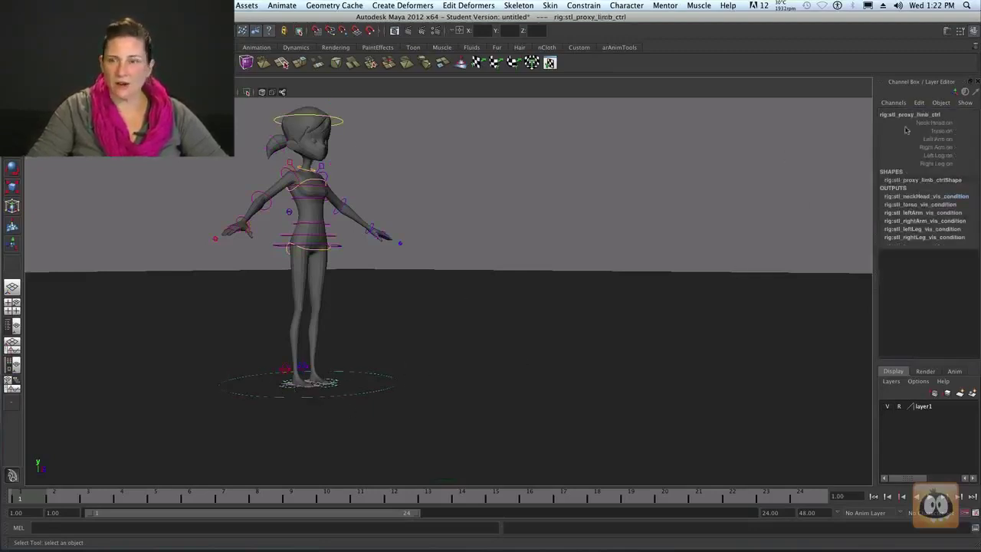
Turn Right Arm and Left Arm off on the proxy limb control, and clear the selection.
{"action": "left_click", "coordinate": [958, 147]}
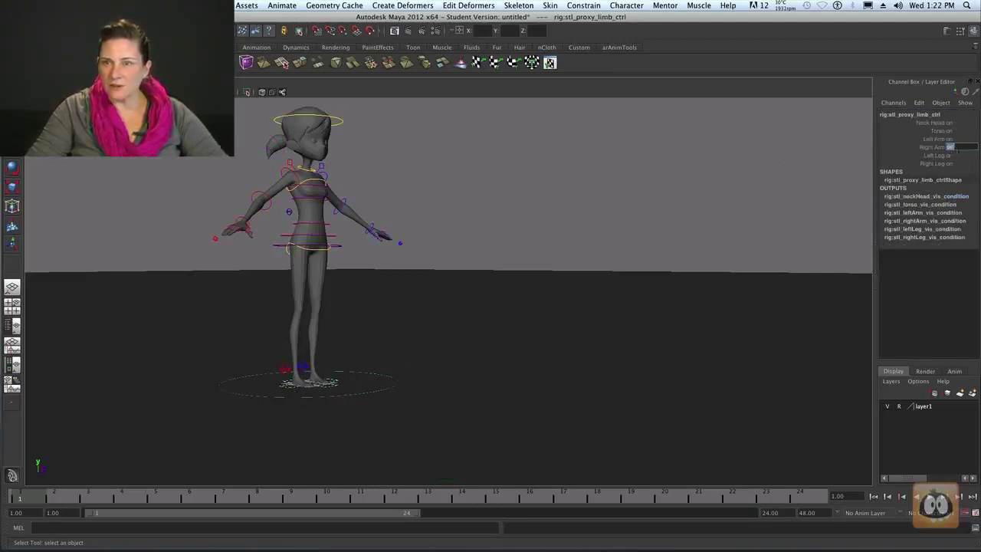
{"action": "type", "text": "0"}
{"action": "key", "text": "Return"}
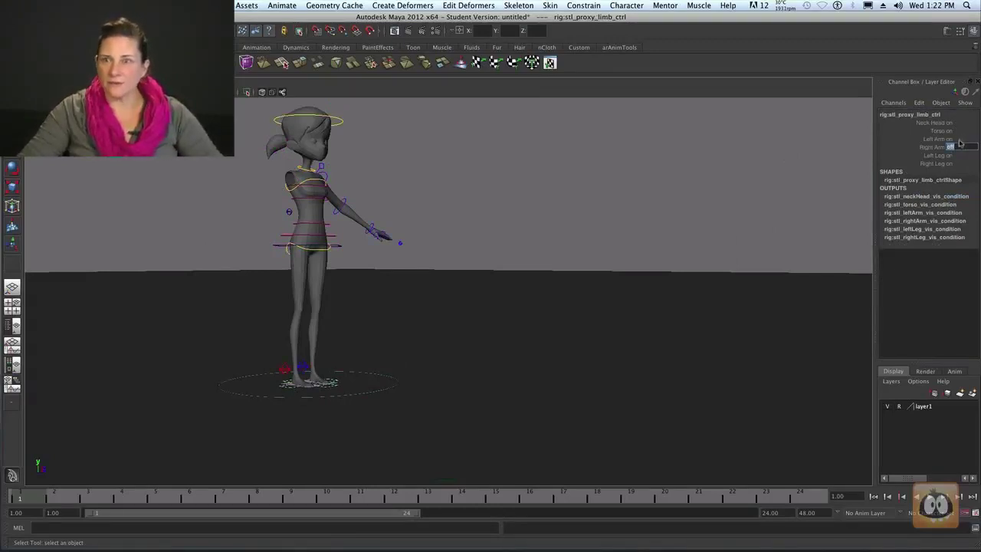
{"action": "left_click", "coordinate": [952, 138]}
{"action": "type", "text": "0"}
{"action": "key", "text": "Return"}
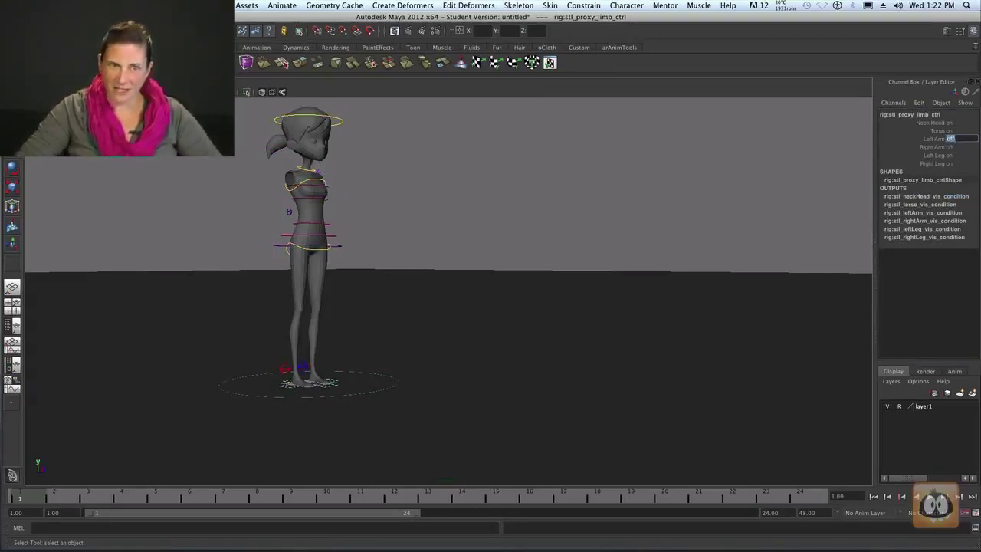
{"action": "left_click", "coordinate": [585, 155]}
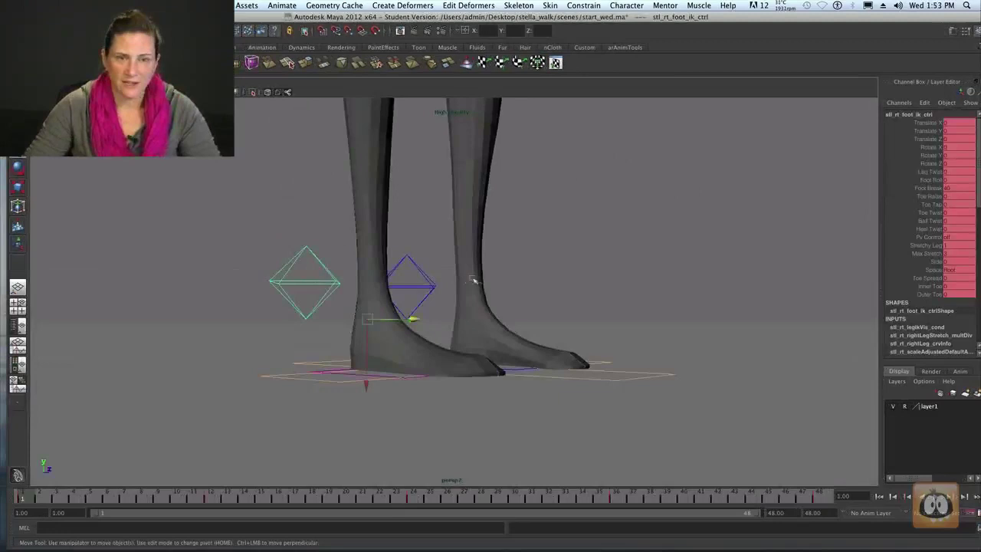
Move the right foot IK control backward to a Translate Z of about -18.7.
{"action": "left_click_drag", "start_coordinate": [428, 303], "coordinate": [446, 310], "text": "alt"}
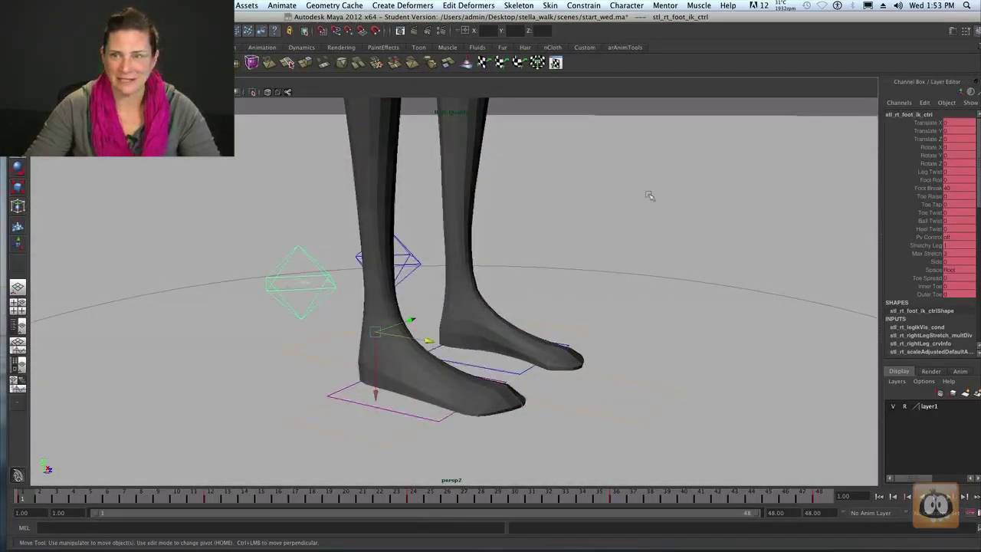
{"action": "left_click_drag", "start_coordinate": [430, 342], "coordinate": [249, 291]}
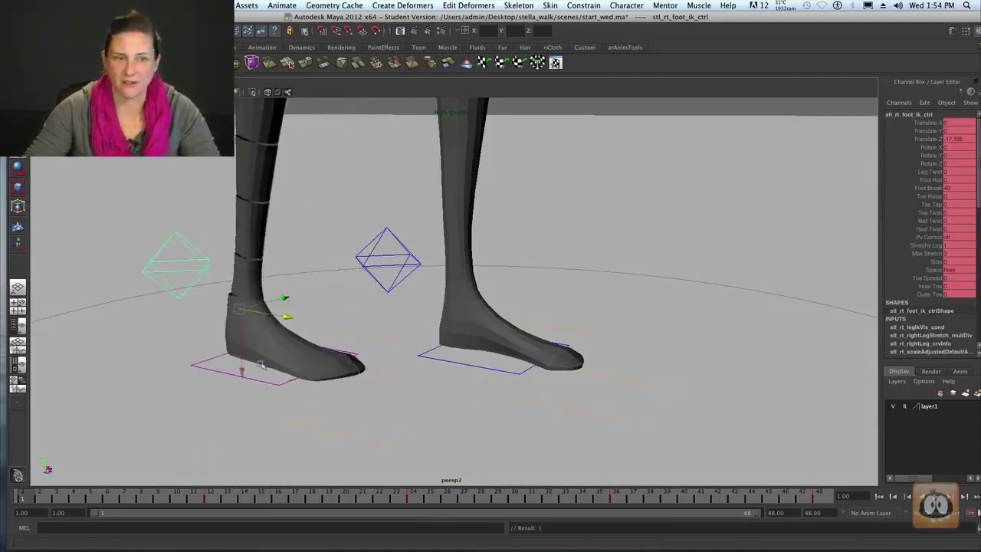
{"action": "left_click_drag", "start_coordinate": [260, 330], "coordinate": [265, 364], "text": "alt"}
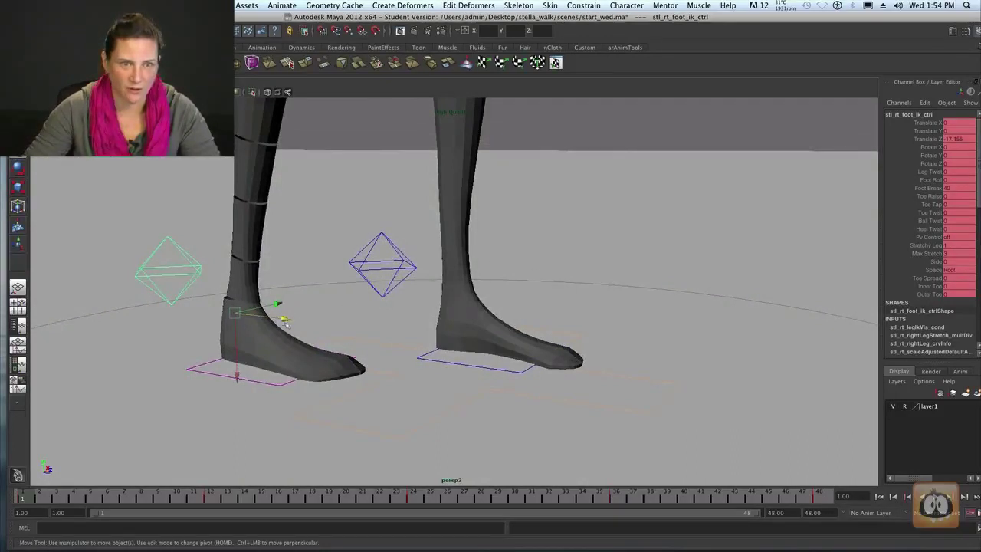
{"action": "left_click_drag", "start_coordinate": [284, 322], "coordinate": [272, 321]}
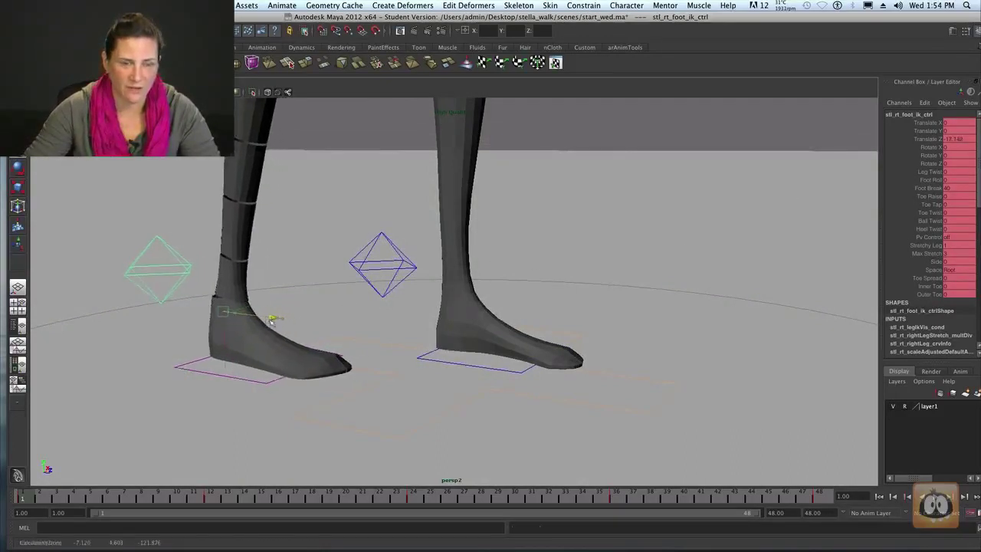
Raise the right heel with a Foot Roll of about 25.8, and shift the foot back to Translate Z about -21.3.
{"action": "double_click", "coordinate": [958, 187]}
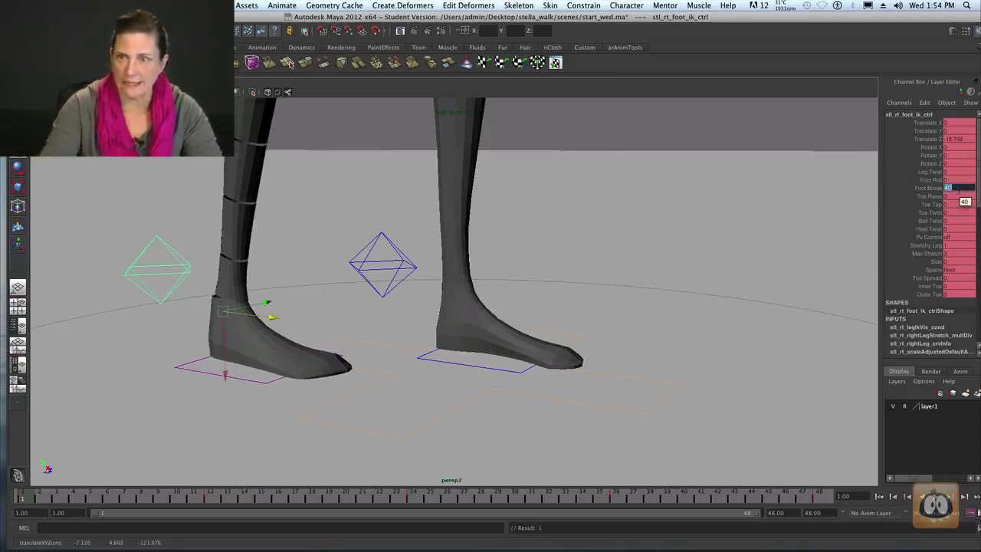
{"action": "left_click", "coordinate": [931, 180]}
{"action": "middle_click_drag", "start_coordinate": [284, 353], "coordinate": [412, 346]}
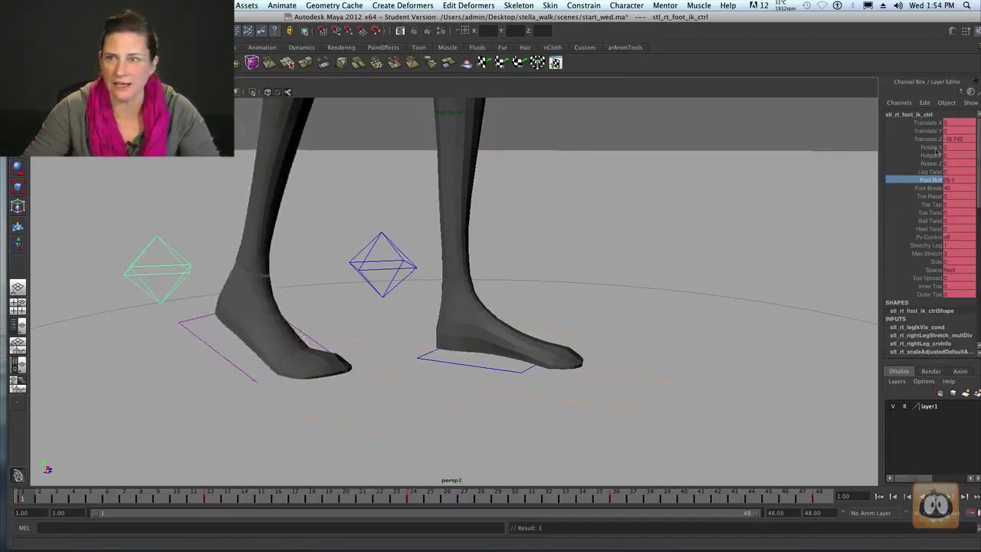
{"action": "left_click", "coordinate": [934, 138]}
{"action": "middle_click_drag", "start_coordinate": [747, 269], "coordinate": [712, 268]}
{"action": "left_click_drag", "start_coordinate": [713, 267], "coordinate": [429, 359], "text": "alt"}
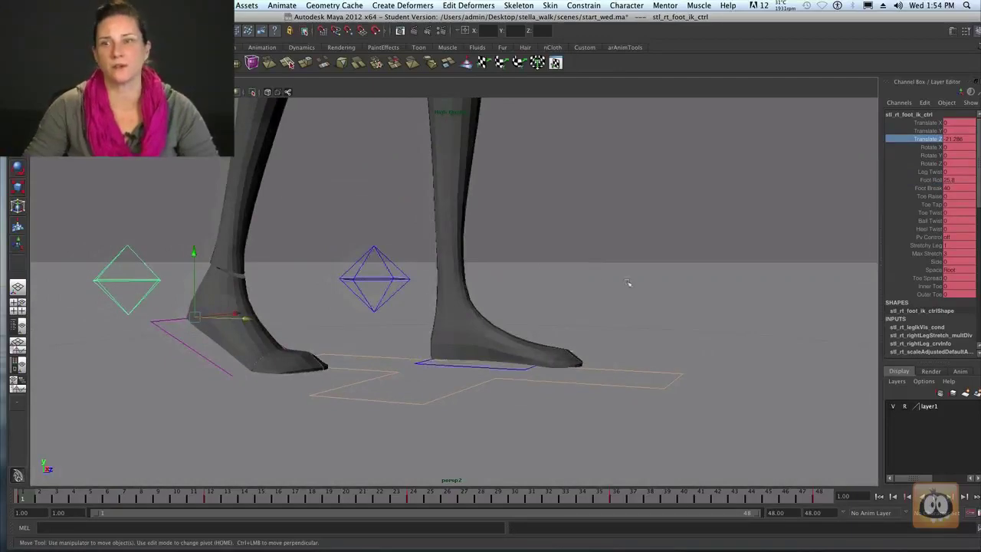
Move the left foot IK control forward to Translate Z about 15.5, and rock it onto its heel with Foot Roll -18.
{"action": "left_click", "coordinate": [387, 280]}
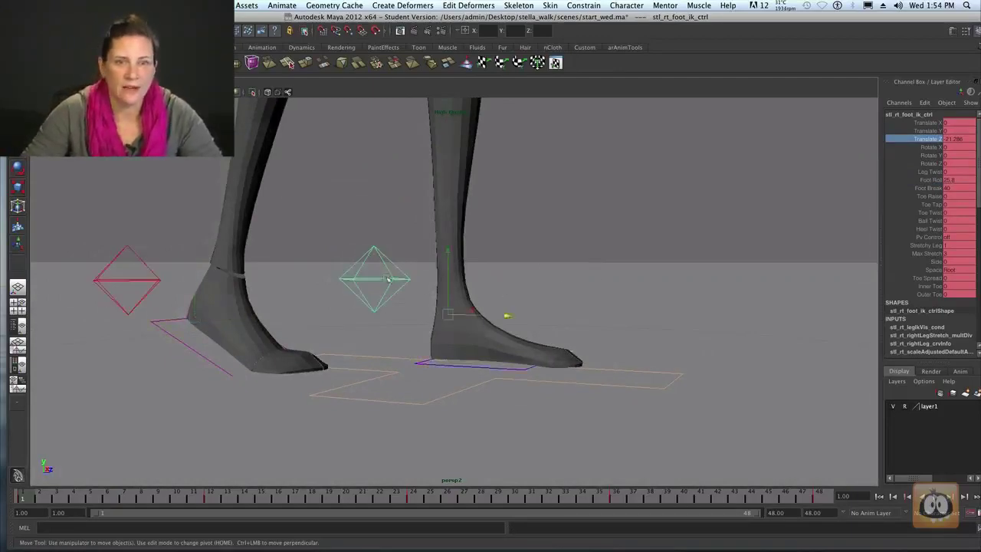
{"action": "left_click", "coordinate": [514, 315]}
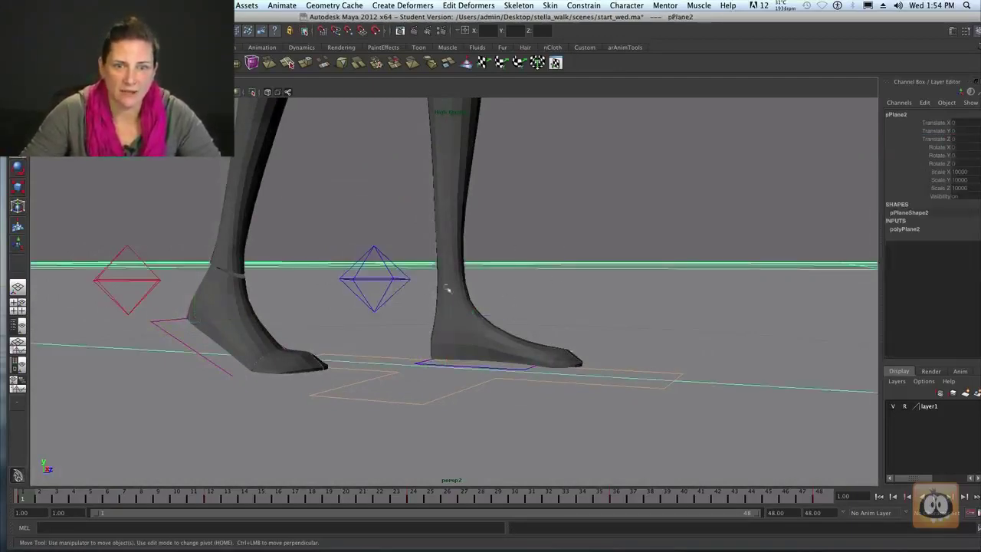
{"action": "left_click", "coordinate": [458, 307]}
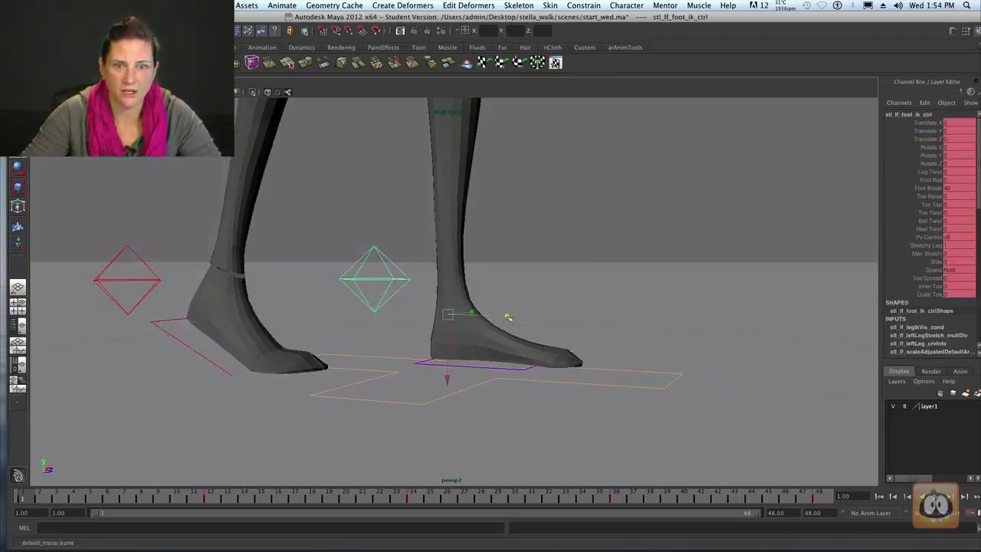
{"action": "left_click_drag", "start_coordinate": [508, 317], "coordinate": [642, 322]}
{"action": "left_click", "coordinate": [929, 180]}
{"action": "middle_click_drag", "start_coordinate": [817, 247], "coordinate": [536, 303]}
{"action": "left_click_drag", "start_coordinate": [531, 305], "coordinate": [536, 274], "text": "alt"}
{"action": "right_click_drag", "start_coordinate": [537, 274], "coordinate": [531, 268], "text": "alt"}
{"action": "middle_click_drag", "start_coordinate": [530, 268], "coordinate": [510, 332], "text": "alt"}
{"action": "left_click", "coordinate": [529, 355]}
{"action": "left_click", "coordinate": [495, 334]}
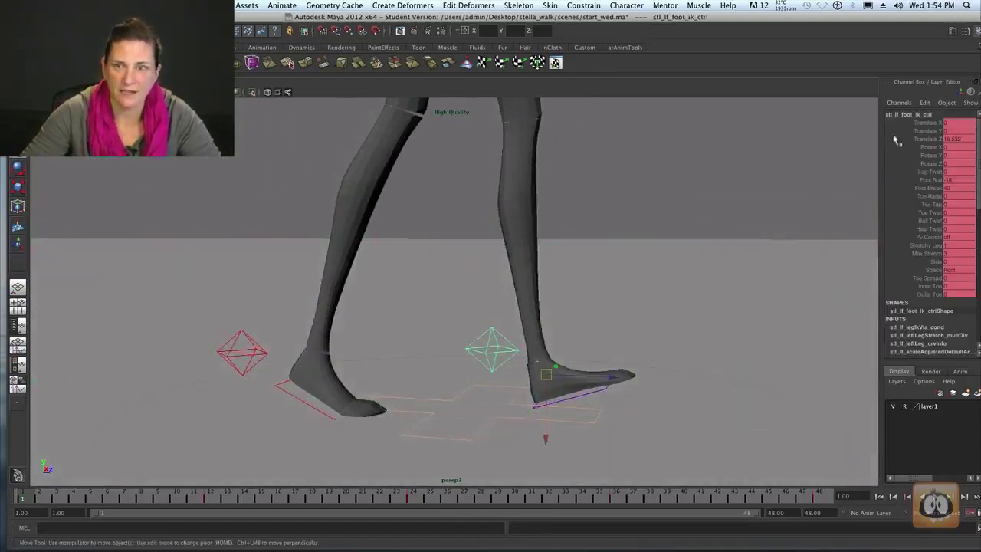
Extend the left foot's stride to a Translate Z of about 23.8.
{"action": "left_click", "coordinate": [928, 139]}
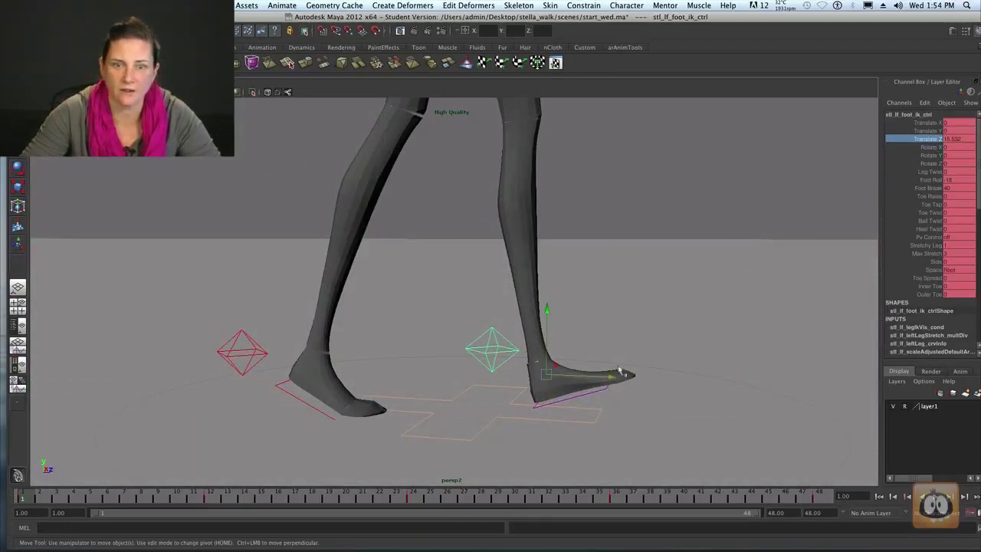
{"action": "middle_click_drag", "start_coordinate": [592, 376], "coordinate": [648, 372]}
{"action": "left_click_drag", "start_coordinate": [676, 355], "coordinate": [638, 352], "text": "alt"}
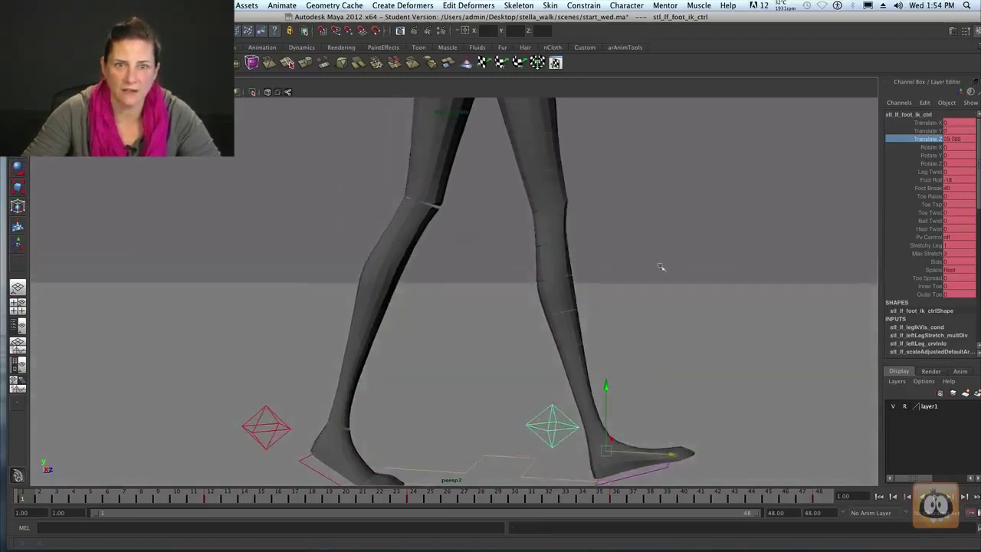
Shift the COG control forward to Translate Z about 1.16, and lower it slightly in Translate Y.
{"action": "left_click_drag", "start_coordinate": [657, 266], "coordinate": [562, 228], "text": "alt"}
{"action": "middle_click_drag", "start_coordinate": [562, 228], "coordinate": [552, 307], "text": "alt"}
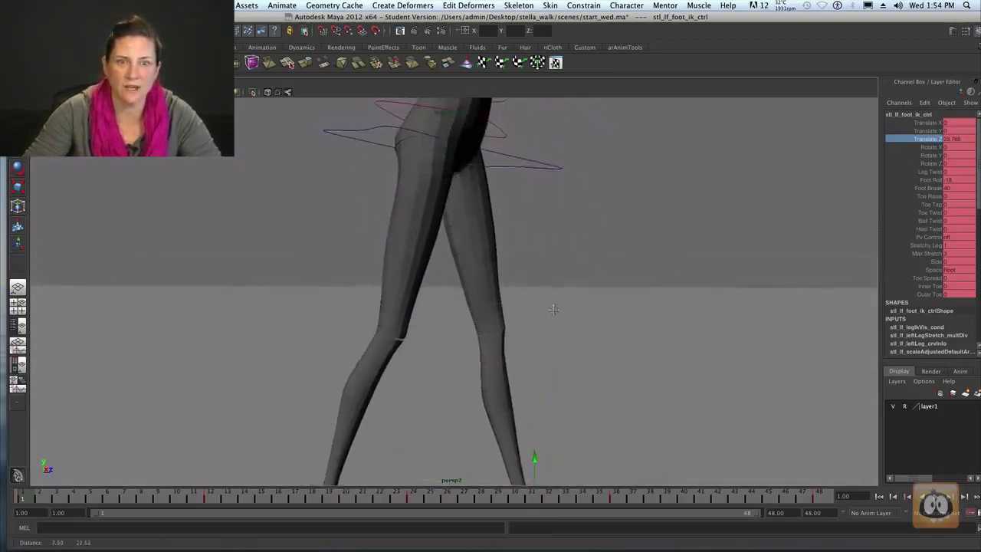
{"action": "left_click", "coordinate": [539, 165]}
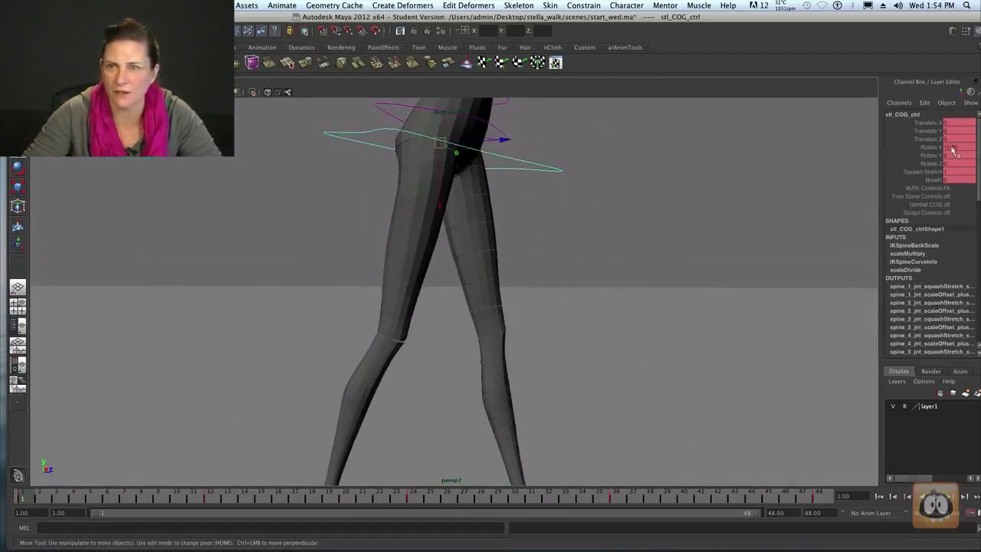
{"action": "middle_click_drag", "start_coordinate": [652, 207], "coordinate": [661, 209]}
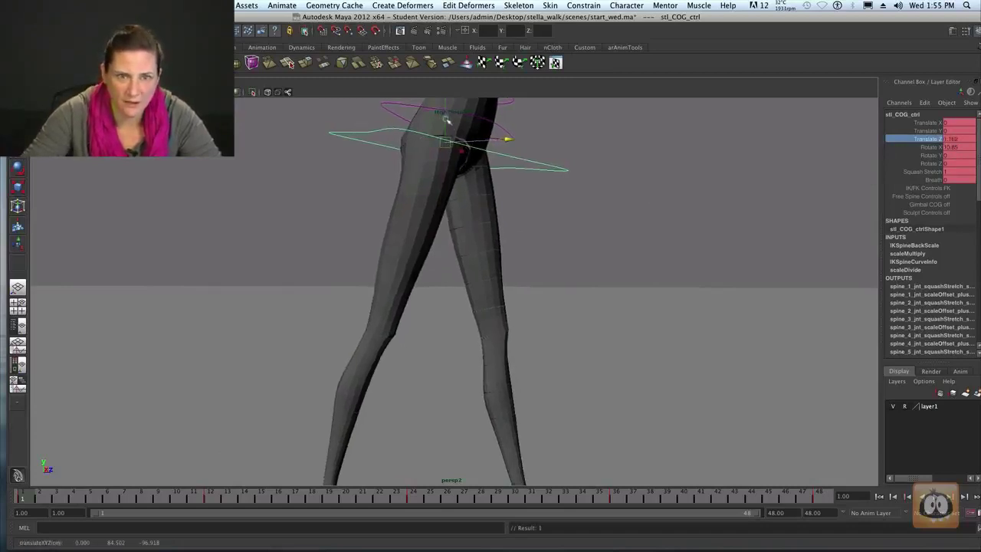
{"action": "left_click_drag", "start_coordinate": [447, 120], "coordinate": [603, 194]}
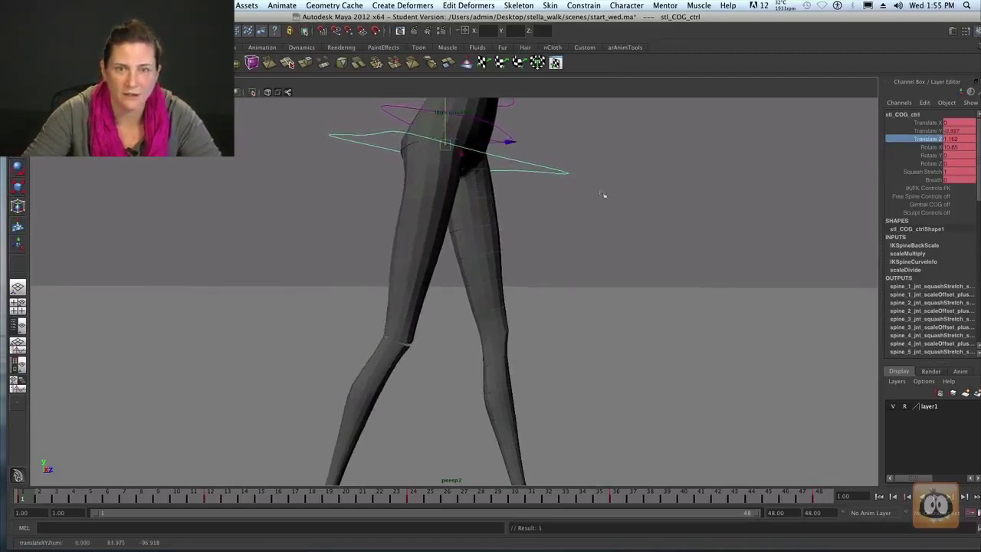
Adjust the forward lean of the COG control to a Rotate X of about 10.2.
{"action": "left_click", "coordinate": [930, 147]}
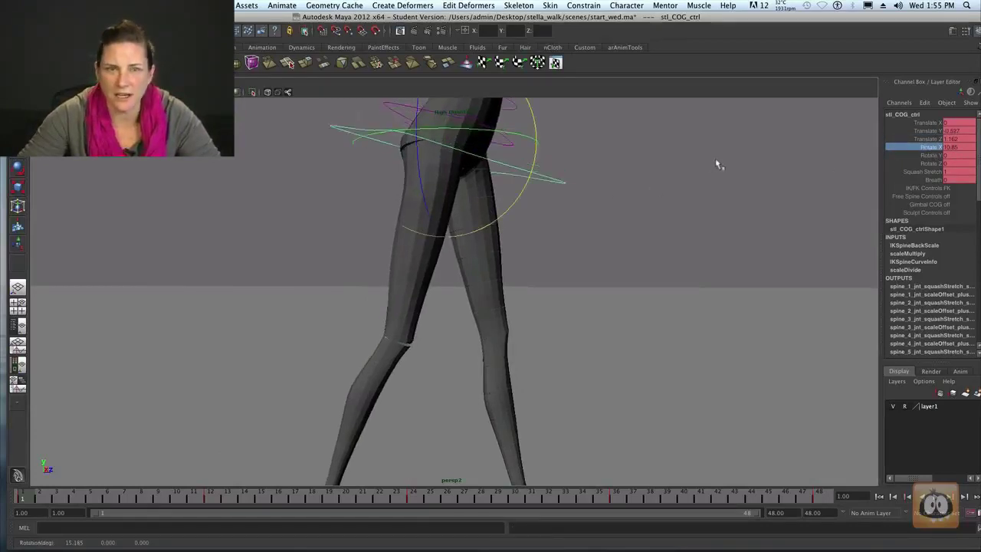
{"action": "middle_click_drag", "start_coordinate": [718, 165], "coordinate": [713, 165]}
{"action": "left_click_drag", "start_coordinate": [772, 171], "coordinate": [679, 170], "text": "alt"}
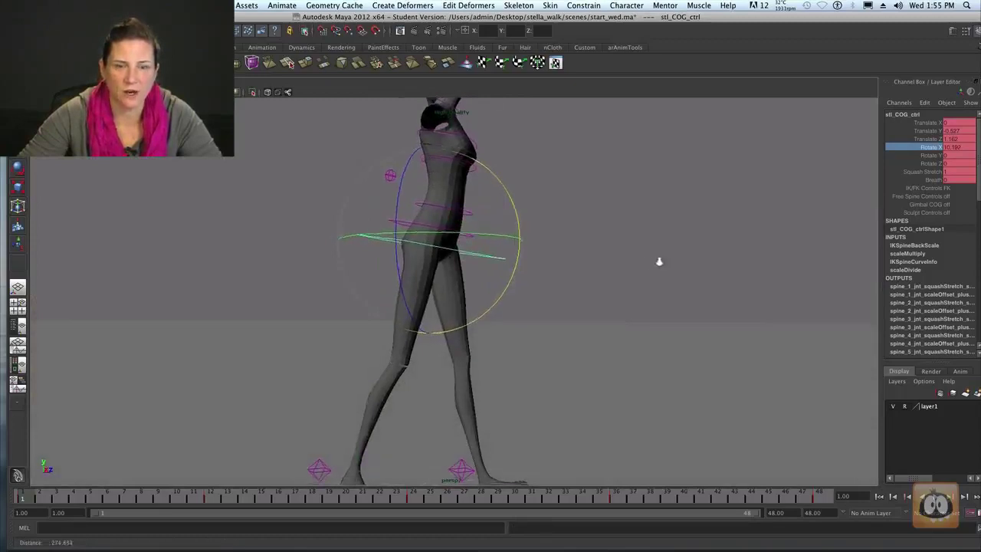
{"action": "left_click_drag", "start_coordinate": [657, 261], "coordinate": [642, 247], "text": "alt"}
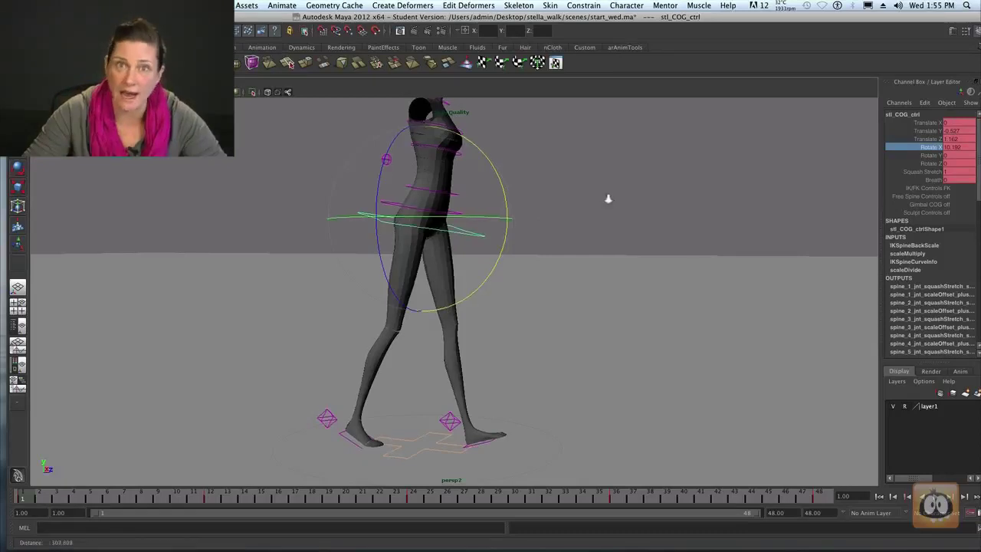
{"action": "right_click_drag", "start_coordinate": [606, 199], "coordinate": [585, 237], "text": "alt"}
{"action": "left_click_drag", "start_coordinate": [585, 237], "coordinate": [611, 254], "text": "alt"}
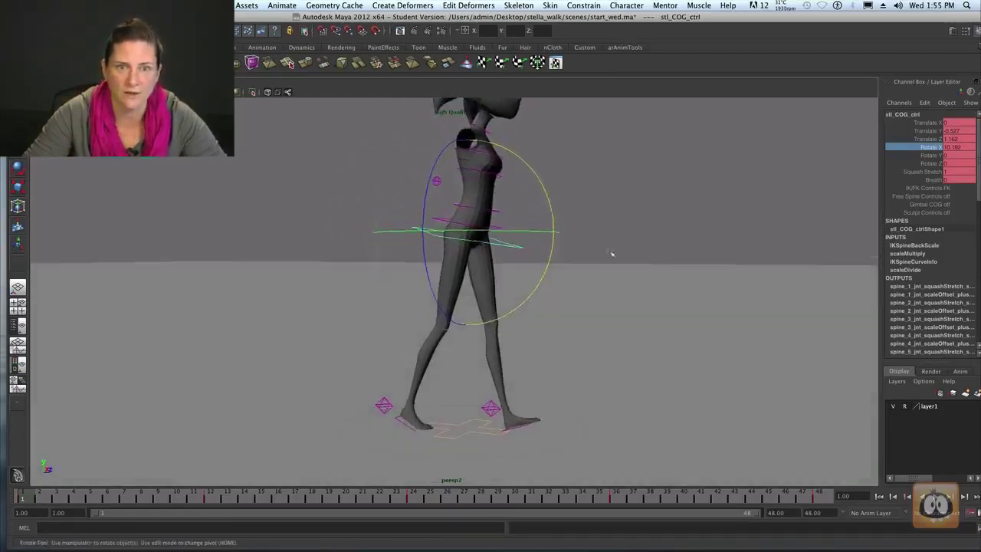
Twist the FK hip control to a Rotate Y of about -12.2 and key the rotation.
{"action": "left_click", "coordinate": [612, 198]}
{"action": "left_click", "coordinate": [495, 226]}
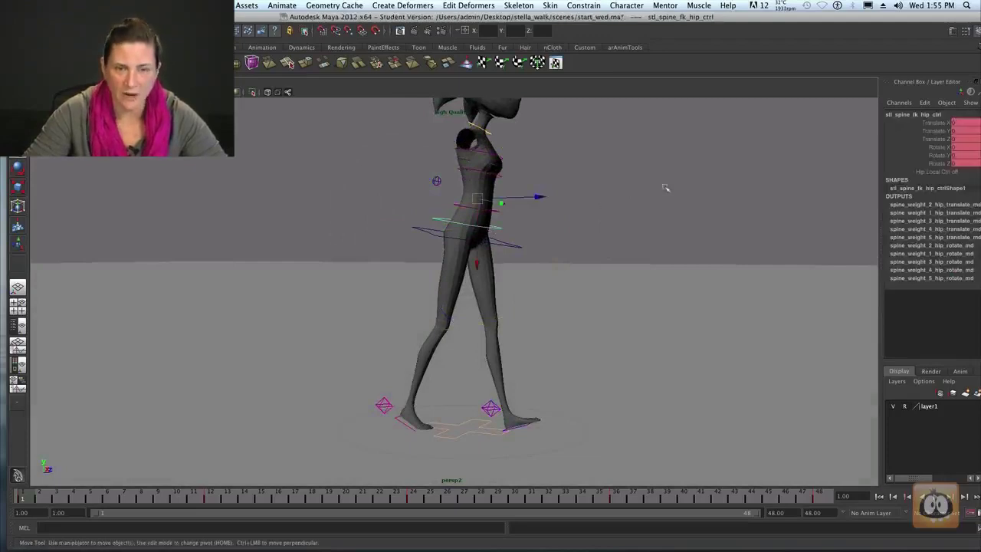
{"action": "left_click", "coordinate": [940, 155]}
{"action": "key", "text": "e"}
{"action": "middle_click_drag", "start_coordinate": [763, 234], "coordinate": [741, 236]}
{"action": "key", "text": "s"}
{"action": "left_click_drag", "start_coordinate": [661, 325], "coordinate": [667, 302], "text": "alt"}
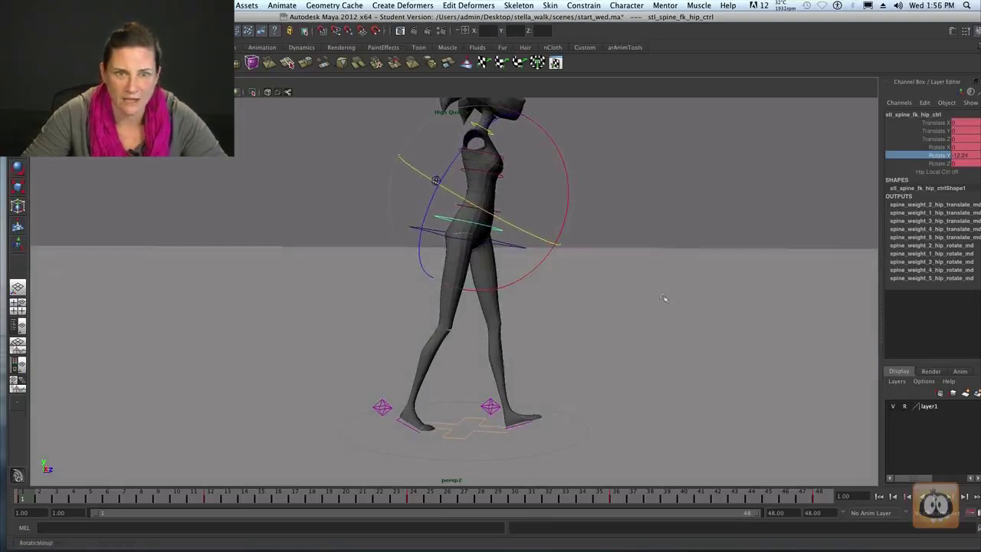
{"action": "middle_click_drag", "start_coordinate": [666, 298], "coordinate": [664, 298]}
{"action": "key", "text": "s"}
Pull the left foot IK control back slightly to a Translate Z of about 23.4.
{"action": "left_click", "coordinate": [491, 408]}
{"action": "key", "text": "w"}
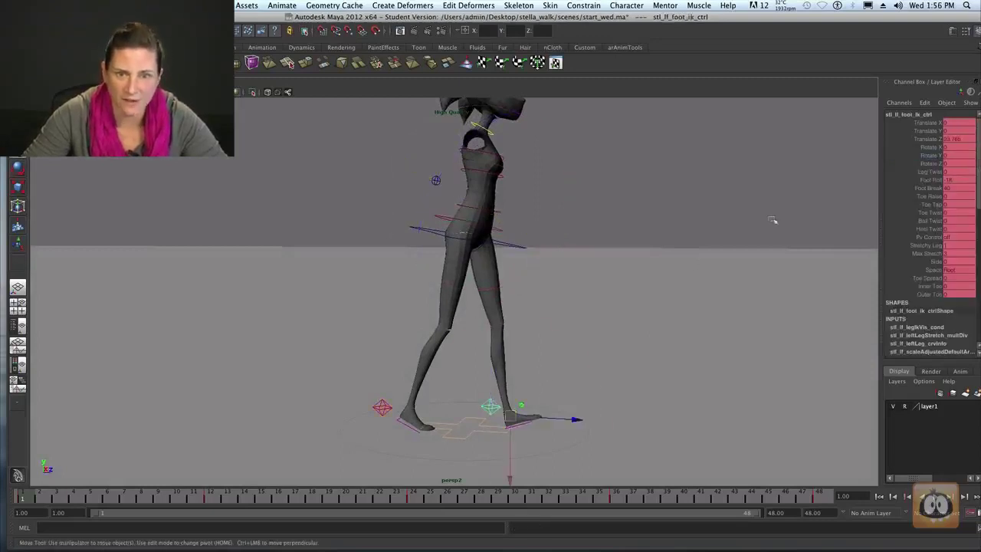
{"action": "left_click_drag", "start_coordinate": [580, 420], "coordinate": [576, 420]}
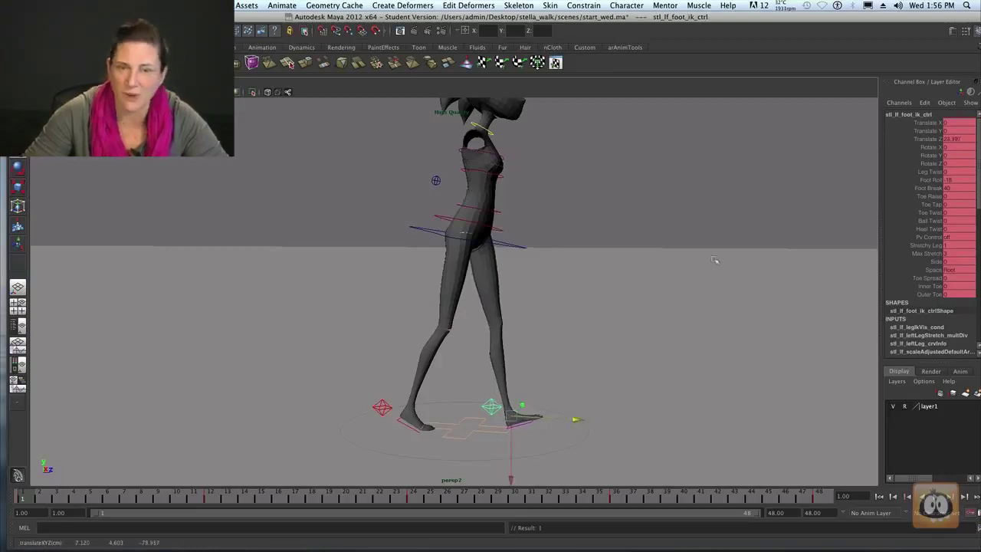
Adjust the upper FK spine control's Rotate Y to counter the hip twist, and clear the selection.
{"action": "left_click", "coordinate": [496, 223]}
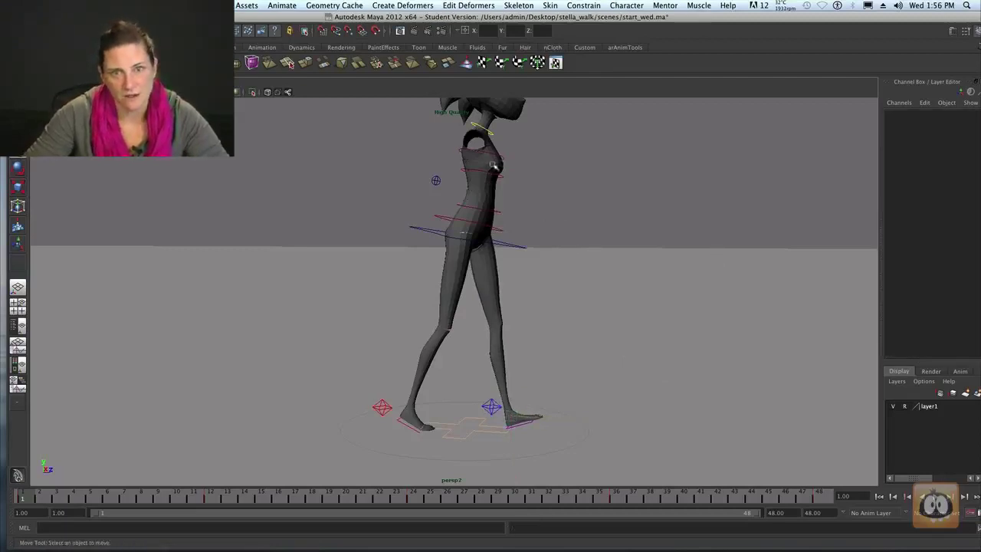
{"action": "left_click", "coordinate": [494, 169]}
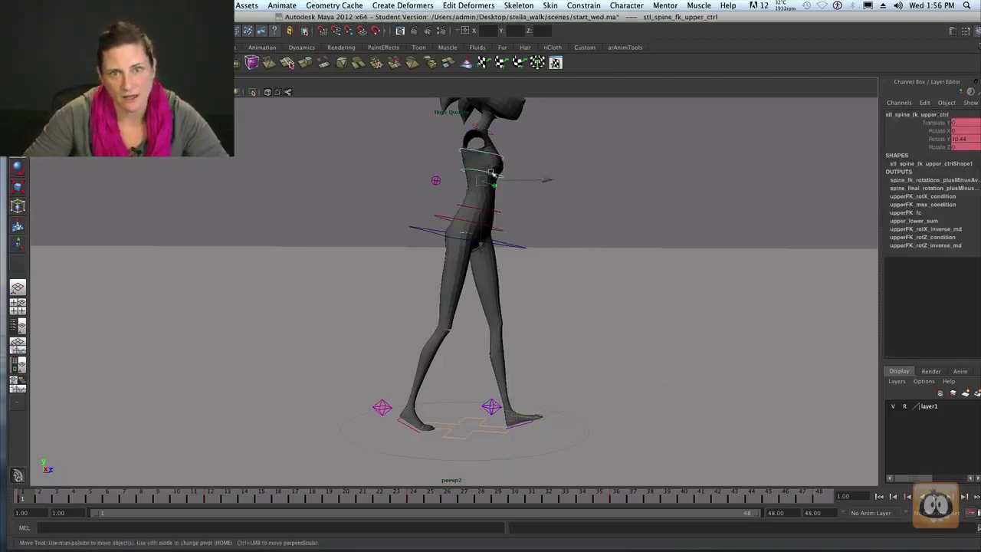
{"action": "key", "text": "e"}
{"action": "left_click", "coordinate": [937, 140]}
{"action": "middle_click_drag", "start_coordinate": [741, 178], "coordinate": [721, 158]}
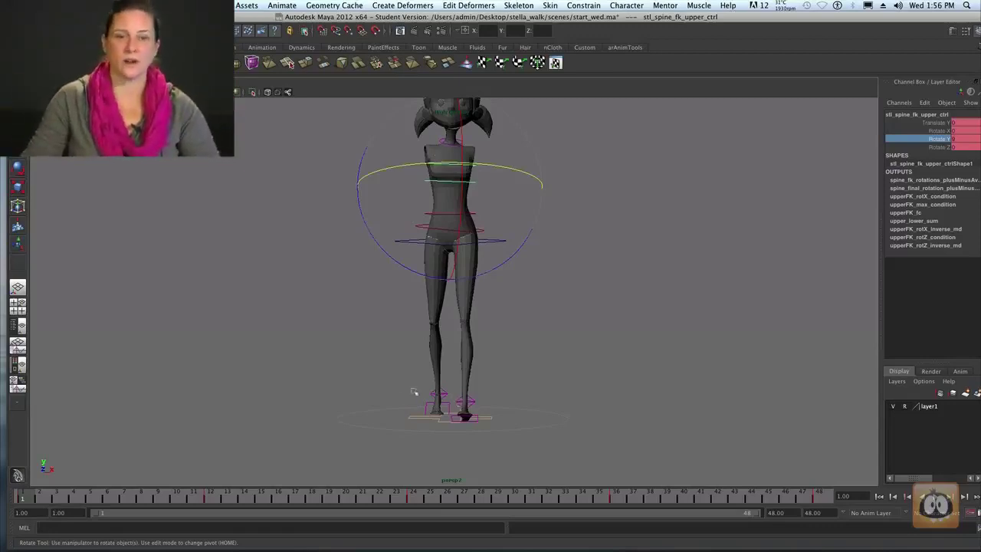
{"action": "left_click_drag", "start_coordinate": [461, 408], "coordinate": [557, 281], "text": "alt"}
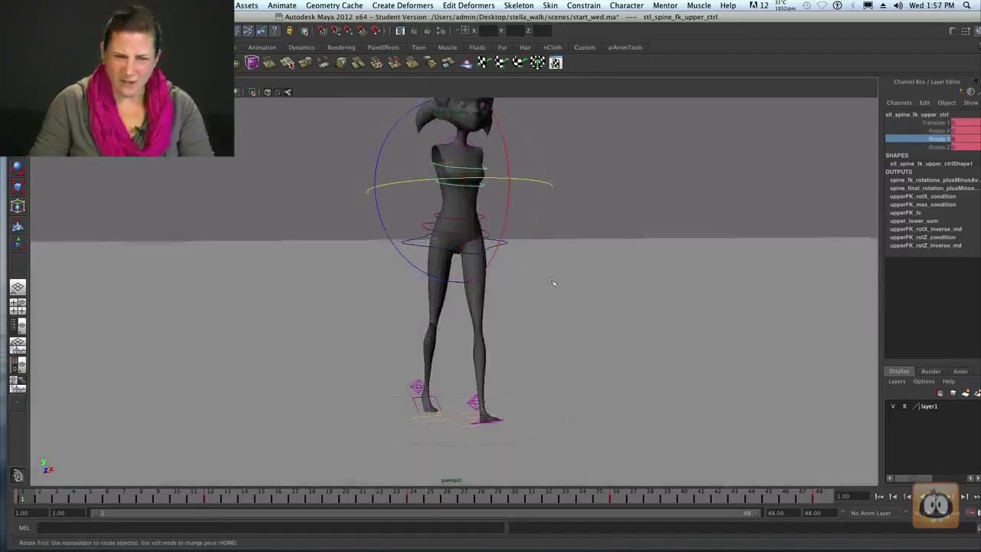
{"action": "left_click", "coordinate": [528, 278]}
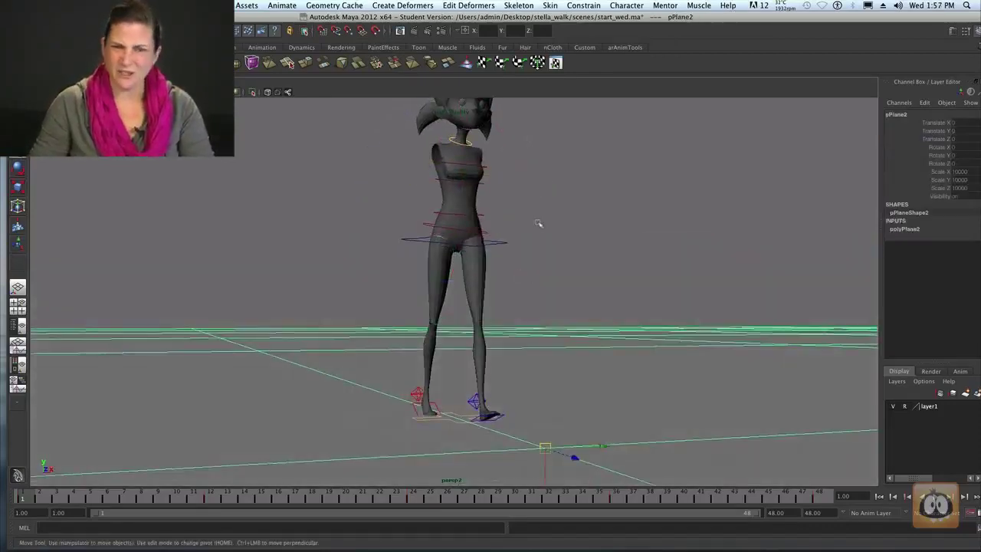
{"action": "left_click", "coordinate": [536, 229]}
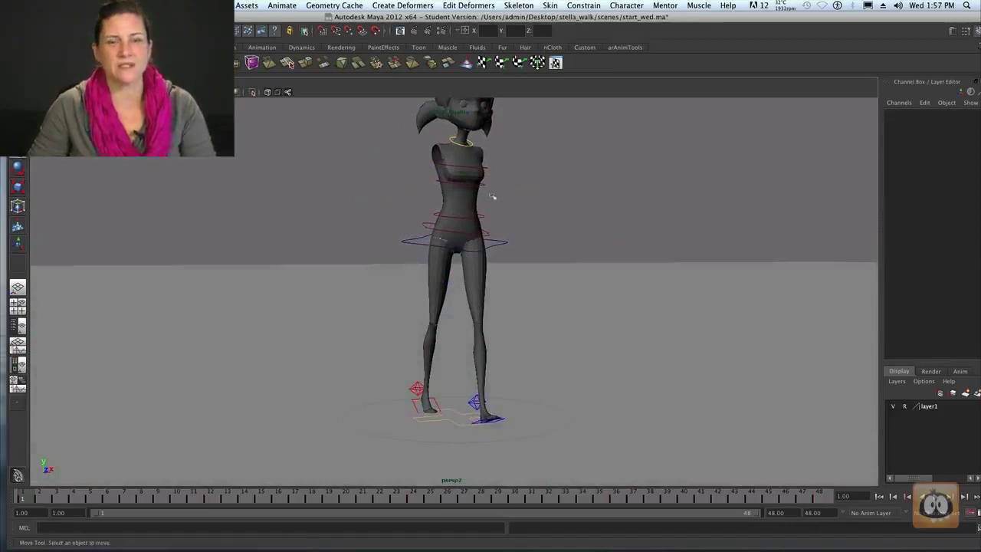
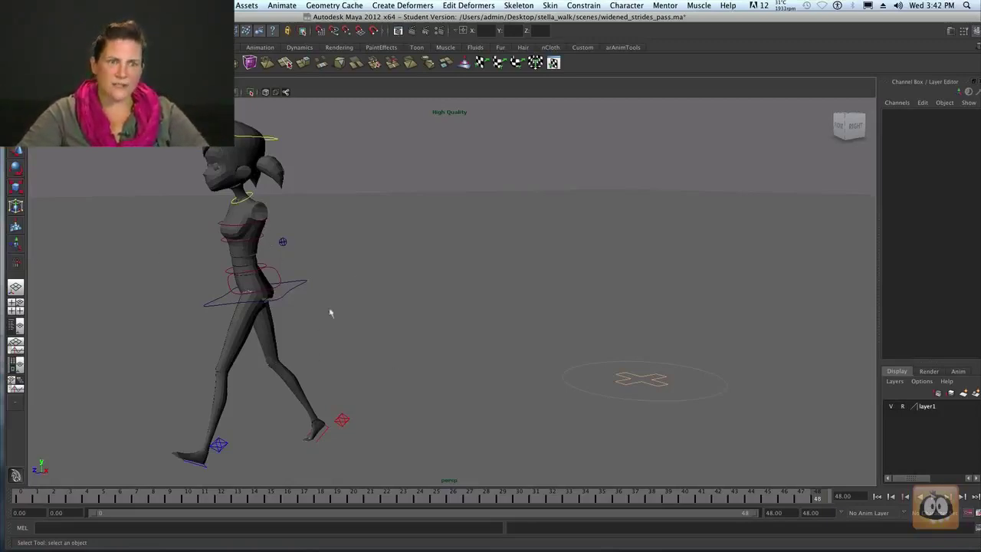
Go to frame 0 of the walk cycle and view the whole character from the front.
{"action": "left_click_drag", "start_coordinate": [331, 313], "coordinate": [365, 317], "text": "alt"}
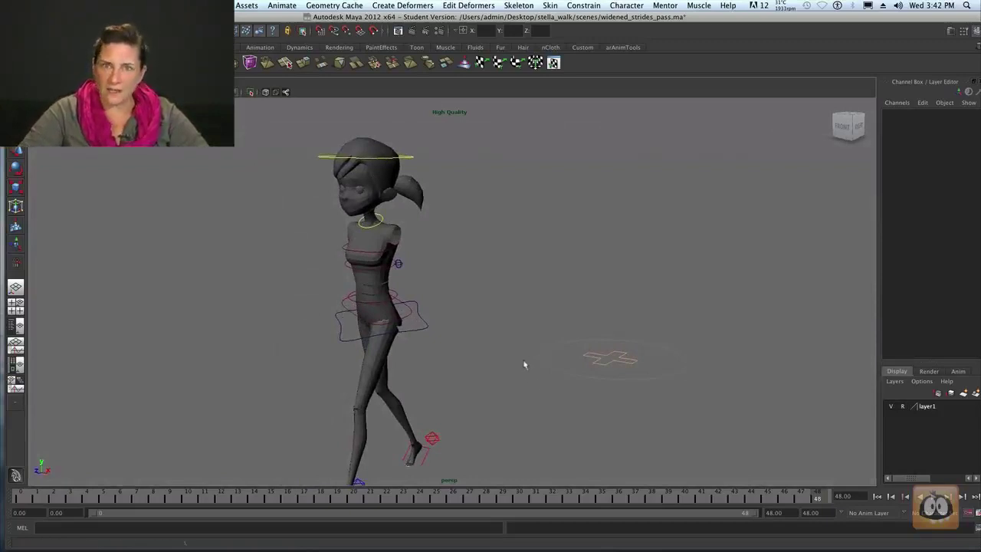
{"action": "left_click_drag", "start_coordinate": [525, 365], "coordinate": [499, 357], "text": "alt"}
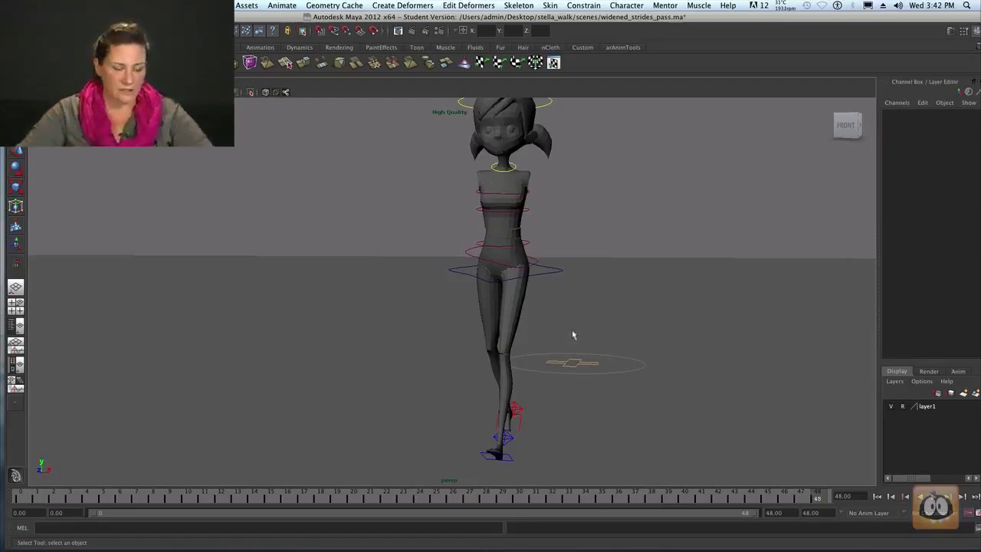
{"action": "left_click_drag", "start_coordinate": [550, 376], "coordinate": [562, 397], "text": "alt"}
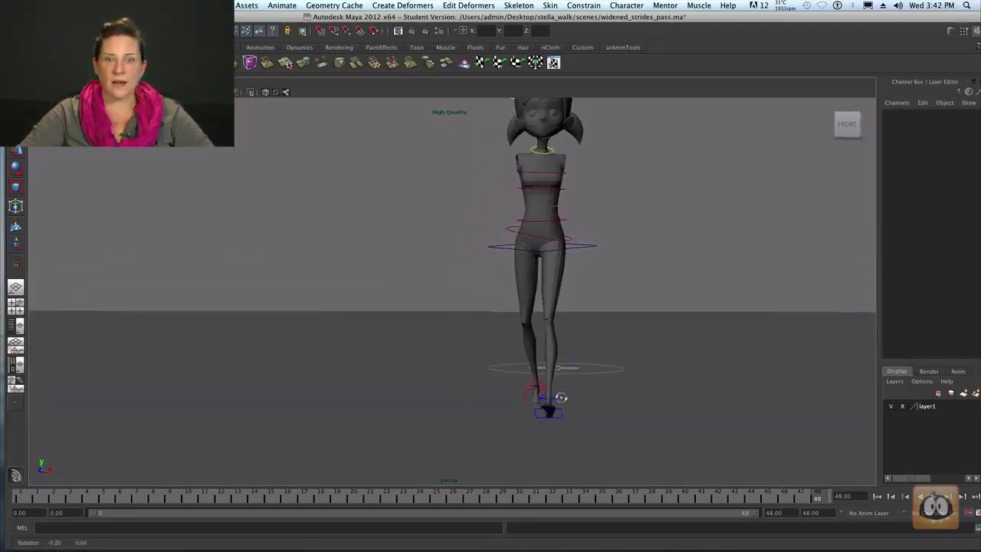
{"action": "left_click", "coordinate": [28, 498]}
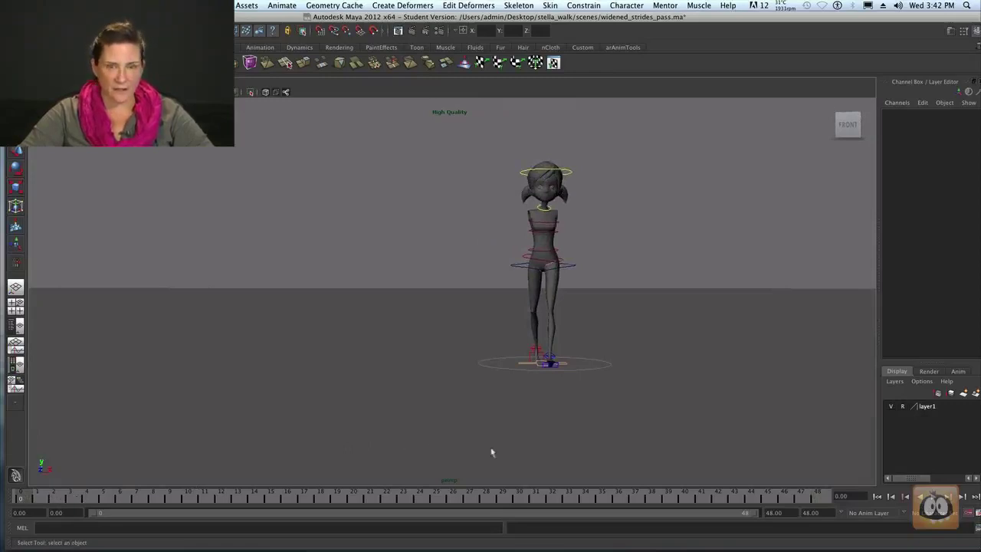
{"action": "right_click_drag", "start_coordinate": [491, 452], "coordinate": [460, 441], "text": "alt"}
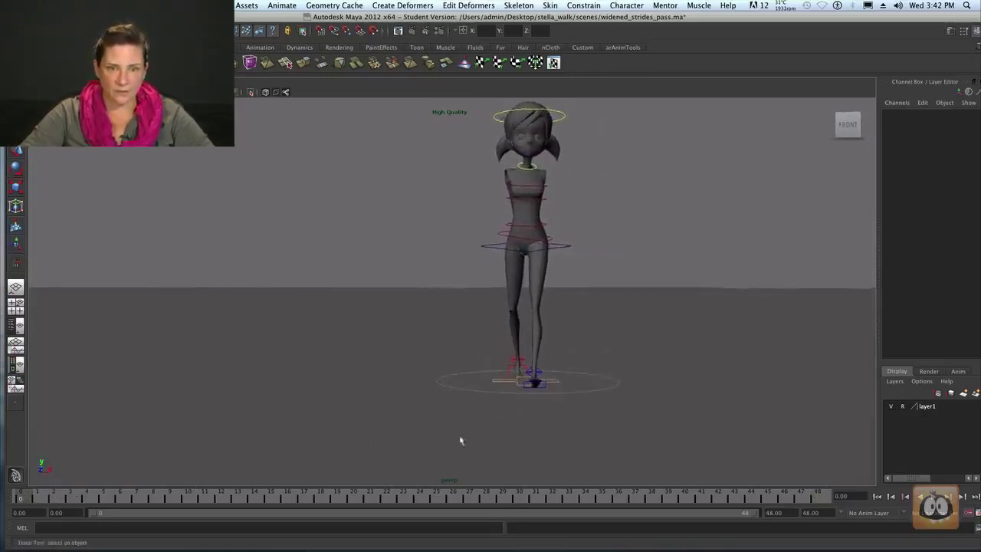
Select the right foot IK control and examine its keyed poses between frames 0 and 24 from the front.
{"action": "left_click", "coordinate": [518, 361]}
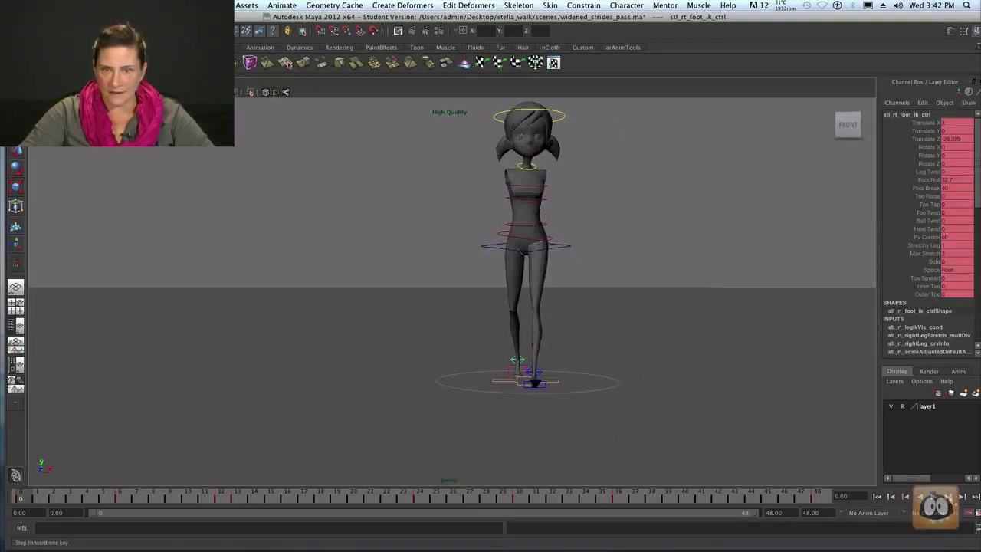
{"action": "key", "text": "period"}
{"action": "key", "text": "period"}
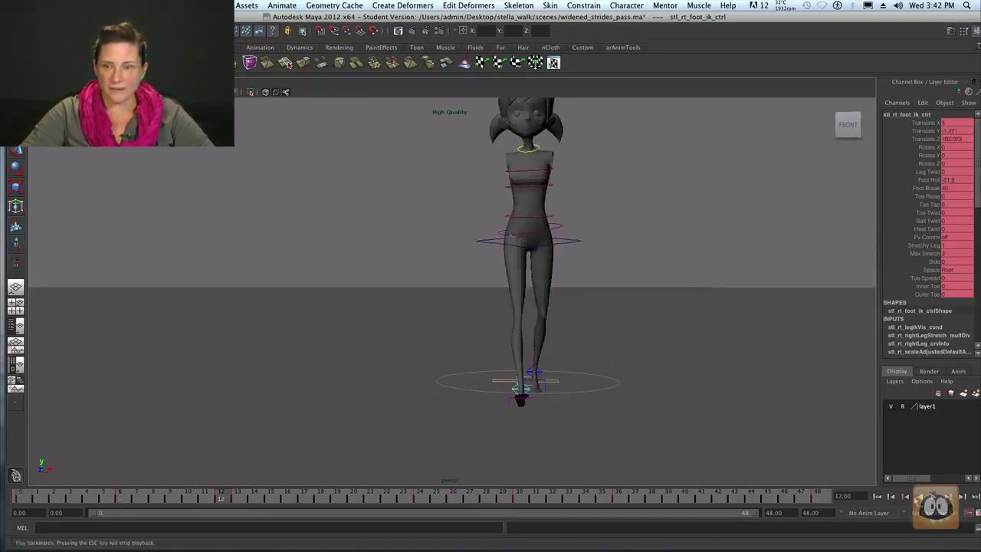
{"action": "key", "text": "comma"}
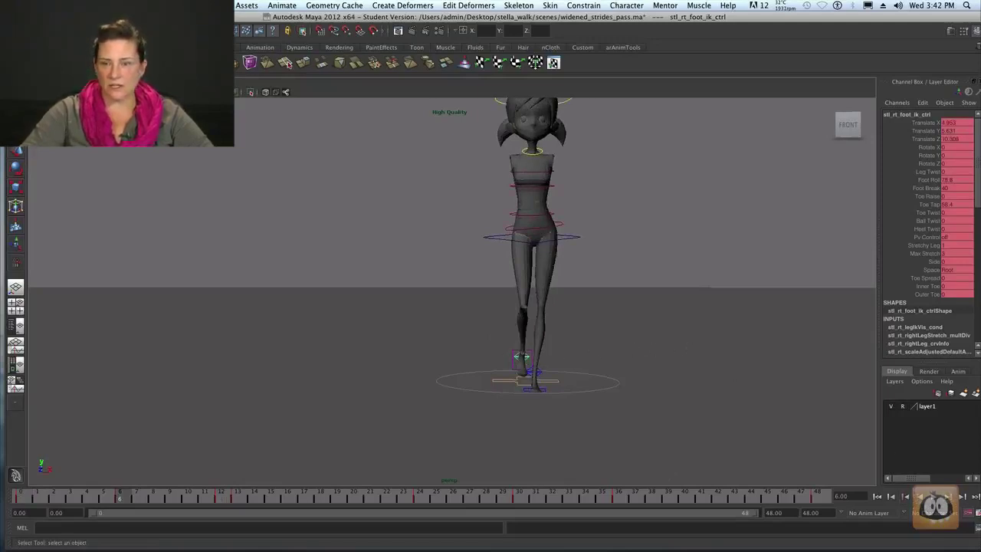
{"action": "left_click", "coordinate": [949, 497]}
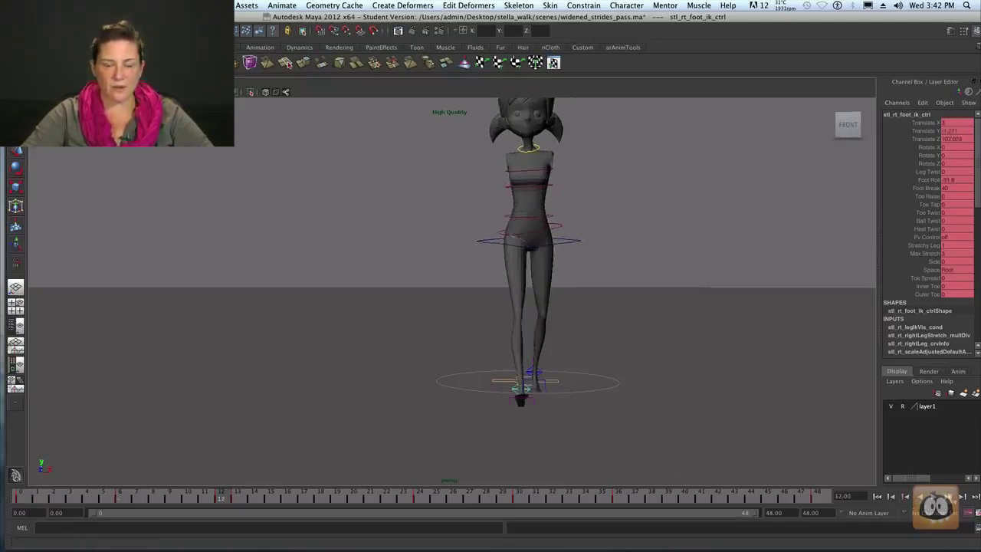
{"action": "key", "text": "alt+period"}
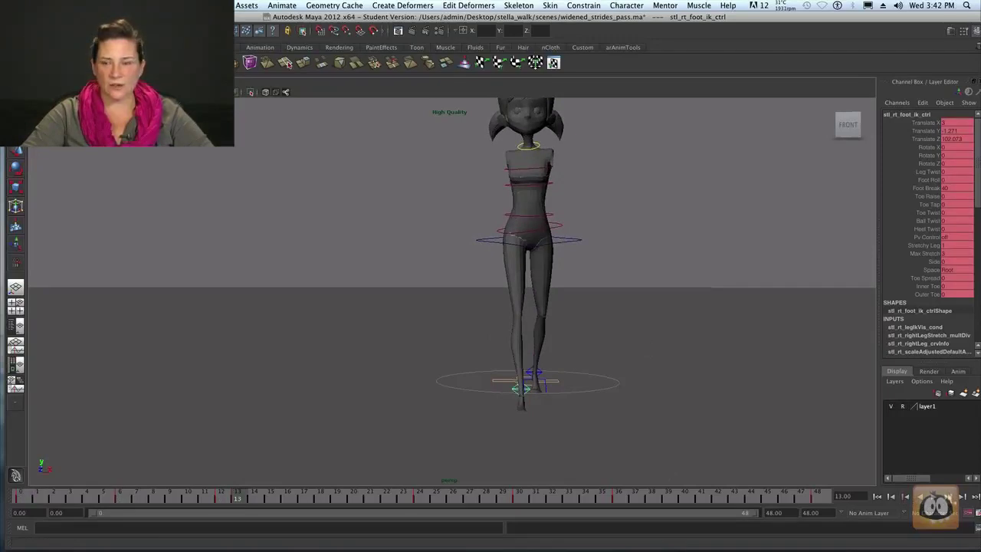
{"action": "key", "text": "period"}
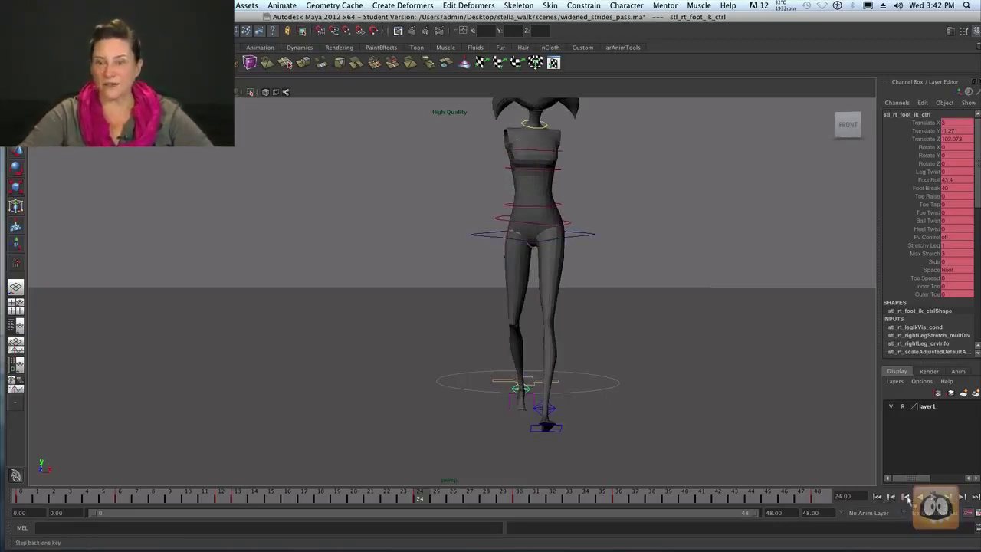
{"action": "left_click", "coordinate": [910, 497]}
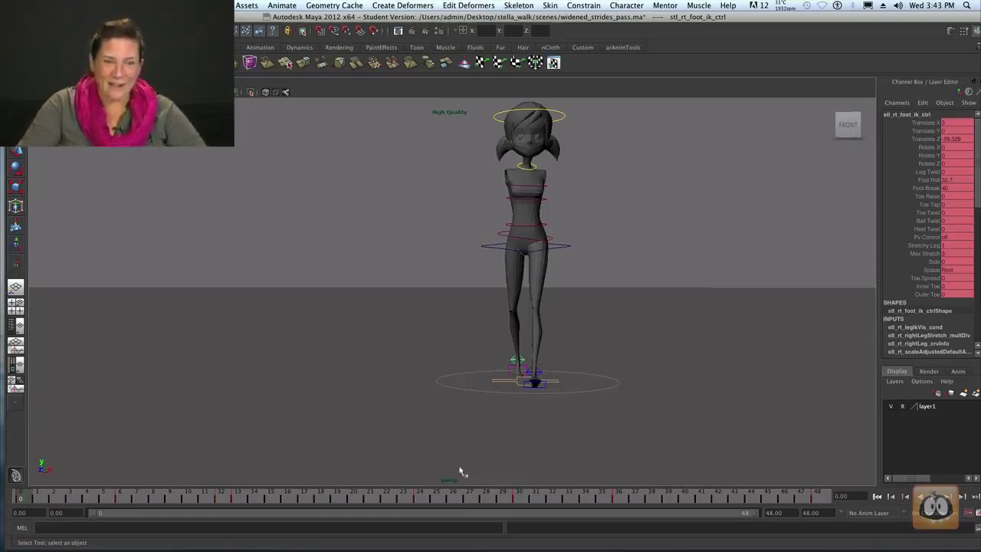
Compare the right foot's passing pose at frame 6 with its landing at frames 11 to 13 from the side.
{"action": "left_click", "coordinate": [121, 500]}
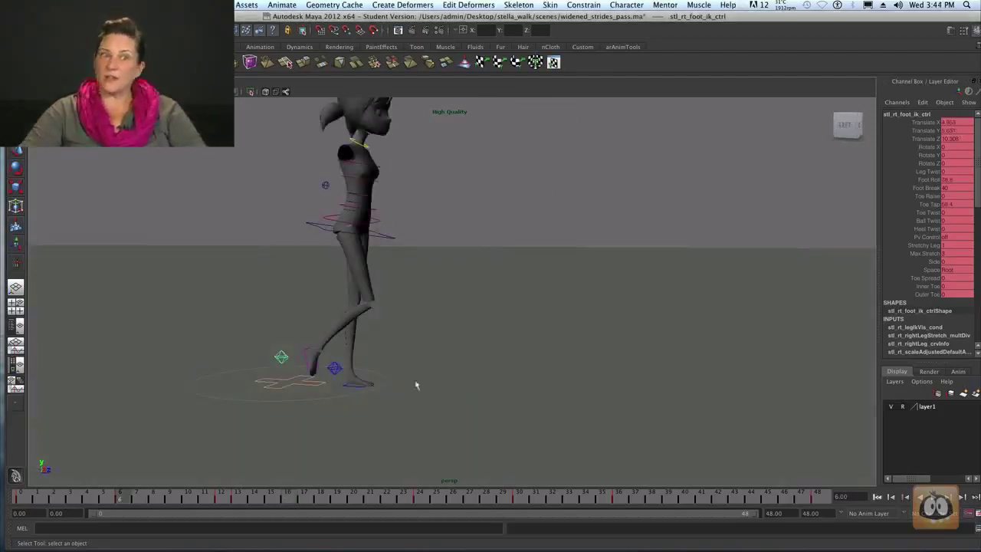
{"action": "left_click_drag", "start_coordinate": [417, 385], "coordinate": [399, 384], "text": "alt"}
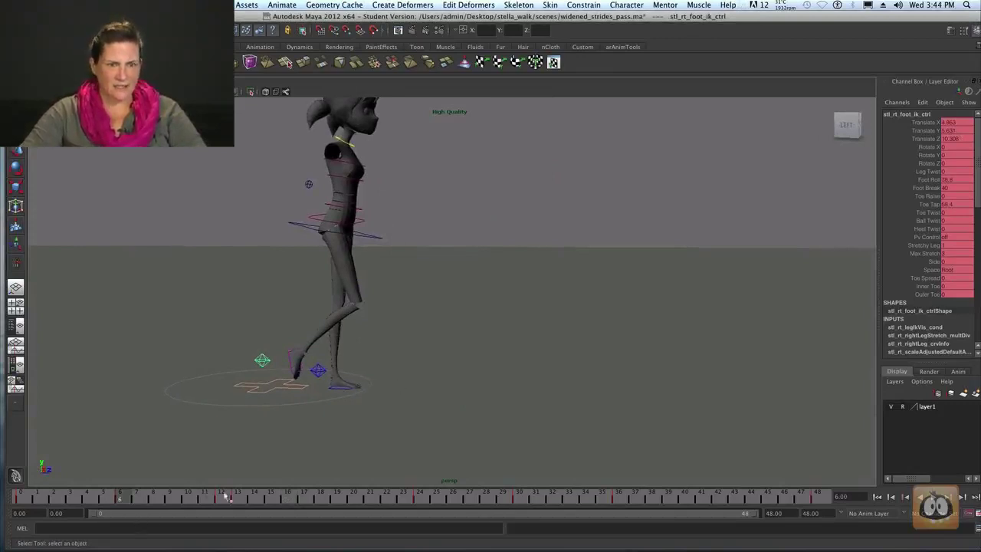
{"action": "left_click", "coordinate": [238, 497]}
{"action": "left_click", "coordinate": [206, 497]}
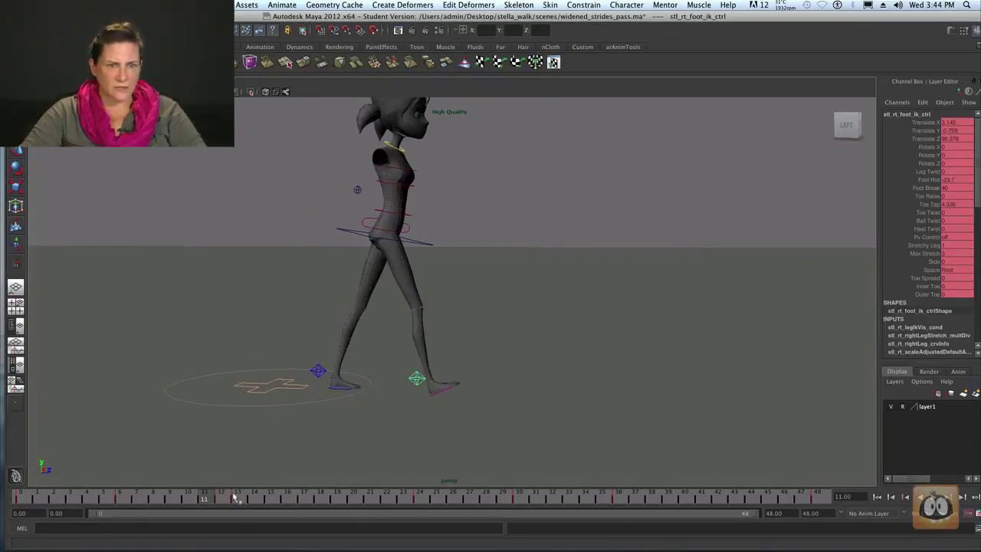
{"action": "left_click", "coordinate": [239, 497]}
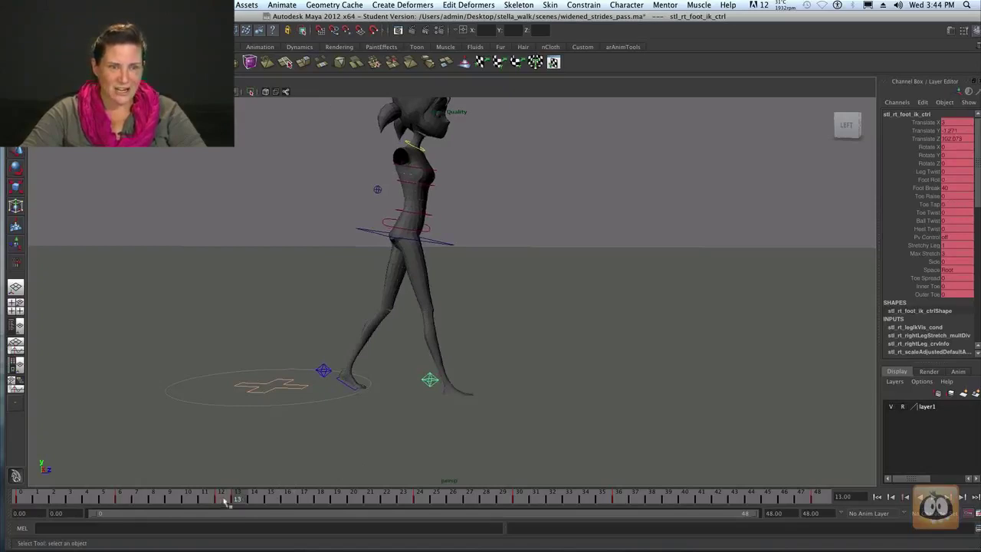
{"action": "left_click", "coordinate": [221, 497]}
{"action": "left_click_drag", "start_coordinate": [315, 459], "coordinate": [338, 449], "text": "alt"}
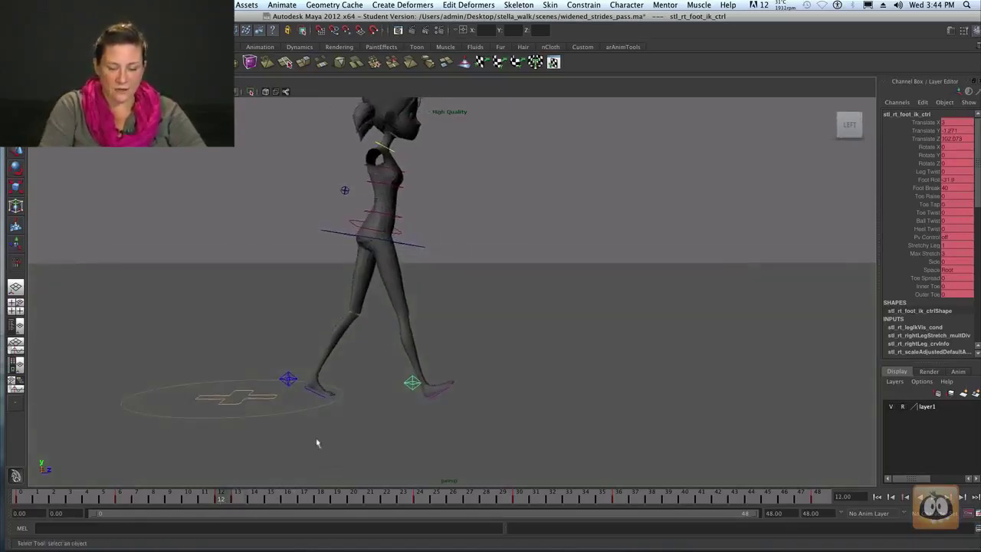
Go forward and back frame by frame from frame 12 to examine the right foot flattening after heel contact.
{"action": "key", "text": "alt+period"}
{"action": "key", "text": "alt+period"}
{"action": "key", "text": "alt+period"}
{"action": "key", "text": "alt+period"}
{"action": "key", "text": "alt+period"}
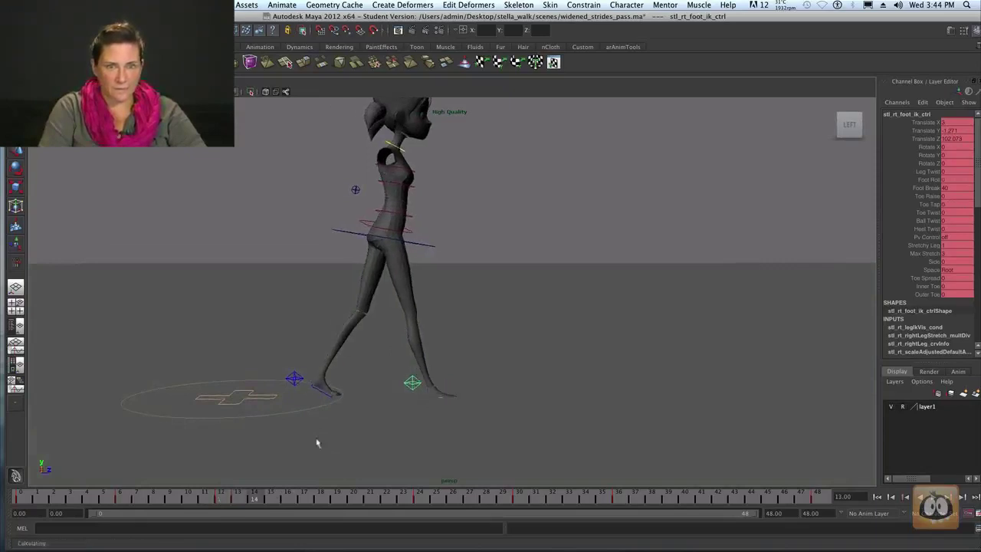
{"action": "key", "text": "alt+comma"}
{"action": "key", "text": "alt+comma"}
{"action": "key", "text": "alt+comma"}
{"action": "key", "text": "alt+comma"}
{"action": "key", "text": "alt+comma"}
{"action": "key", "text": "alt+comma"}
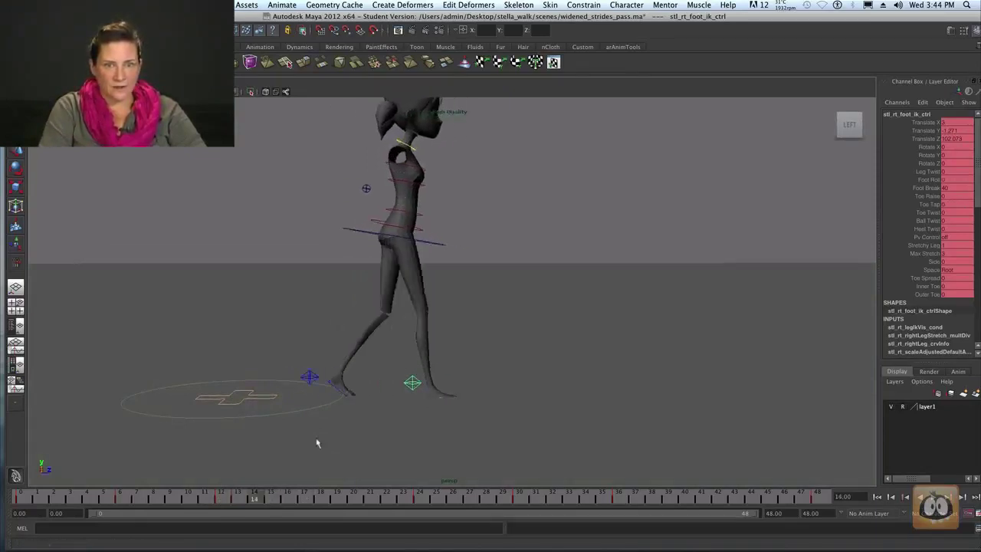
Review the walk's key poses from the side at frames 0, 6, 12, 13, 24, 30 and 36.
{"action": "left_click", "coordinate": [119, 497]}
{"action": "left_click", "coordinate": [19, 497]}
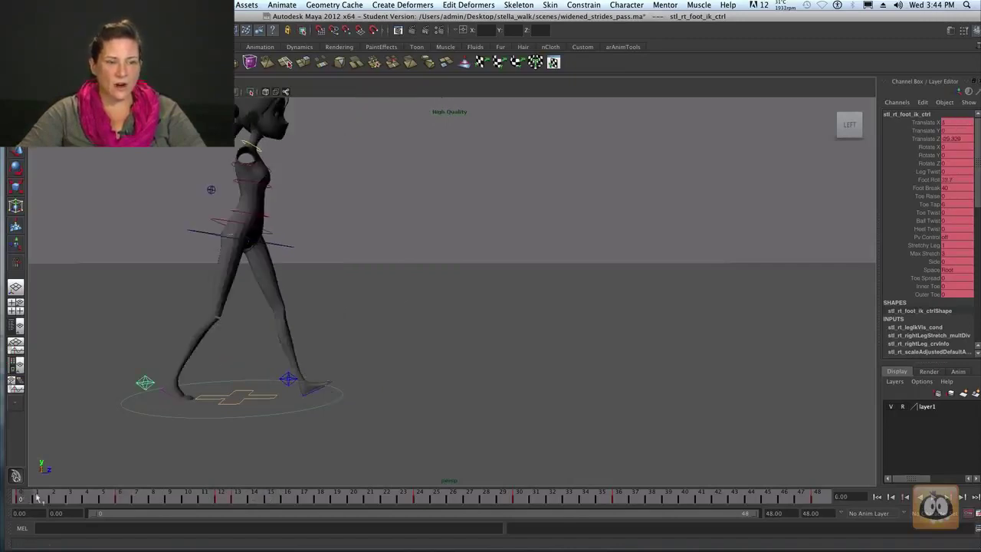
{"action": "left_click", "coordinate": [129, 496]}
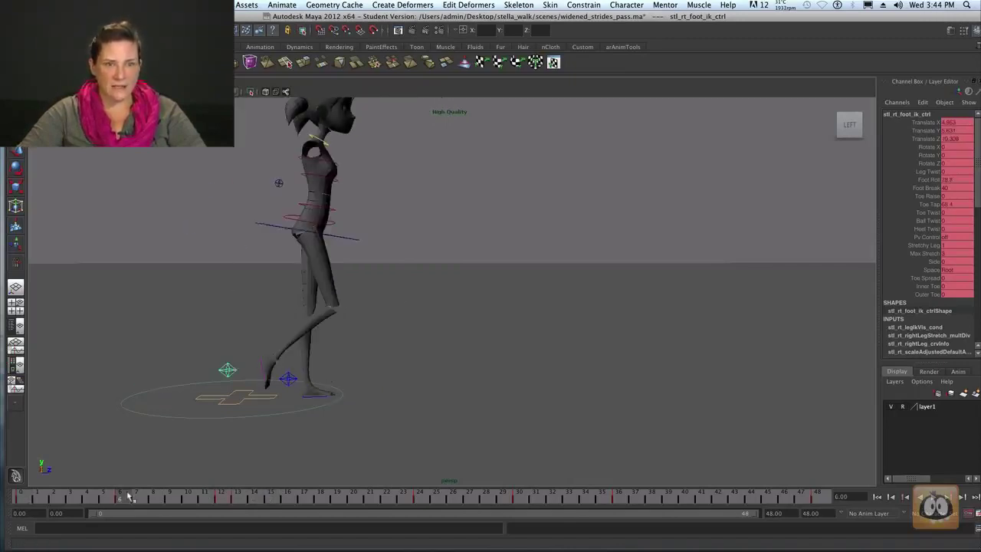
{"action": "left_click", "coordinate": [222, 497]}
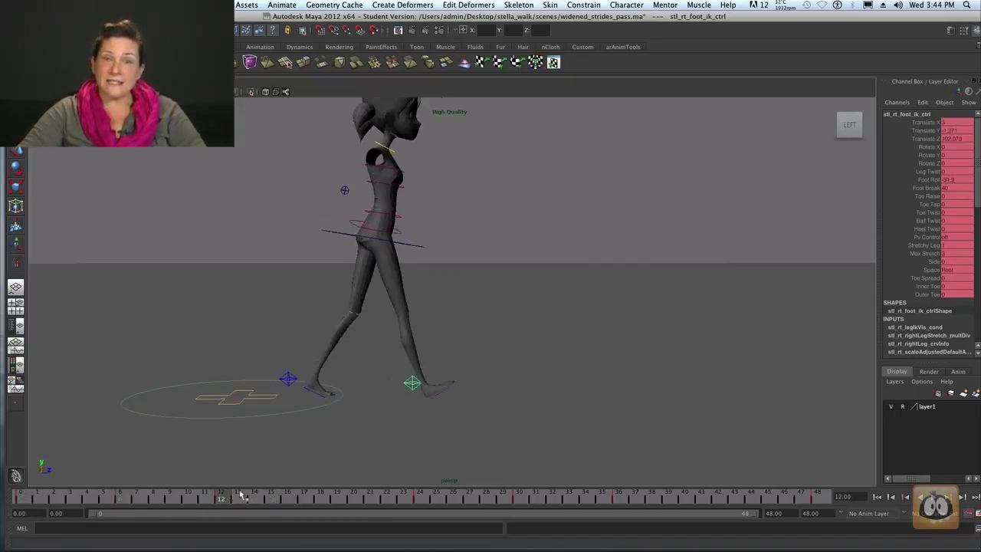
{"action": "left_click", "coordinate": [230, 497]}
{"action": "mouse_move", "coordinate": [228, 497]}
{"action": "left_mouse_down"}
{"action": "mouse_move", "coordinate": [259, 498]}
{"action": "mouse_move", "coordinate": [230, 498]}
{"action": "mouse_move", "coordinate": [239, 499]}
{"action": "left_mouse_up"}
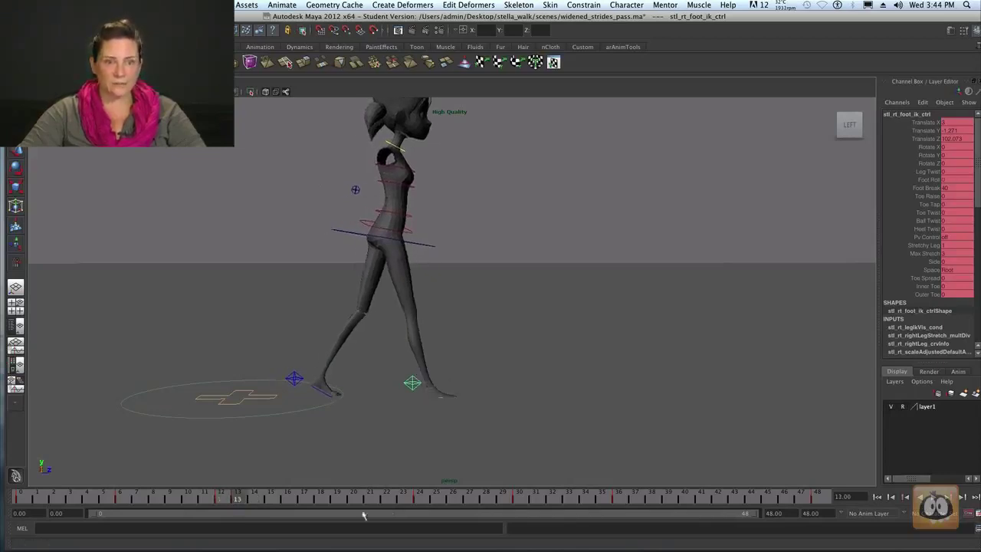
{"action": "left_click", "coordinate": [414, 497]}
{"action": "left_click", "coordinate": [521, 498]}
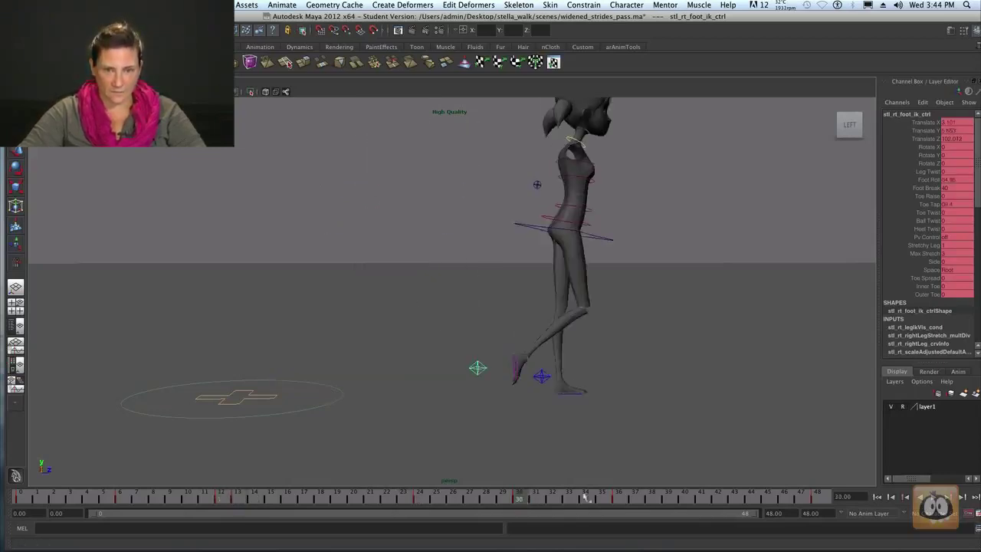
{"action": "left_click", "coordinate": [625, 499]}
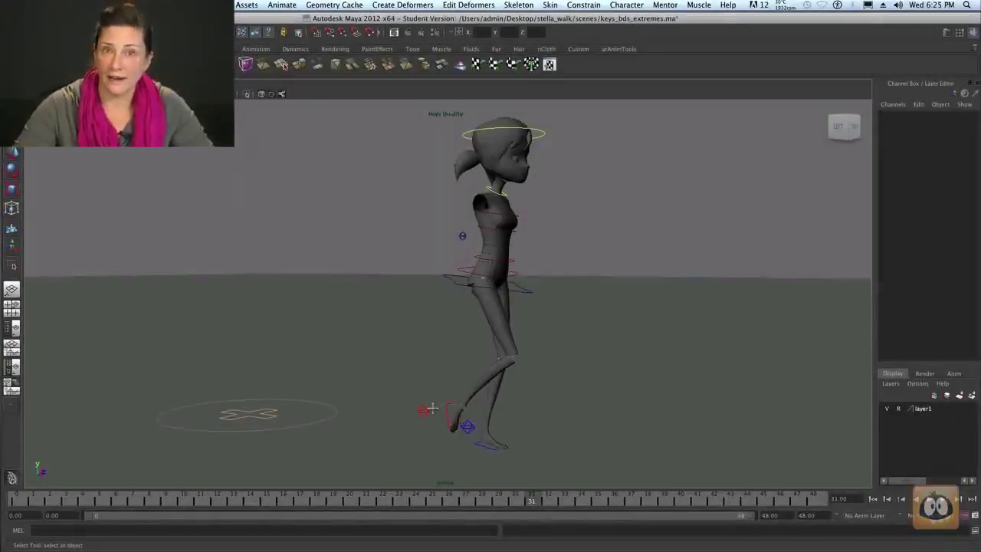
Select the right foot IK control in the keys_bds_extremes scene, go to frame 3, and play the animation.
{"action": "left_click", "coordinate": [424, 409]}
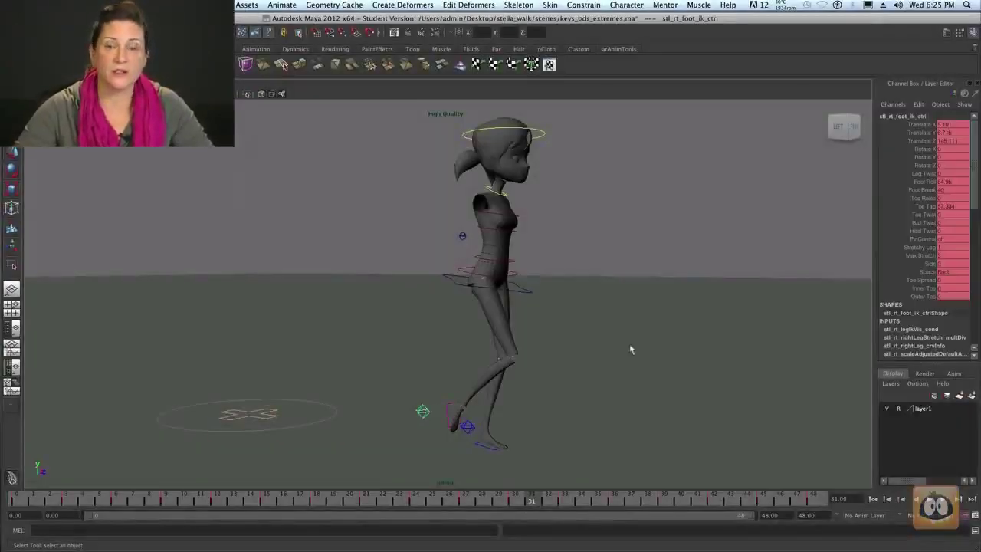
{"action": "left_click", "coordinate": [65, 500]}
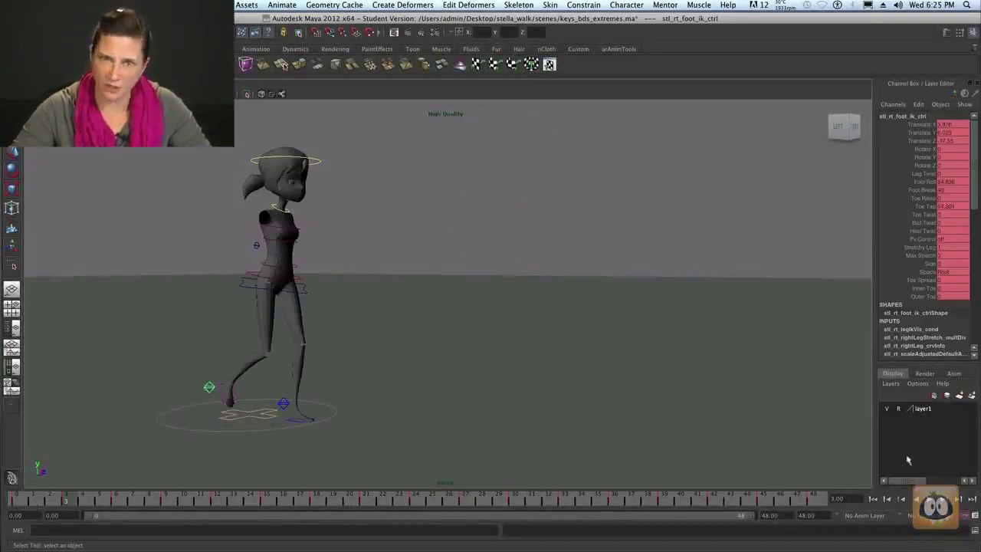
{"action": "key", "text": "alt+v"}
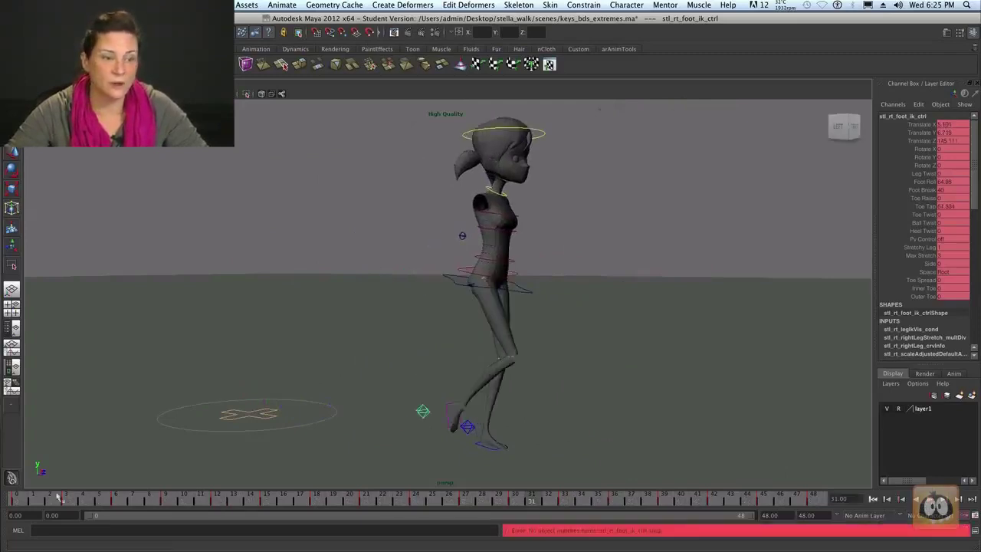
Compare the contact, passing and breakdown poses at frames 12, 0, 6, 3 and 9, and play back the walk.
{"action": "left_click", "coordinate": [222, 499]}
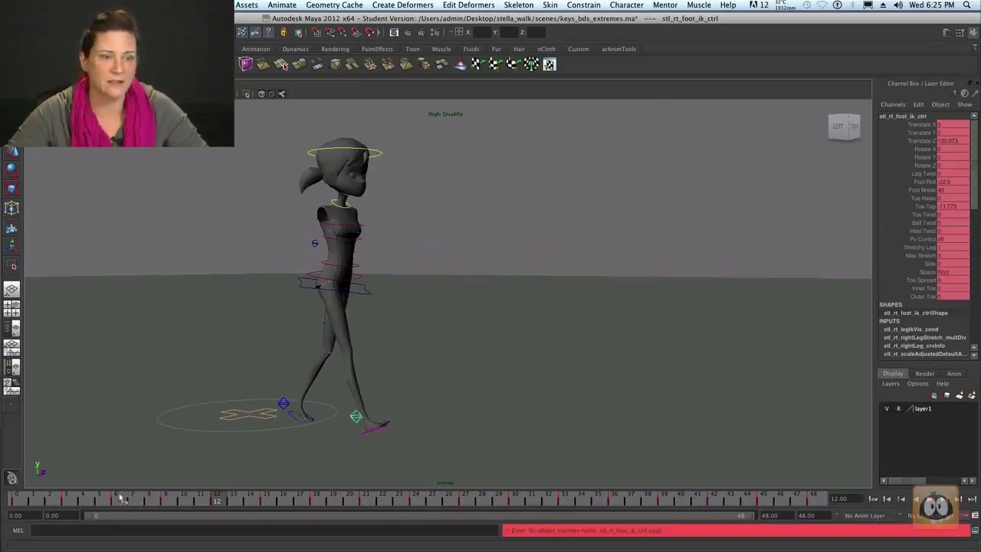
{"action": "left_click", "coordinate": [16, 499]}
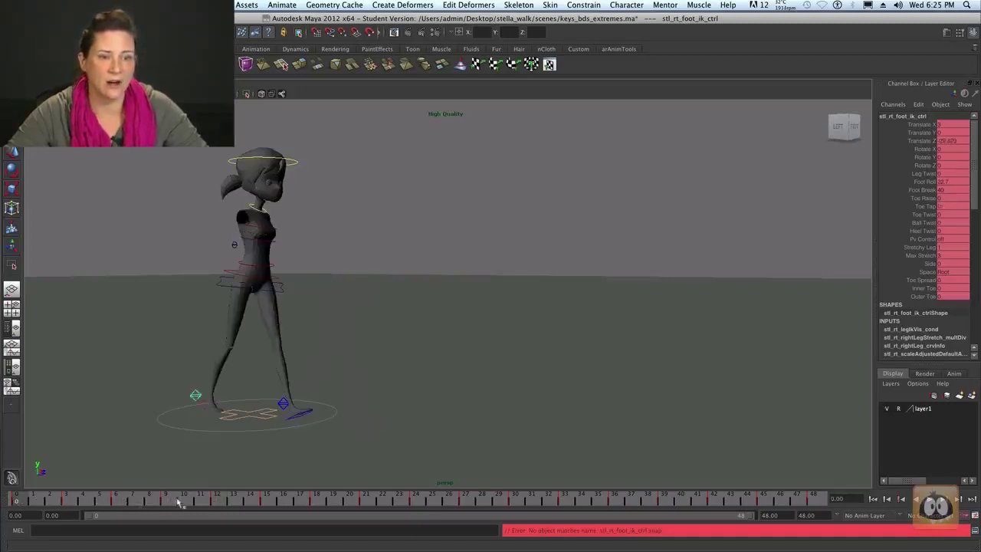
{"action": "left_click", "coordinate": [218, 499]}
{"action": "left_click", "coordinate": [119, 499]}
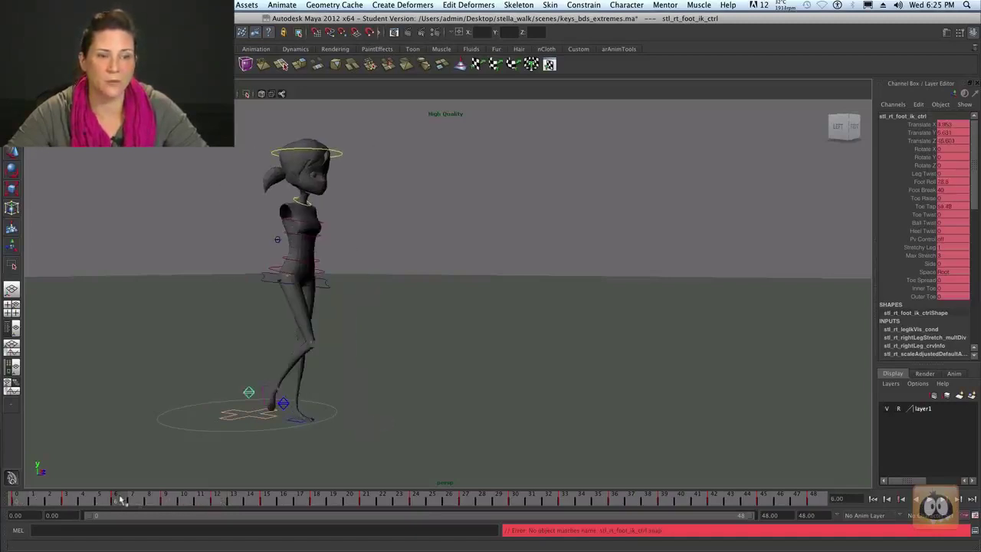
{"action": "left_click", "coordinate": [67, 499]}
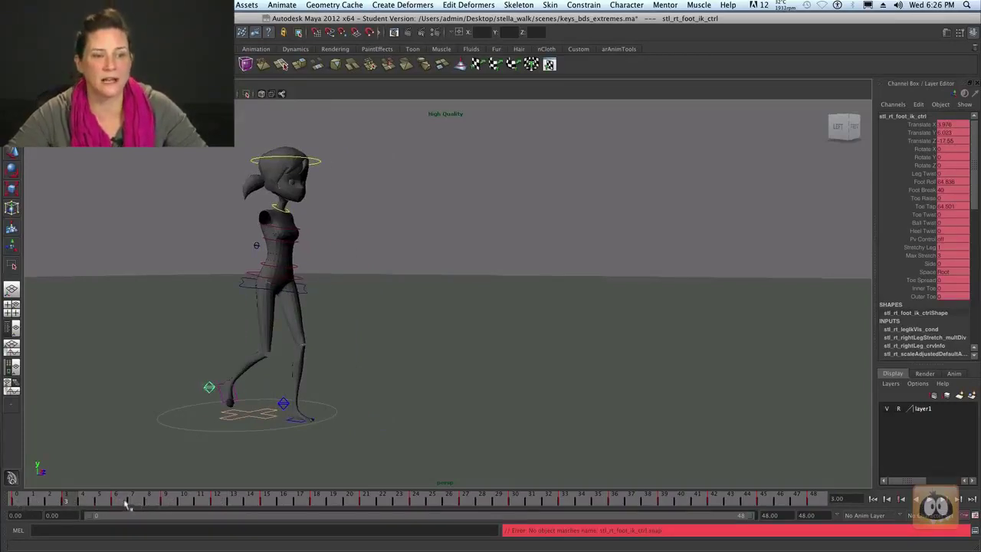
{"action": "left_click", "coordinate": [167, 500]}
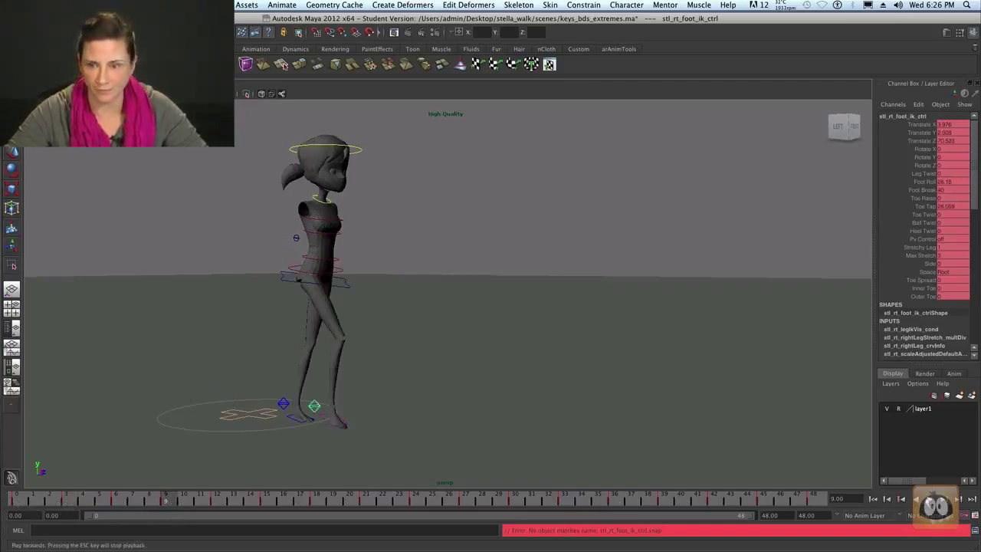
{"action": "left_click", "coordinate": [930, 499]}
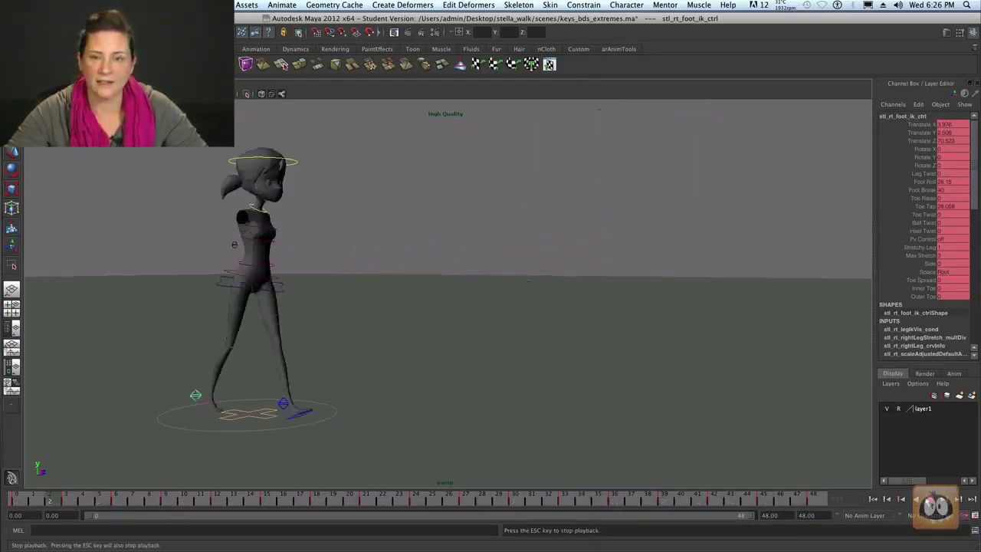